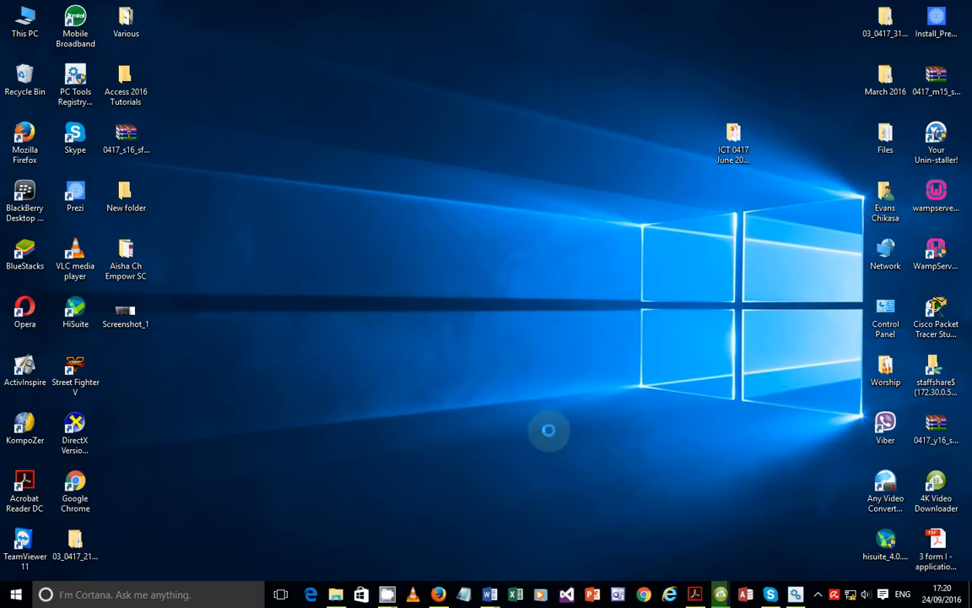
- Find Task 3 – Database on page 6 of the 0417_s16_qp_21 question paper
mouse_move(437, 593)
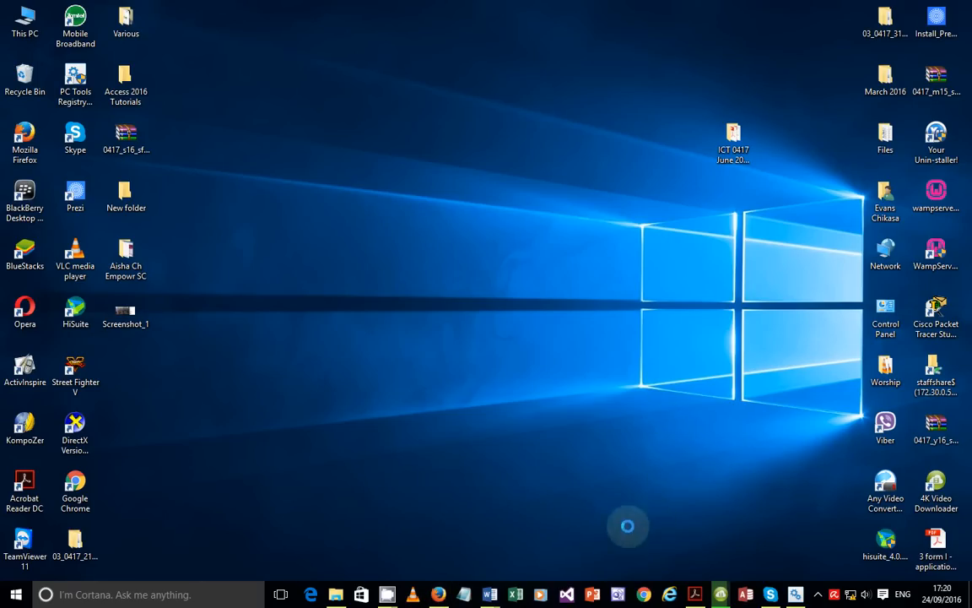
scroll(422, 342, "up", 1)
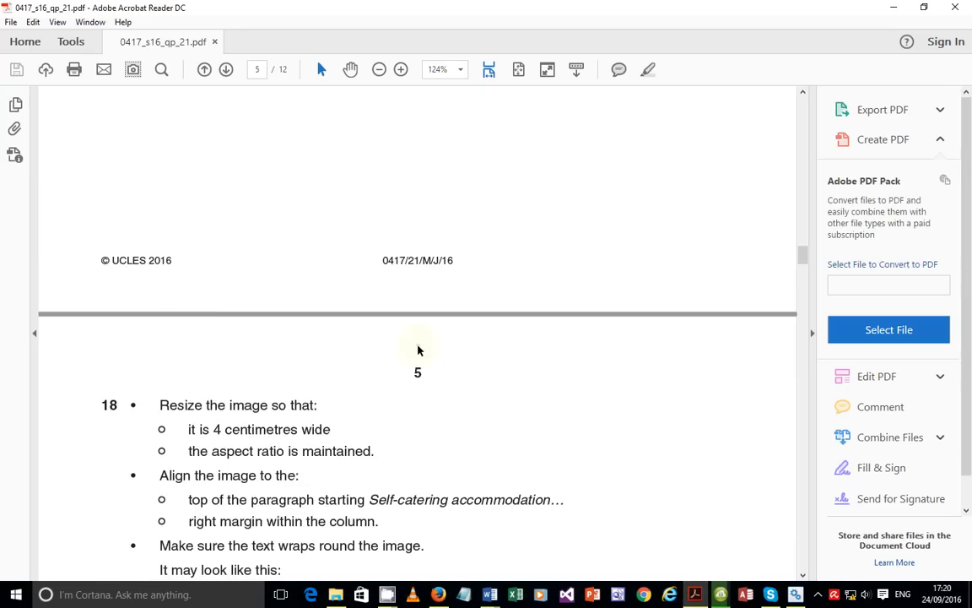
scroll(419, 371, "down", 15)
scroll(425, 353, "down", 6)
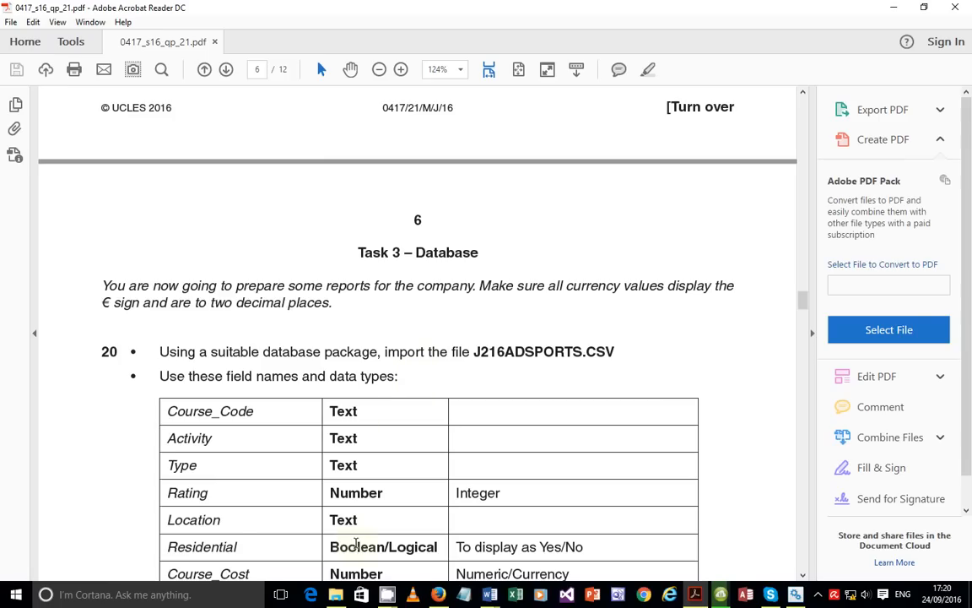
- Open the erratum notice 0417_s16_eq_21 from the ICT 0417 June 2016 Paper 2 folder in File Explorer
key("alt+Tab")
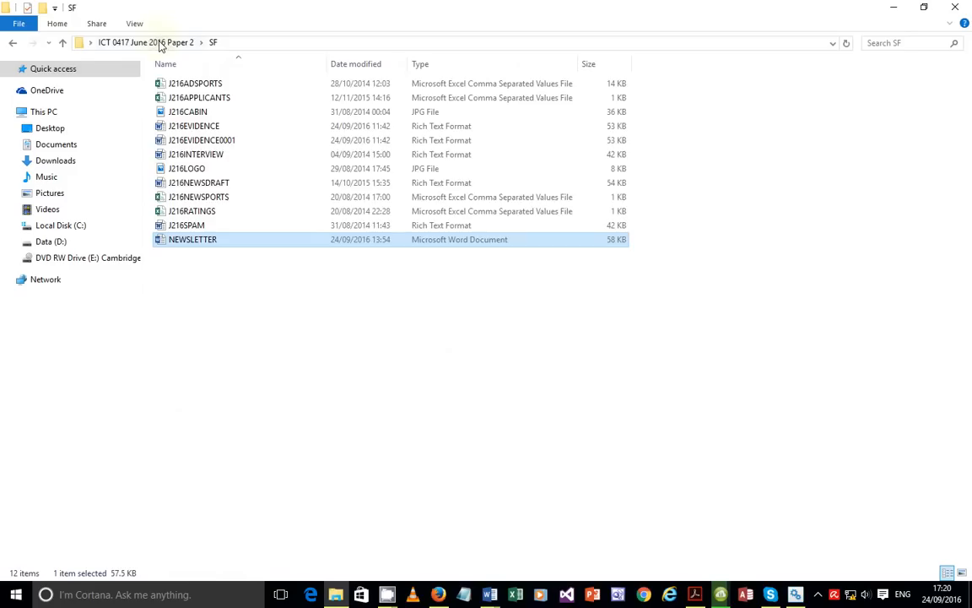
left_click(159, 42)
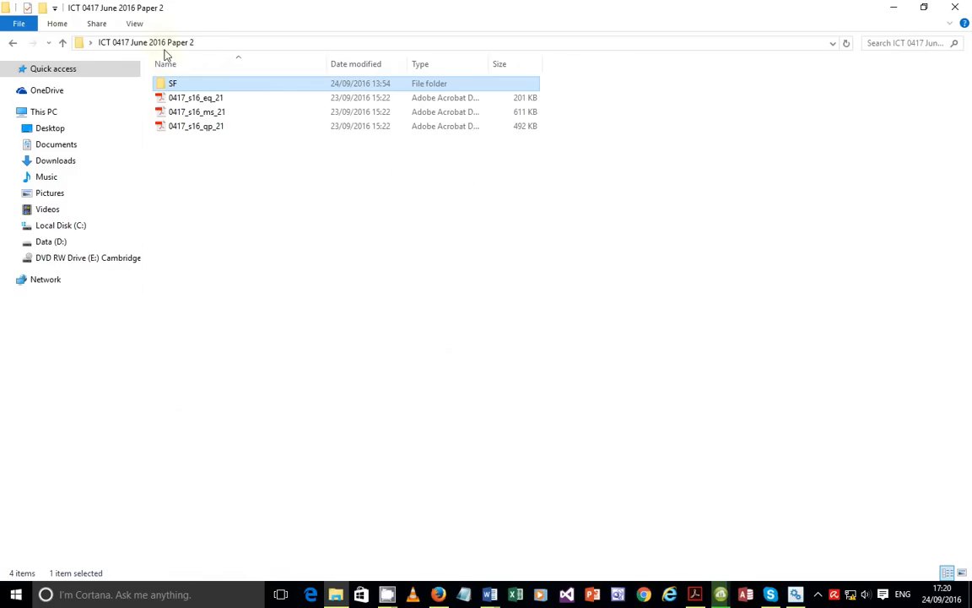
left_click(222, 100)
double_click(222, 99)
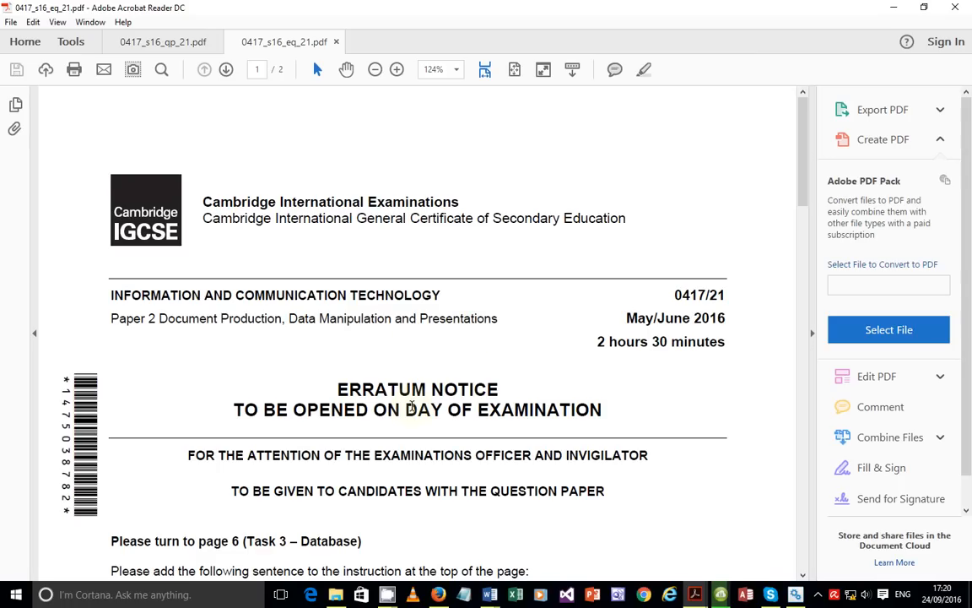
- Read the erratum notice's amendment for page 6 and check it against the Task 3 instruction in the question paper
scroll(456, 402, "down", 1)
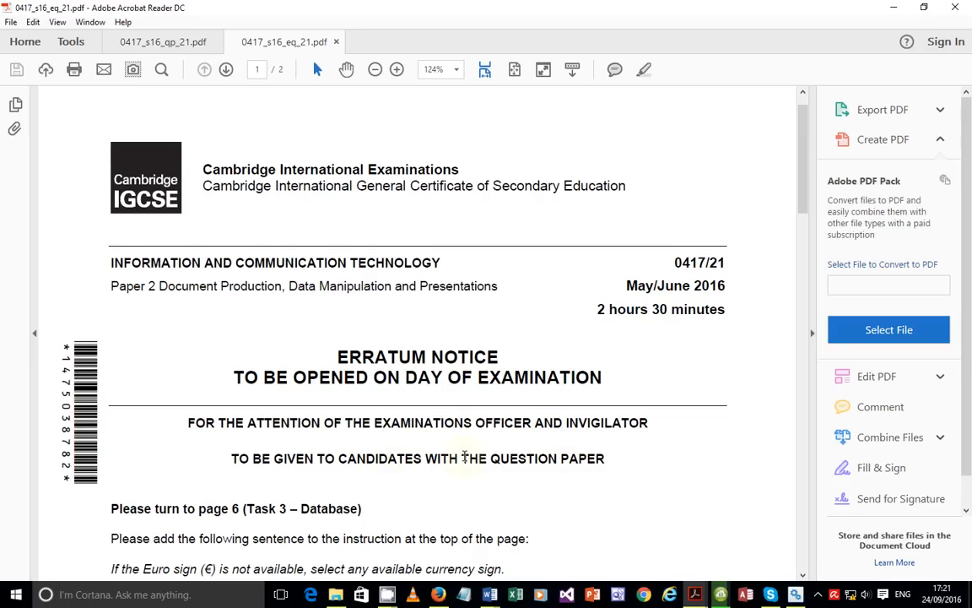
scroll(464, 458, "down", 2)
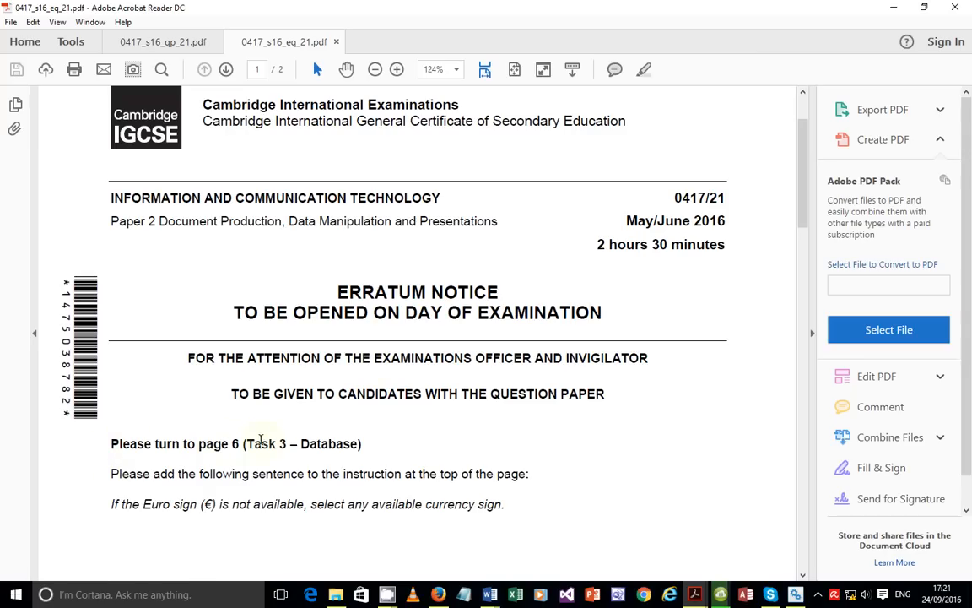
left_click_drag(247, 445, 354, 446)
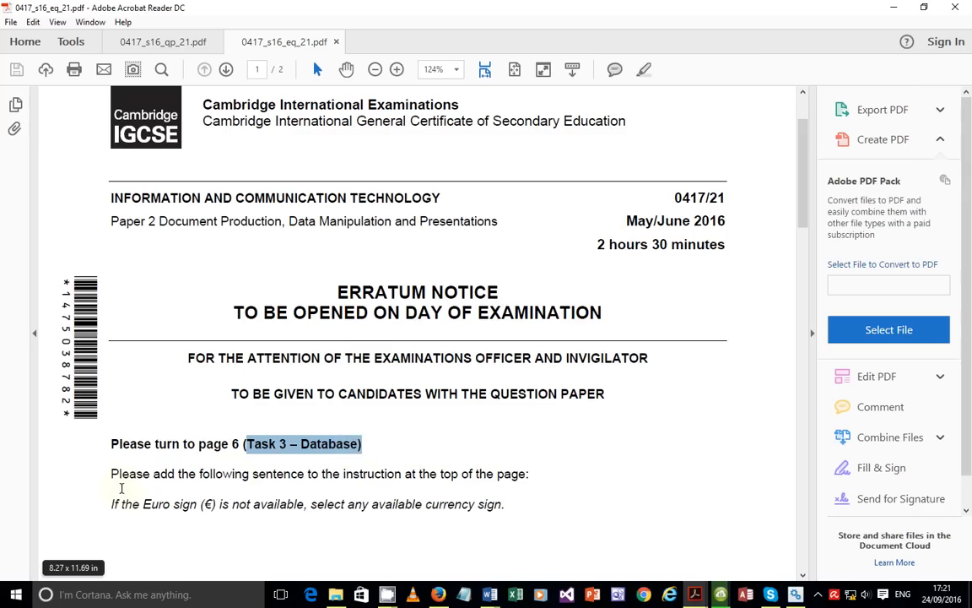
left_click_drag(200, 474, 529, 473)
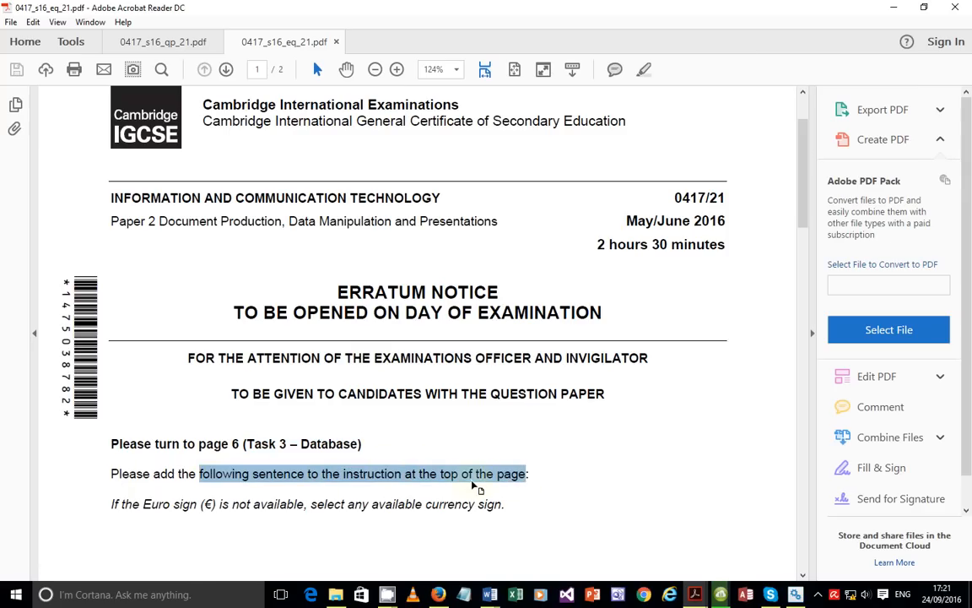
left_click(171, 48)
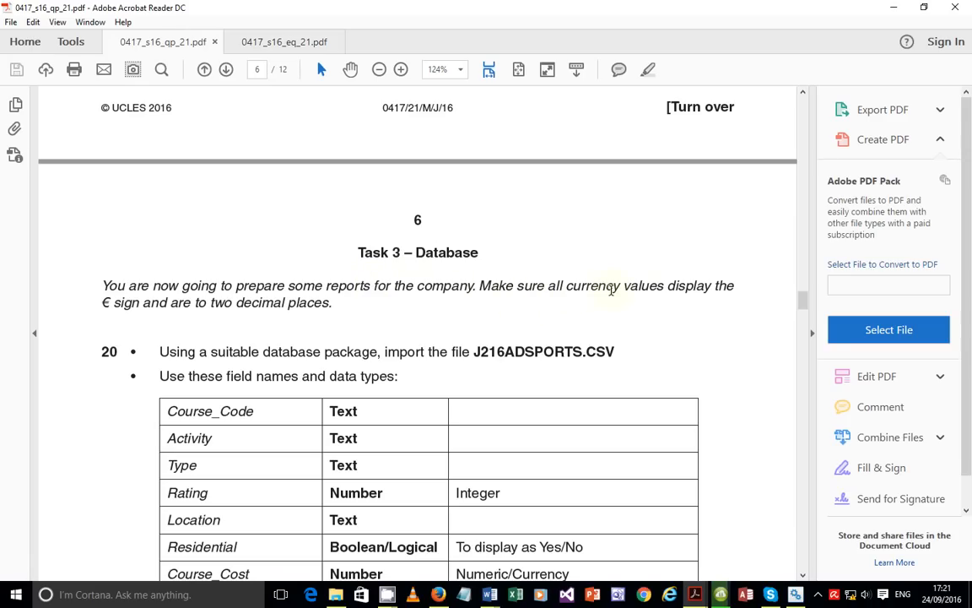
left_click(282, 40)
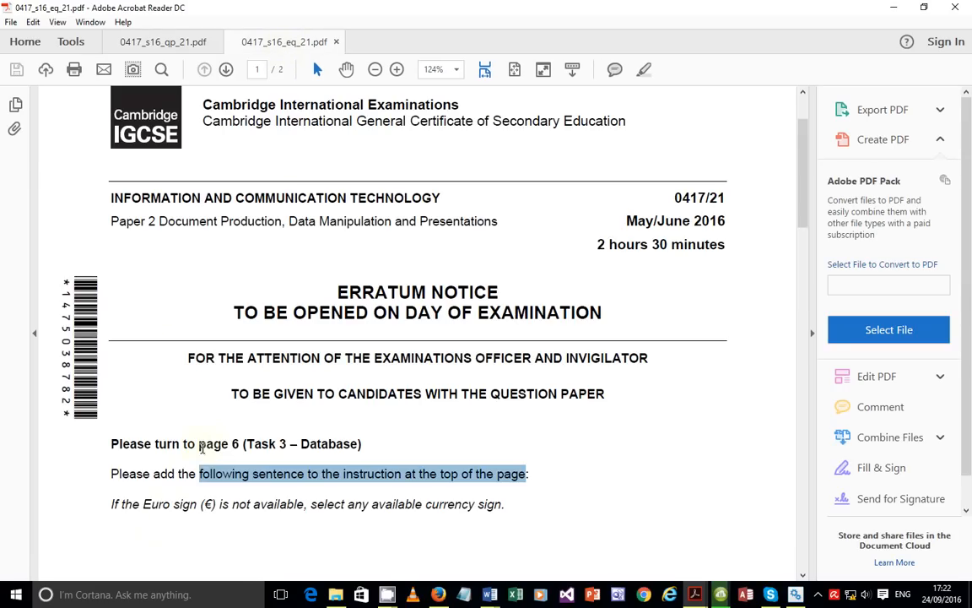
left_click_drag(113, 506, 505, 506)
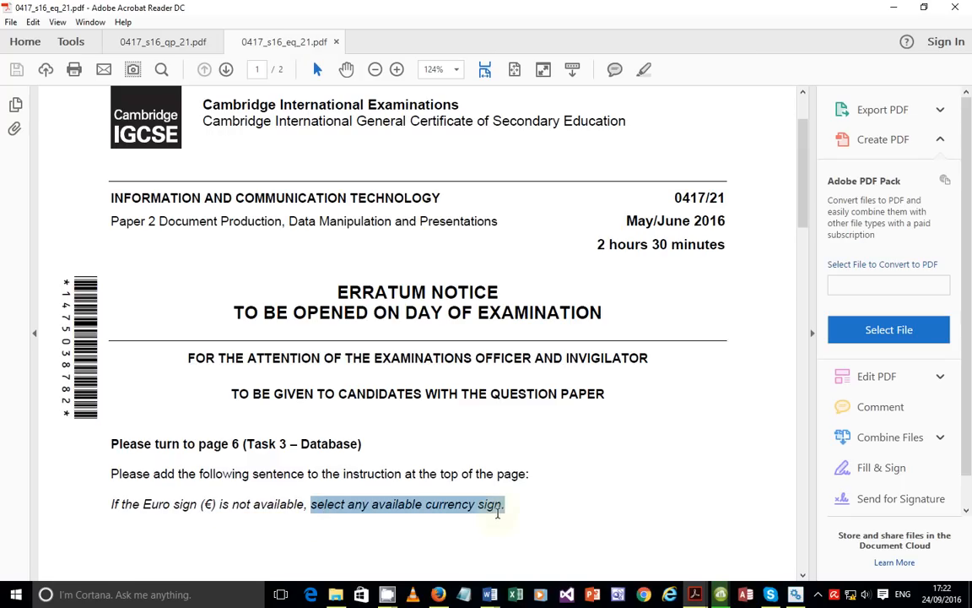
- Compare the currency sign requirement at the top of Task 3 with the sentence added by the erratum notice
left_click(171, 49)
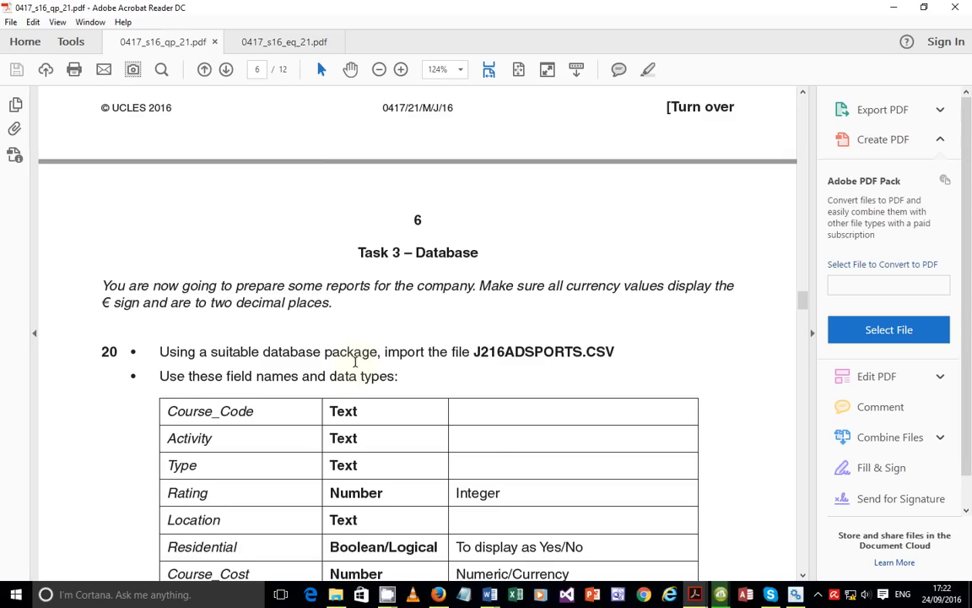
scroll(356, 362, "down", 1)
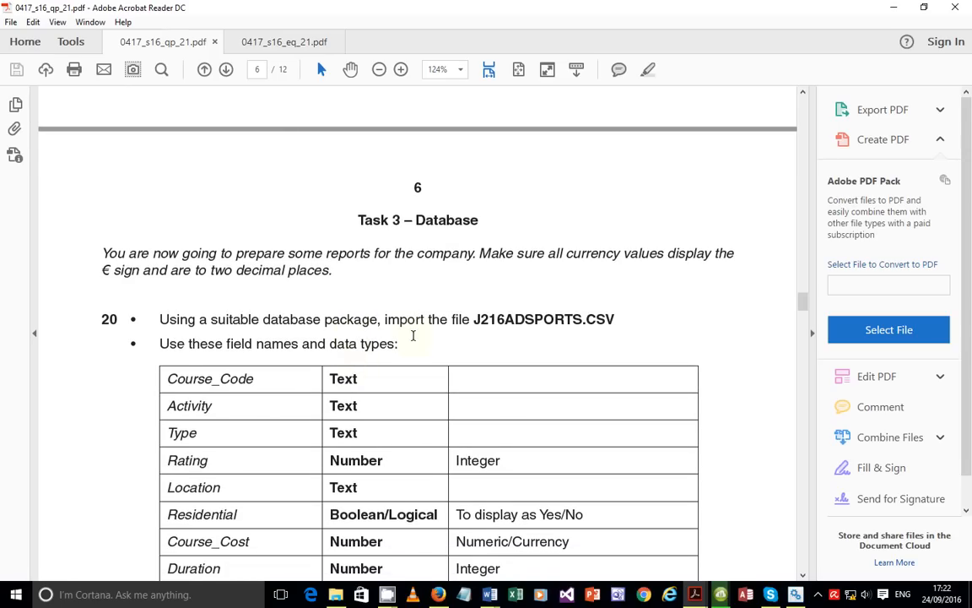
left_click_drag(103, 268, 140, 270)
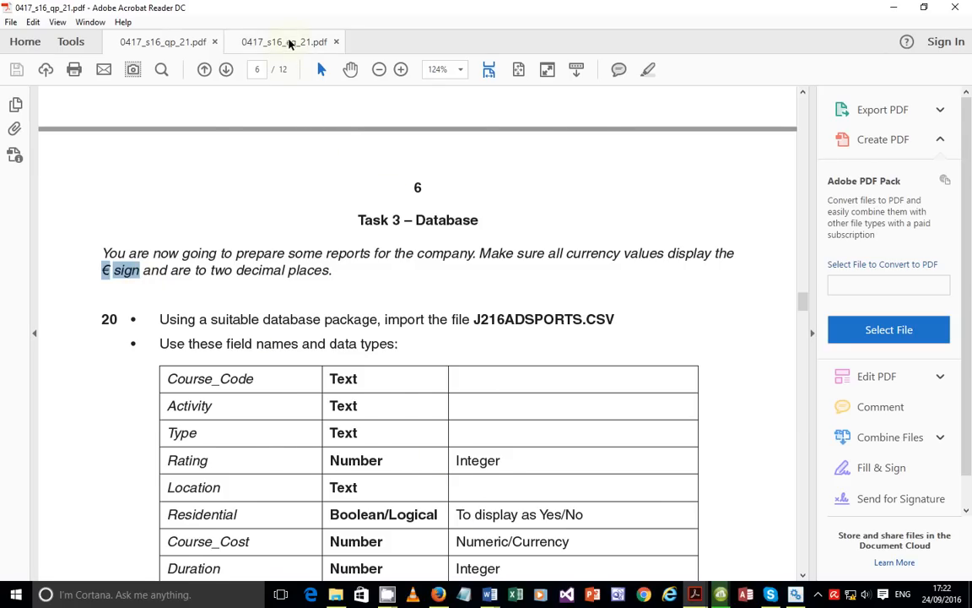
left_click(263, 42)
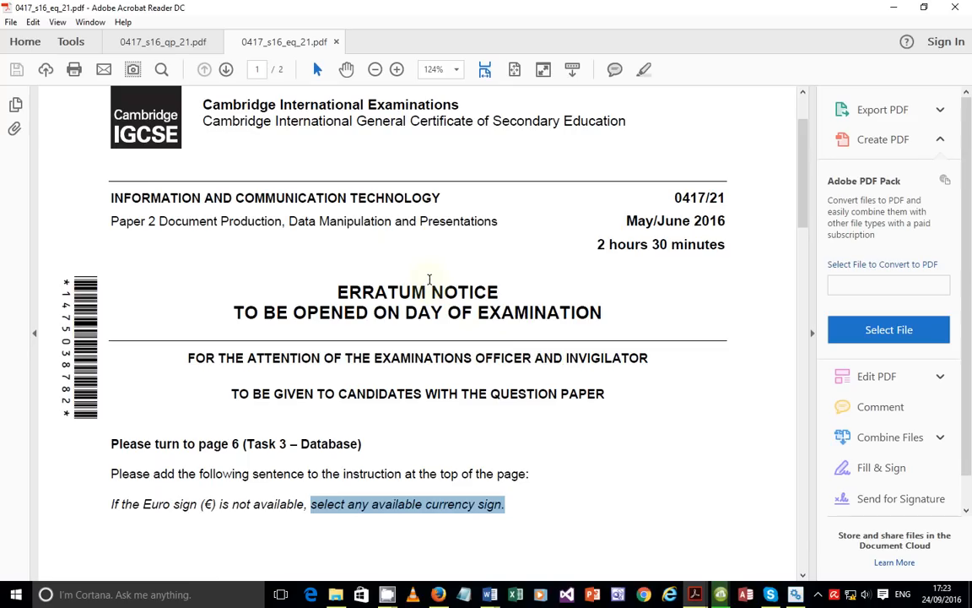
left_click(163, 41)
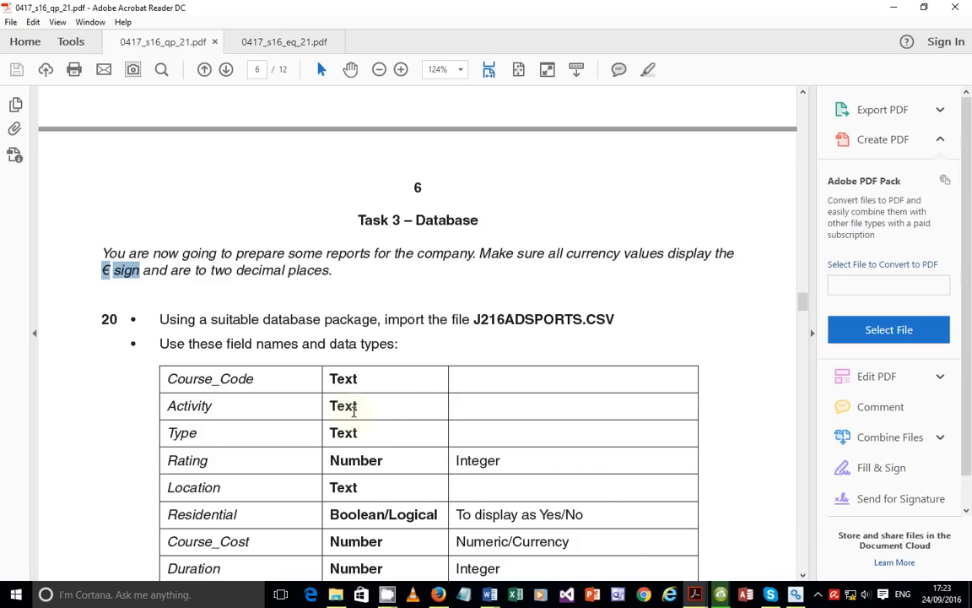
- Review question 20's file to import, its table of field names and data types, and the primary key requirement
scroll(354, 408, "down", 2)
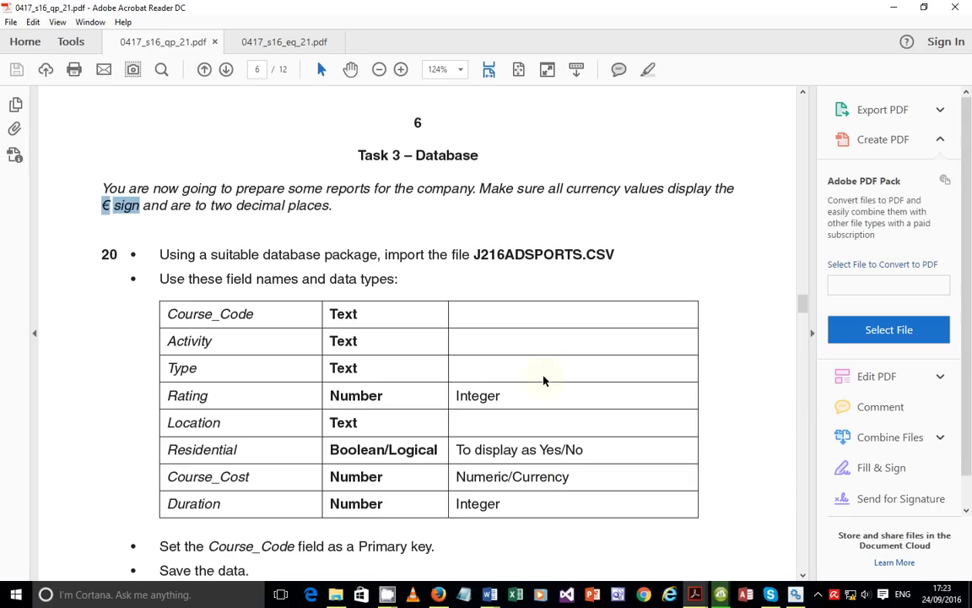
scroll(547, 380, "down", 1)
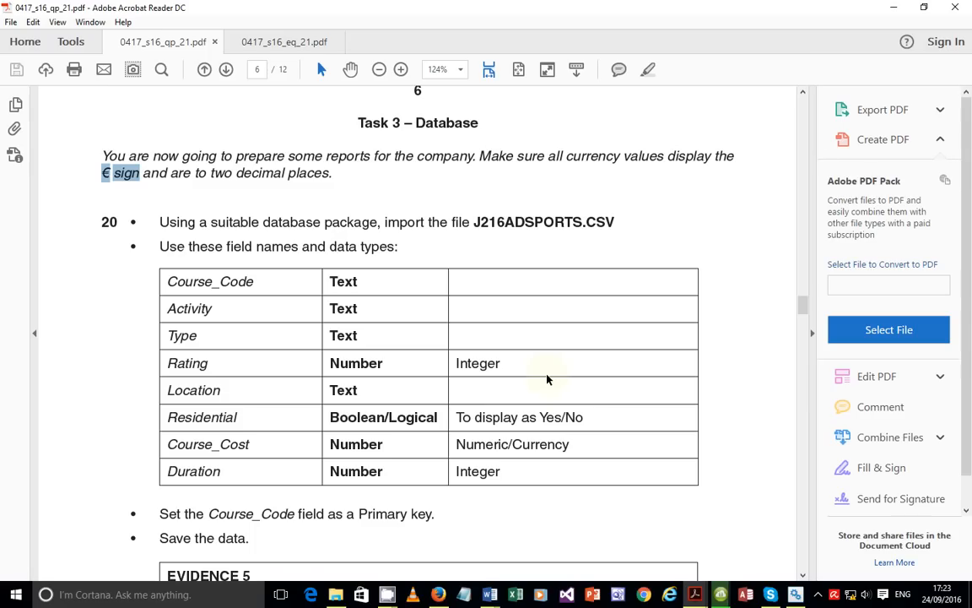
scroll(336, 499, "down", 1)
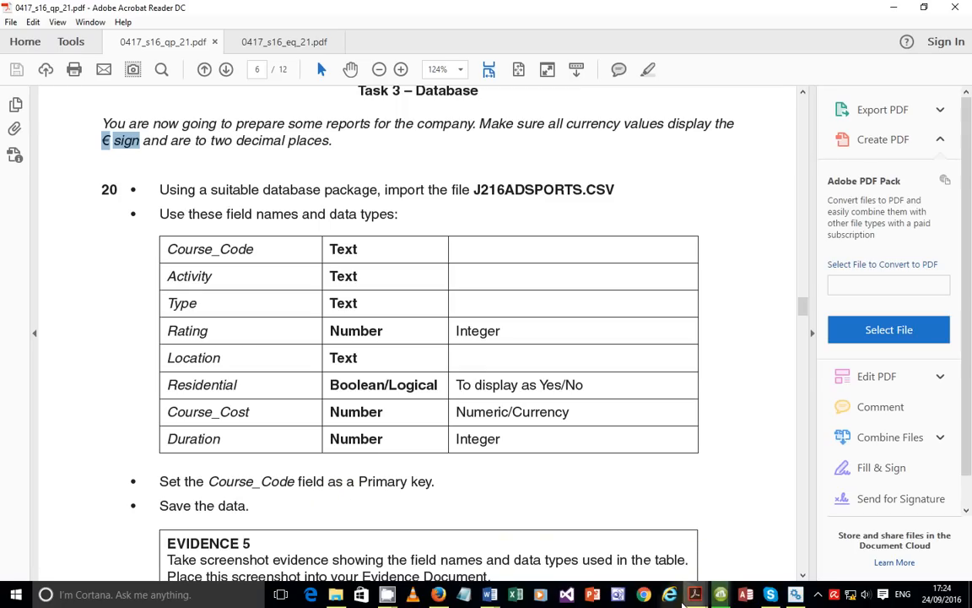
- Switch to Access, create the blank desktop database Database8, and close its empty default table
left_click(747, 595)
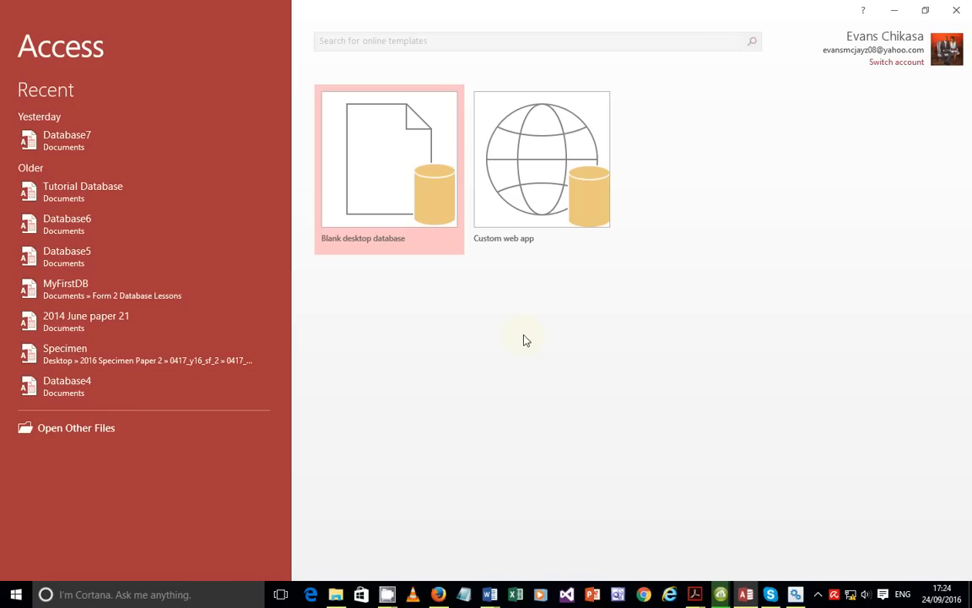
left_click(369, 148)
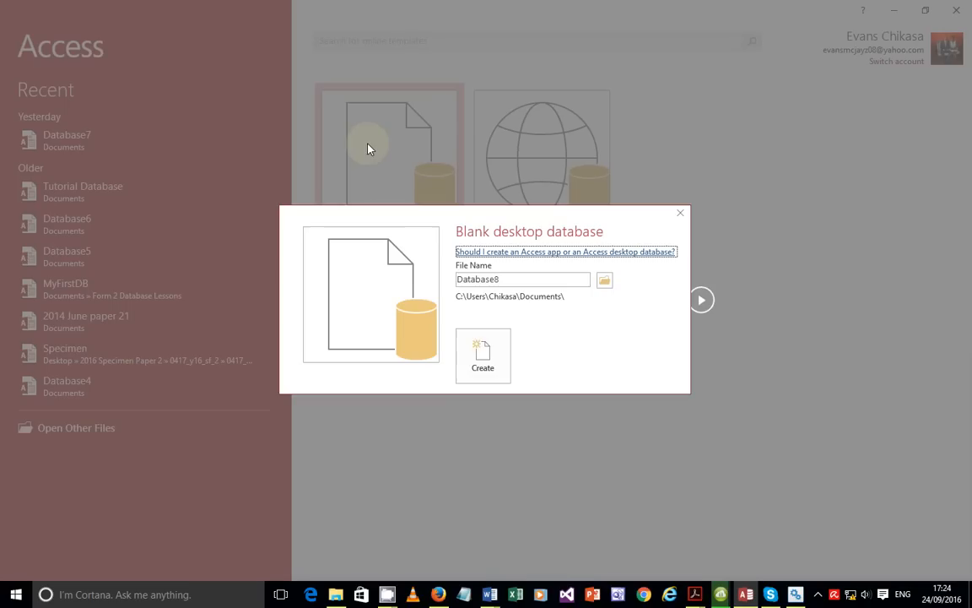
left_click(477, 353)
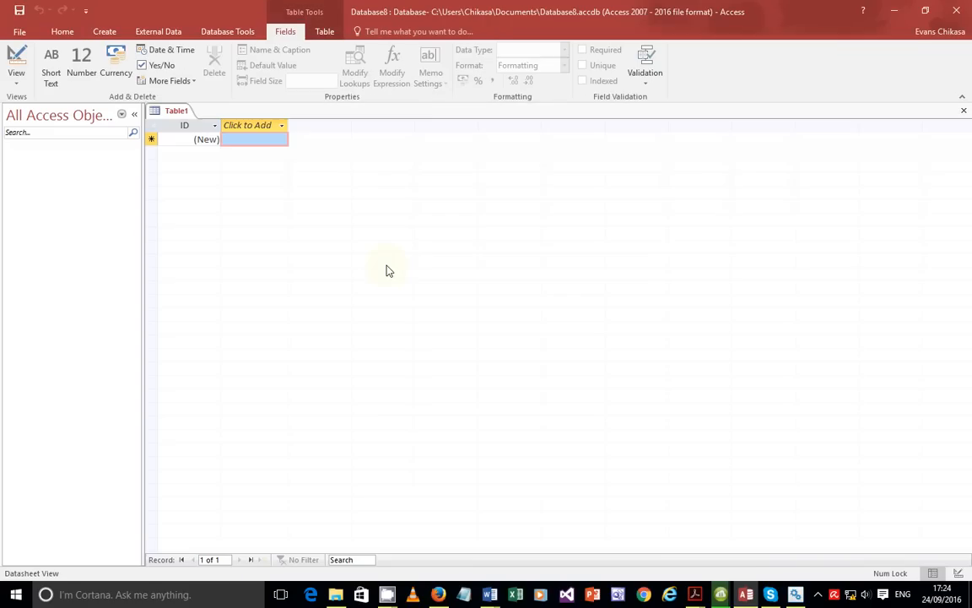
left_click(964, 110)
- Start a text file import and browse to the SF folder inside ICT 0417 June 2016 Paper 2 on the Desktop
left_click(137, 31)
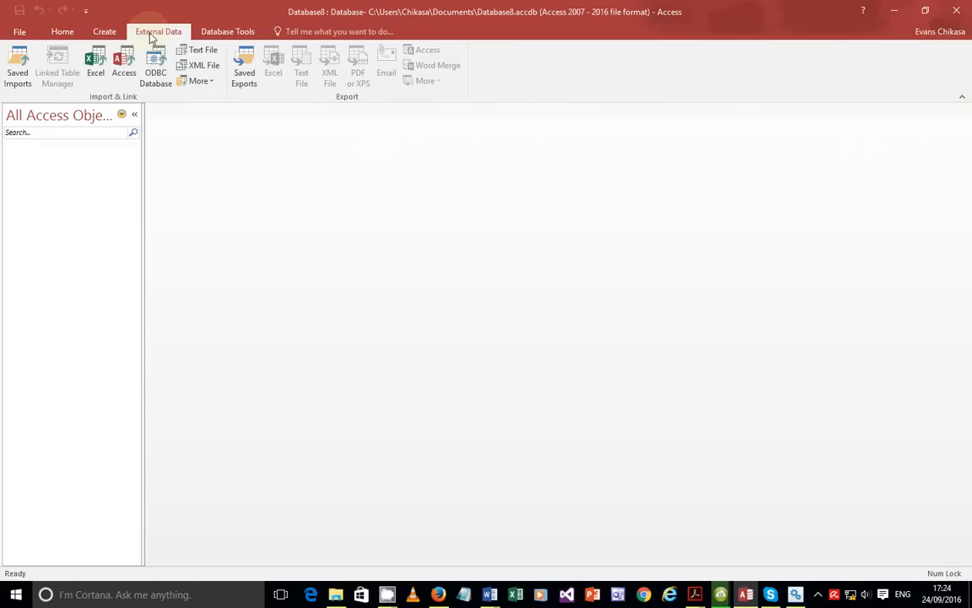
left_click(203, 52)
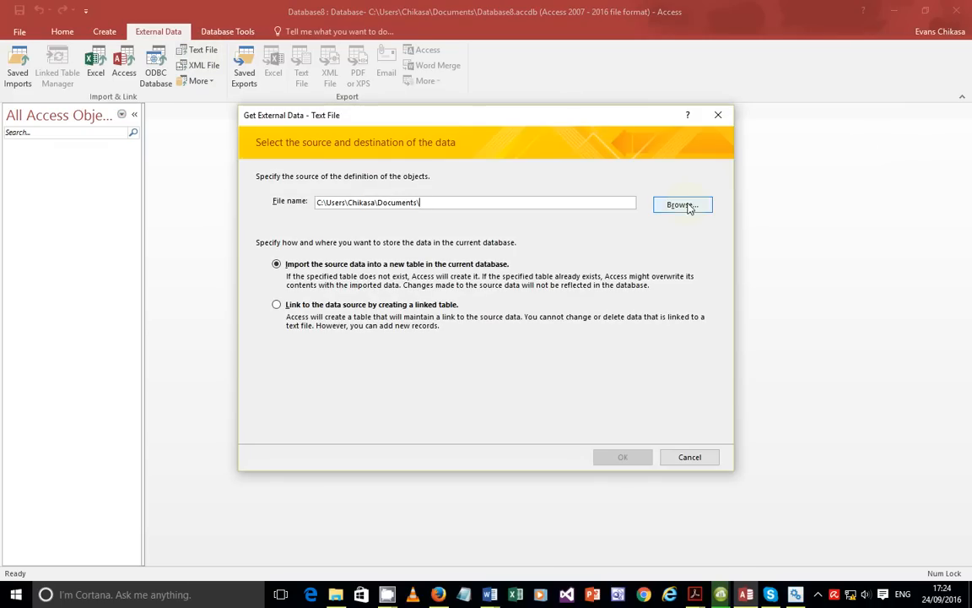
left_click(684, 205)
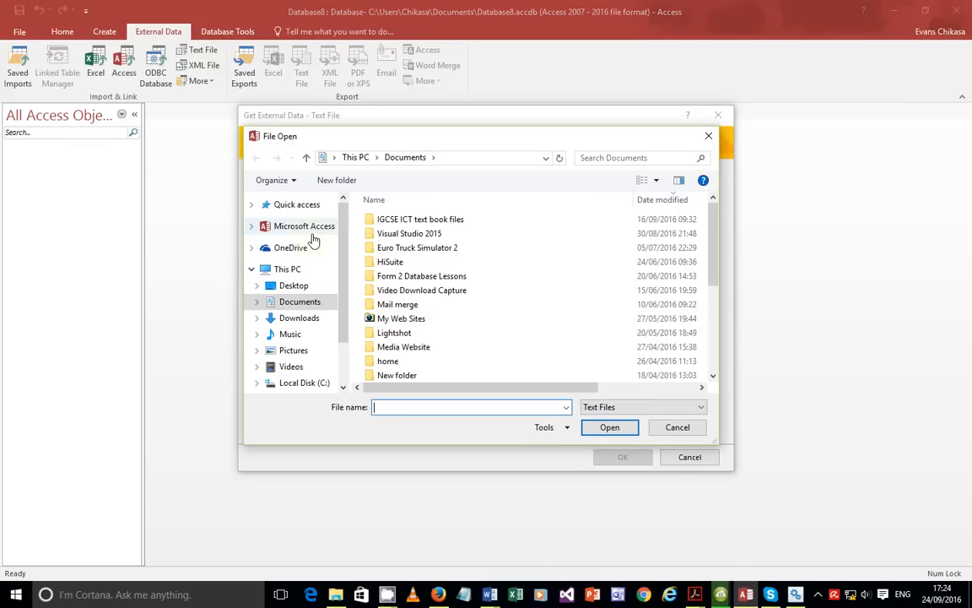
left_click(293, 286)
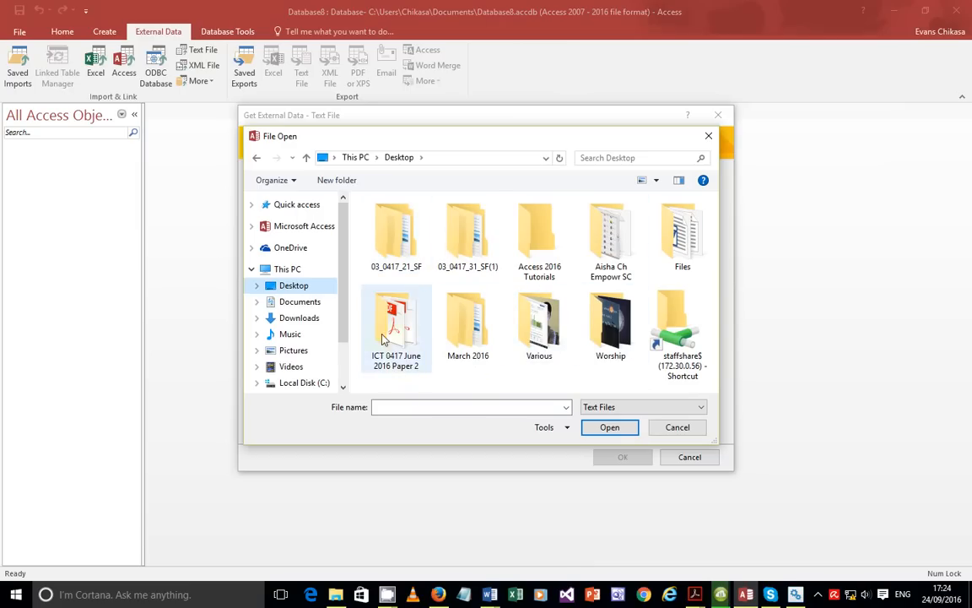
left_click(387, 370)
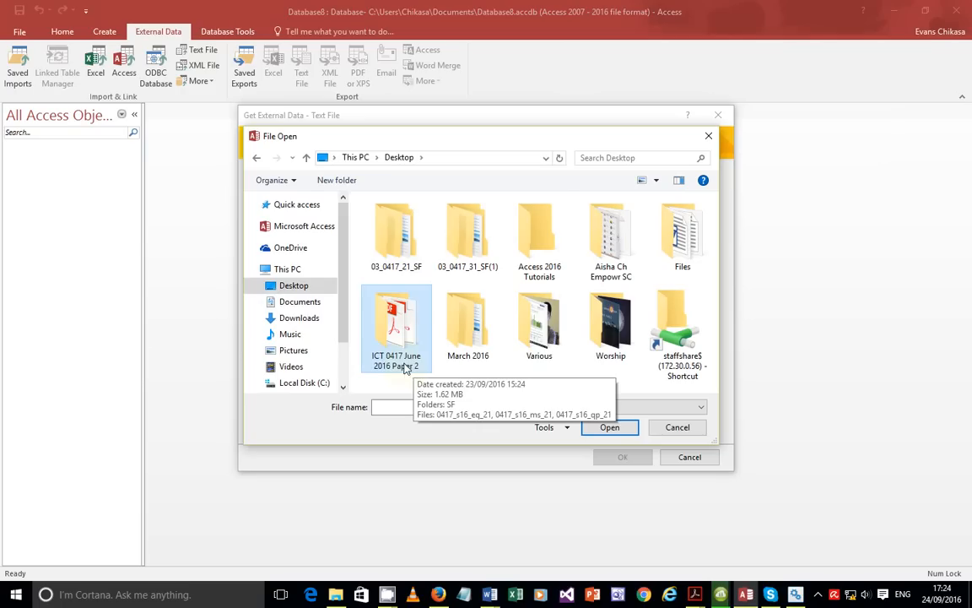
double_click(405, 365)
double_click(413, 219)
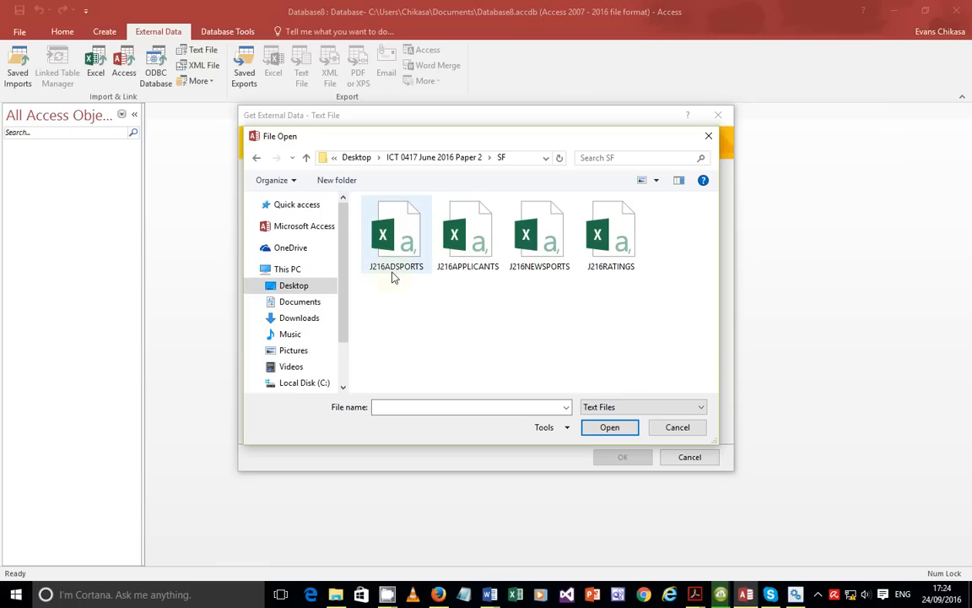
- Choose J216ADSPORTS as the source file and import it into a new table in the current database
left_click(698, 594)
mouse_move(646, 536)
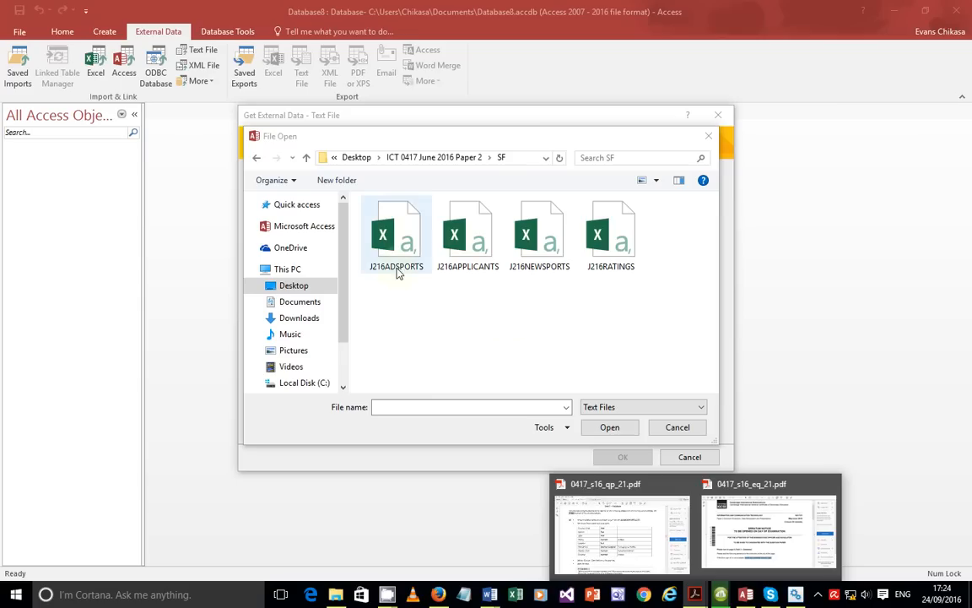
left_click(397, 264)
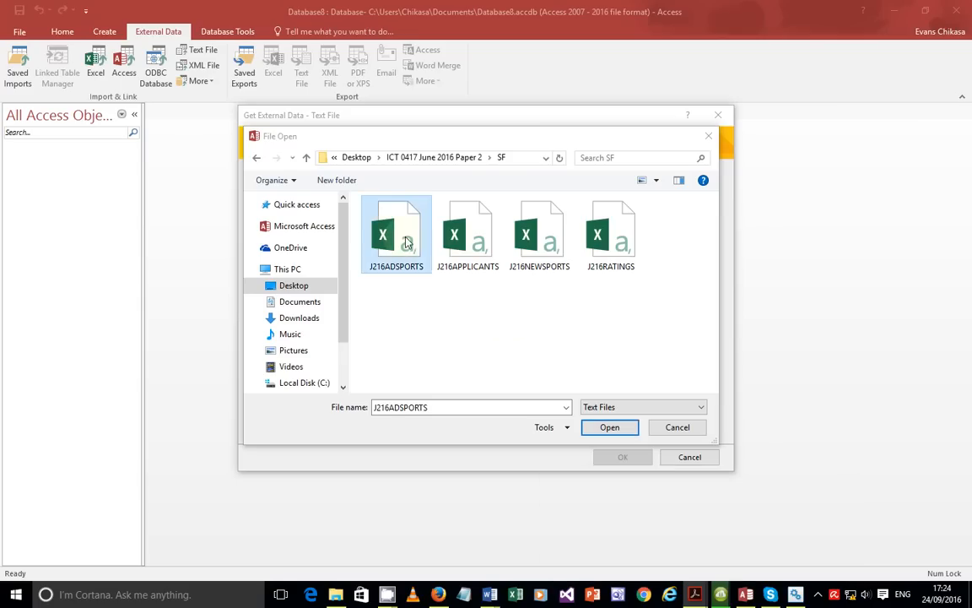
left_click(614, 428)
left_click(624, 457)
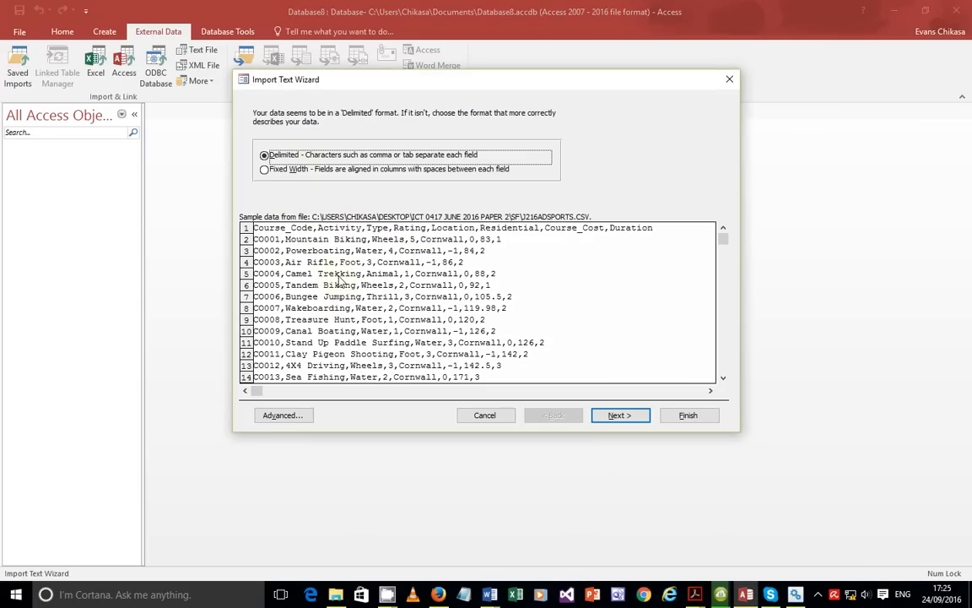
- Keep the delimited format with comma as the delimiter and mark the first row as containing field names
left_click(621, 415)
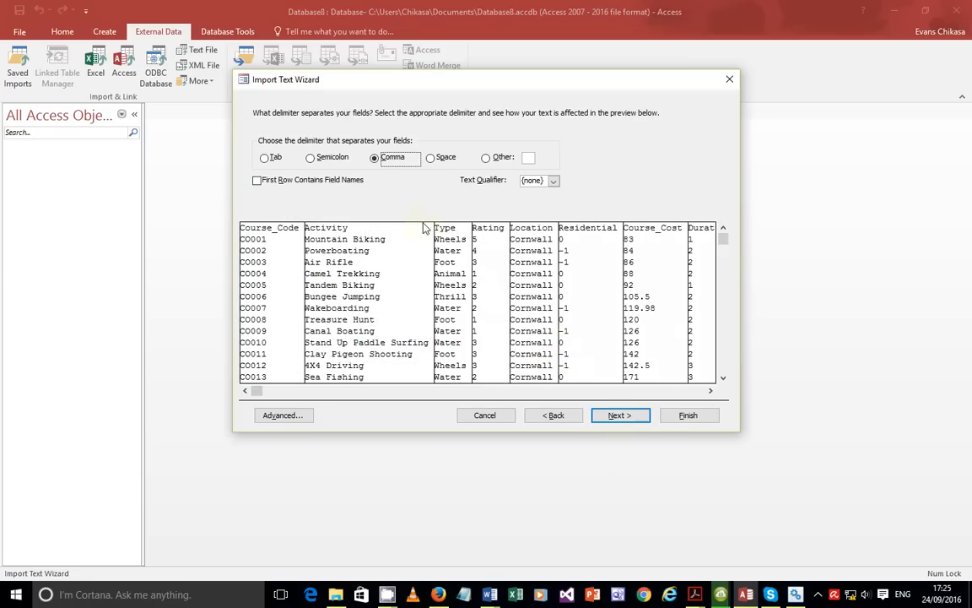
left_click(311, 184)
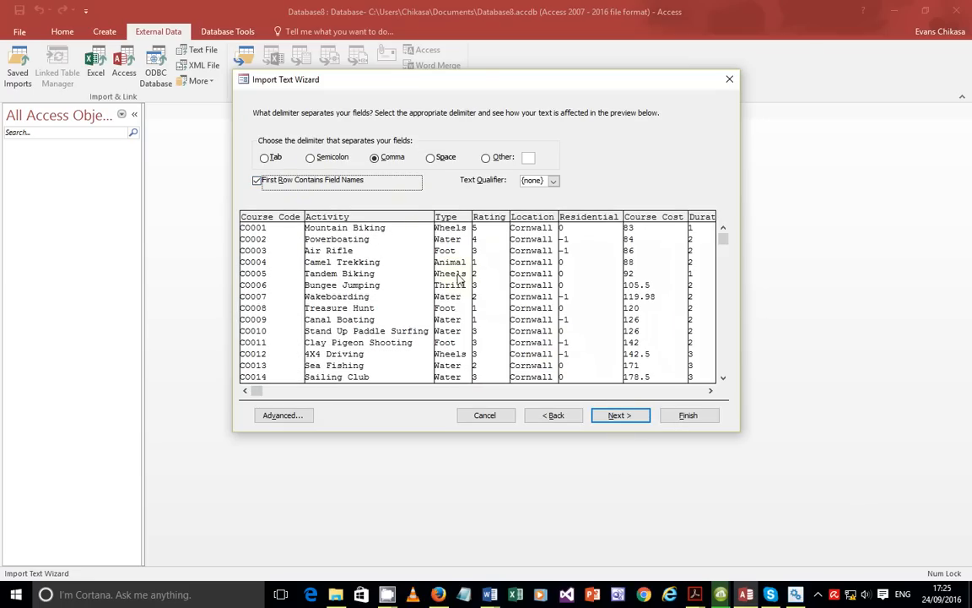
left_click(383, 185)
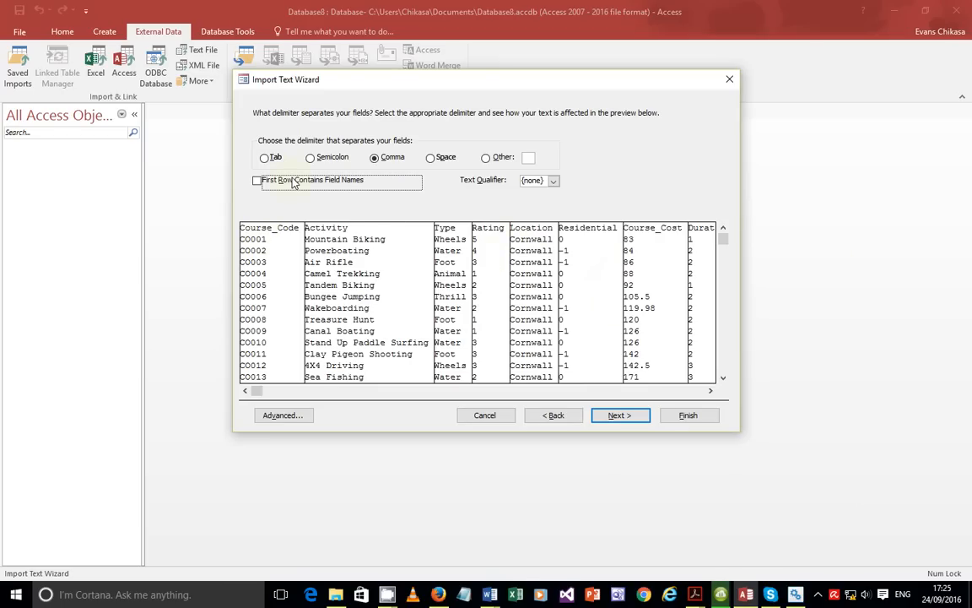
left_click(262, 180)
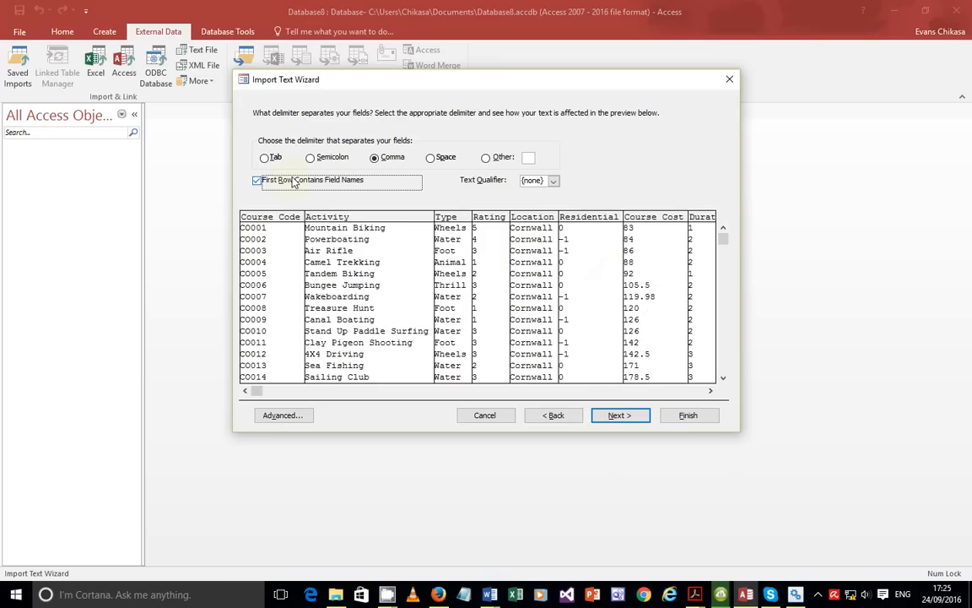
- Open the advanced import specification, consult question 20 in the Acrobat Reader paper, and set the Rating field's data type to Integer in Access
left_click(282, 415)
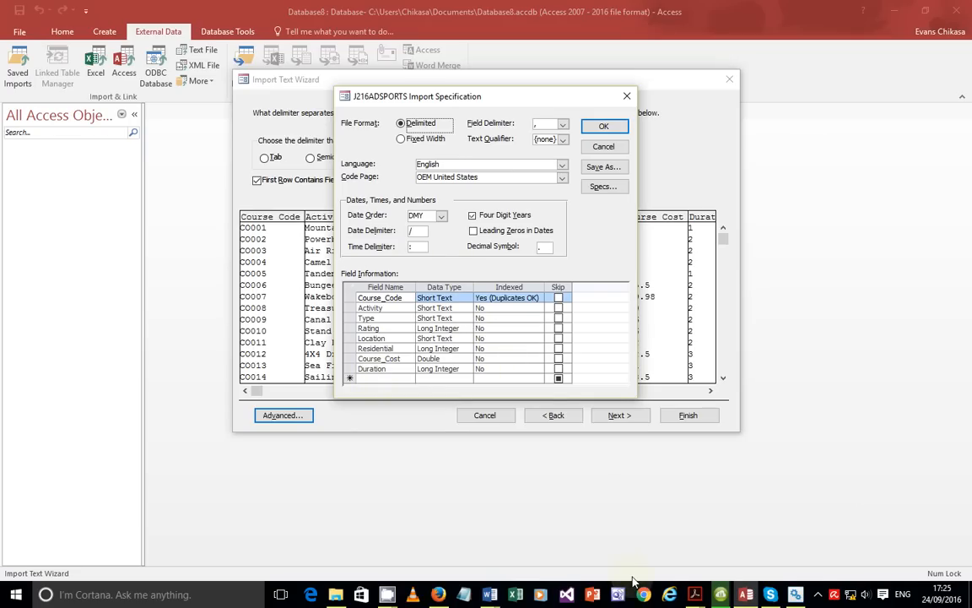
mouse_move(706, 595)
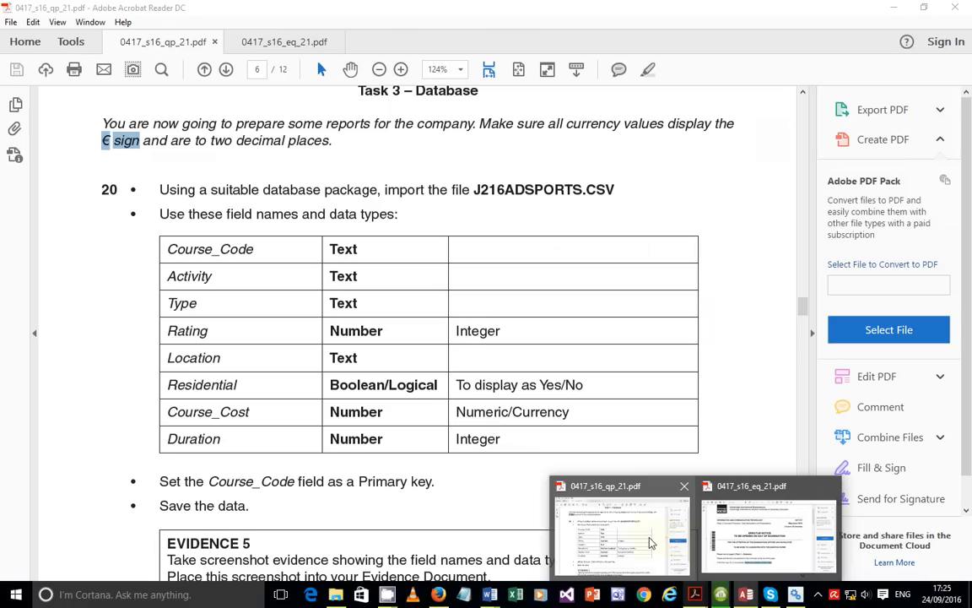
left_click(584, 483)
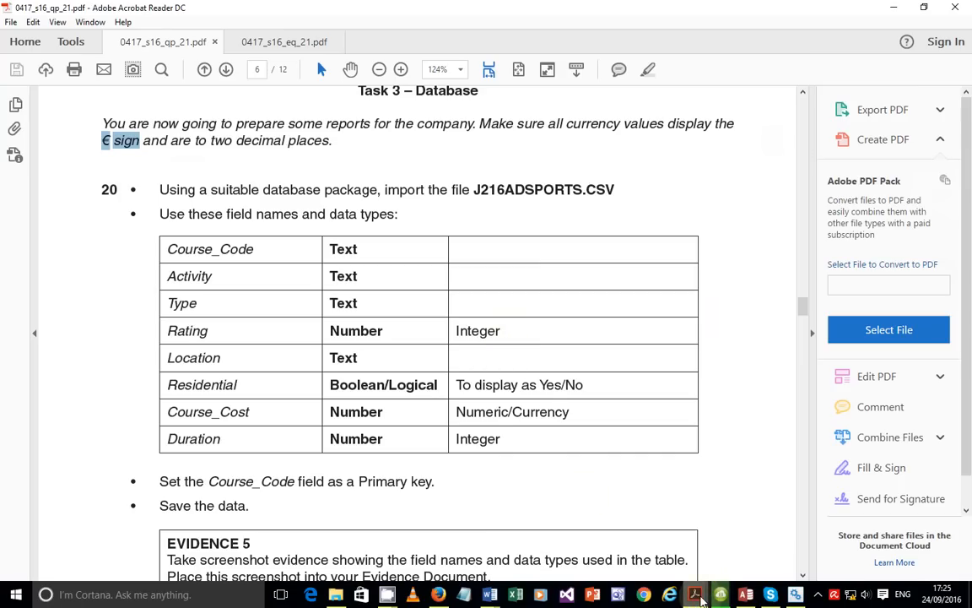
left_click(748, 596)
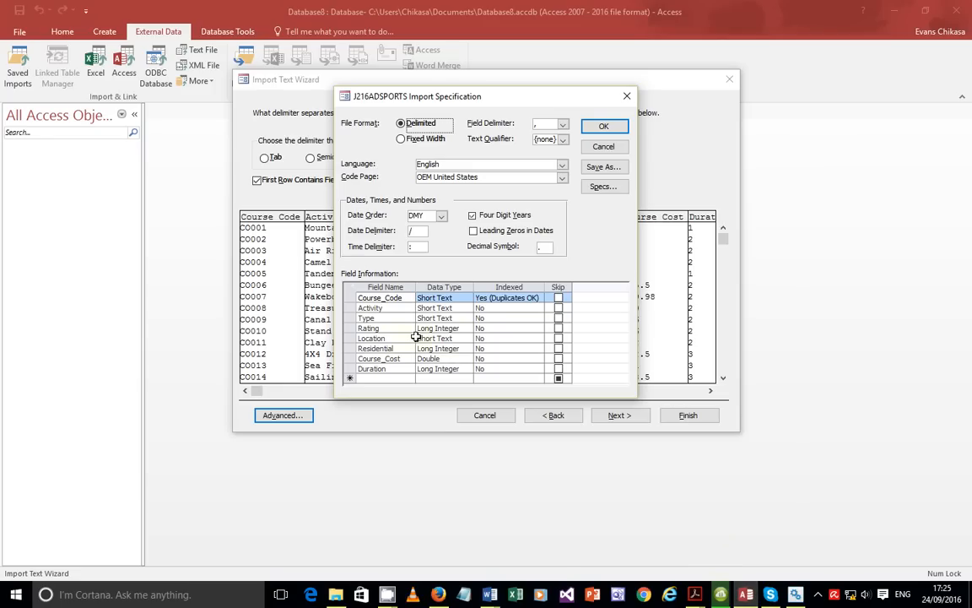
left_click(460, 327)
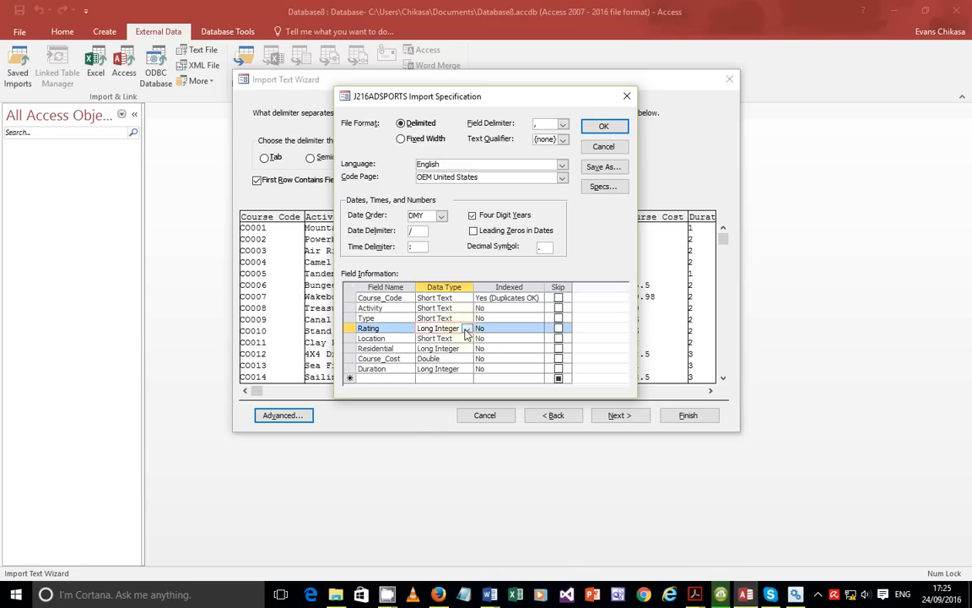
left_click(467, 328)
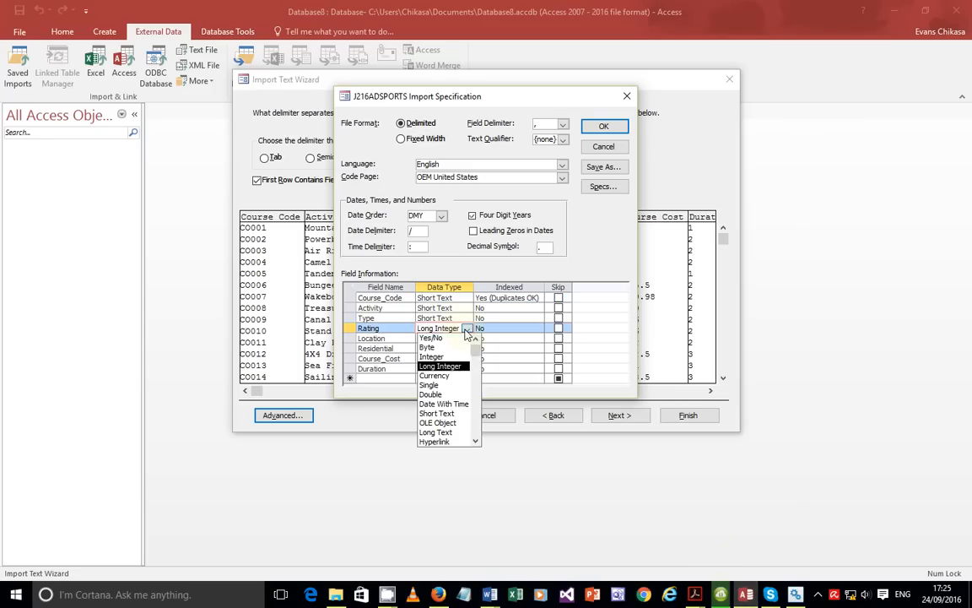
left_click(443, 357)
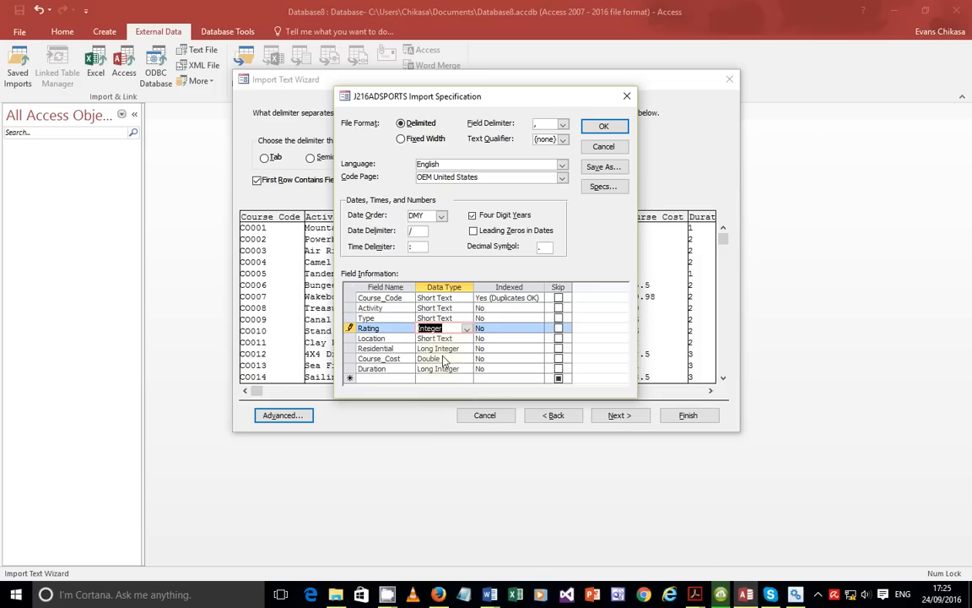
- Close 0417_s16_eq_21.pdf, recheck the required data types in 0417_s16_qp_21.pdf, and return to the Access import specification
left_click(743, 598)
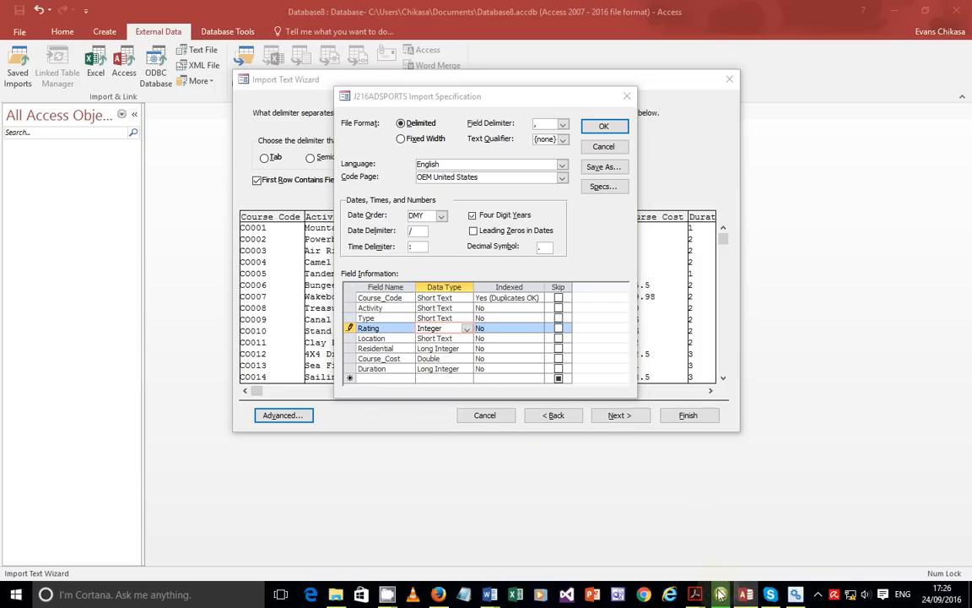
mouse_move(720, 595)
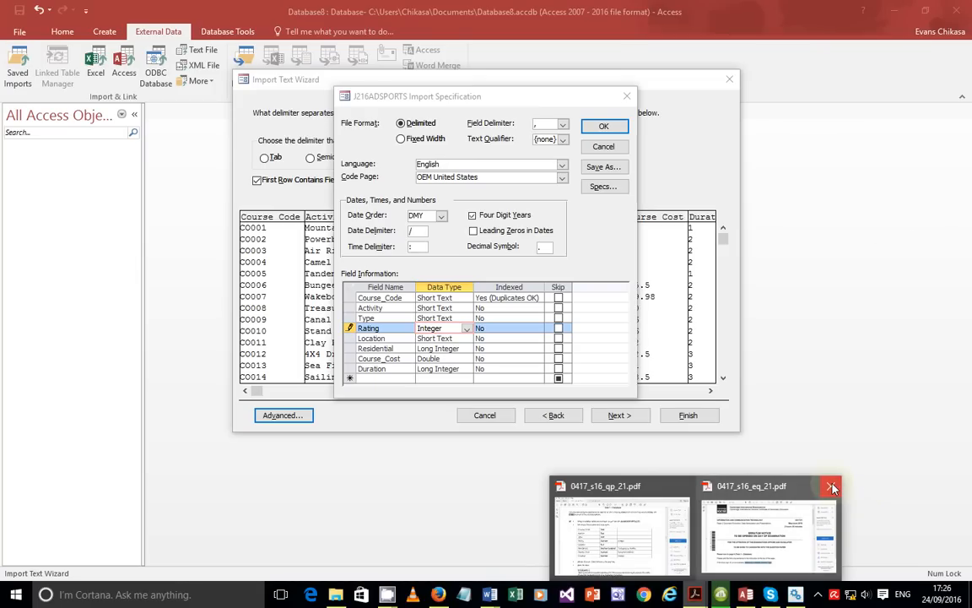
left_click(831, 488)
left_click(715, 533)
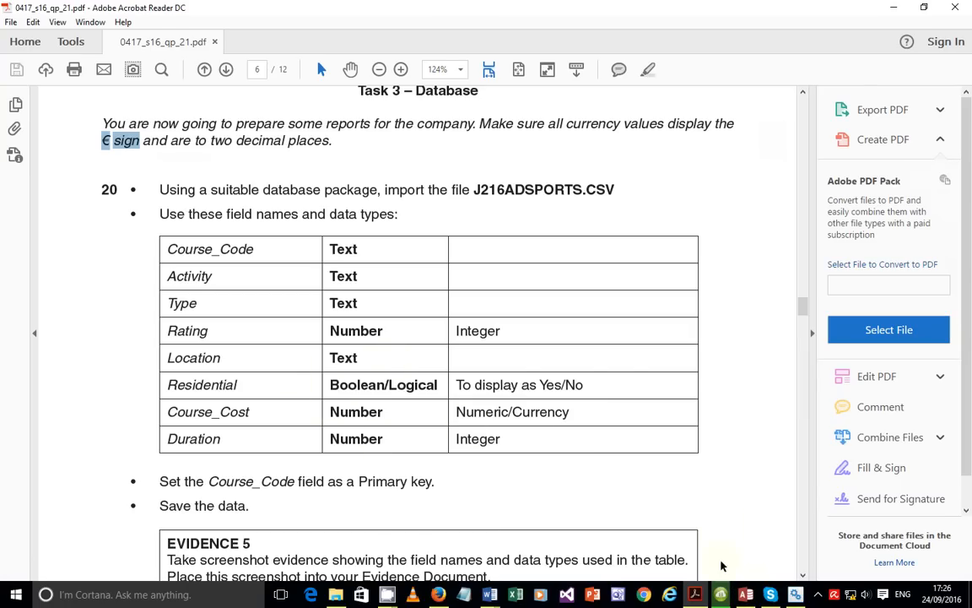
left_click(747, 596)
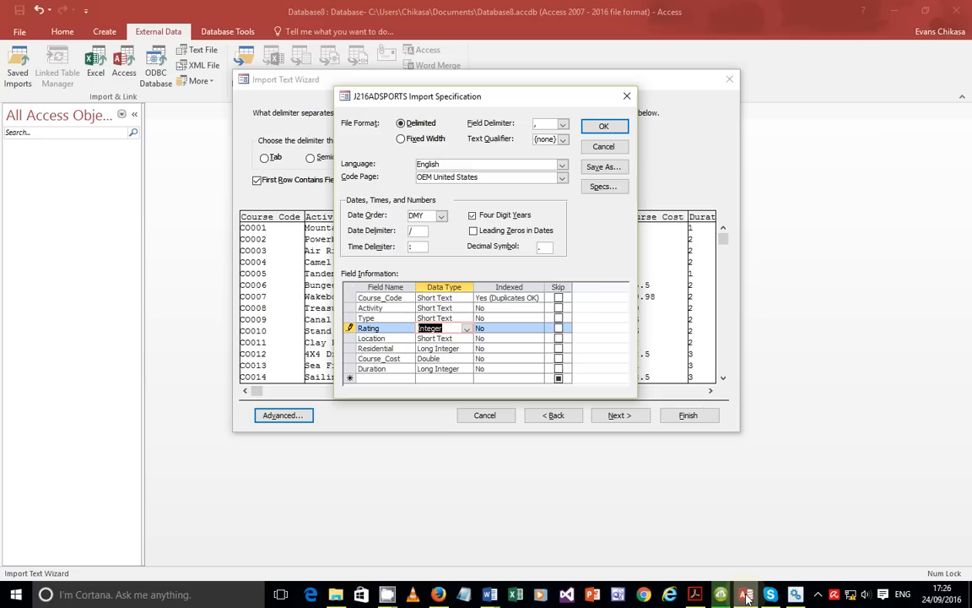
left_click(746, 597)
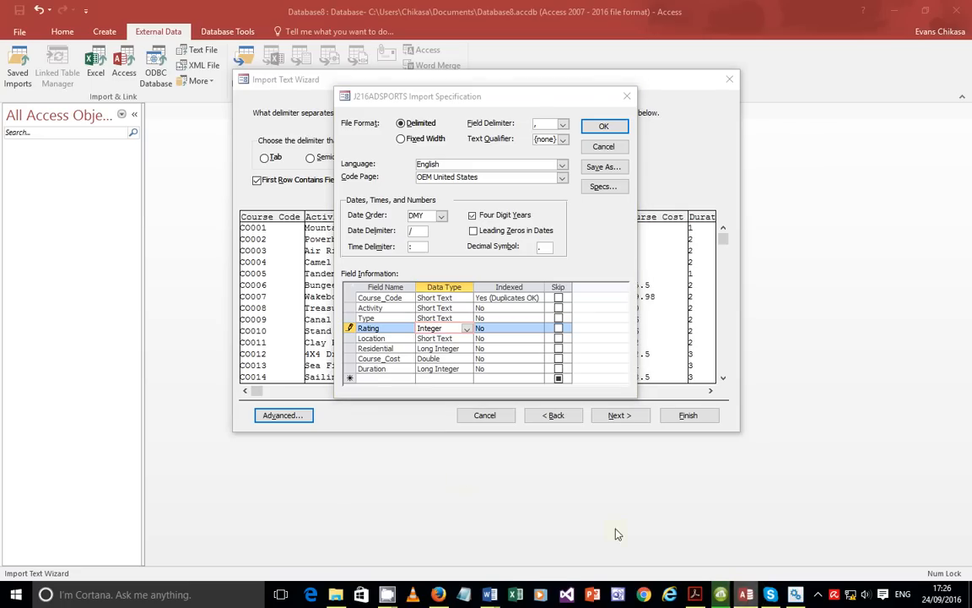
mouse_move(694, 594)
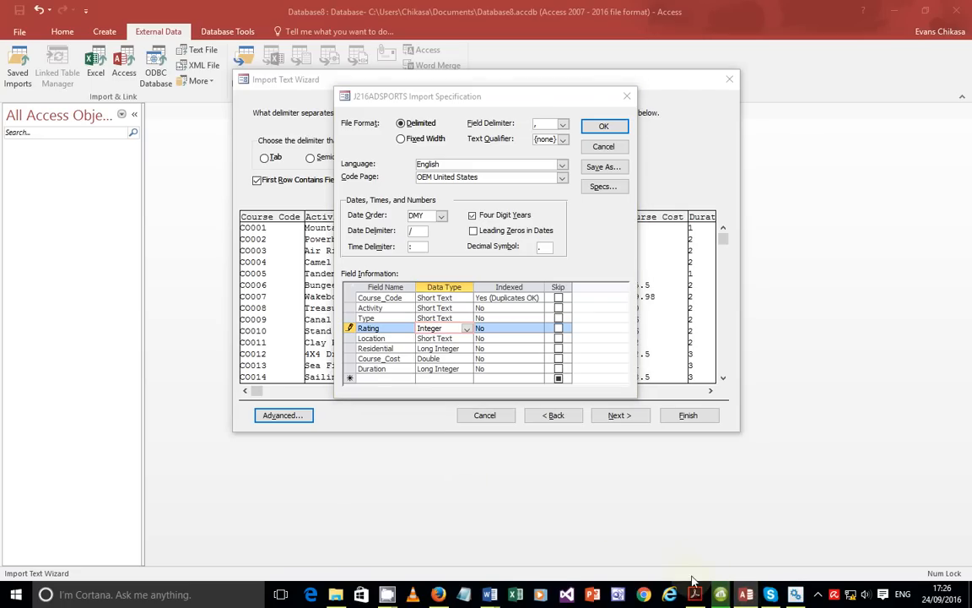
left_click(617, 503)
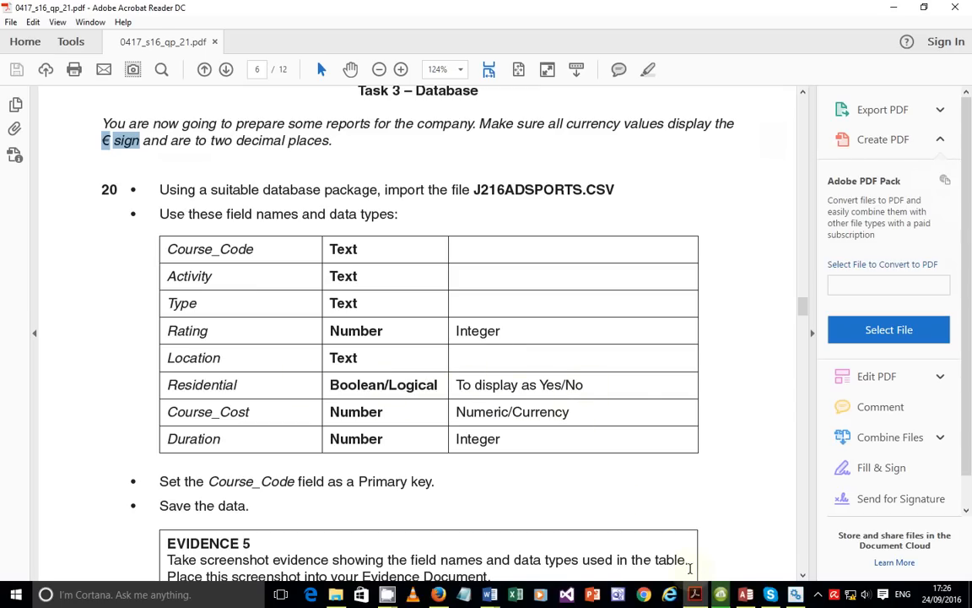
left_click(746, 594)
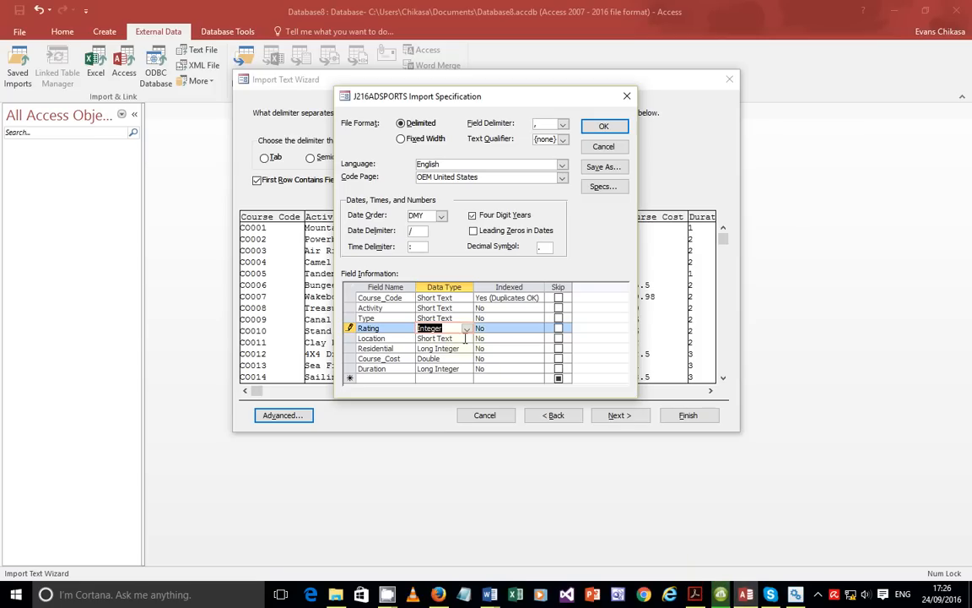
- Set the Residential field's data type to Yes/No in the import specification
left_click(465, 348)
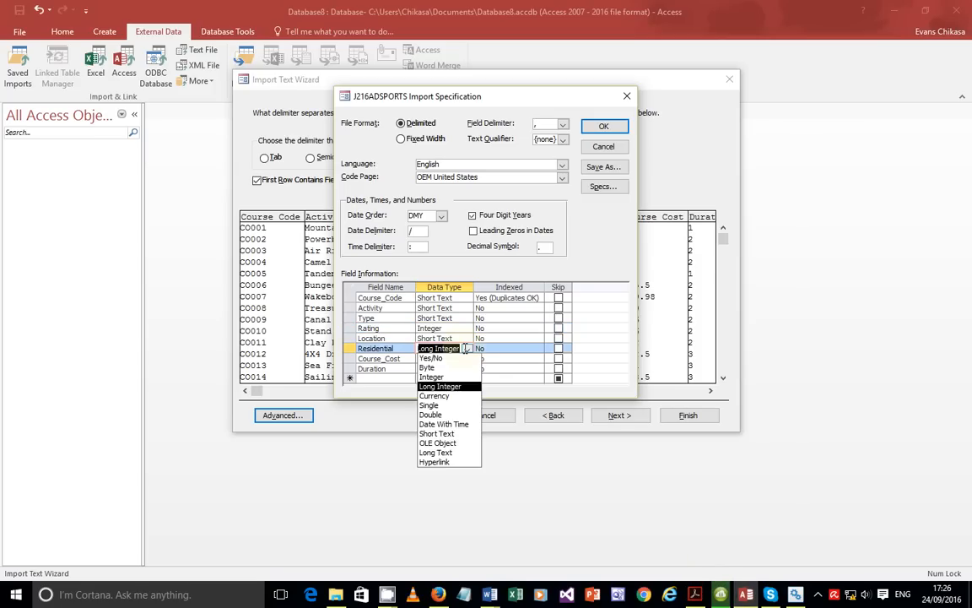
left_click(465, 348)
left_click(466, 348)
left_click(450, 363)
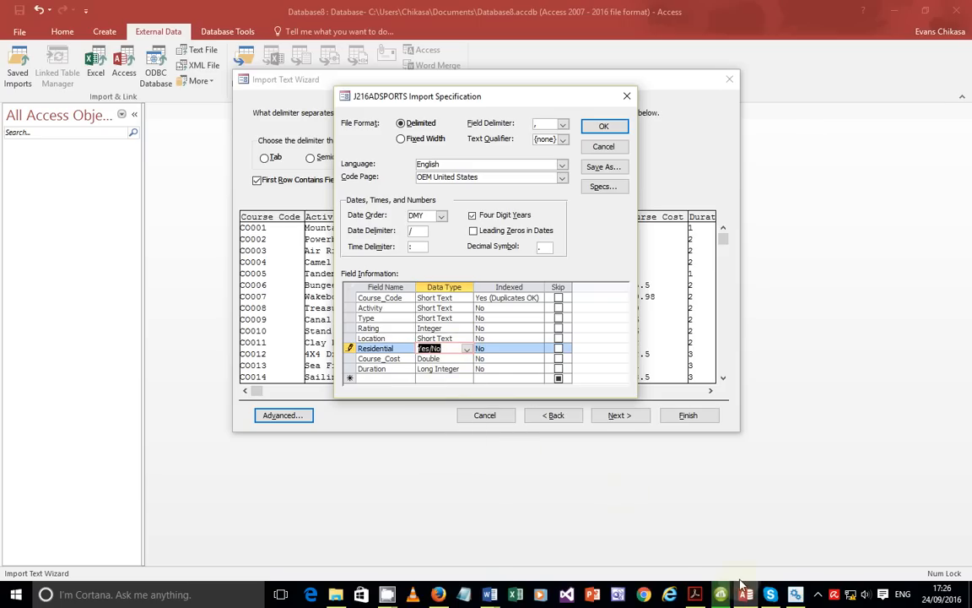
- Check the Course_Cost requirement in the question paper and set that field's data type to Currency in Access
mouse_move(705, 597)
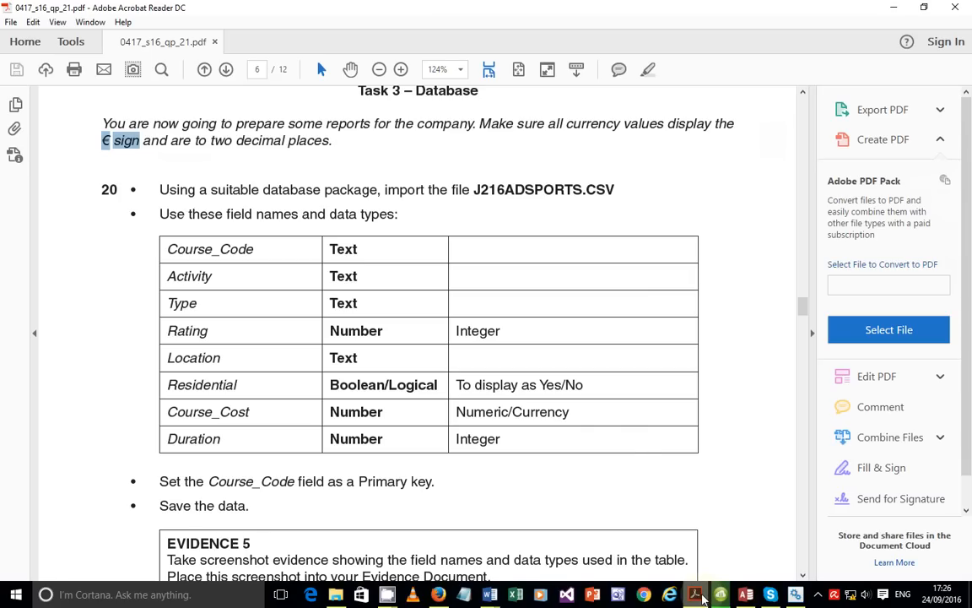
left_click(702, 598)
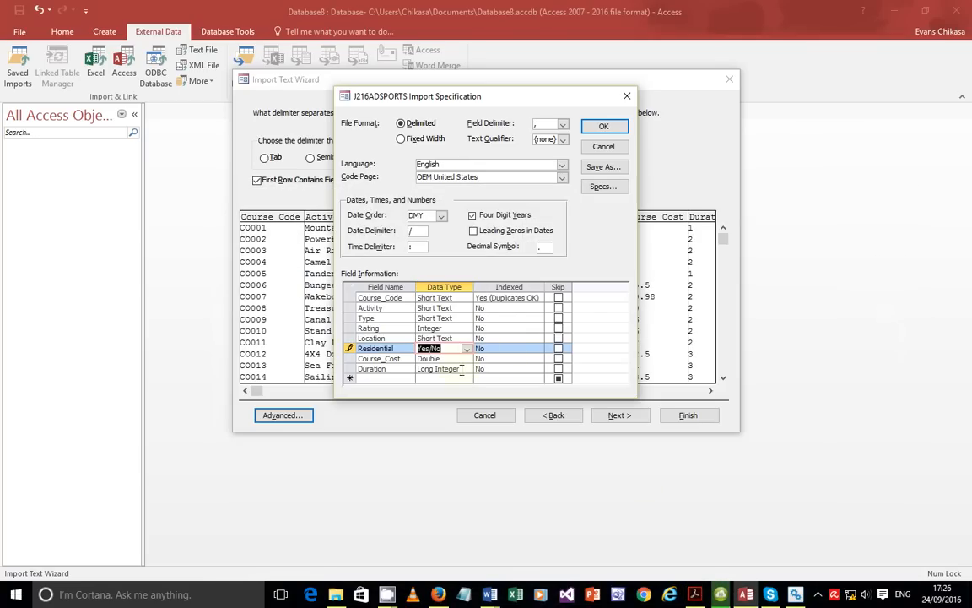
left_click(448, 360)
left_click(468, 360)
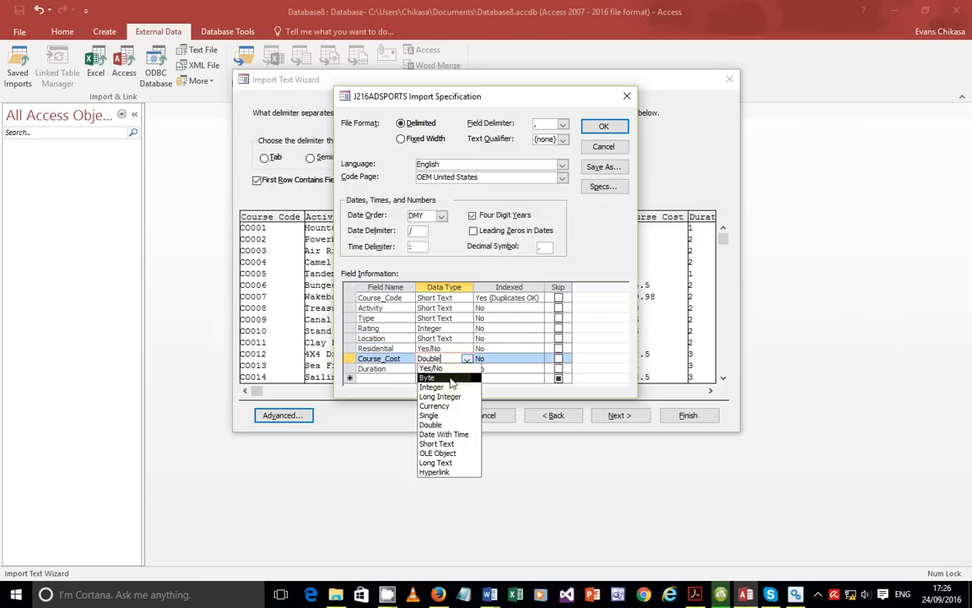
left_click(433, 406)
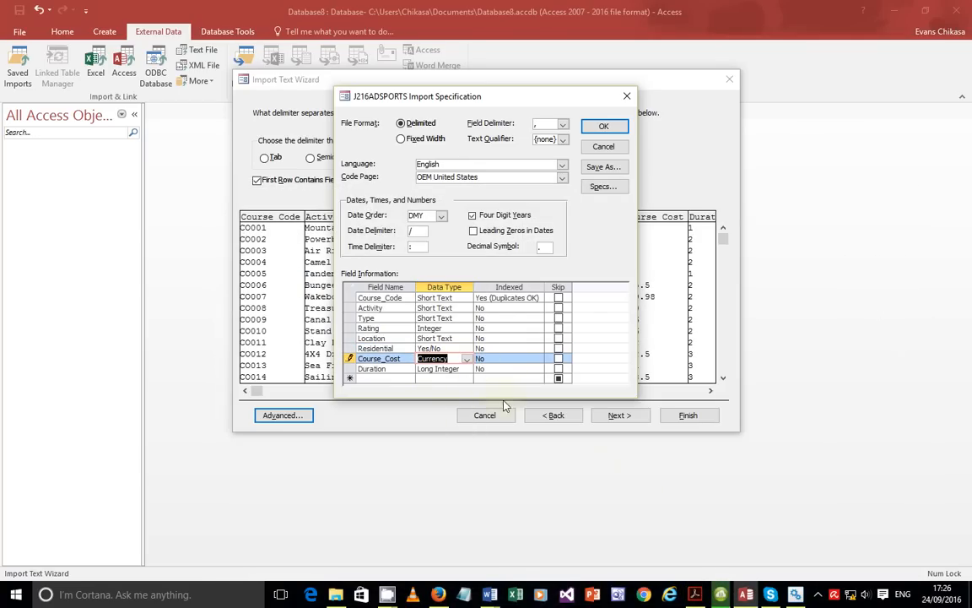
- Set the Duration field's data type to Integer in the import specification
left_click(692, 596)
left_click(693, 594)
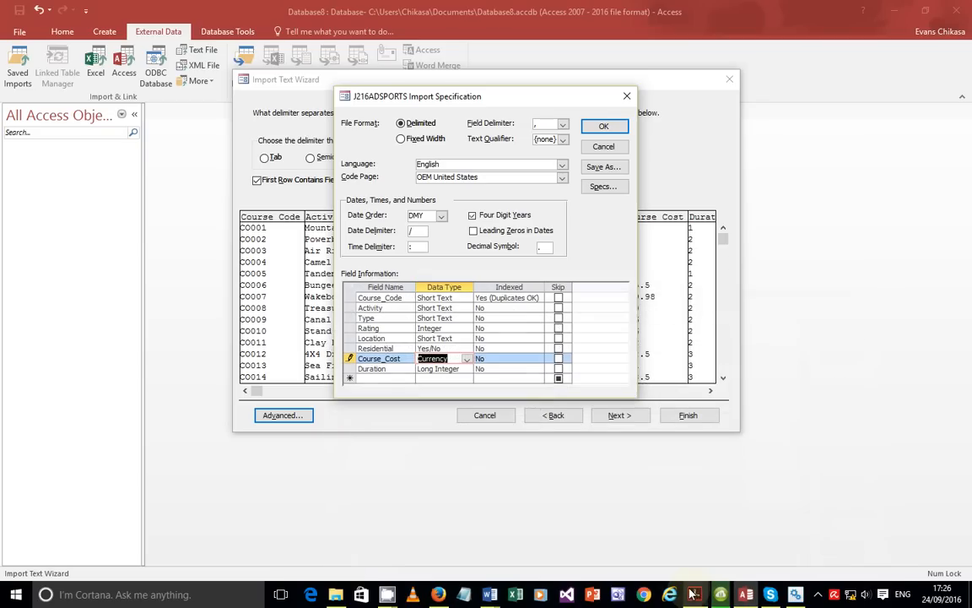
left_click(465, 370)
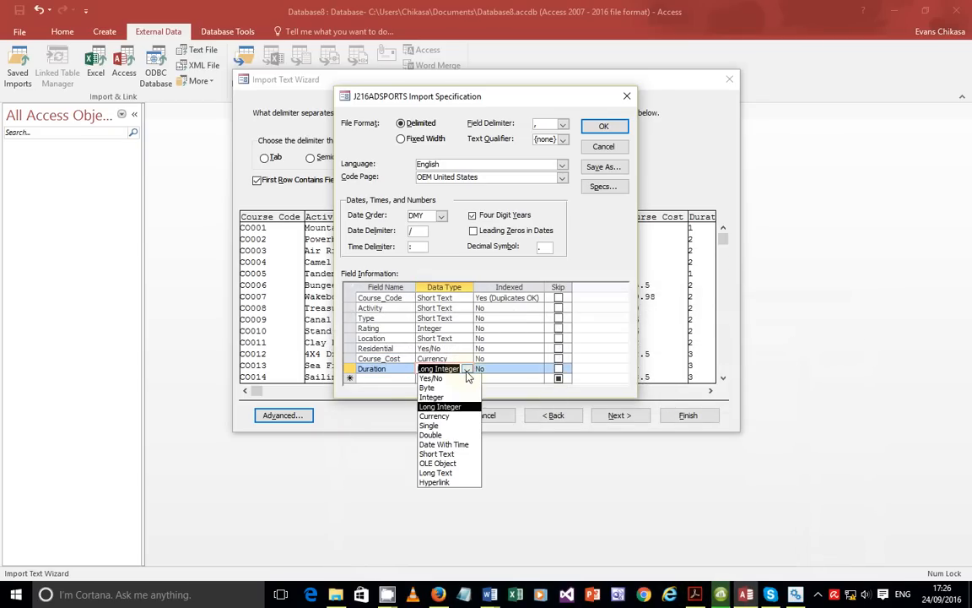
left_click(434, 397)
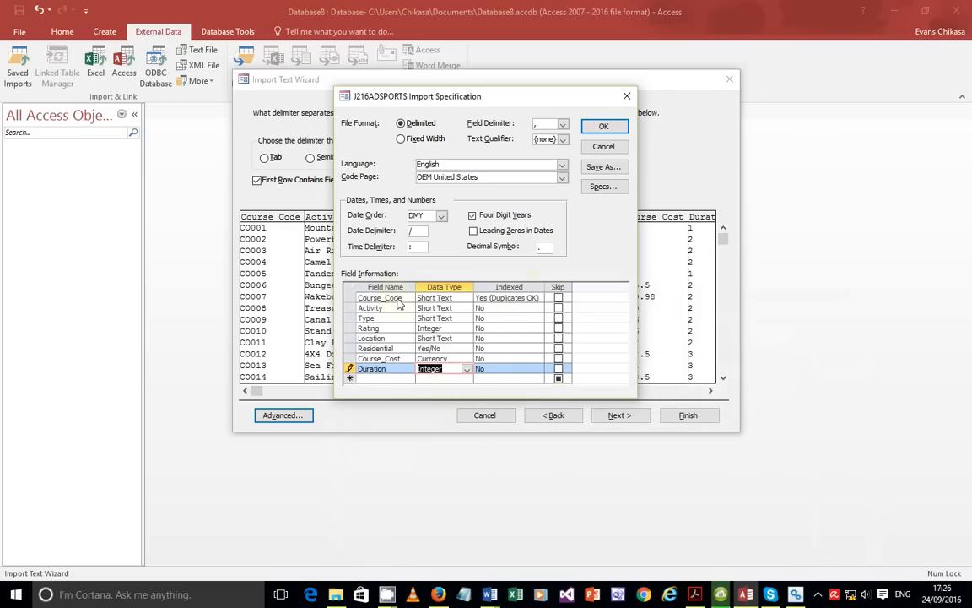
- Compare the field names and types with question 20 in the PDF, and accept the import specification in Access
left_click(693, 594)
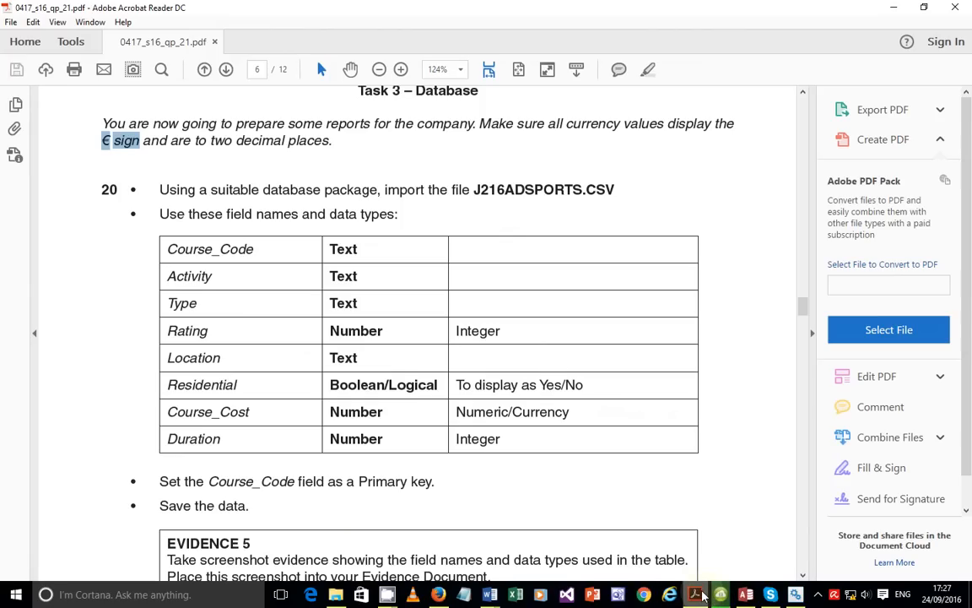
mouse_move(704, 596)
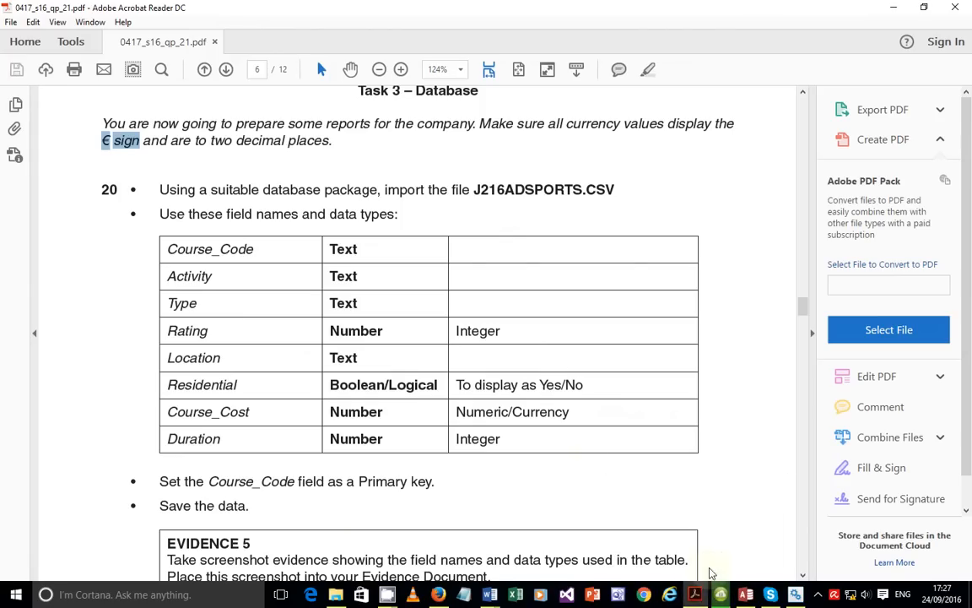
left_click(746, 596)
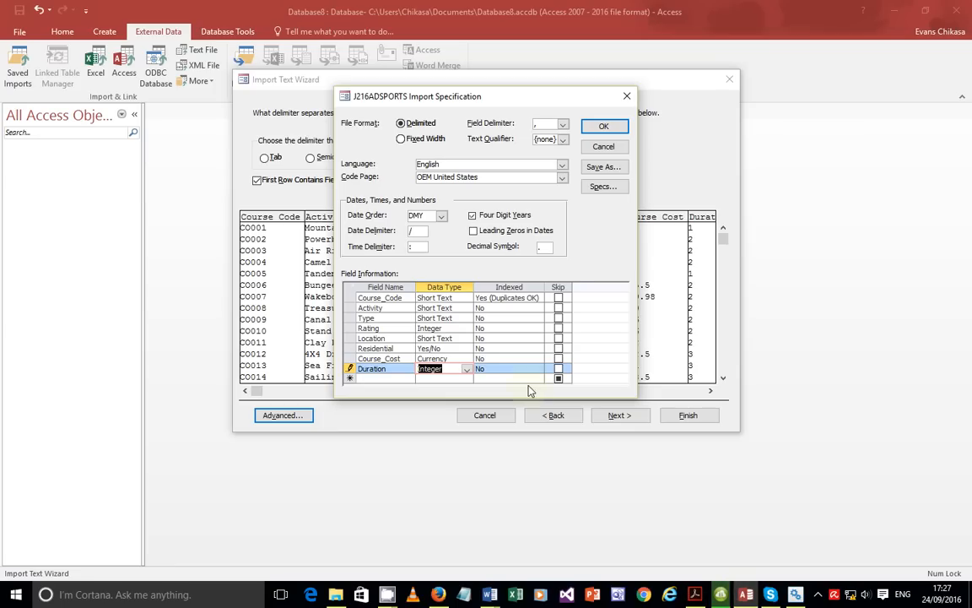
left_click(603, 126)
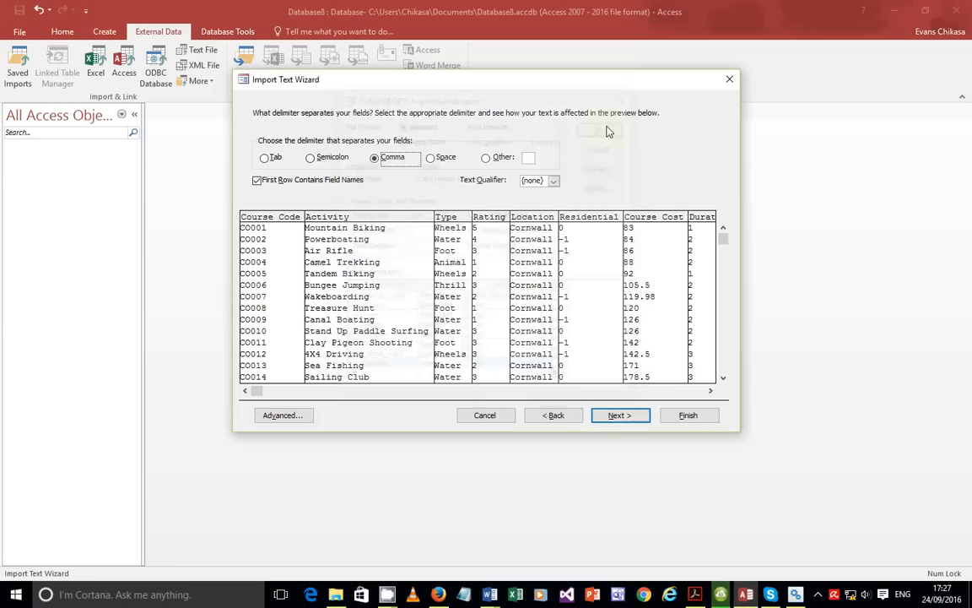
- Choose Course_Code as the table's own primary key and advance to the import wizard's final page
left_click(618, 416)
left_click(599, 414)
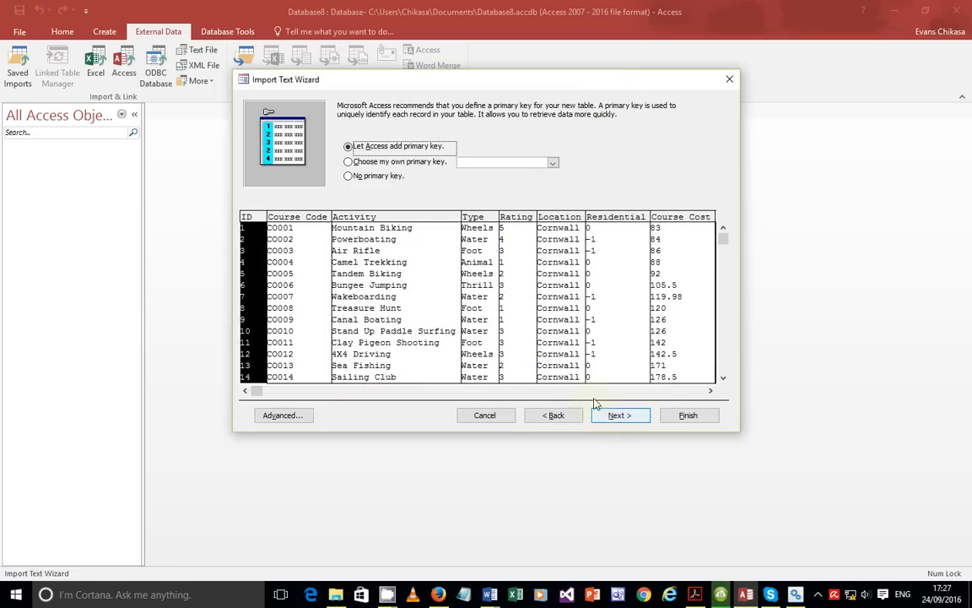
left_click(376, 163)
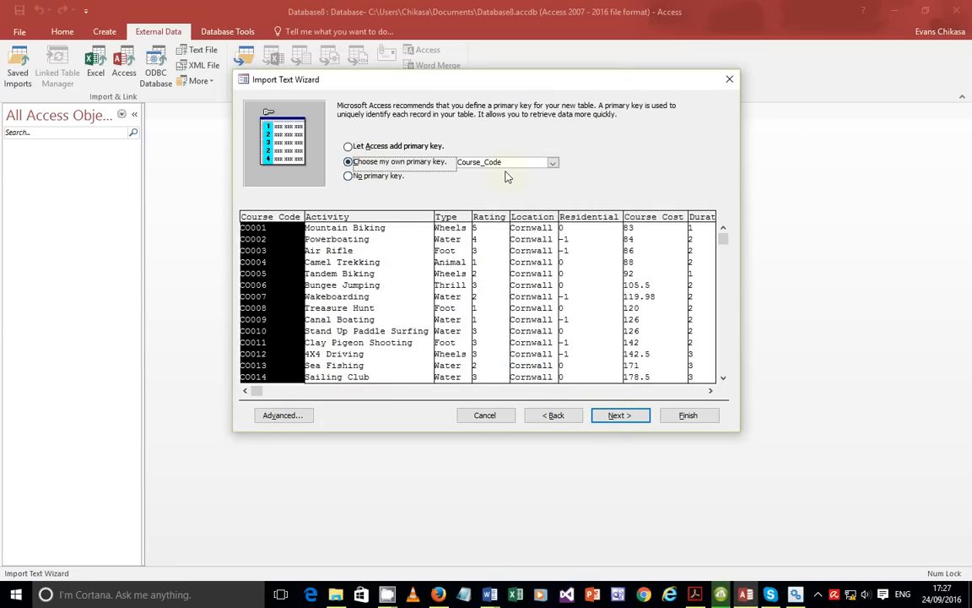
left_click(601, 417)
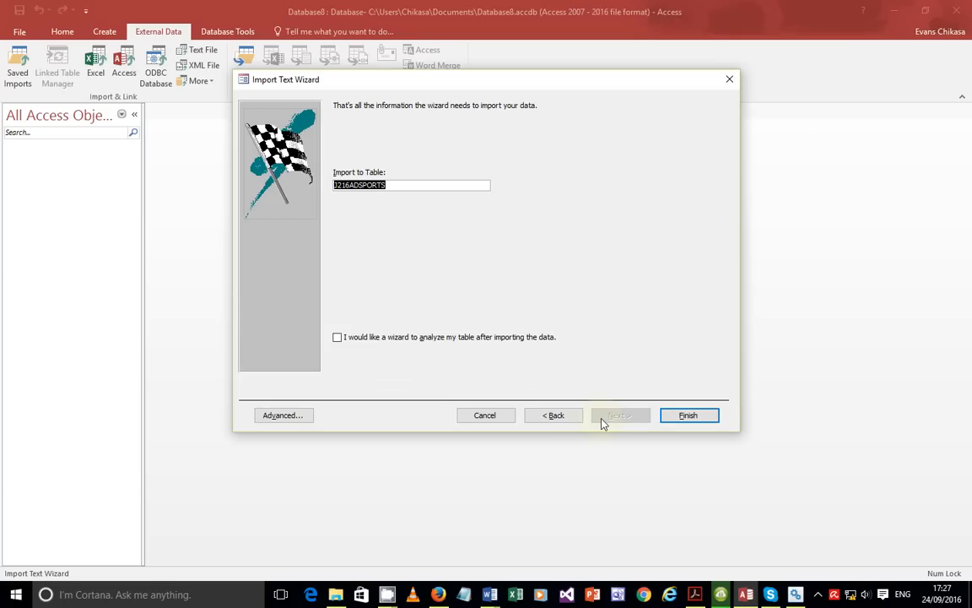
- Finish importing the data into the J216ADSPORTS table without saving the import steps, and open the table
left_click(690, 417)
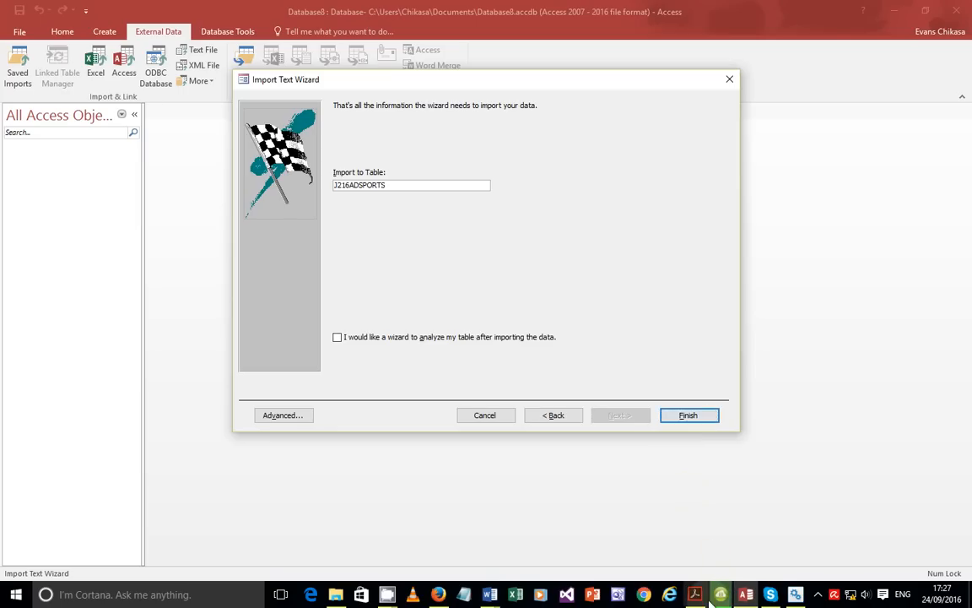
left_click(669, 467)
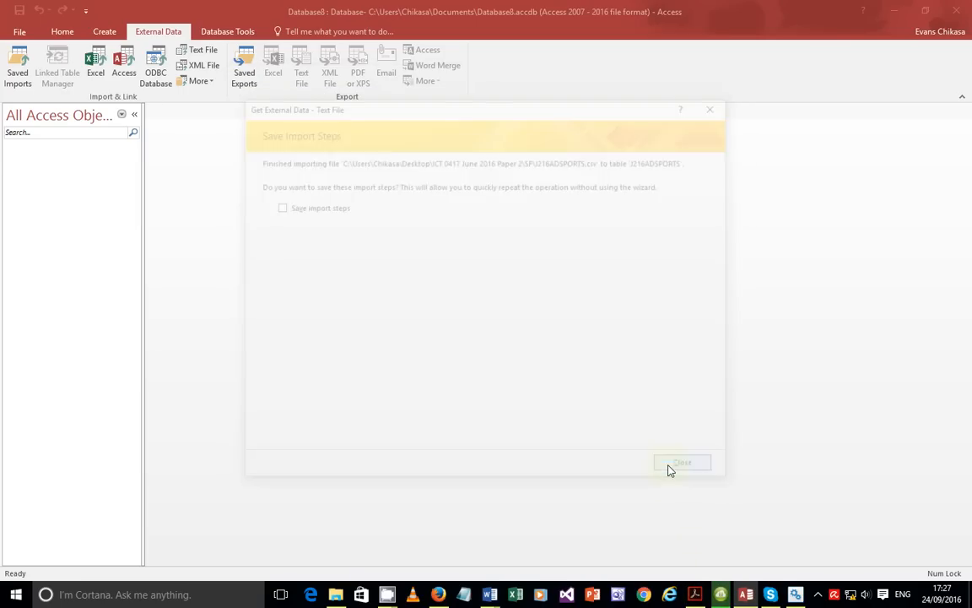
double_click(53, 165)
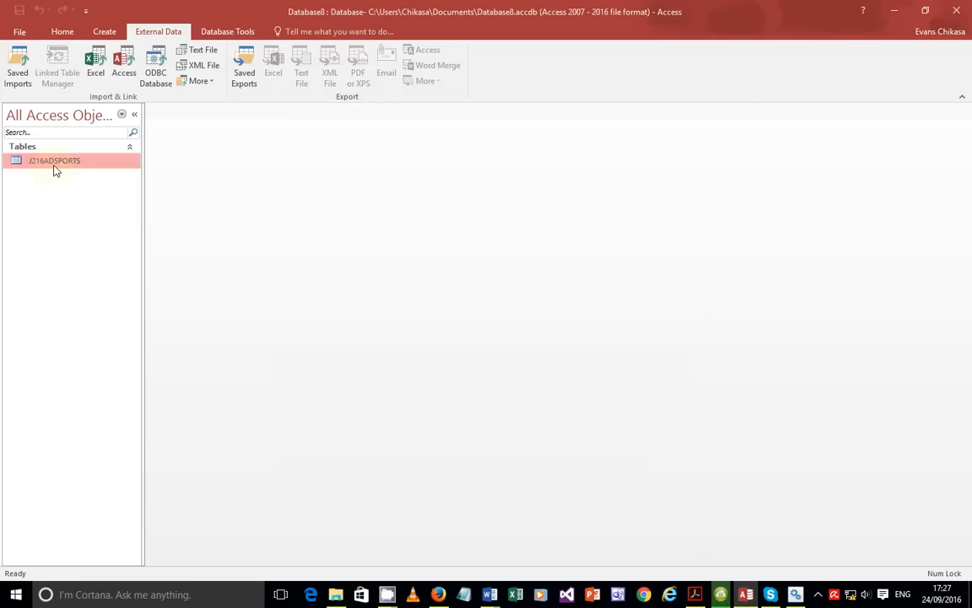
- Check the Evidence 5 requirement in the question paper PDF, and show the J216ADSPORTS table in Design View in Access
left_click(699, 596)
scroll(380, 415, "down", 2)
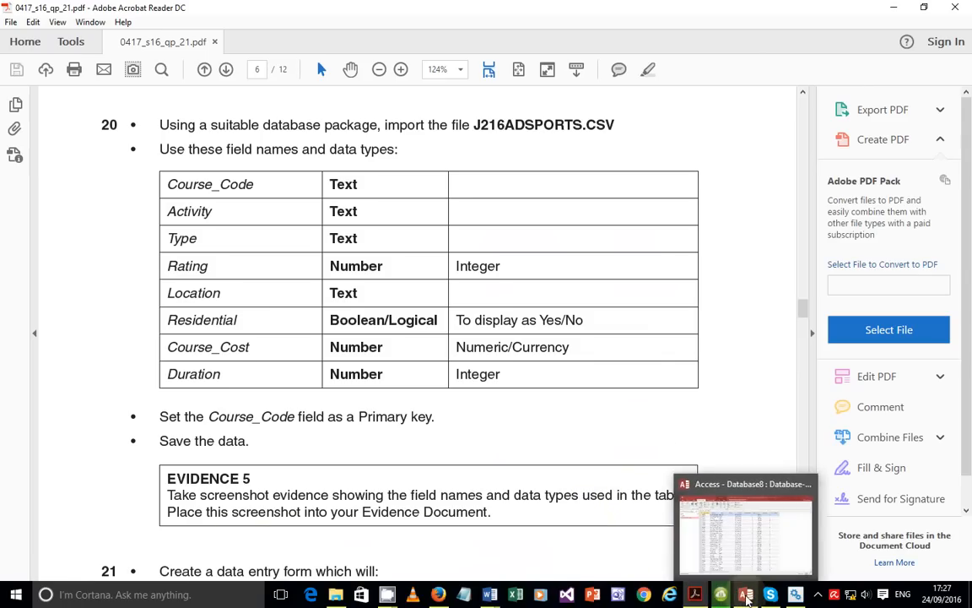
left_click(746, 596)
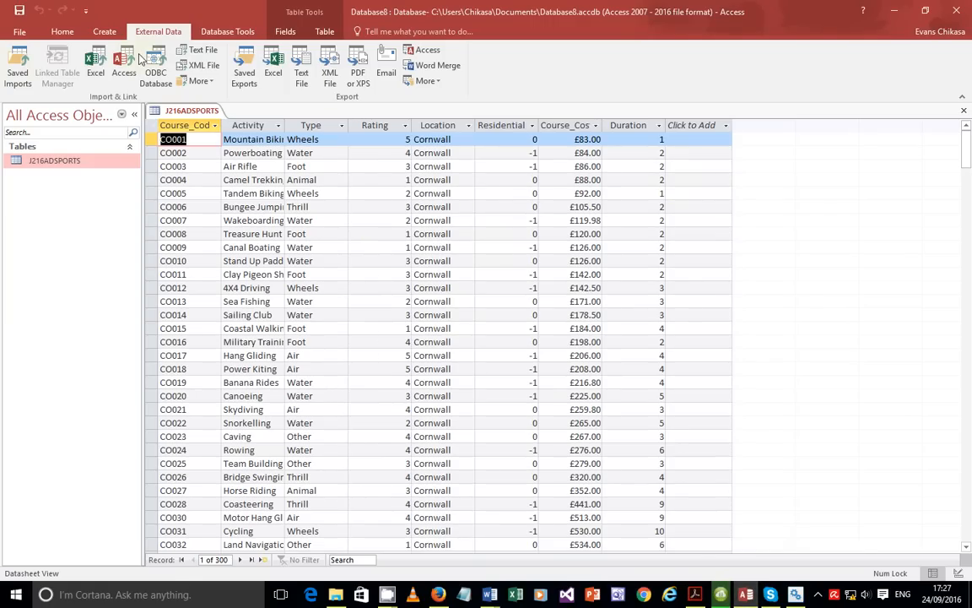
left_click(64, 38)
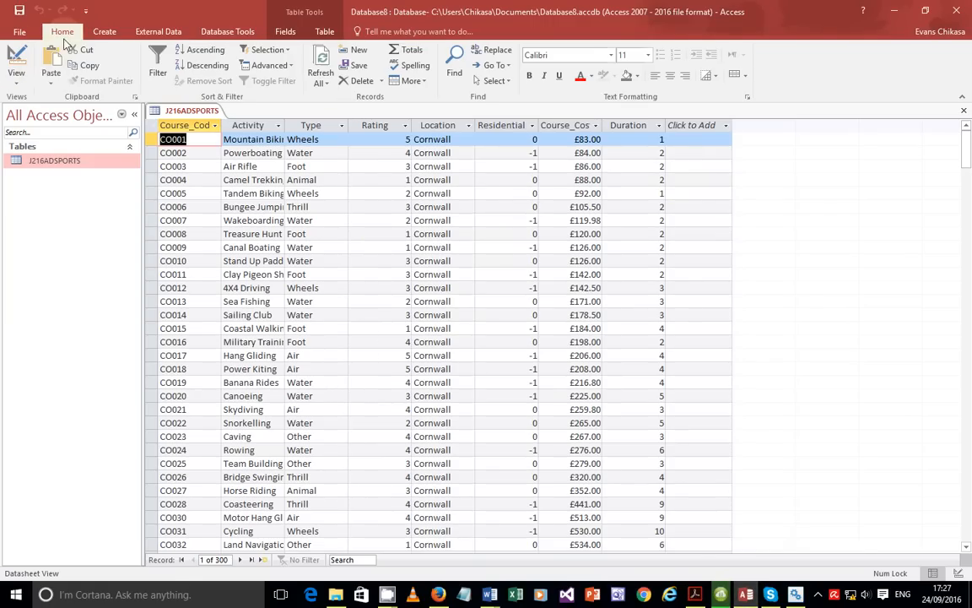
left_click(17, 76)
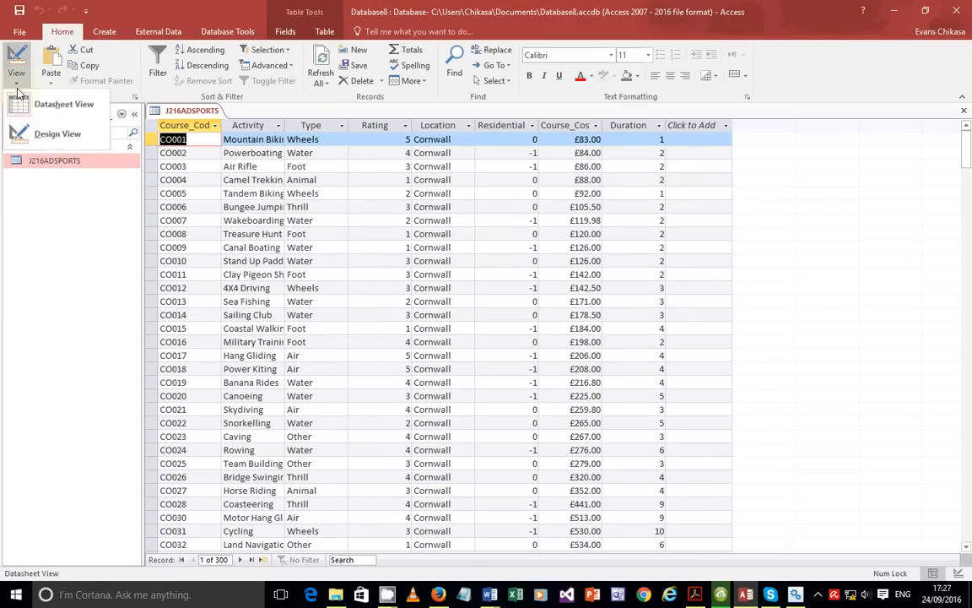
left_click(48, 142)
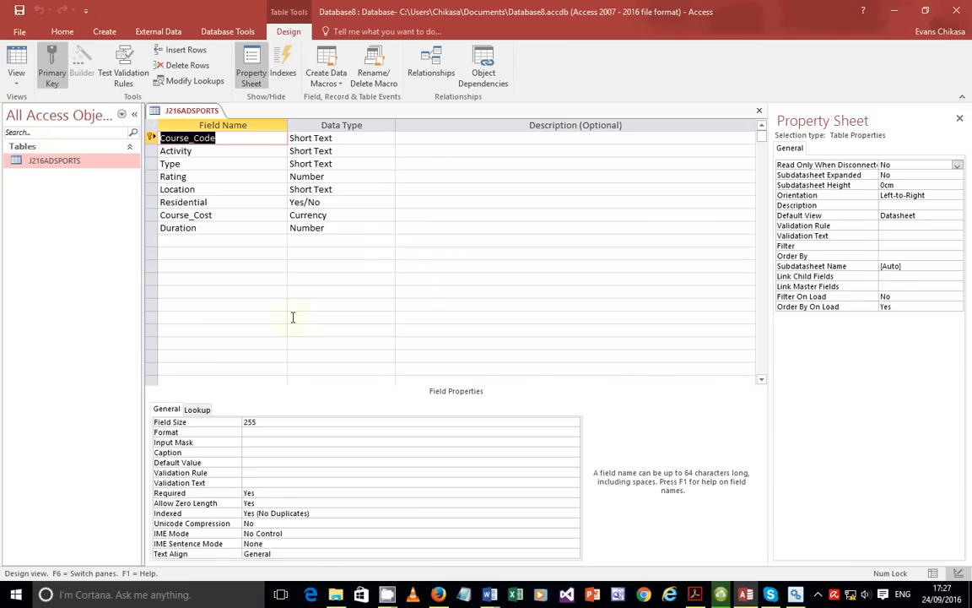
- Set the Course_Cost field's format to Euro with 2 decimal places
left_click(151, 215)
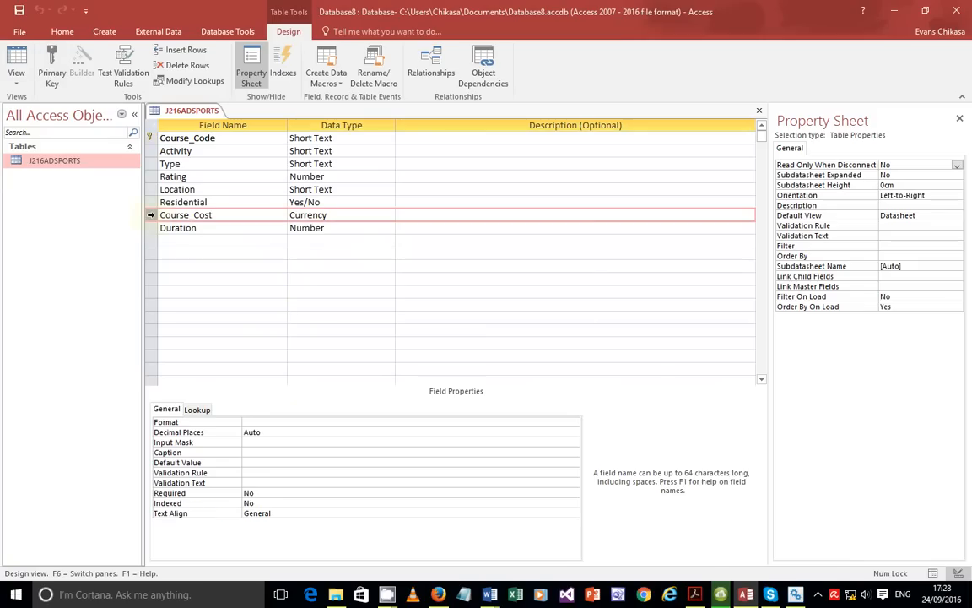
left_click(293, 422)
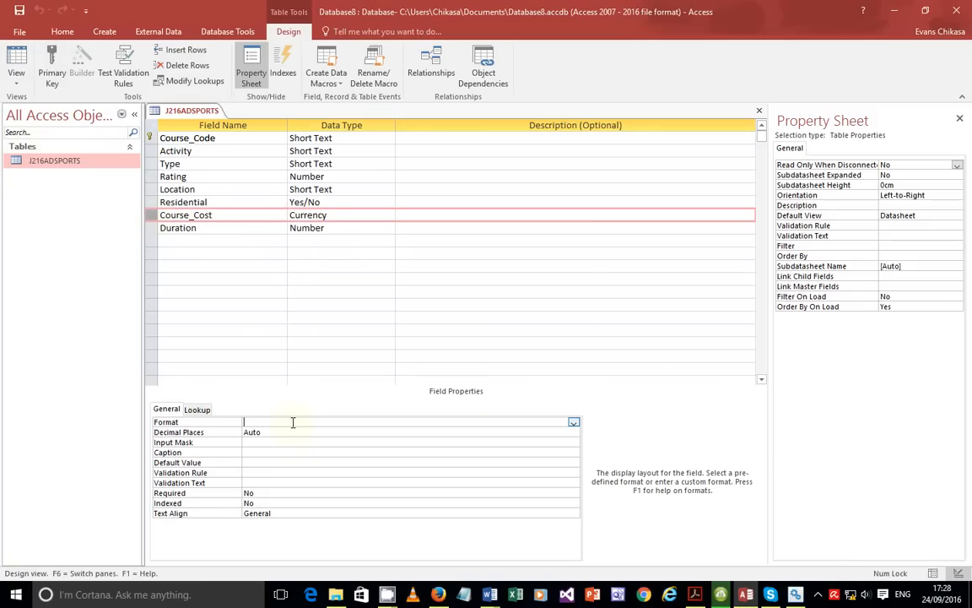
left_click(574, 423)
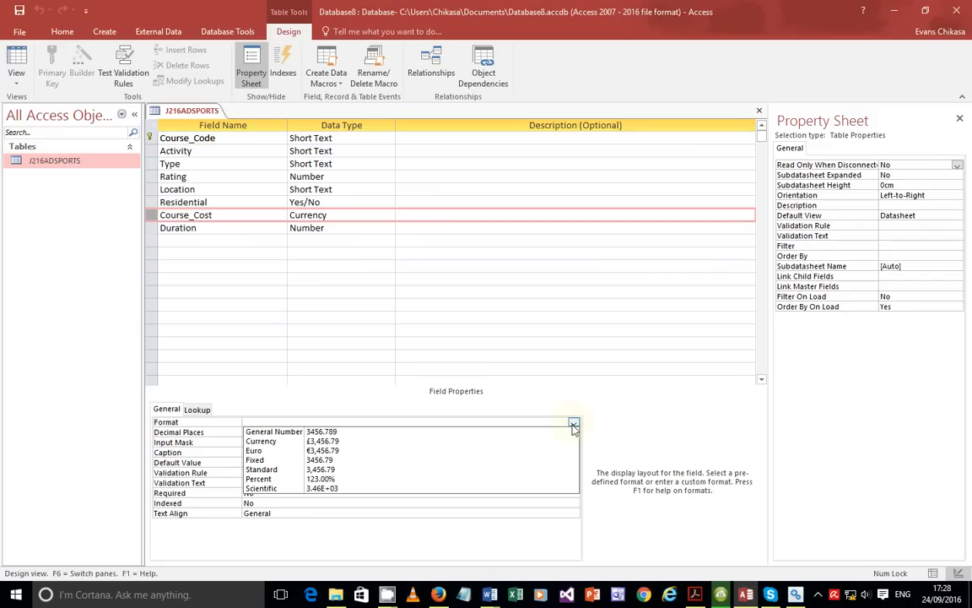
left_click(344, 451)
left_click(282, 433)
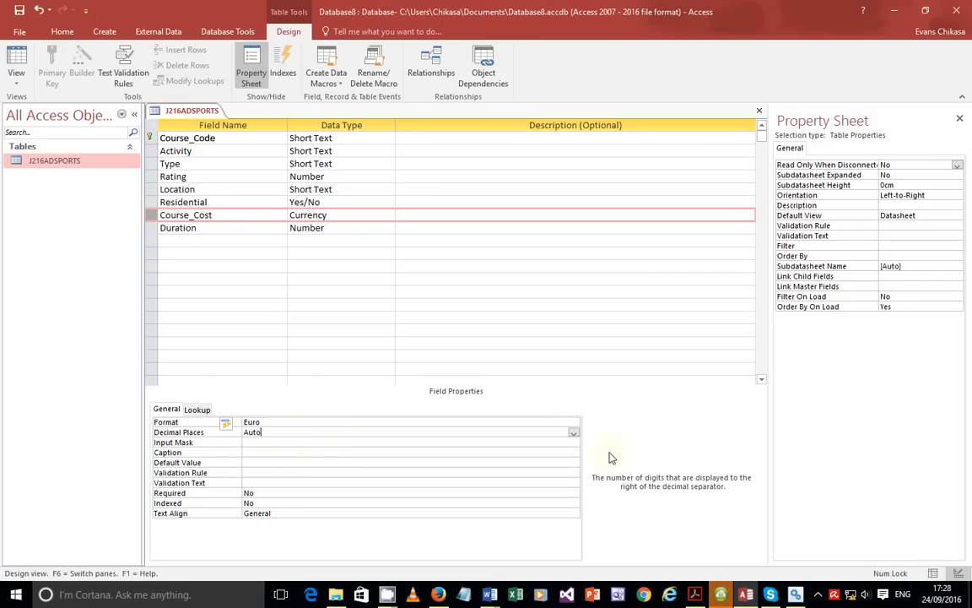
left_click(574, 433)
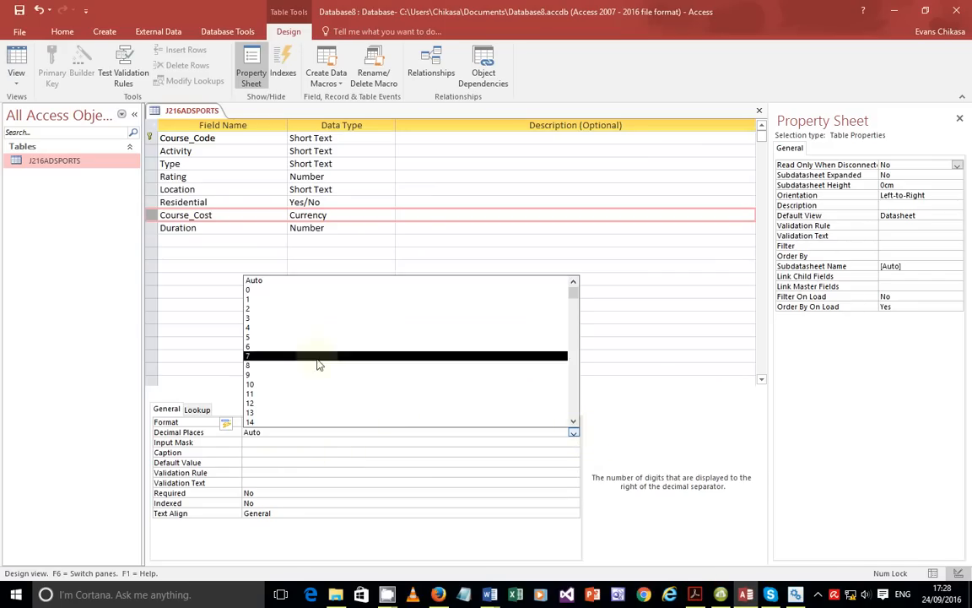
left_click(266, 309)
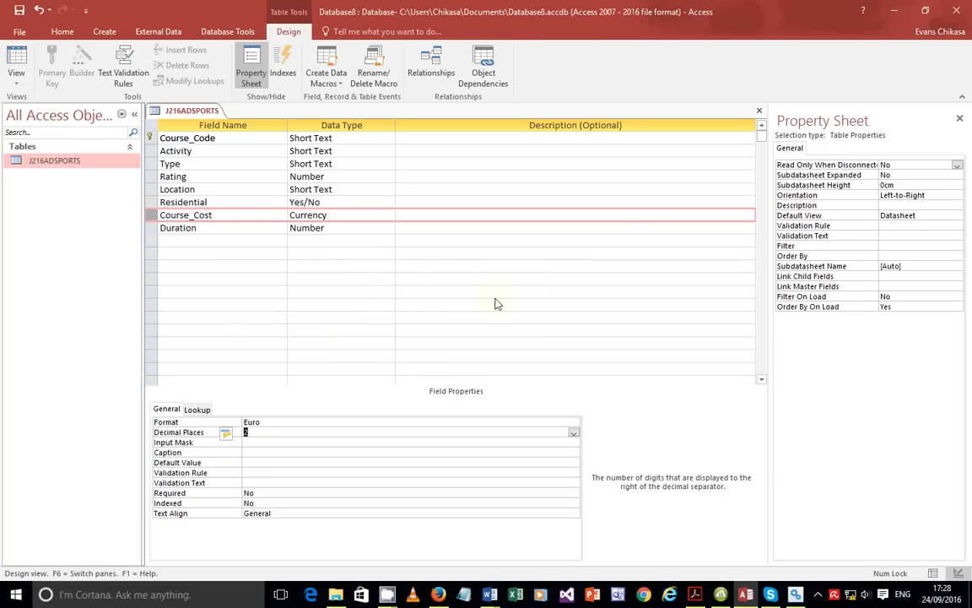
- Set the Residential field's display format to Yes/No
left_click(150, 201)
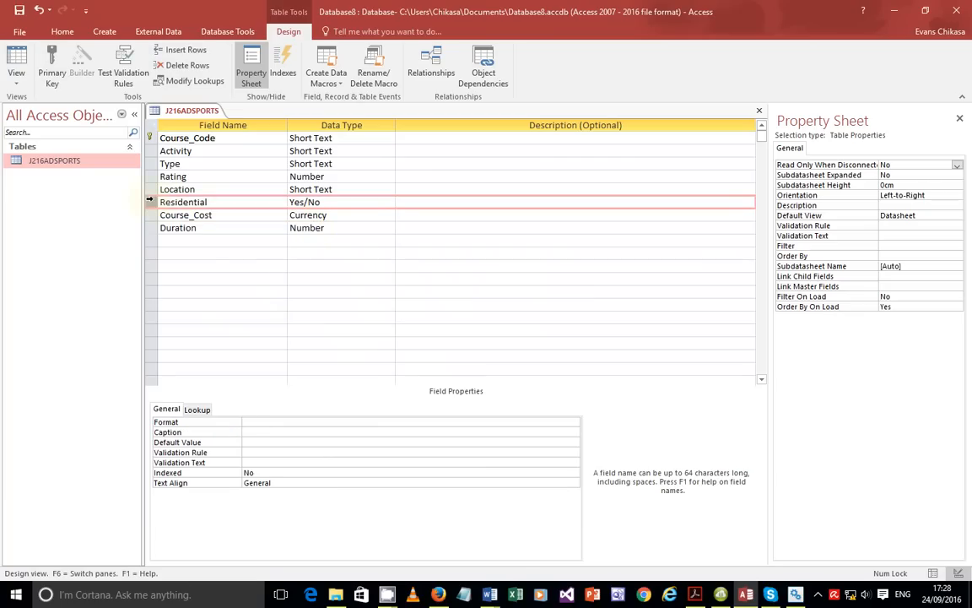
left_click(276, 424)
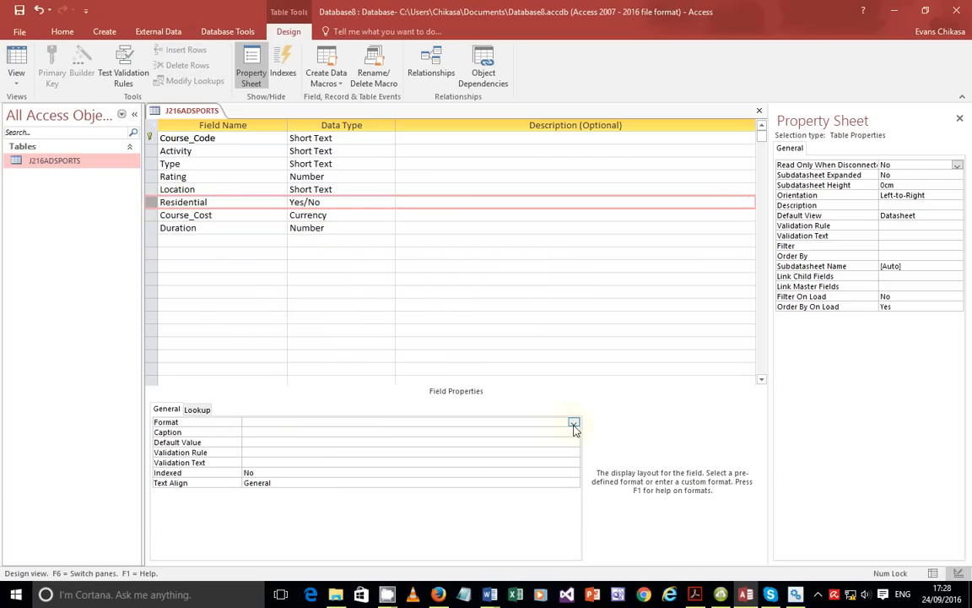
left_click(575, 424)
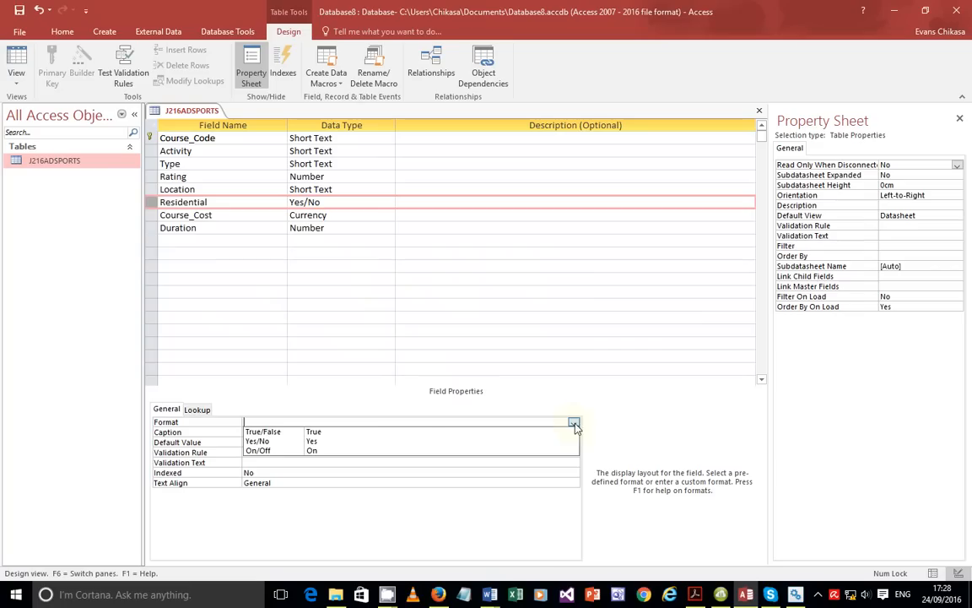
left_click(312, 443)
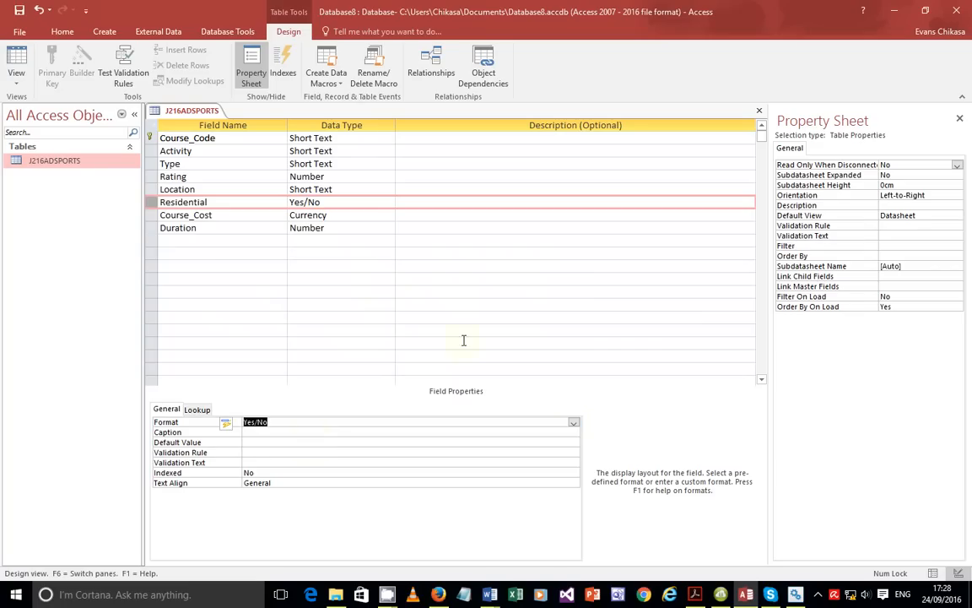
- Check the Rating field's data type options, and copy a screenshot of the table's field names and data types to the clipboard
left_click(353, 175)
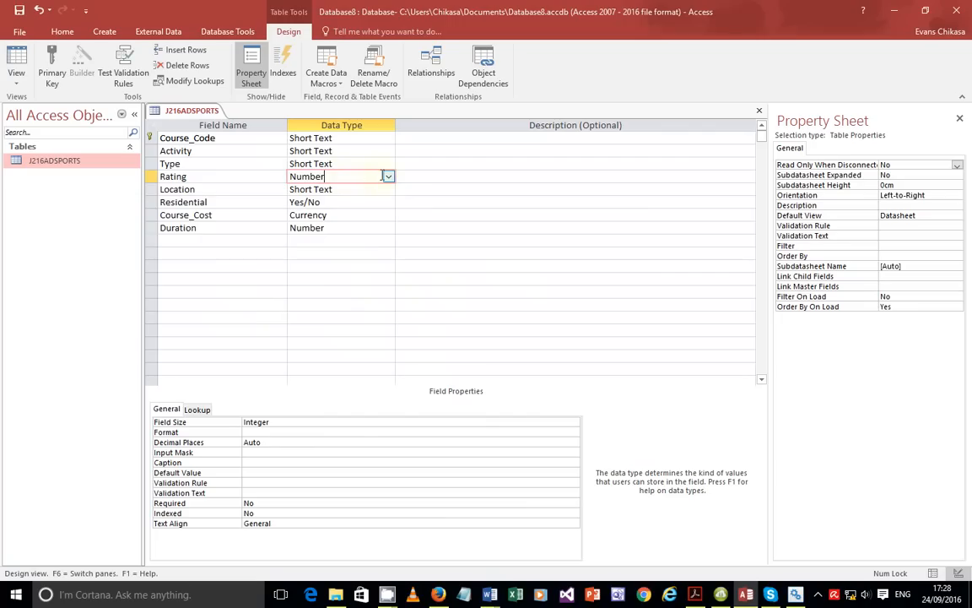
left_click(392, 179)
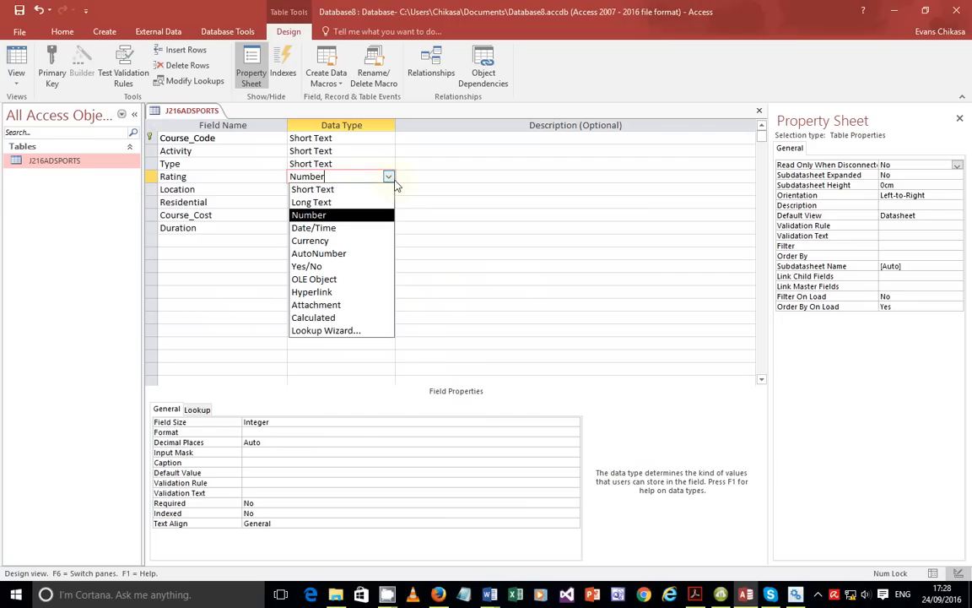
left_click(394, 182)
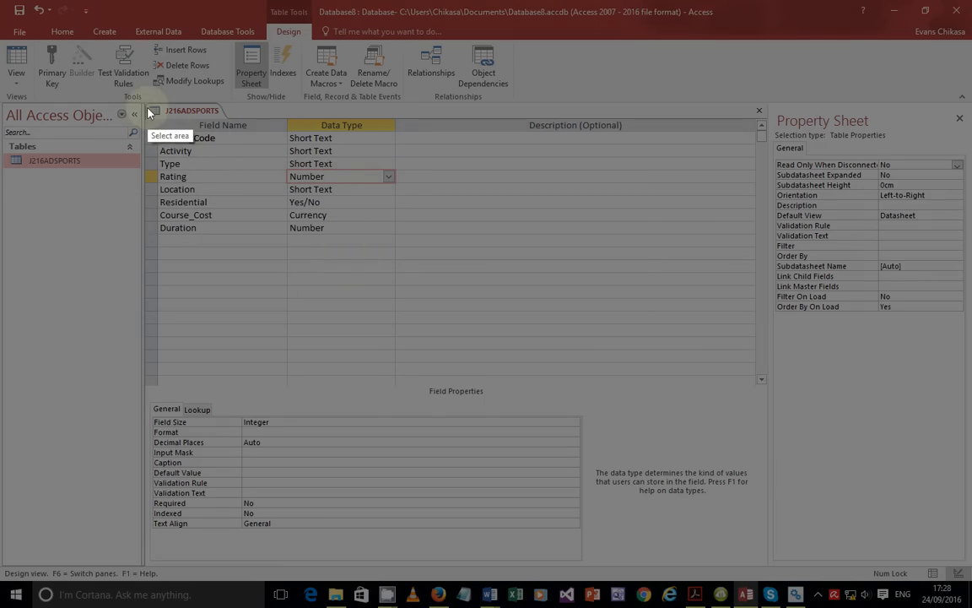
left_click_drag(147, 104, 425, 262)
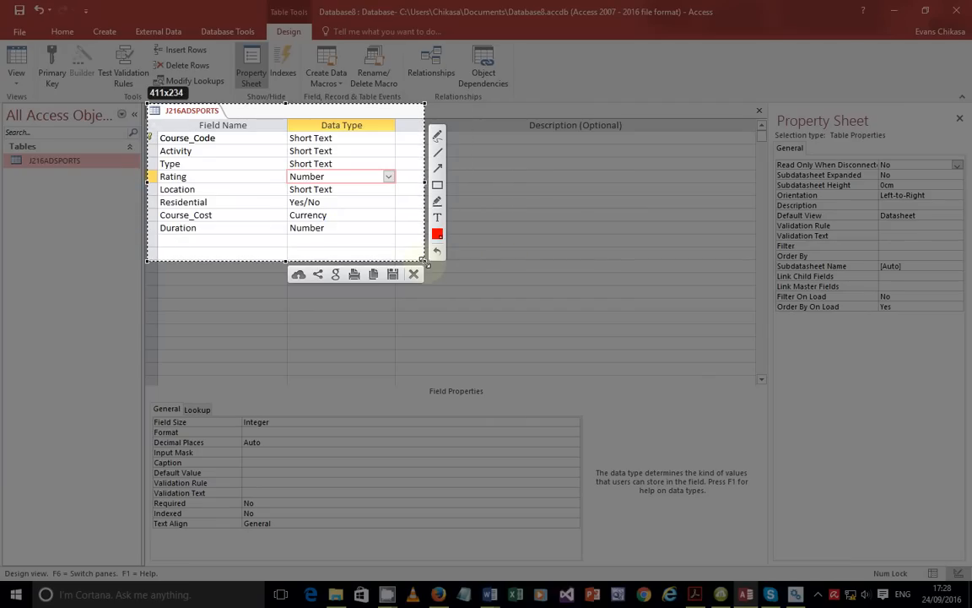
left_click(374, 275)
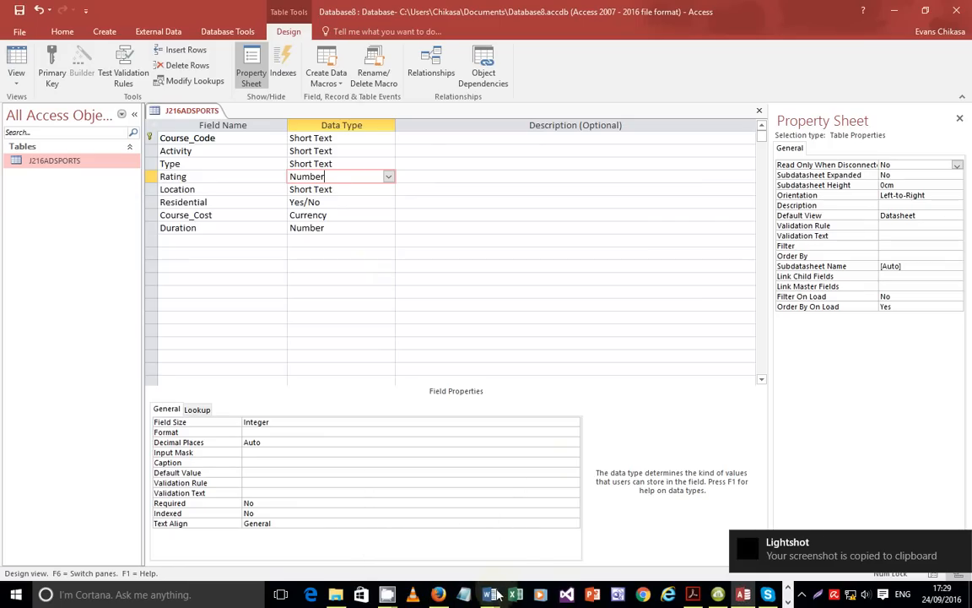
- Switch to the J216EVIDENCE0001 document in Word and paste the field structure screenshot below the Step 20 - EVIDENCE 5 heading
mouse_move(491, 595)
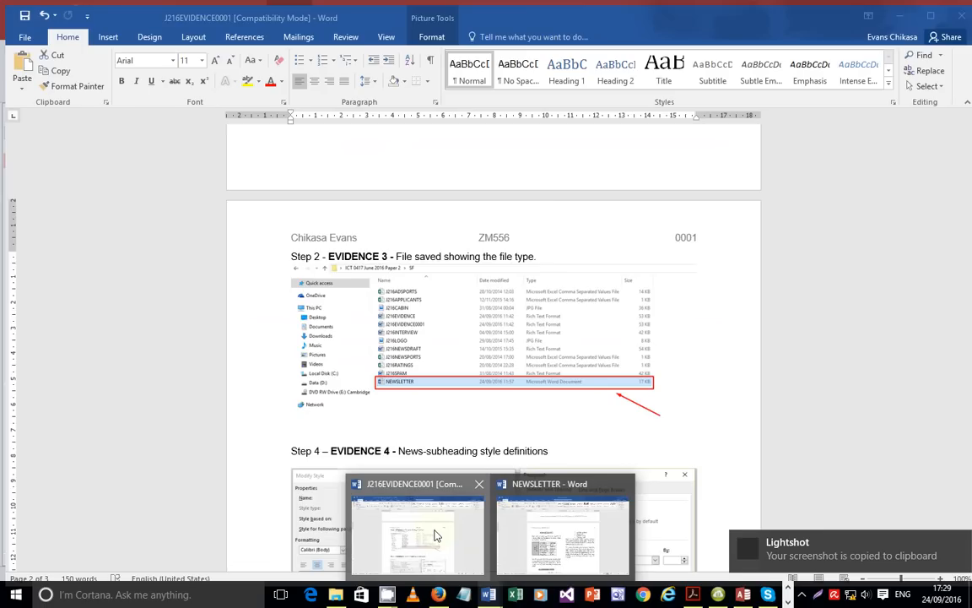
left_click(441, 535)
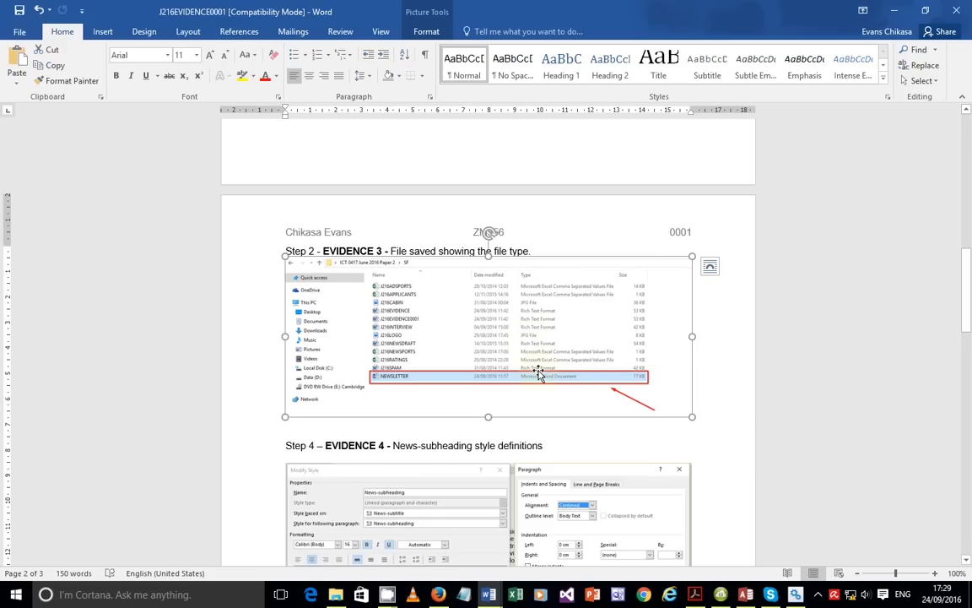
scroll(538, 374, "down", 15)
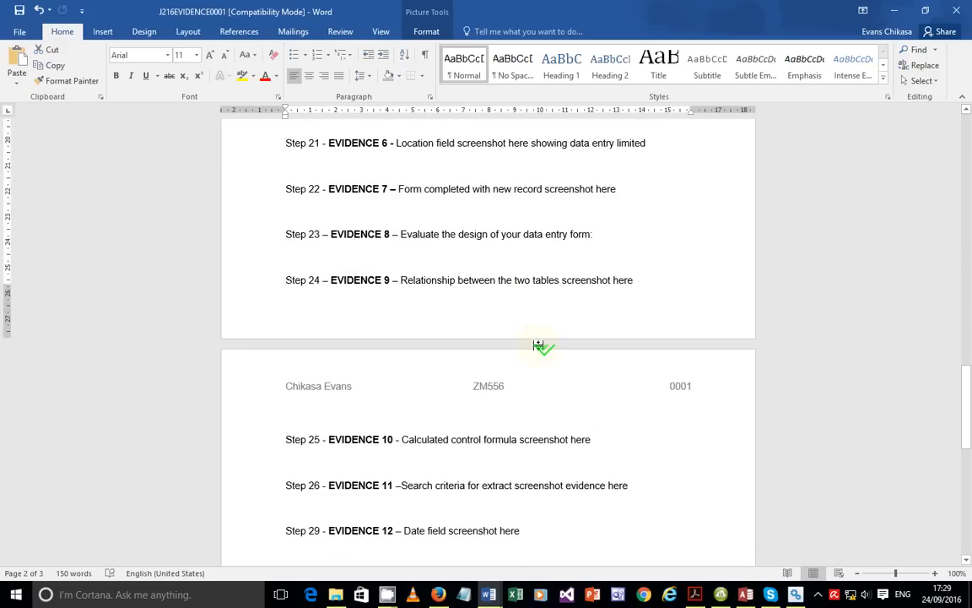
scroll(507, 345, "up", 3)
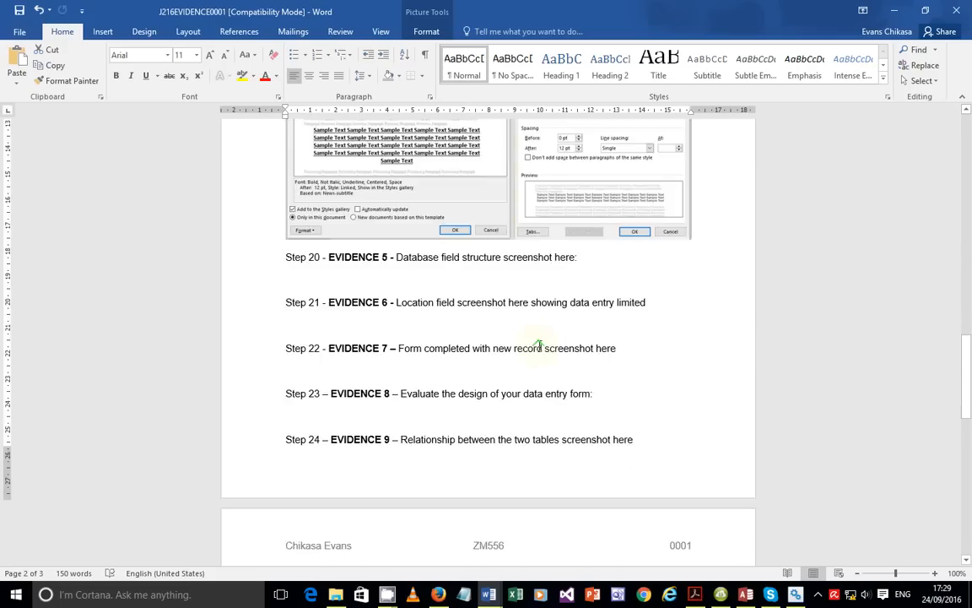
left_click(364, 271)
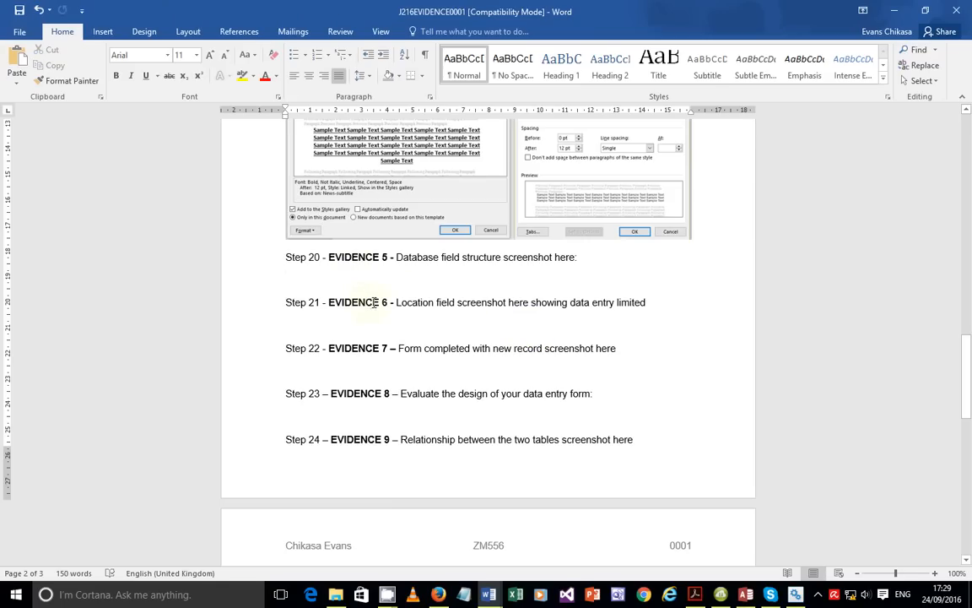
key("ctrl+v")
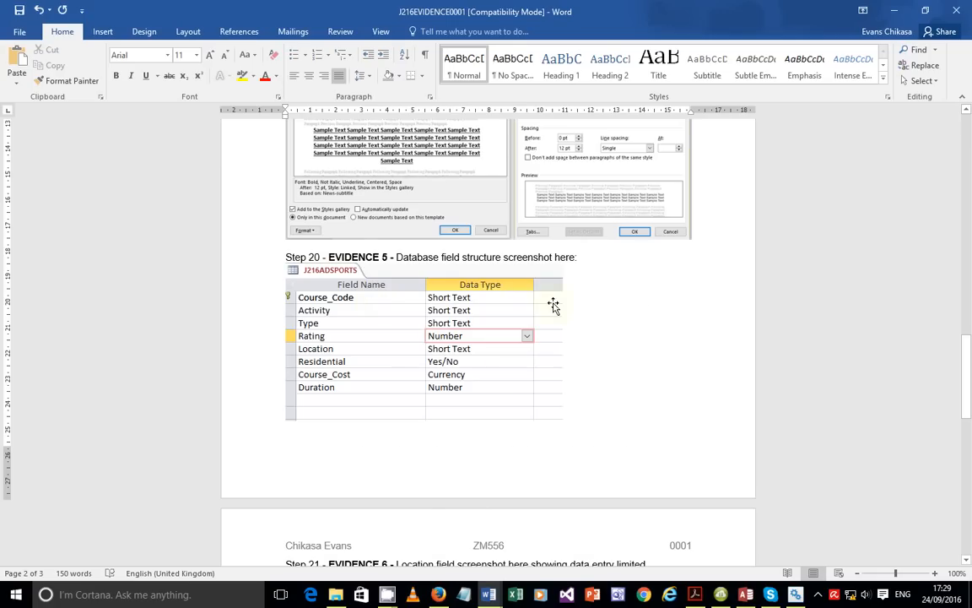
scroll(575, 427, "down", 2)
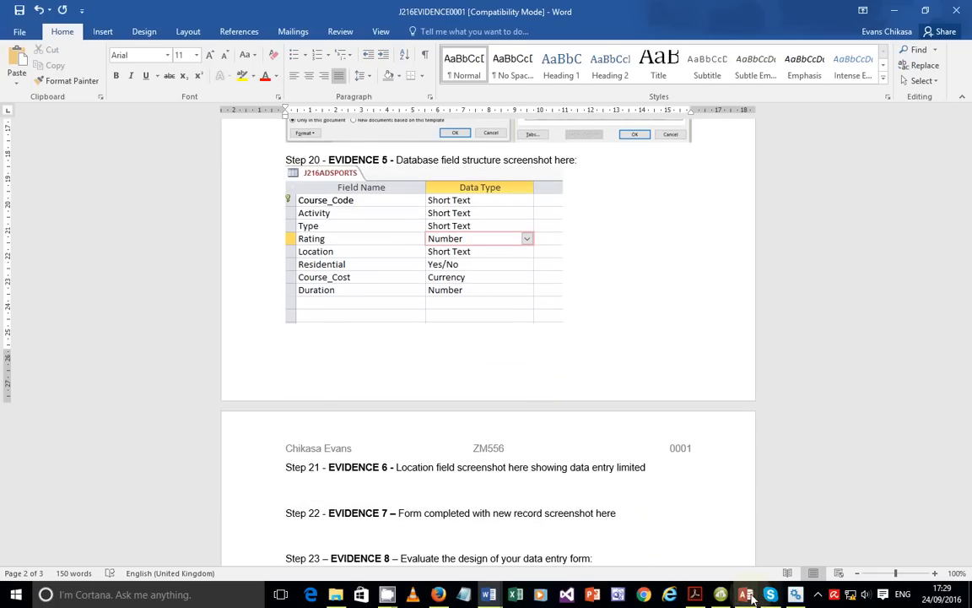
- Read the question 21 data entry form requirements in the question paper PDF, highlighting the drop down menu and all-fields wording, and return to Access
left_click(695, 596)
scroll(271, 407, "down", 3)
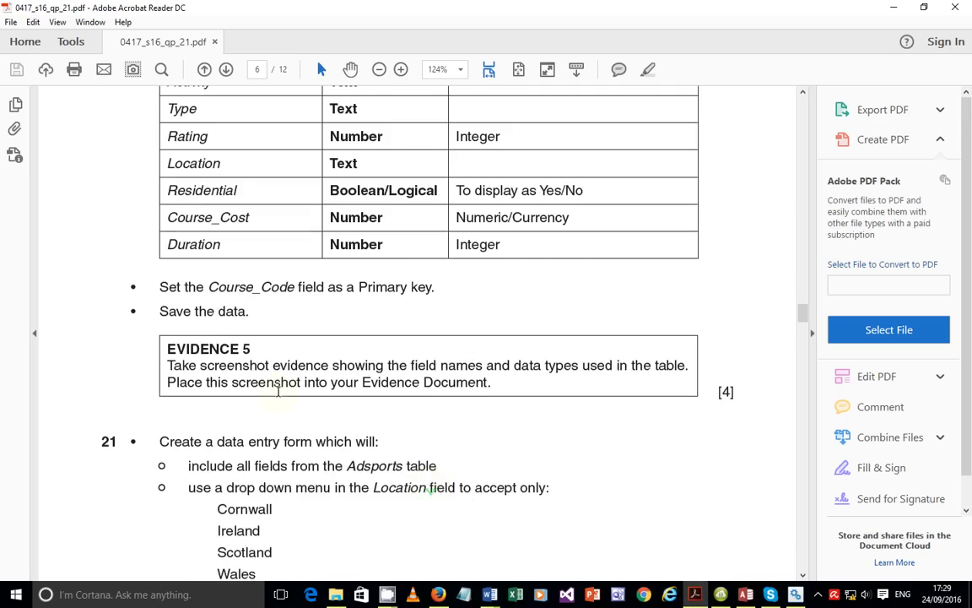
scroll(191, 386, "down", 2)
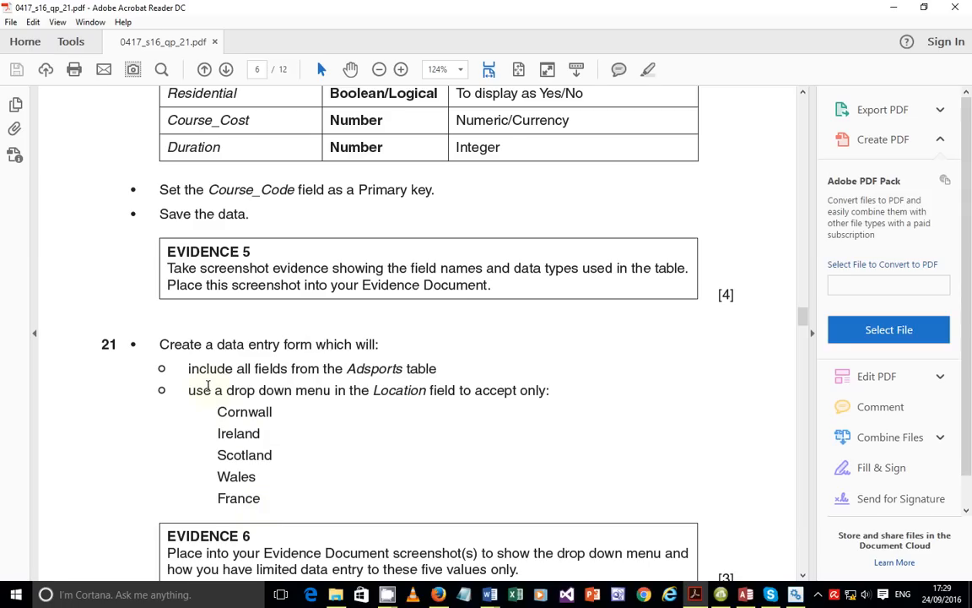
left_click_drag(226, 390, 329, 393)
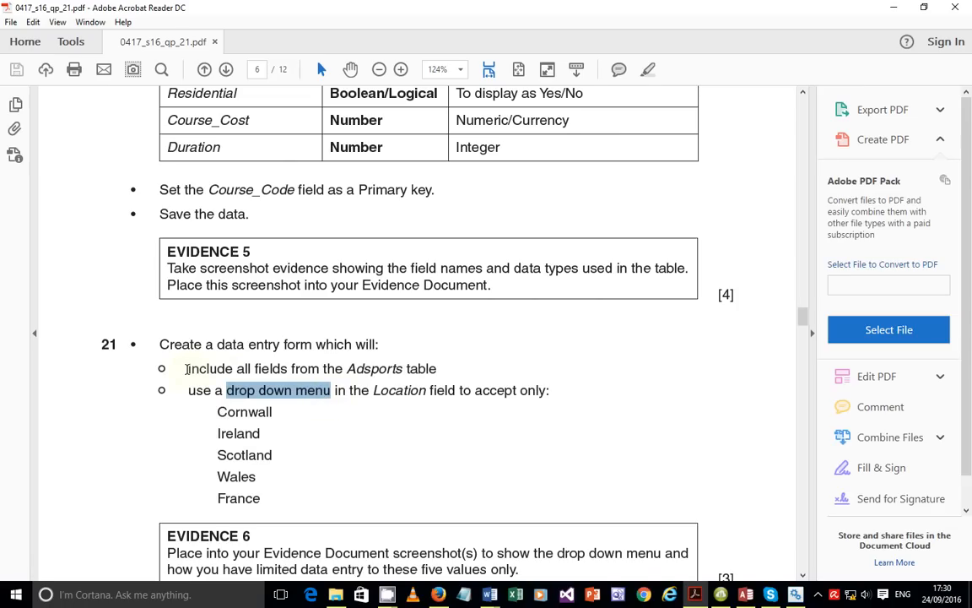
left_click_drag(189, 368, 409, 366)
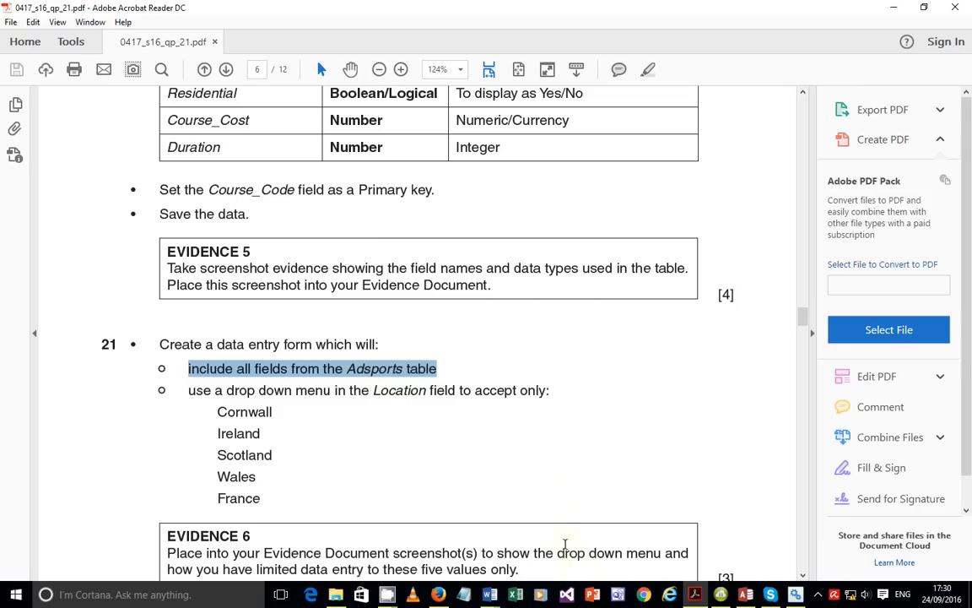
left_click(746, 596)
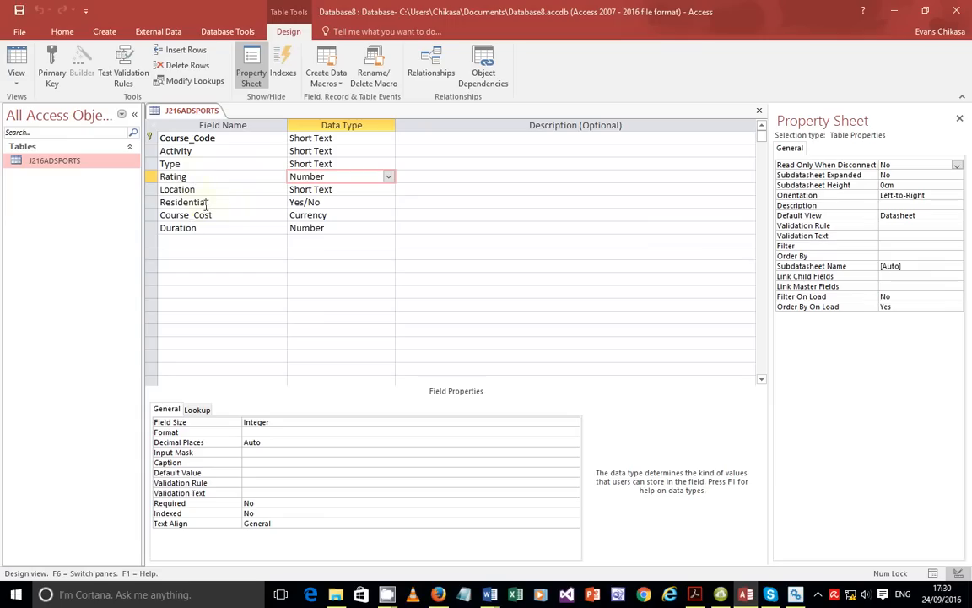
- Set up a simple detail query with the Query Wizard, including all fields from the J216ADSPORTS table
left_click(105, 31)
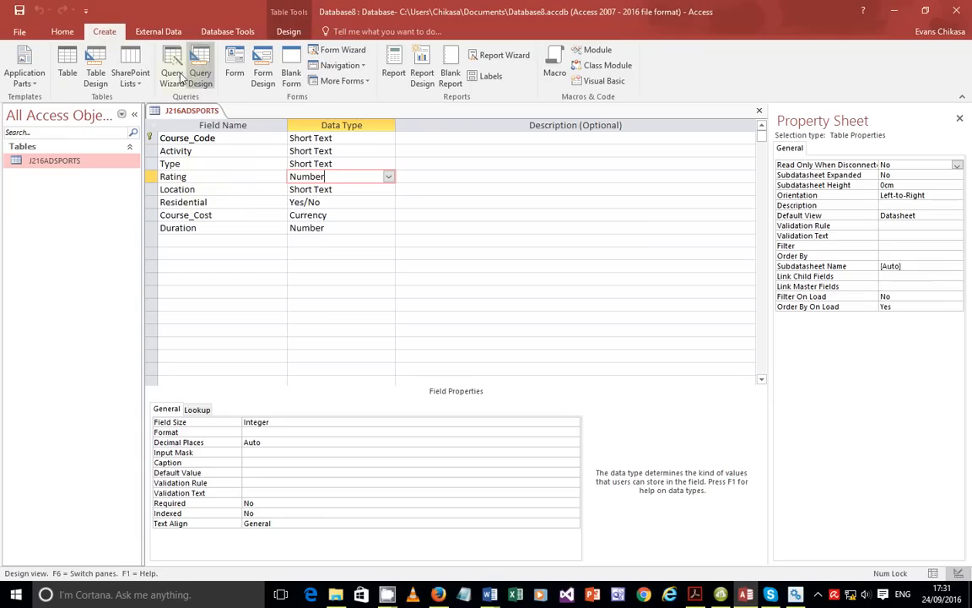
left_click(173, 78)
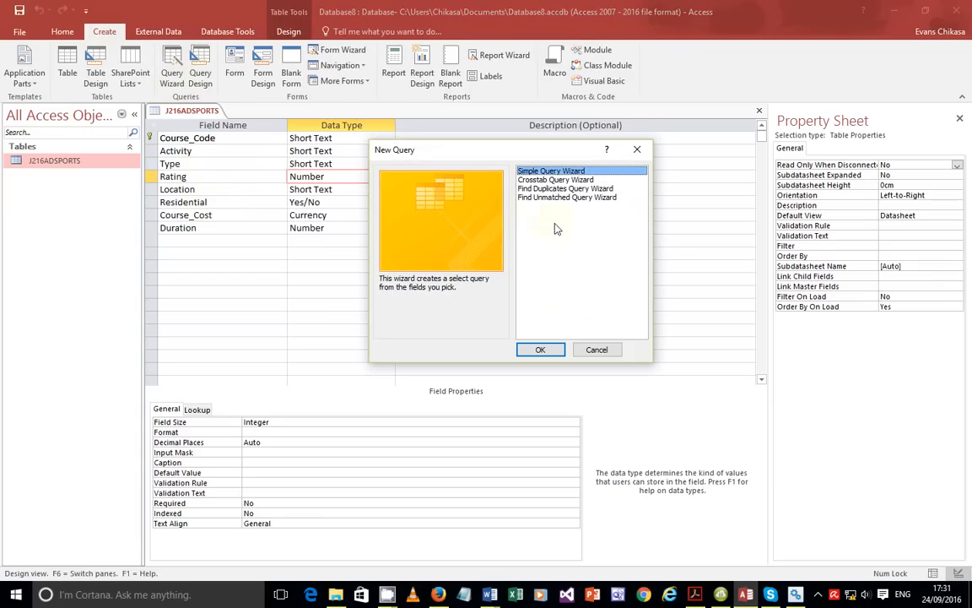
left_click(539, 351)
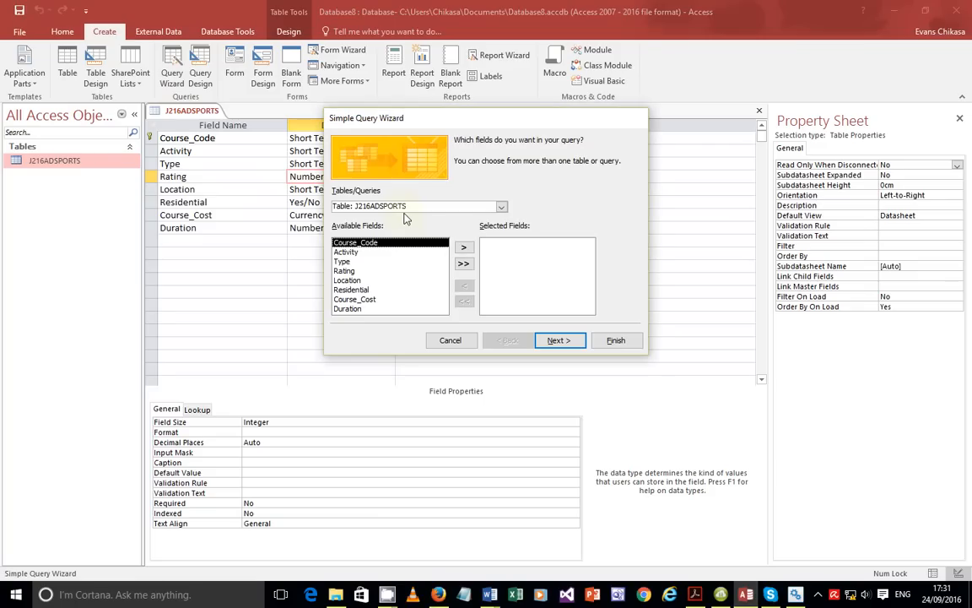
left_click(464, 263)
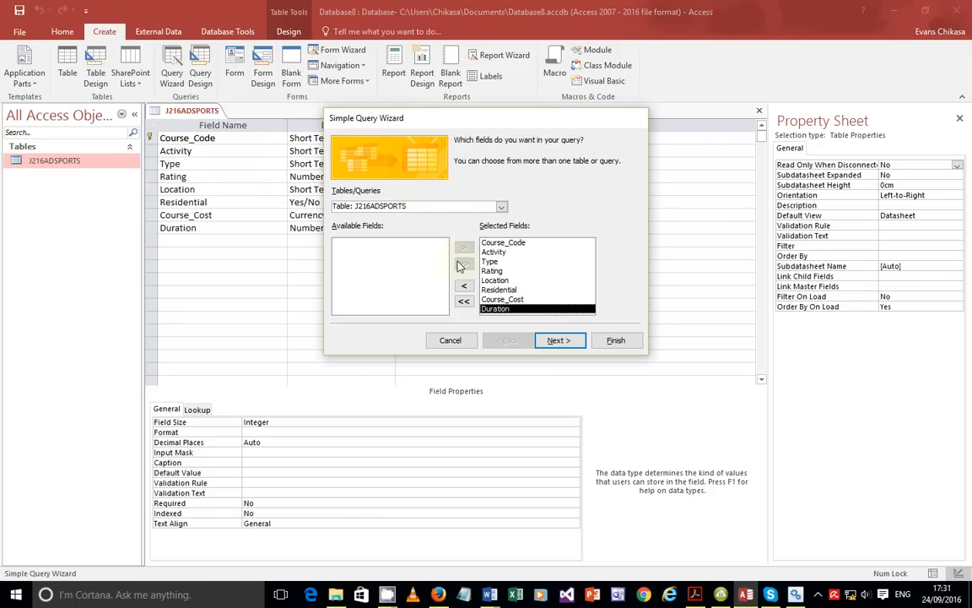
left_click(559, 340)
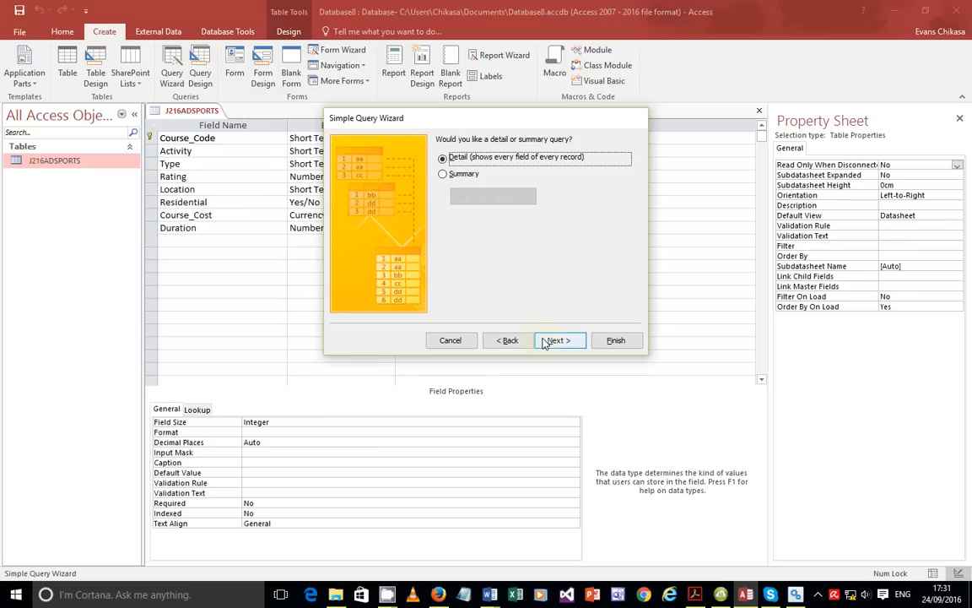
left_click(557, 341)
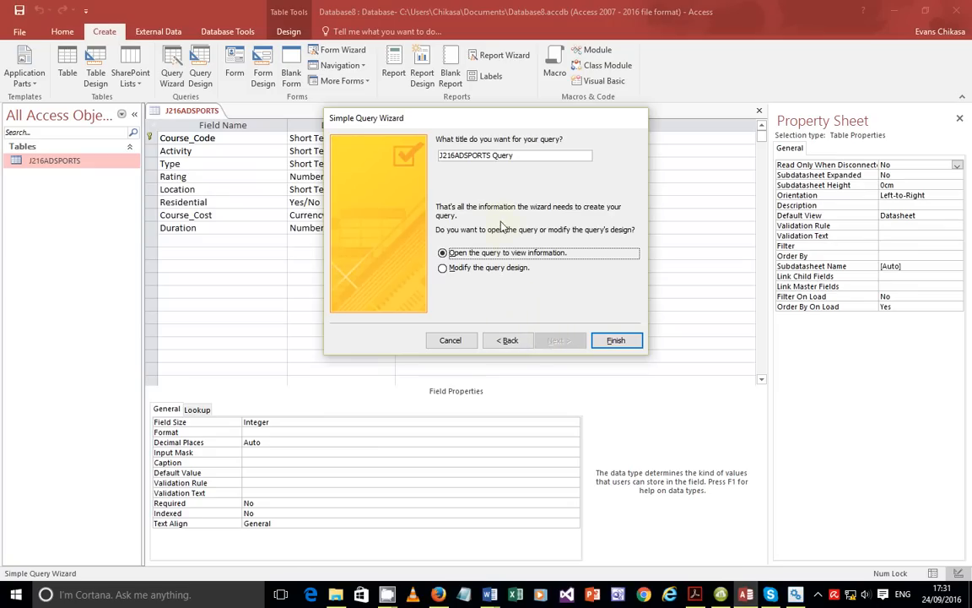
- Title the query J216ADSPORTS Query Form and finish the wizard with the option to modify the query design
left_click(478, 268)
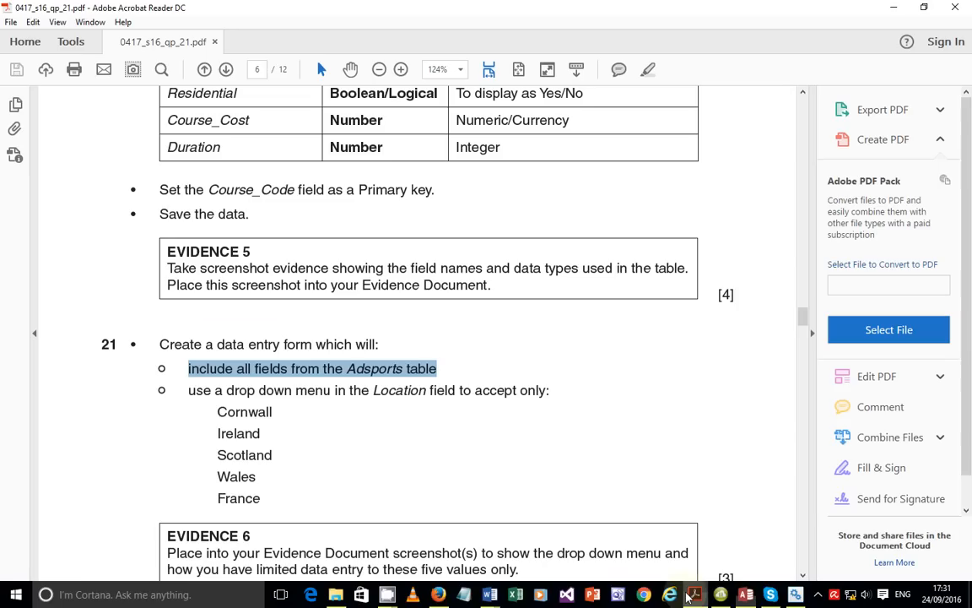
left_click(692, 595)
left_click(688, 597)
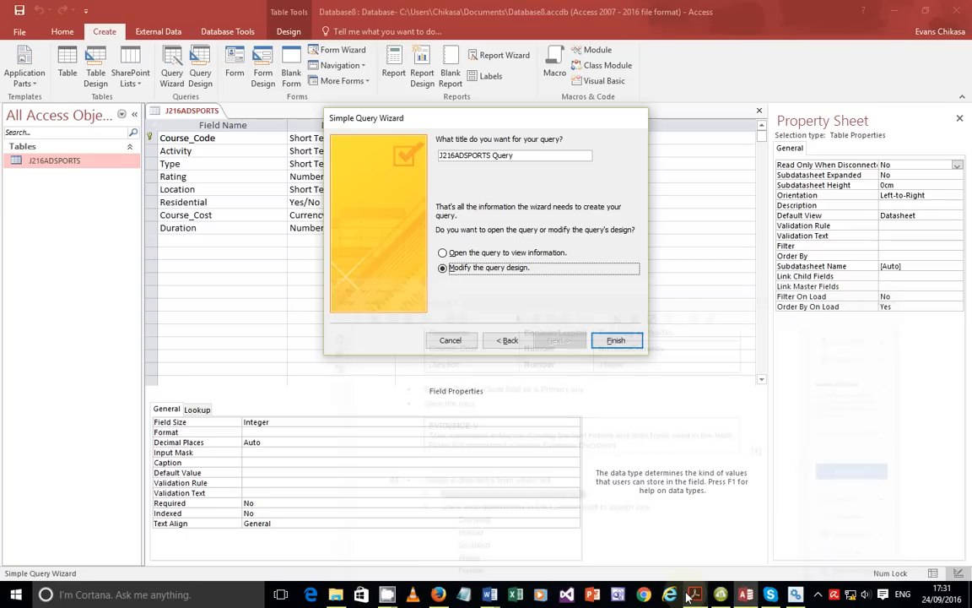
left_click(549, 155)
type("F")
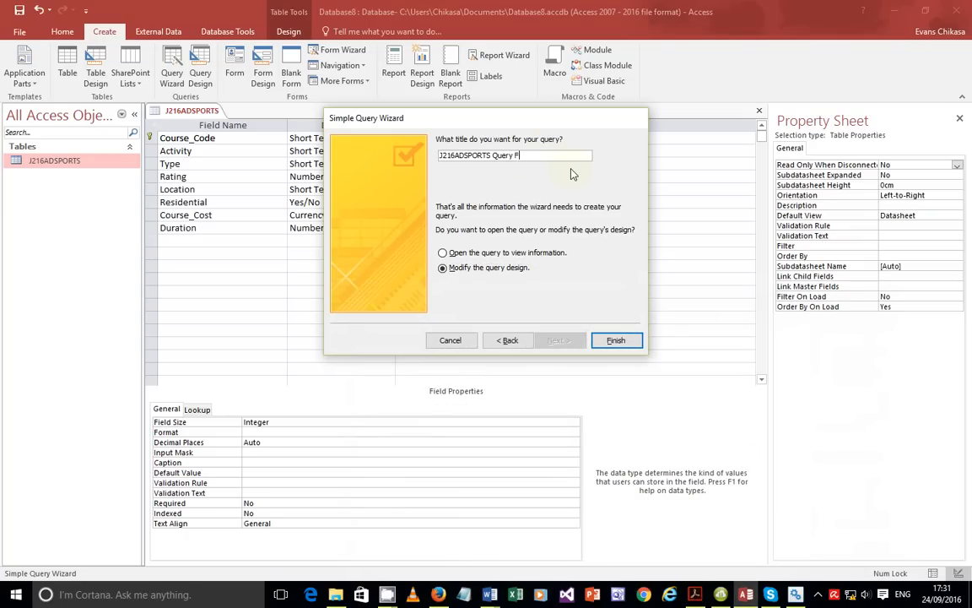
type("orm")
left_click(609, 341)
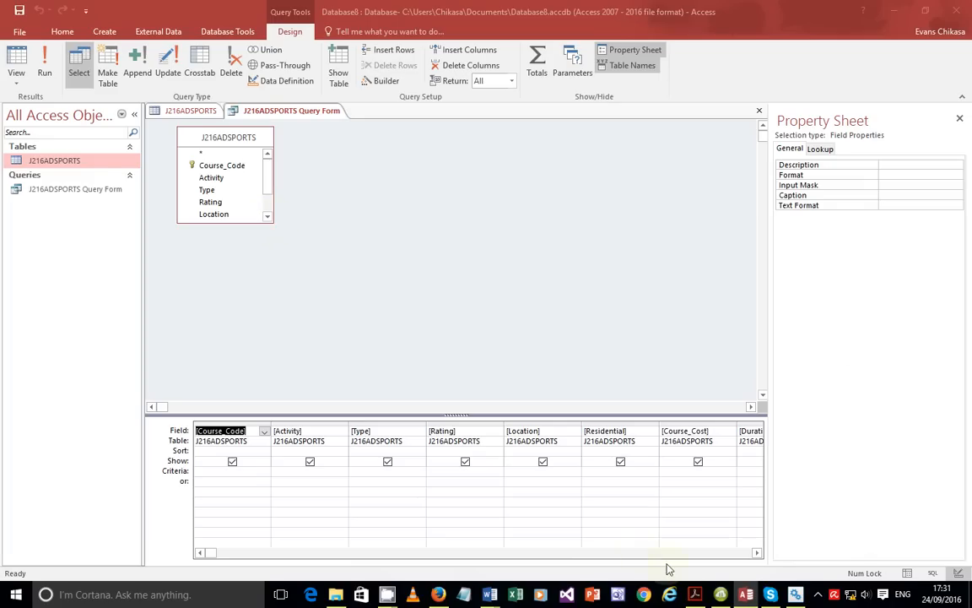
- Reread question 21 in the question paper PDF, highlighting the data entry form and all-fields requirements, and return to Access
left_click(695, 594)
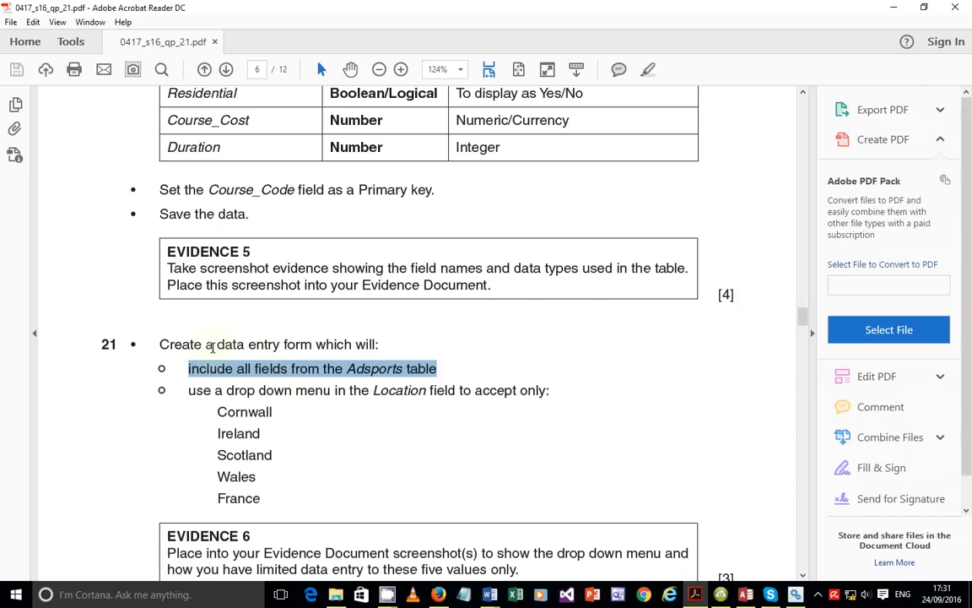
left_click_drag(217, 345, 320, 336)
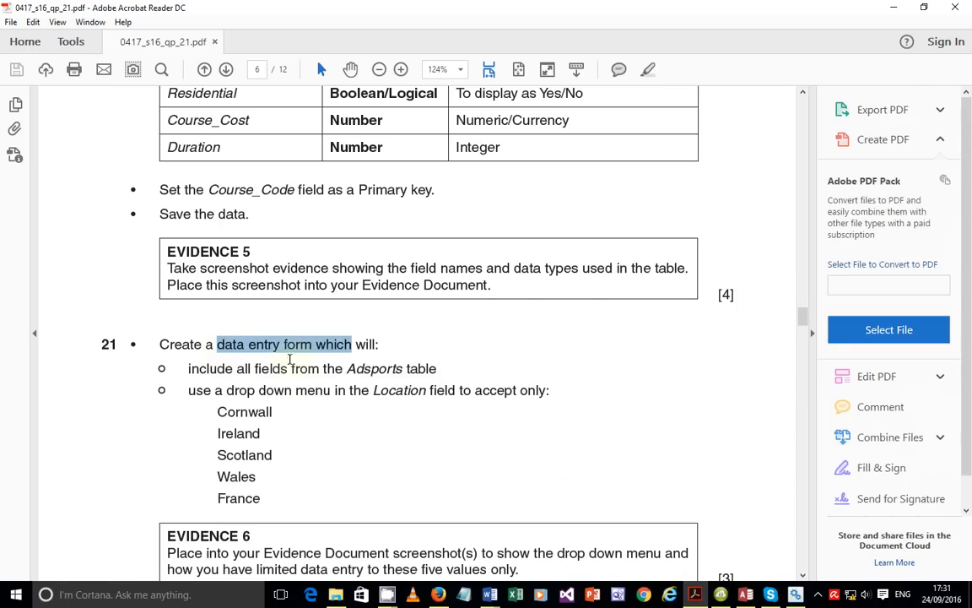
left_click_drag(190, 369, 450, 352)
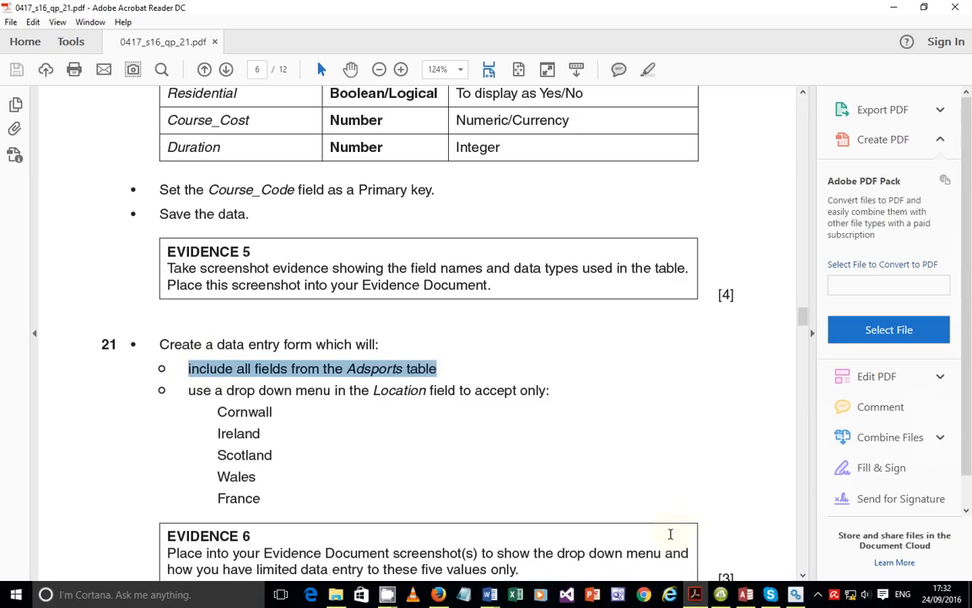
mouse_move(705, 602)
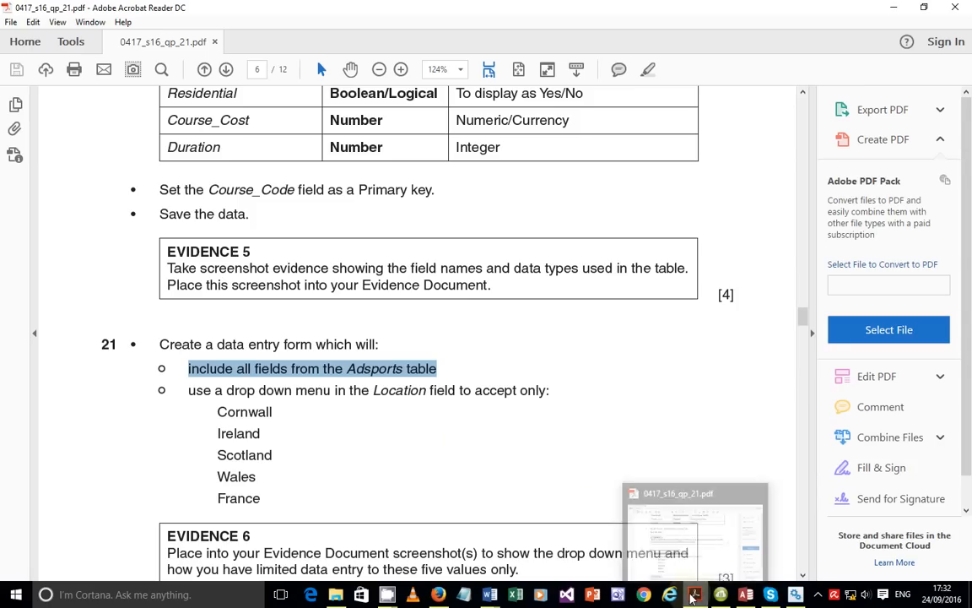
left_click(679, 525)
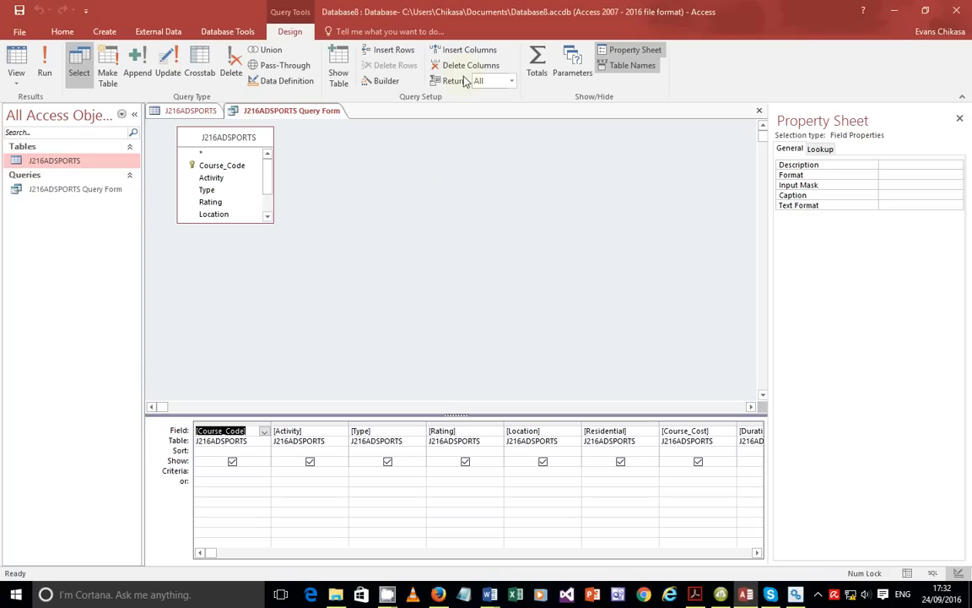
left_click(104, 31)
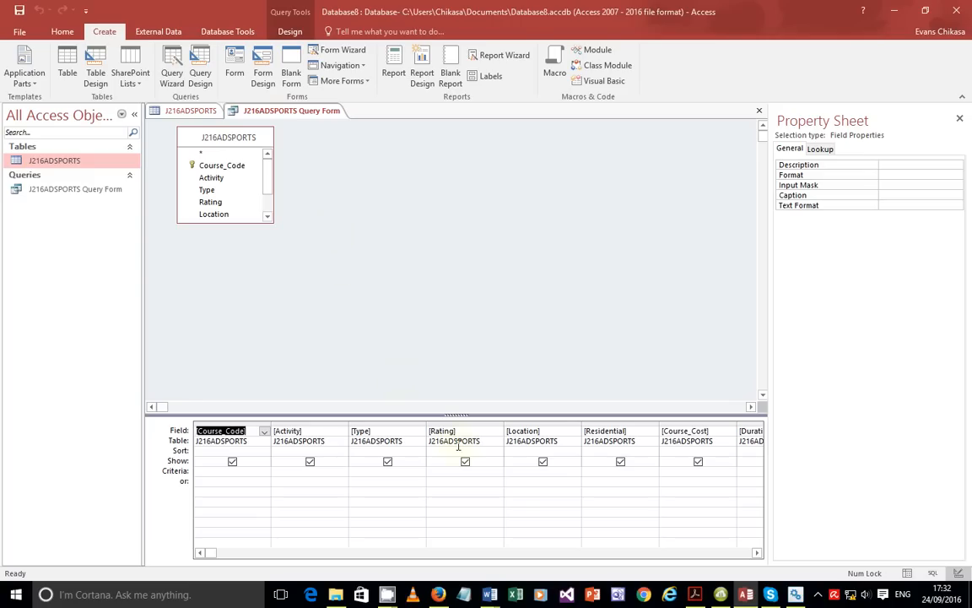
left_click(695, 594)
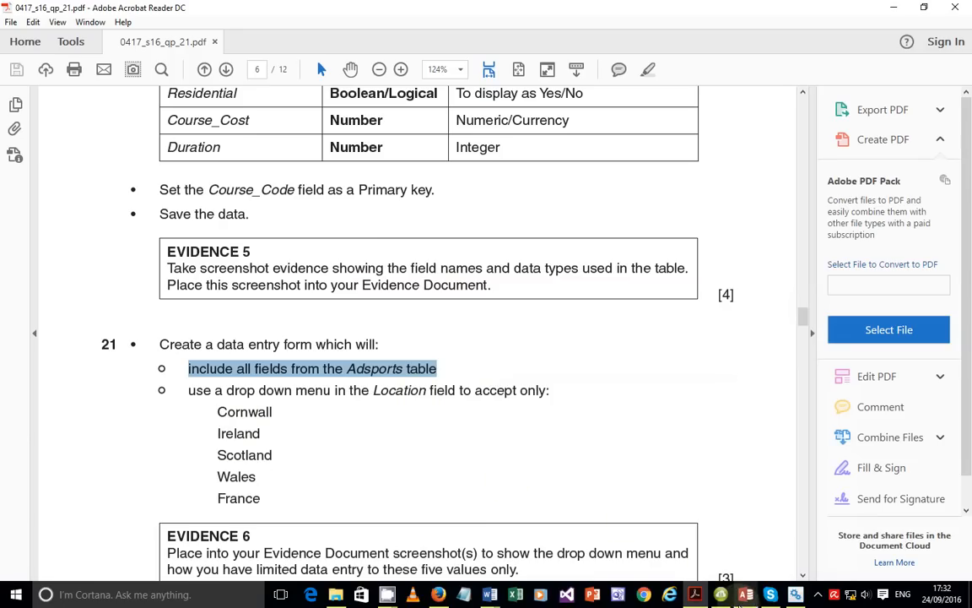
left_click(748, 596)
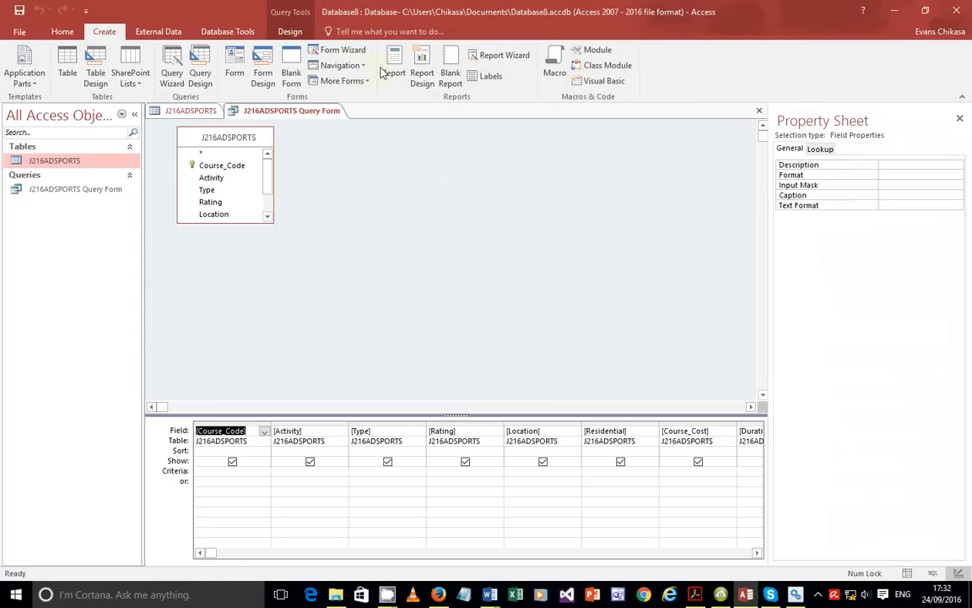
- Start the Form Wizard with the J216ADSPORTS table as the source and include all its fields
left_click(340, 53)
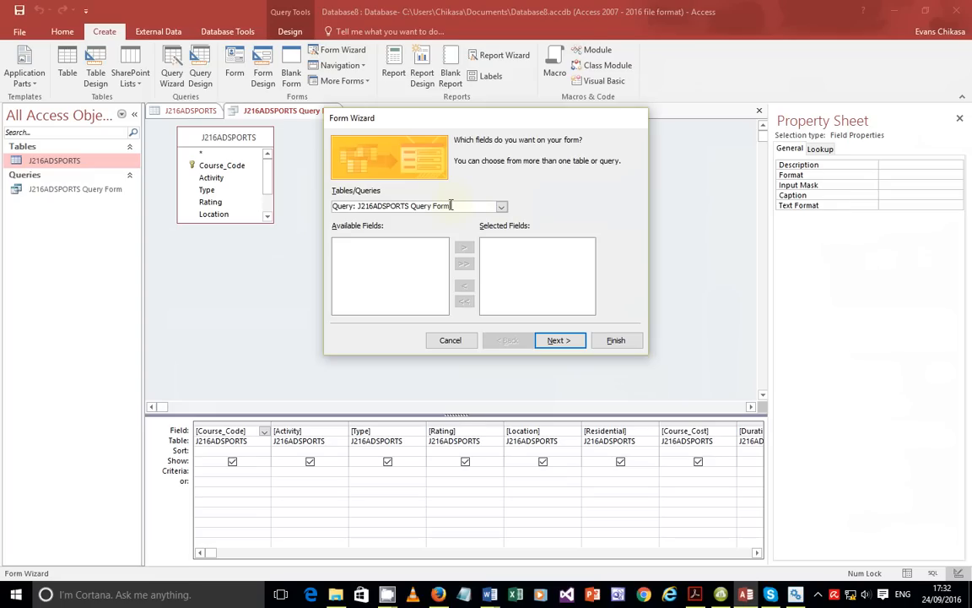
double_click(447, 206)
left_click(407, 207)
left_click(504, 207)
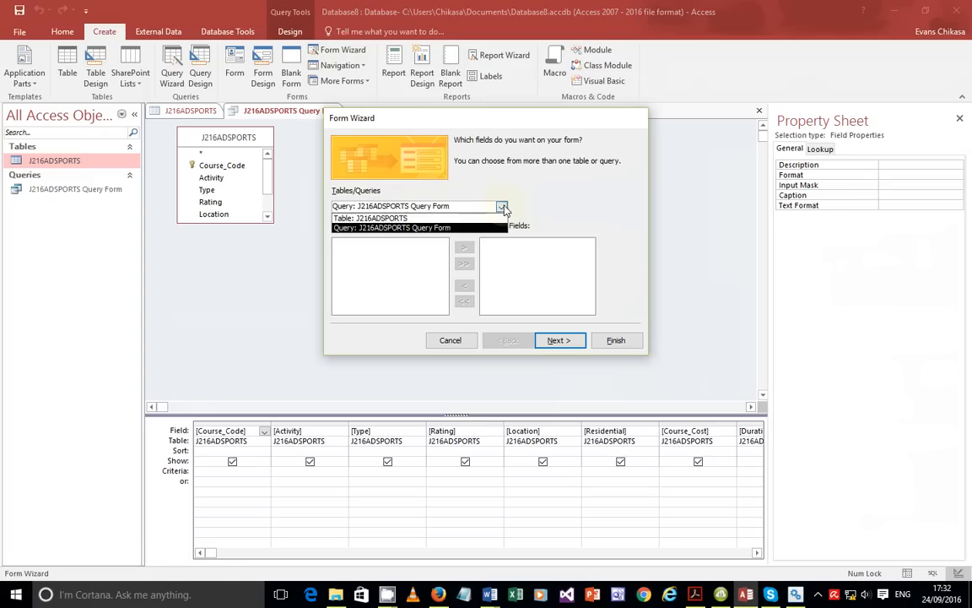
left_click(417, 231)
left_click(429, 206)
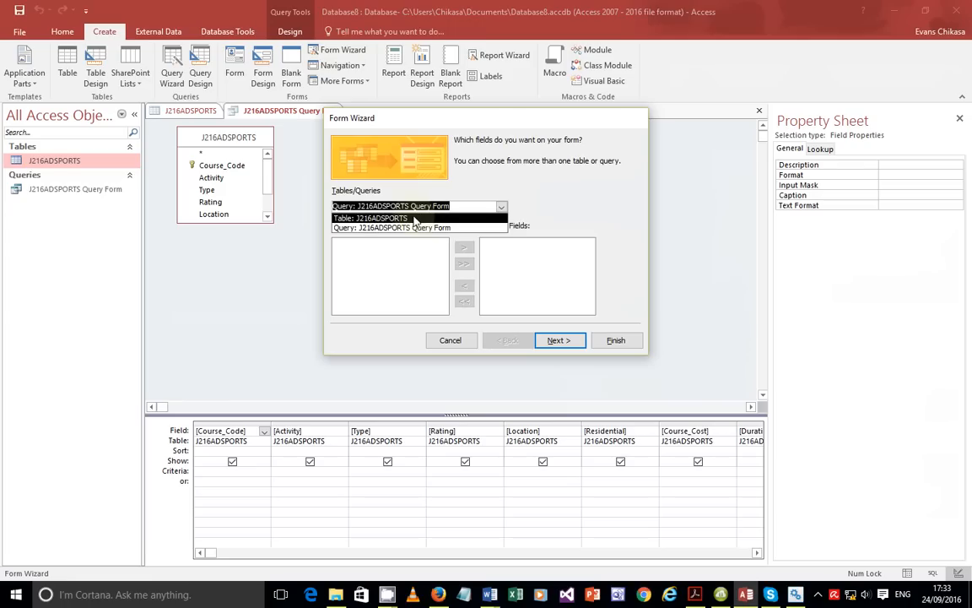
left_click(417, 217)
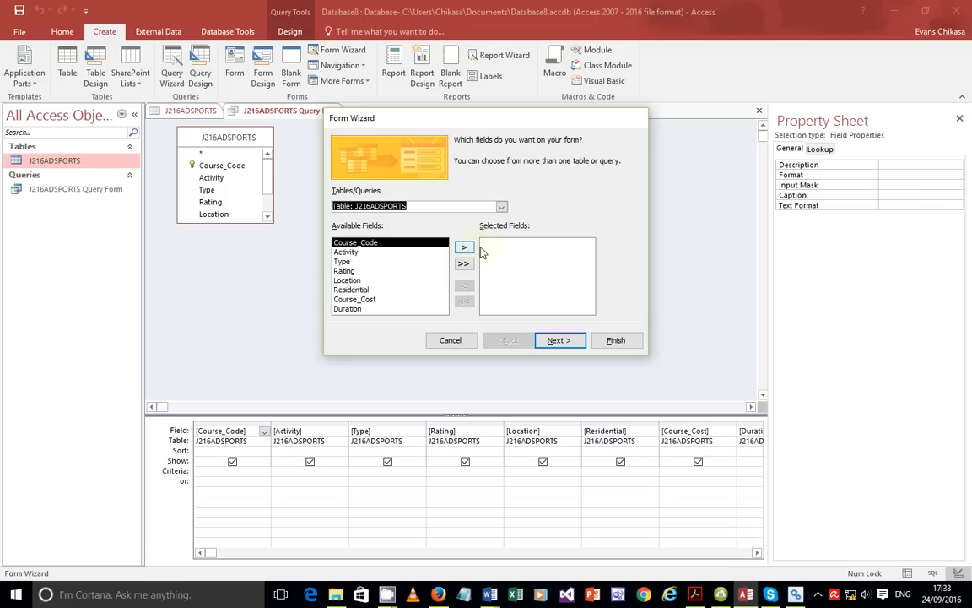
left_click(468, 265)
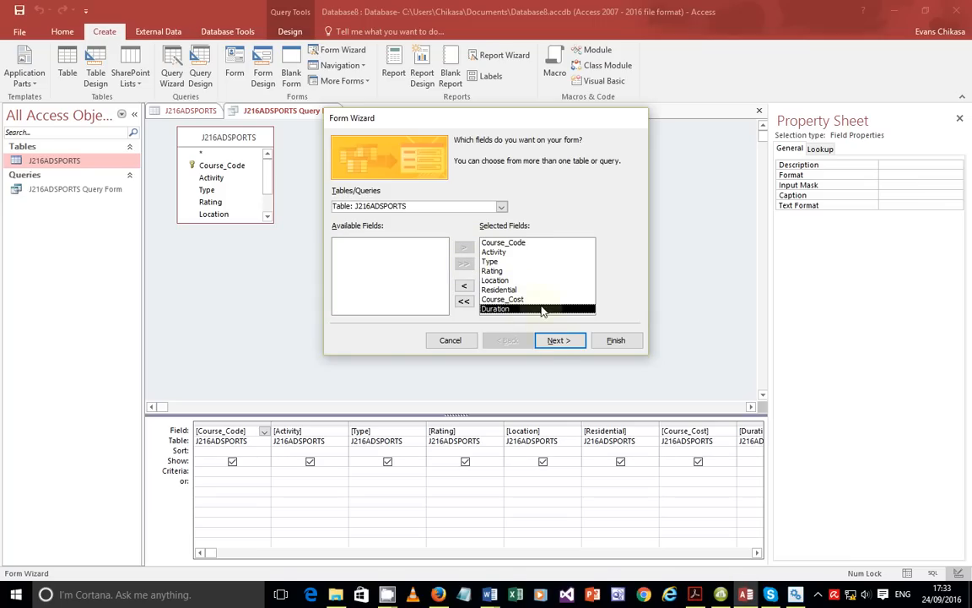
- Use the Columnar layout, title the form J216ADSPORTS Form, and finish the wizard with the option to modify the form's design
left_click(558, 345)
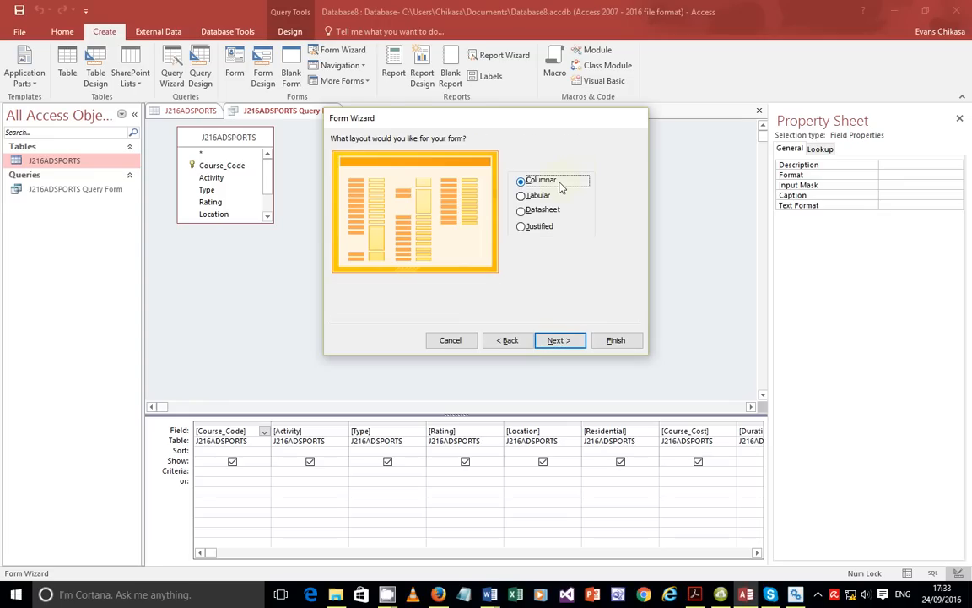
left_click(558, 342)
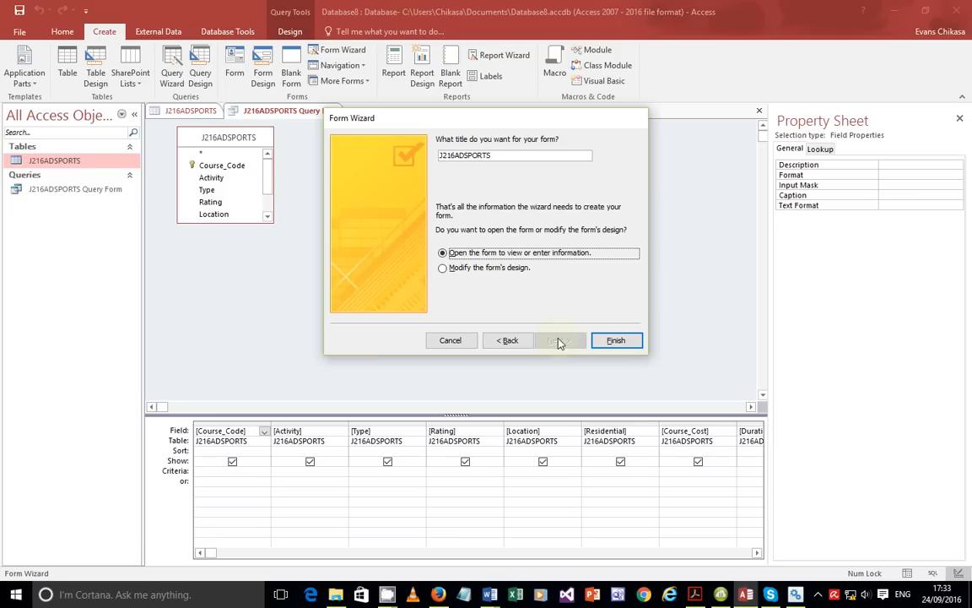
left_click(513, 268)
left_click(514, 156)
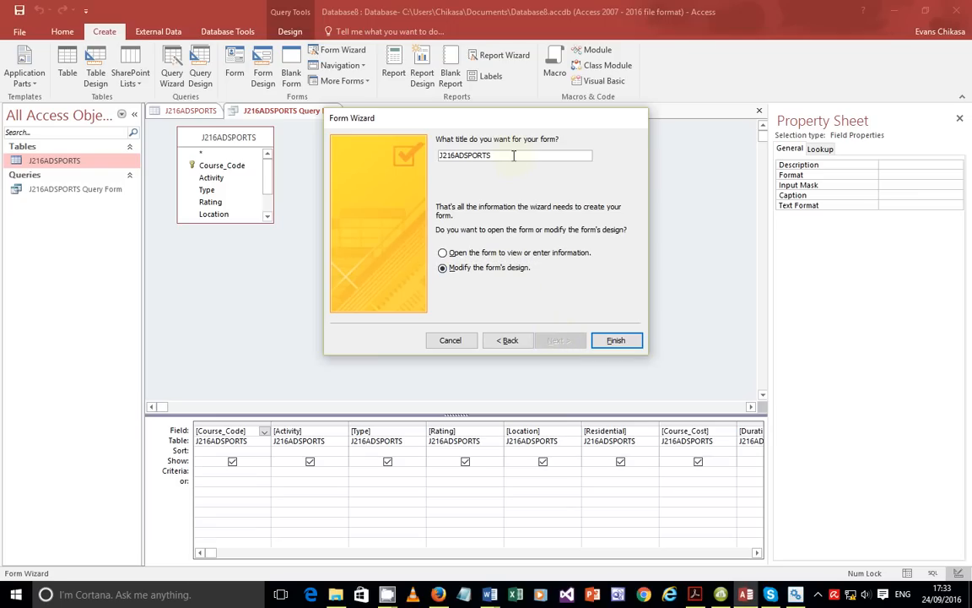
type("Form")
left_click(612, 341)
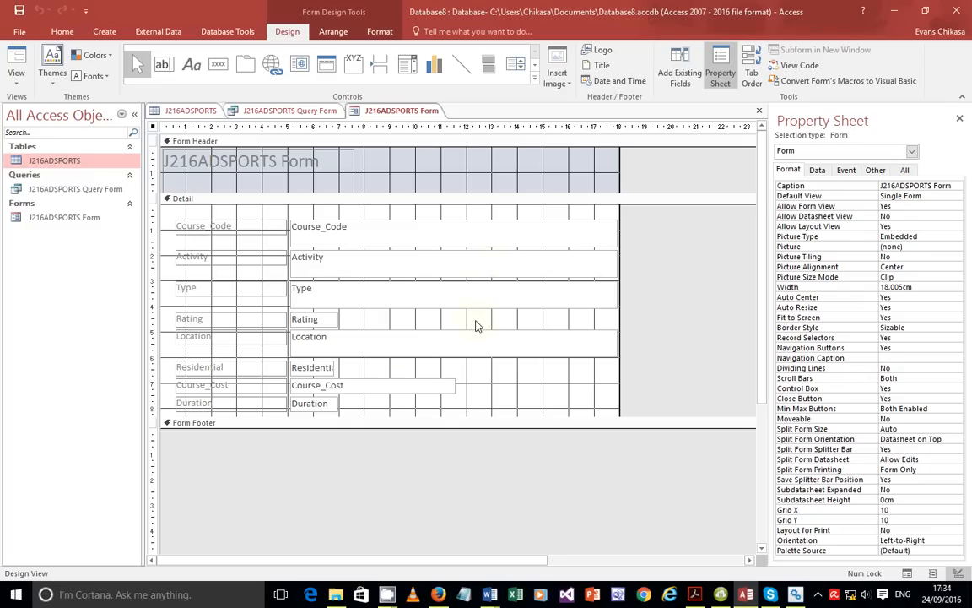
- Try to switch the J216ADSPORTS Form from Design View to Form View
left_click(17, 75)
left_click(28, 100)
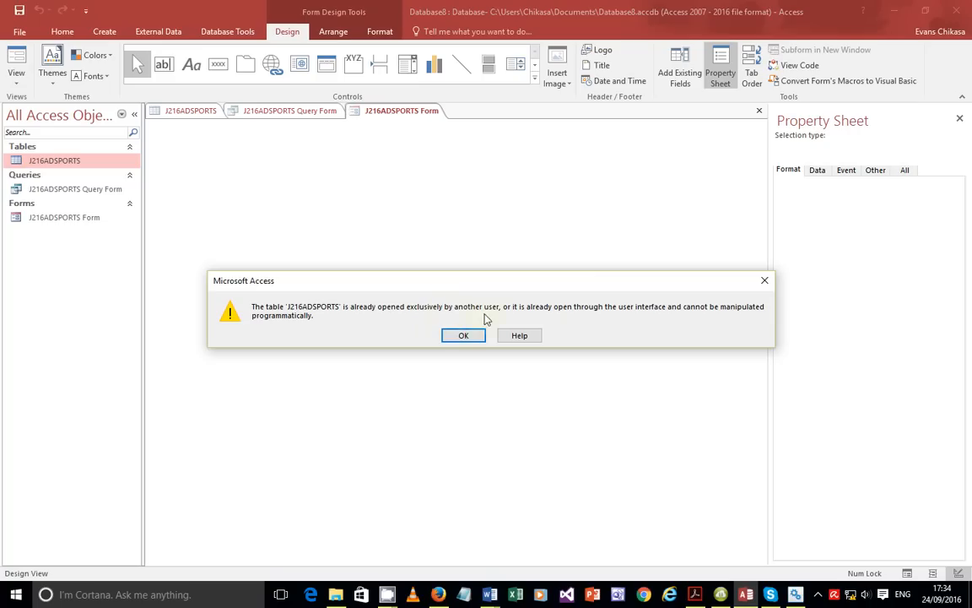
left_click(463, 336)
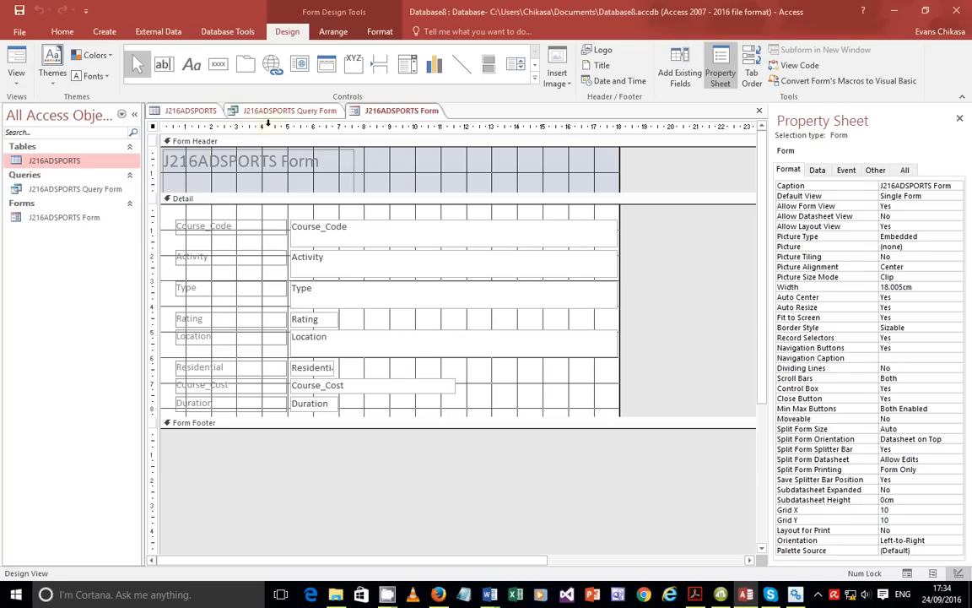
- Close the Property Sheet, the J216ADSPORTS table and the J216ADSPORTS Query Form query, keeping only the form open
left_click(191, 110)
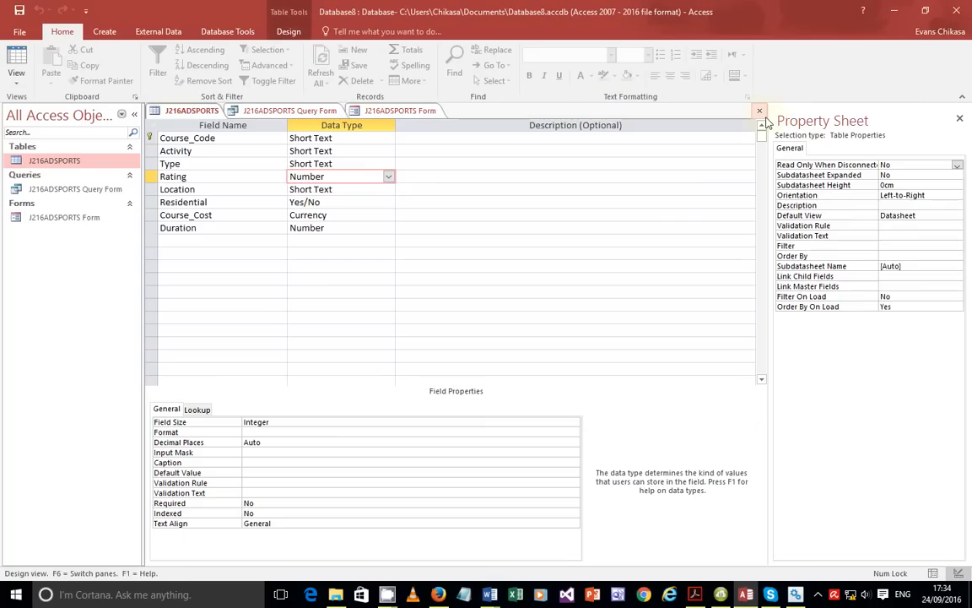
left_click(960, 118)
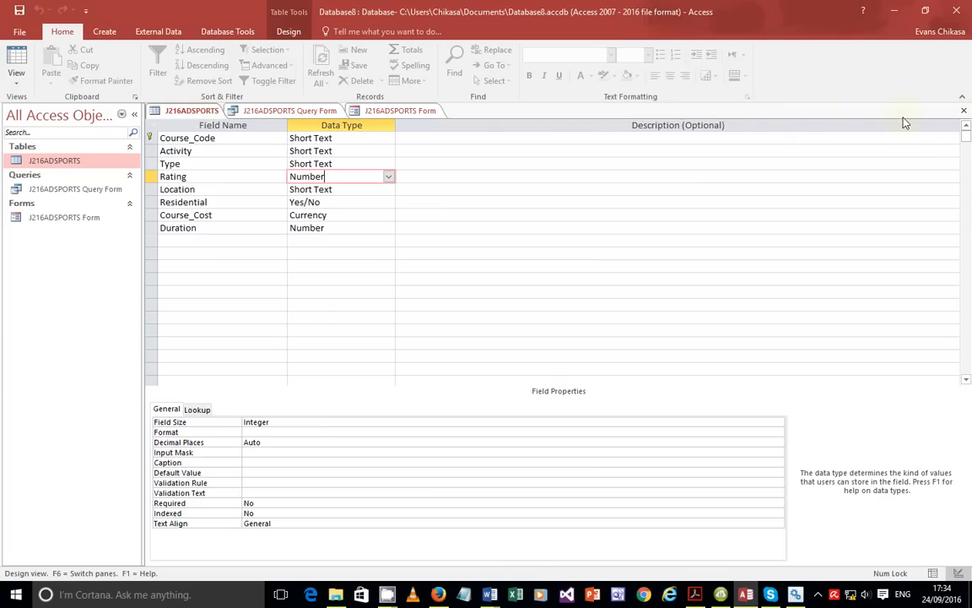
left_click(964, 114)
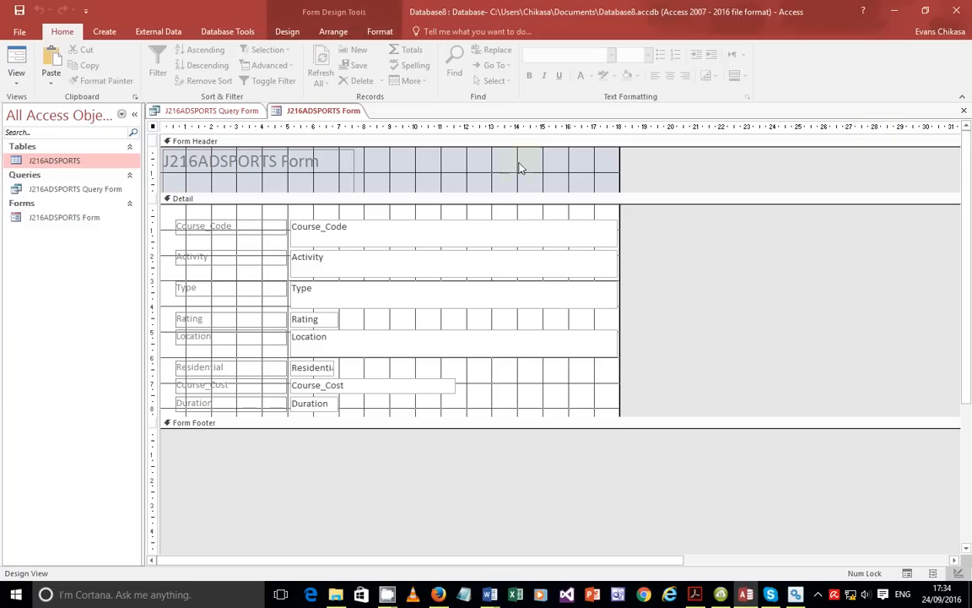
left_click(217, 113)
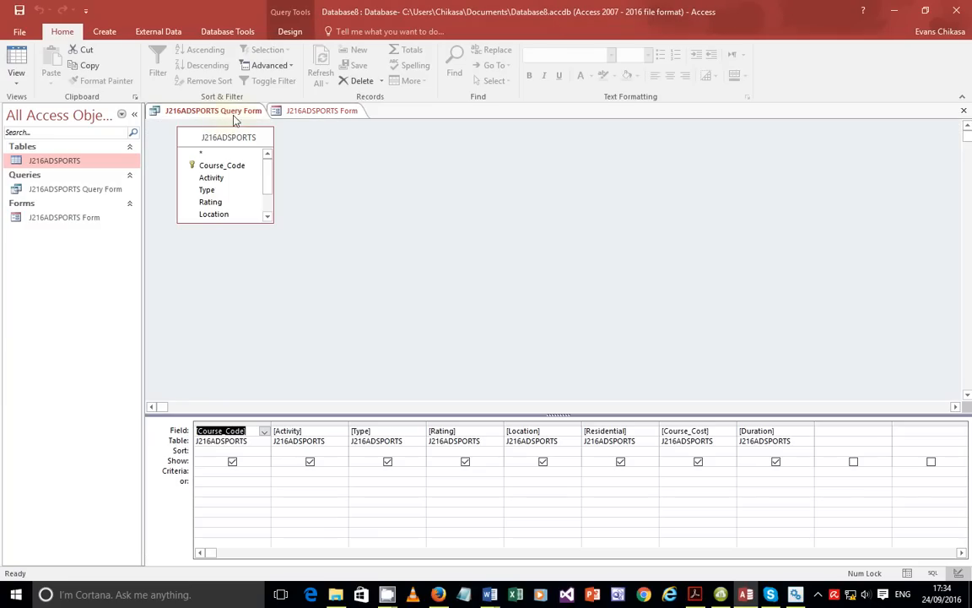
left_click(964, 114)
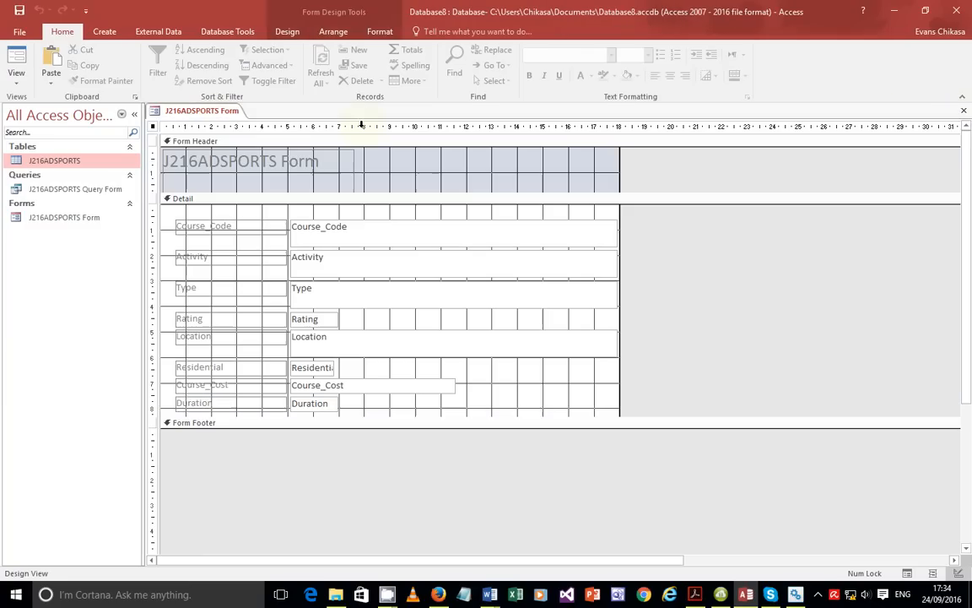
- Display the J216ADSPORTS Form in Form View and check question 21 of the exam PDF for the Location drop-down requirement
left_click(14, 84)
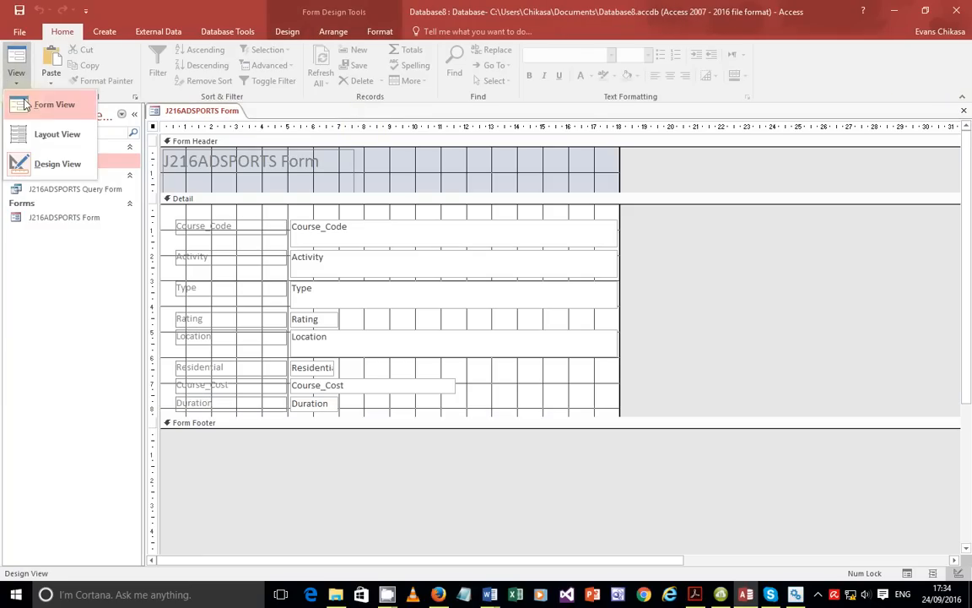
left_click(51, 104)
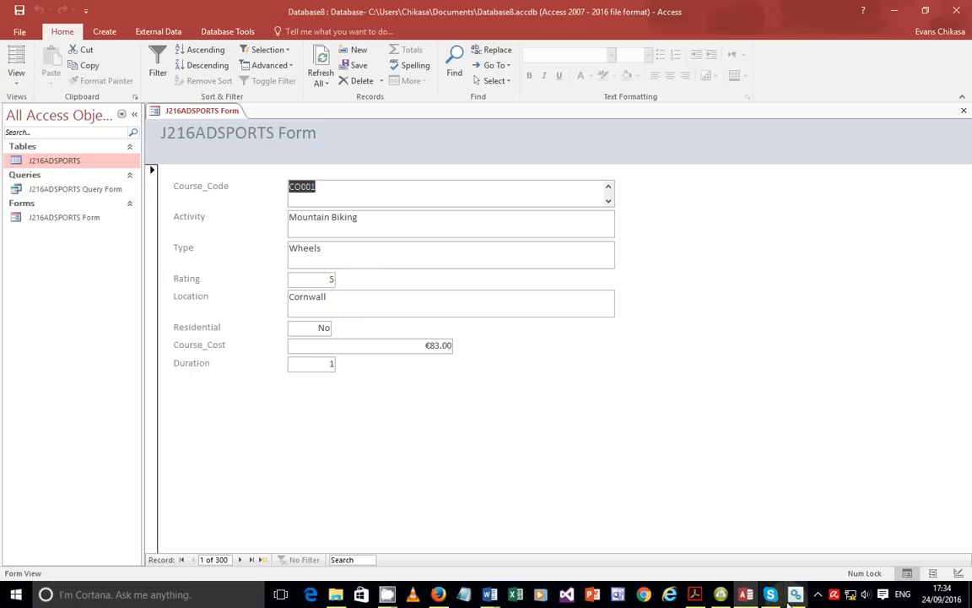
left_click(701, 594)
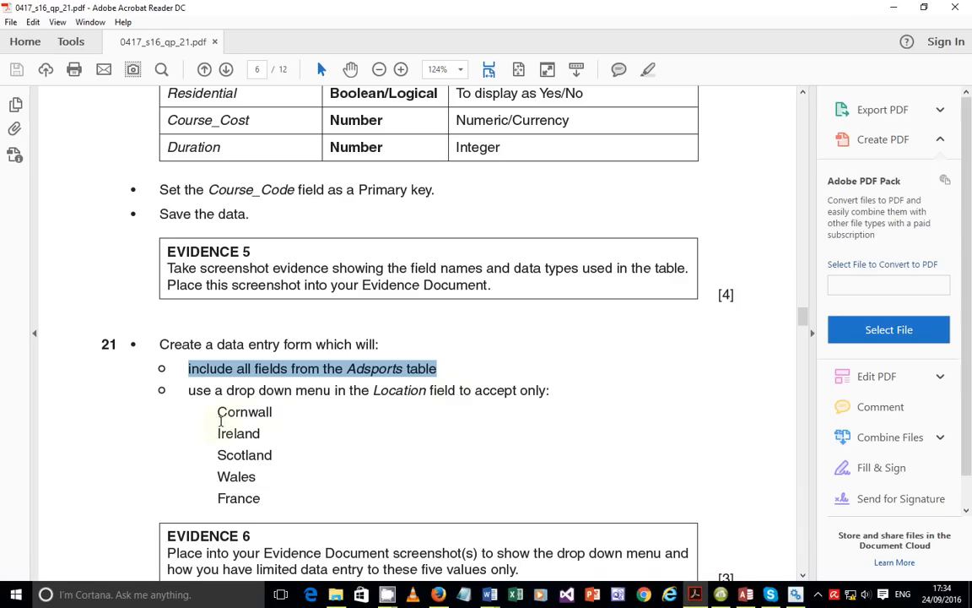
left_click(216, 413)
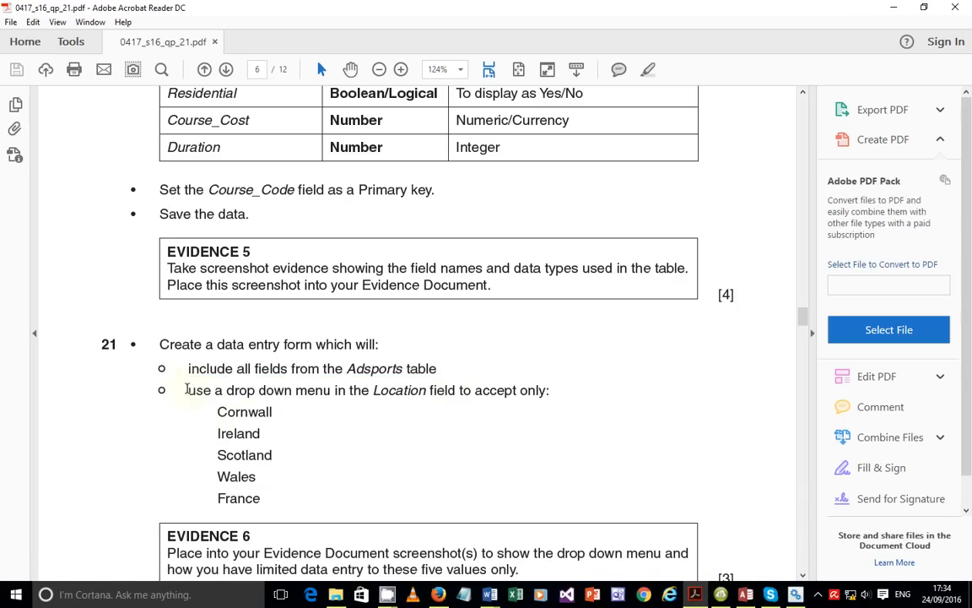
left_click_drag(213, 391, 298, 392)
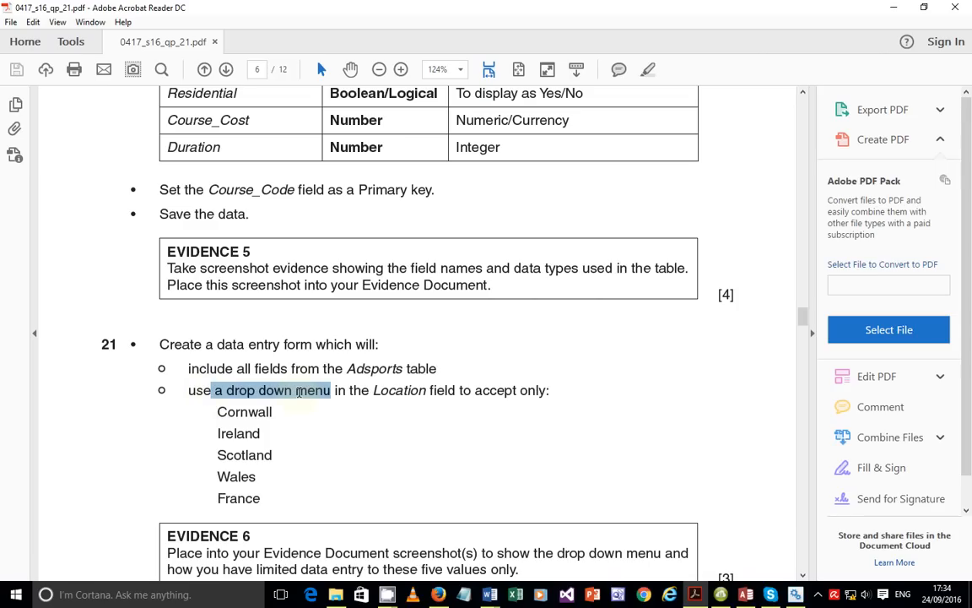
- Switch to Access to inspect the form's Location field, comparing it with the drop-down requirement in the exam PDF
left_click(750, 596)
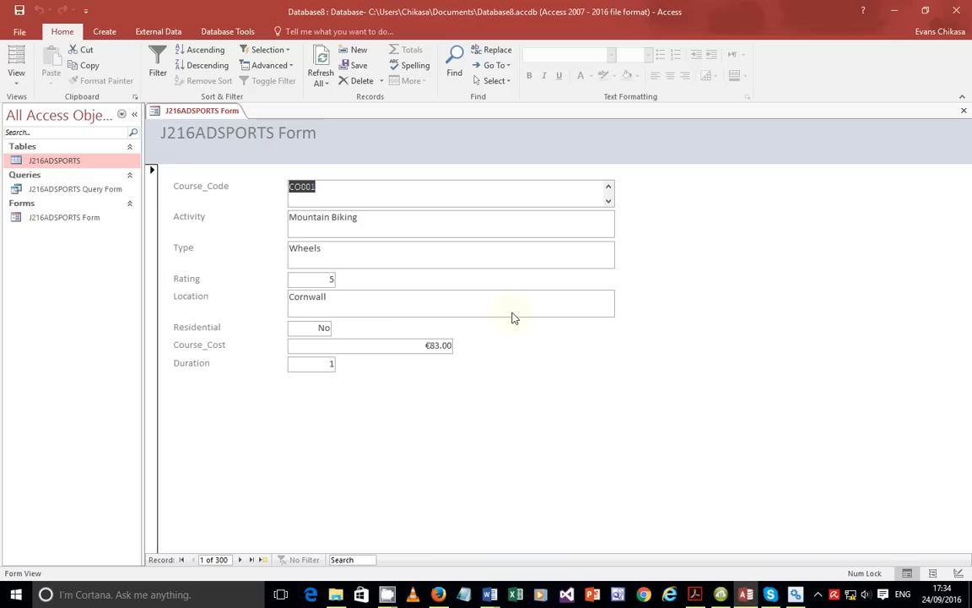
left_click(306, 306)
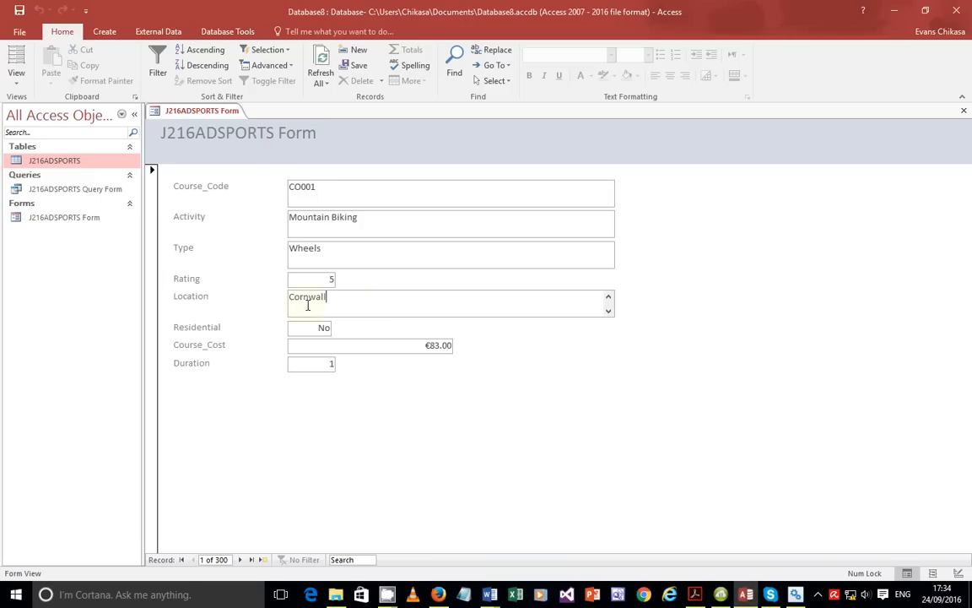
left_click(554, 253)
left_click(430, 315)
left_click(699, 594)
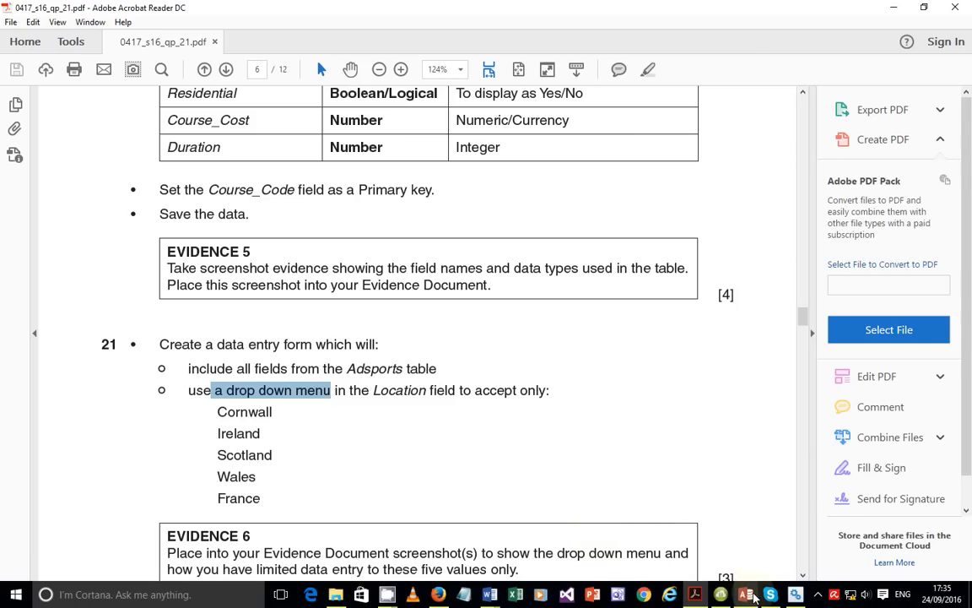
mouse_move(749, 596)
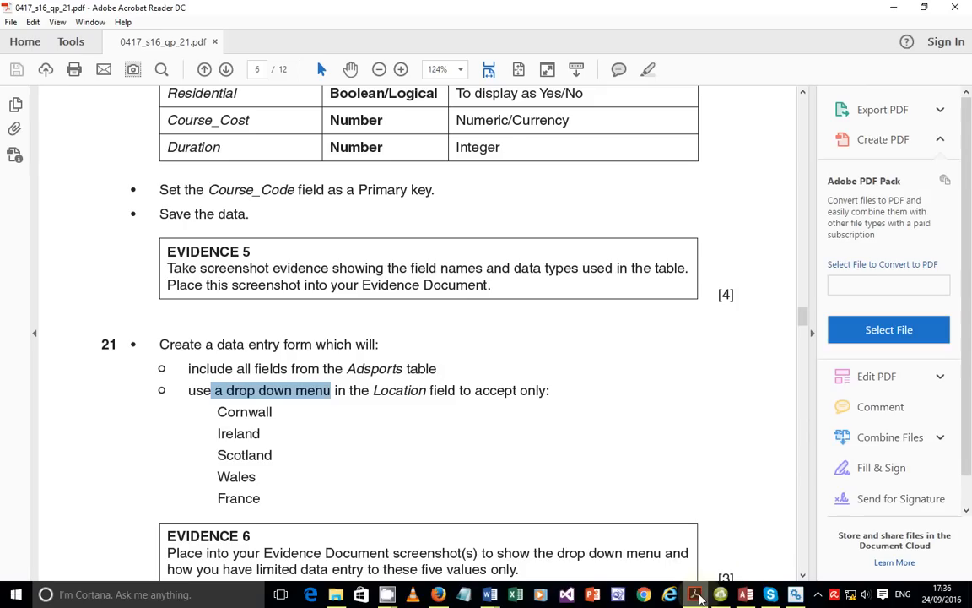
mouse_move(697, 597)
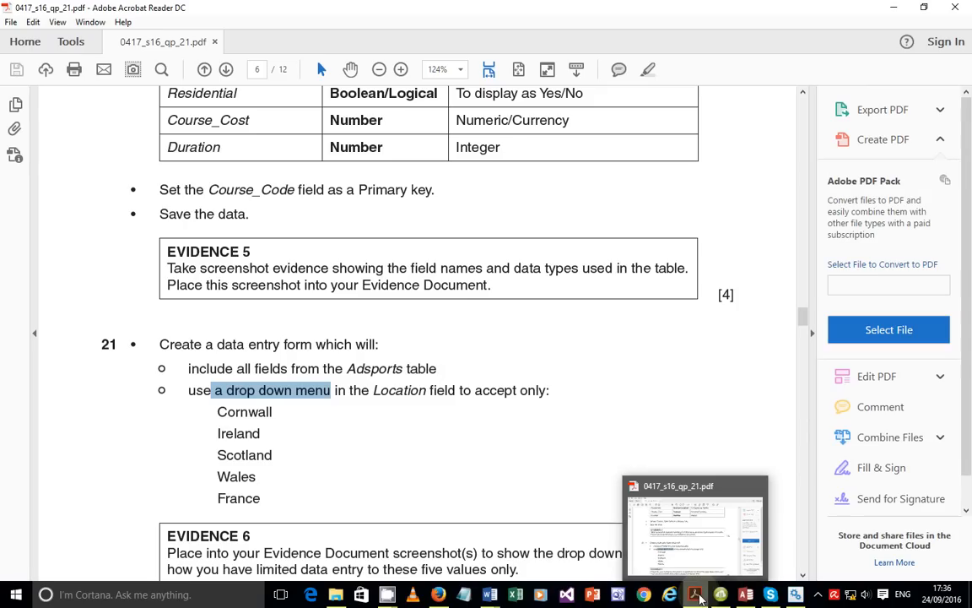
- Return the form in Access to Design View and delete the Location text box together with its label
left_click(746, 595)
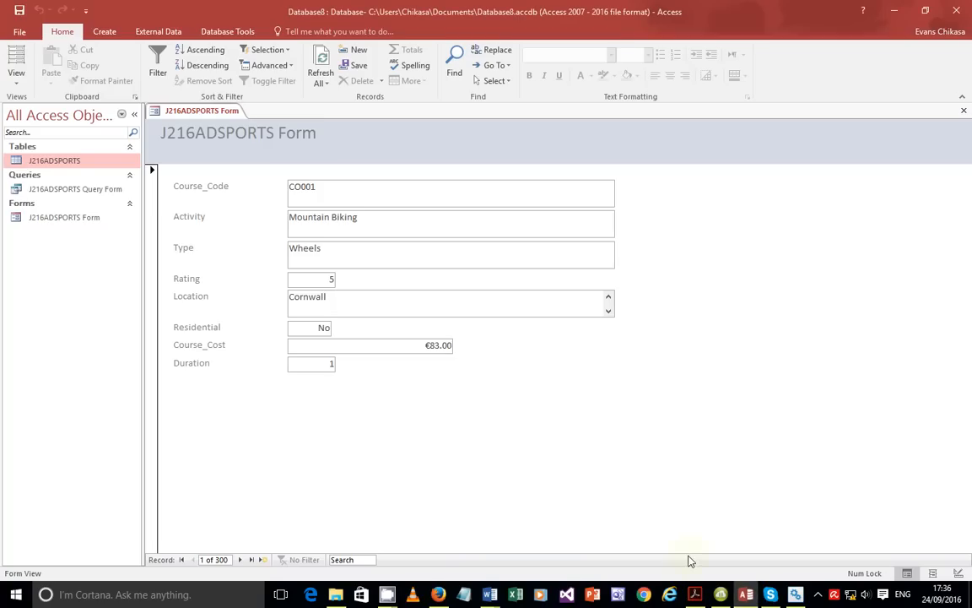
left_click(16, 77)
left_click(59, 166)
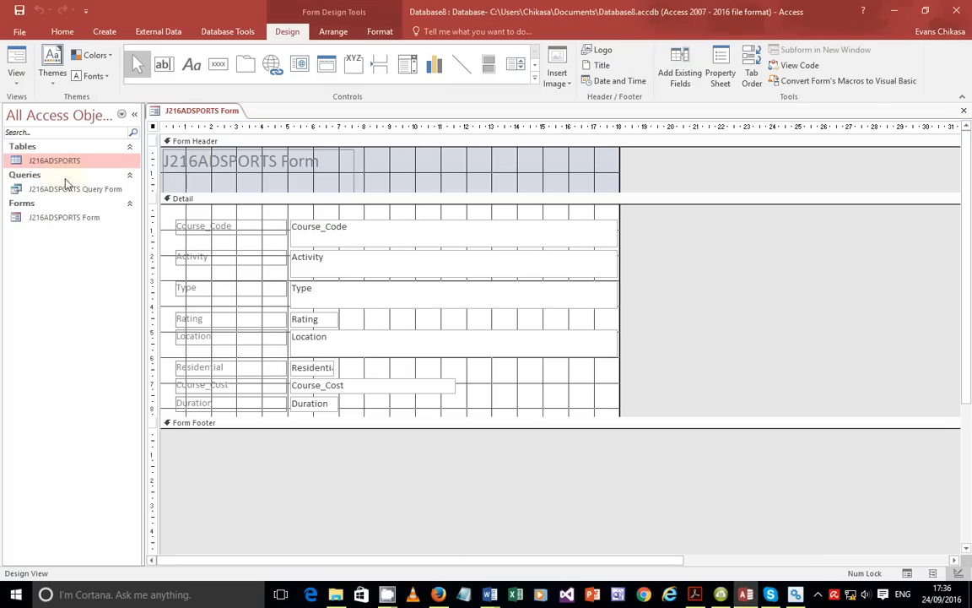
left_click(351, 344)
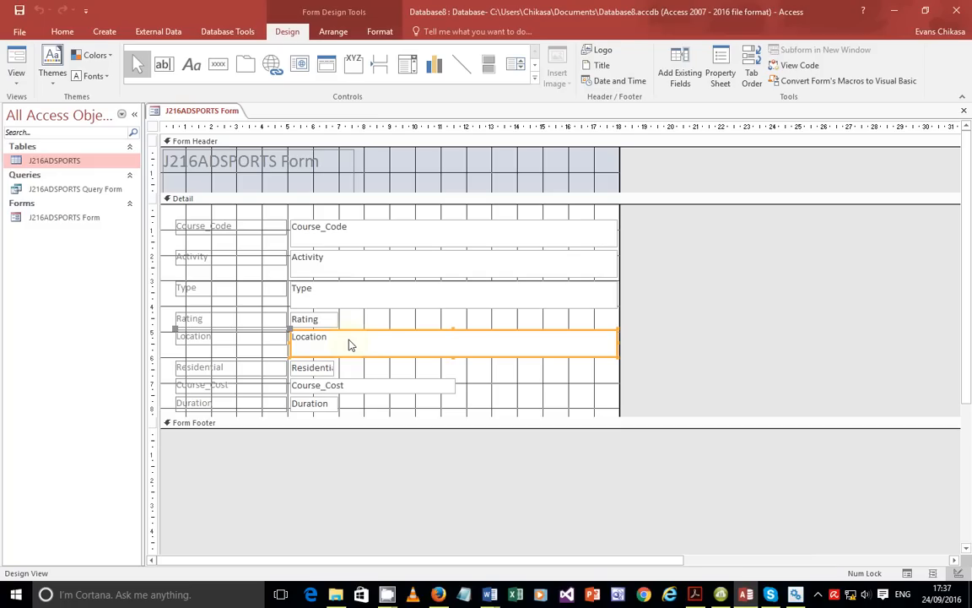
key("Delete")
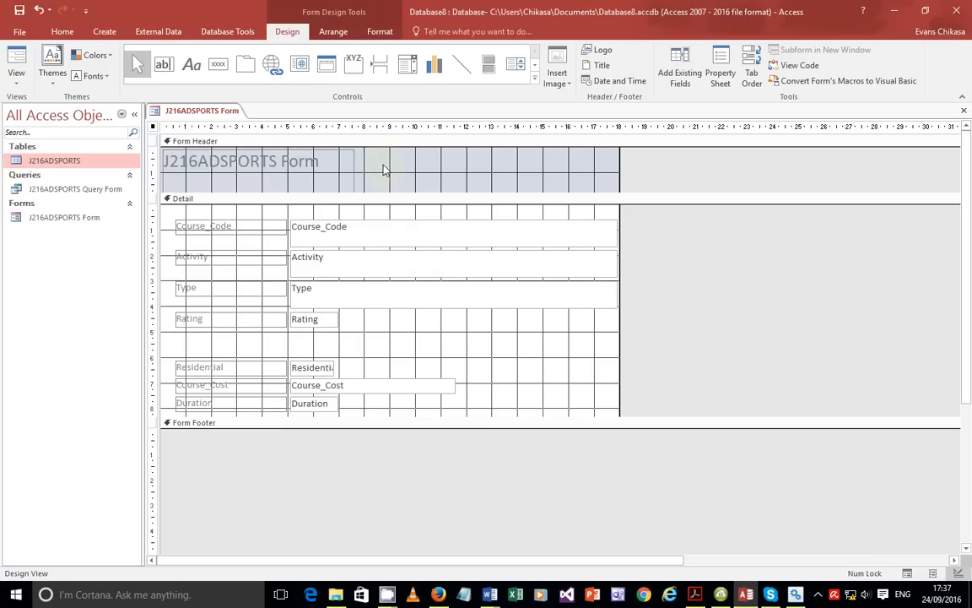
- Draw a combo box about 6 cm wide in the gap between the Rating and Residential fields
left_click(533, 80)
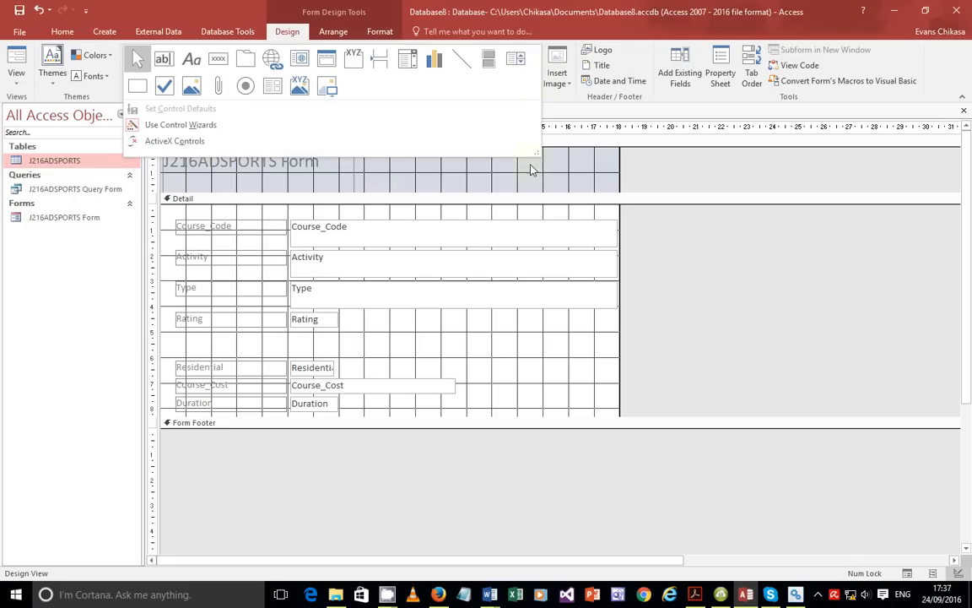
left_click(695, 594)
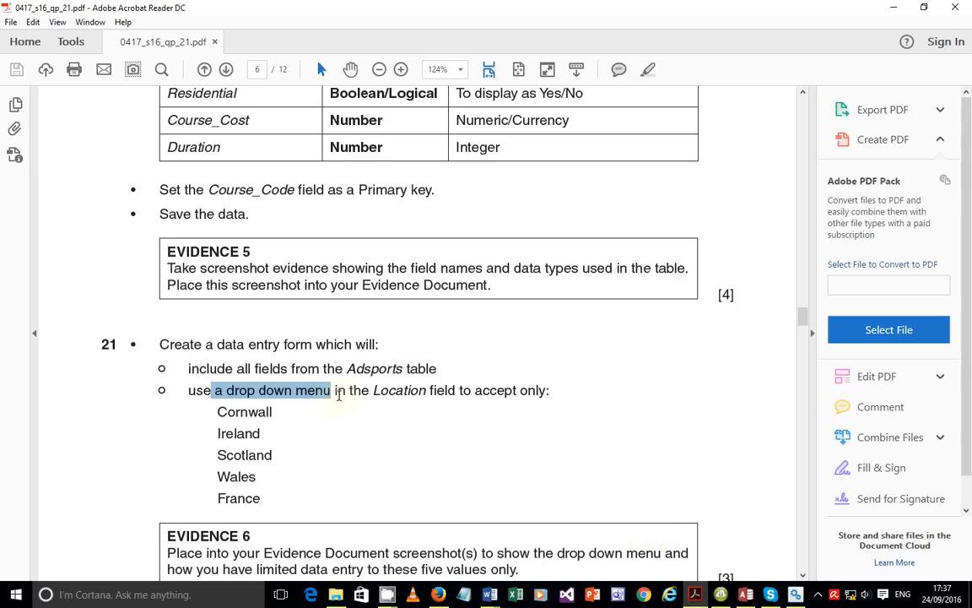
left_click(748, 594)
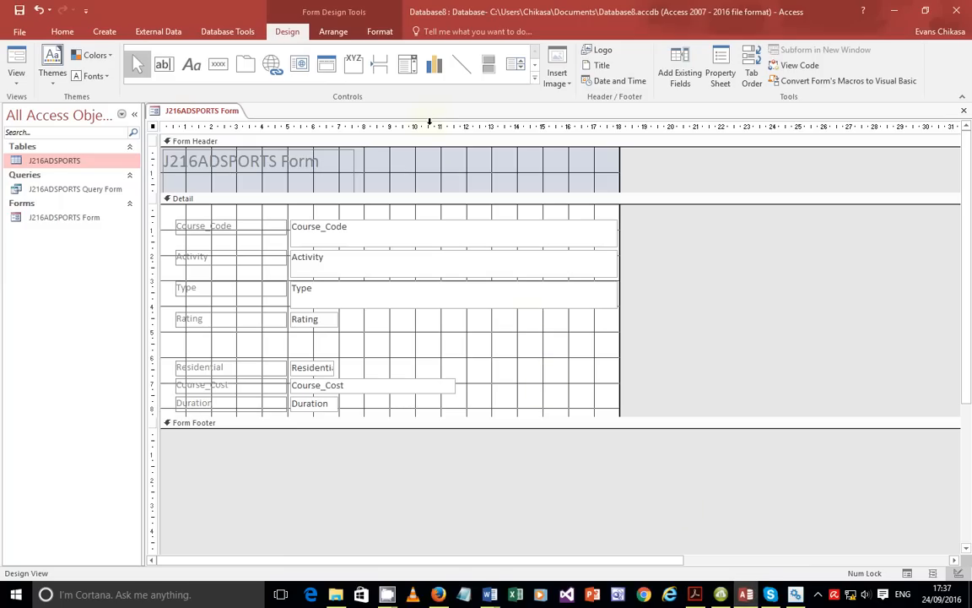
left_click(411, 73)
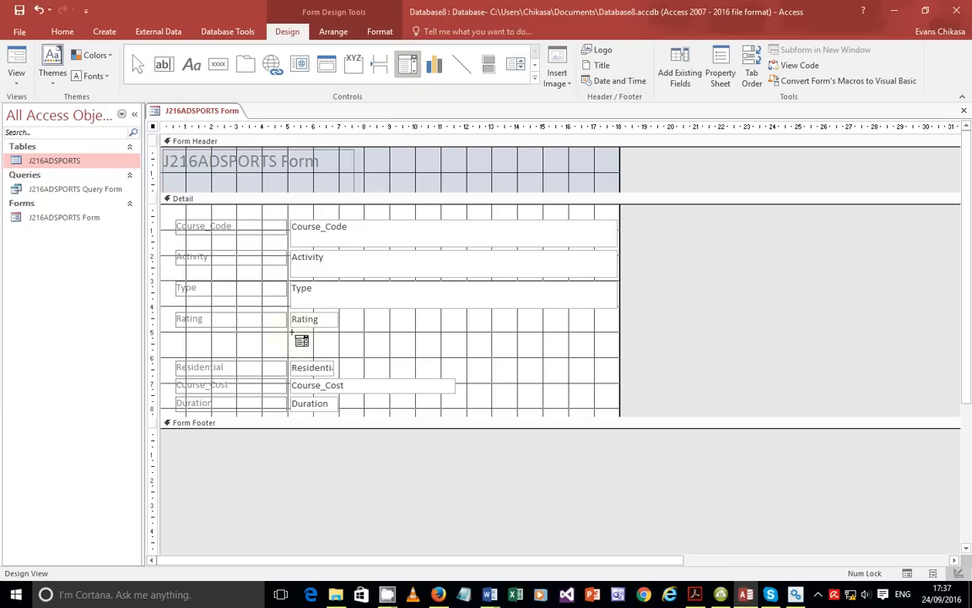
left_click_drag(289, 333, 450, 355)
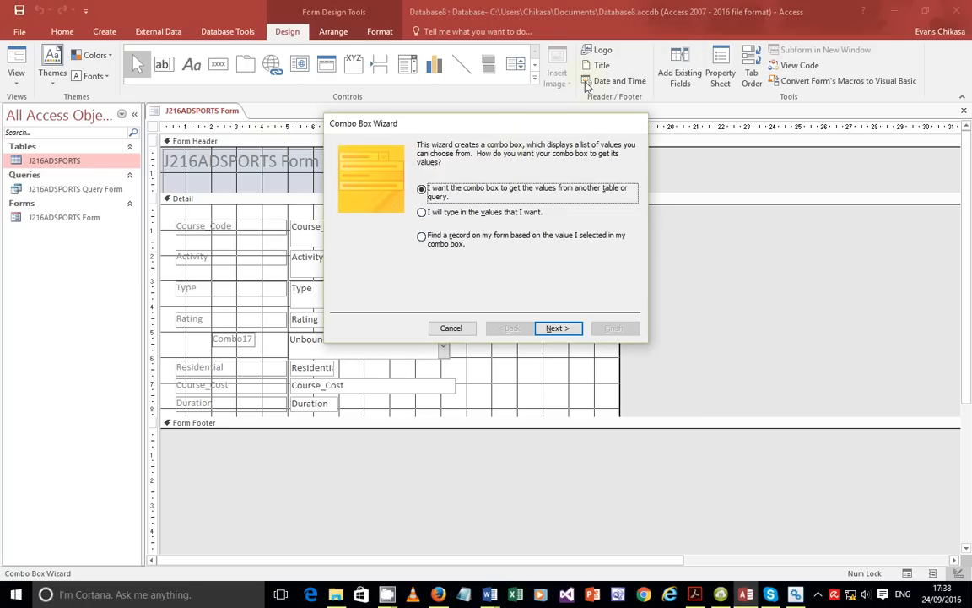
- Switch to the J216EVIDENCE0001 document in Word, view its font list as a drop-down example, and return to Access
mouse_move(485, 589)
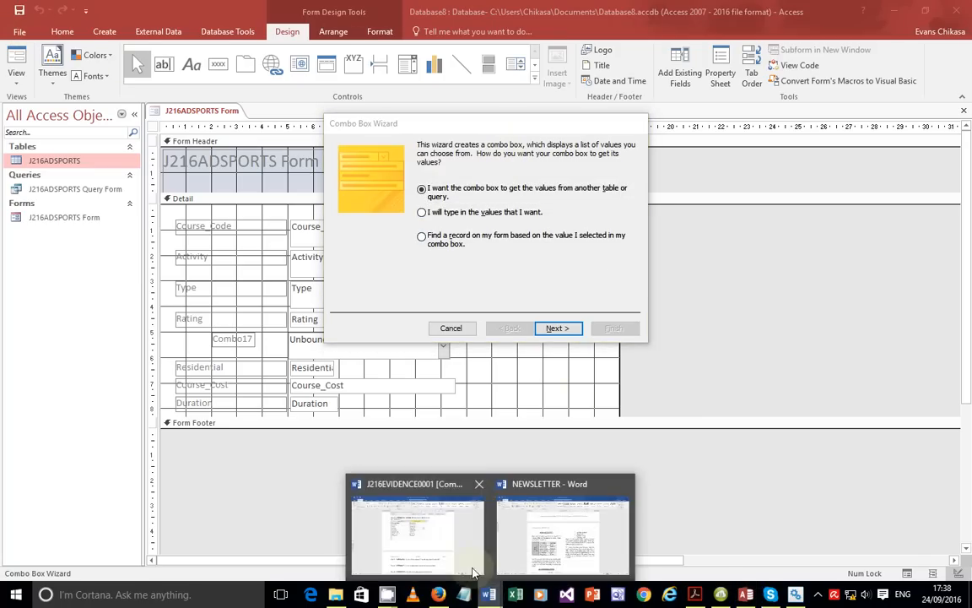
left_click(456, 548)
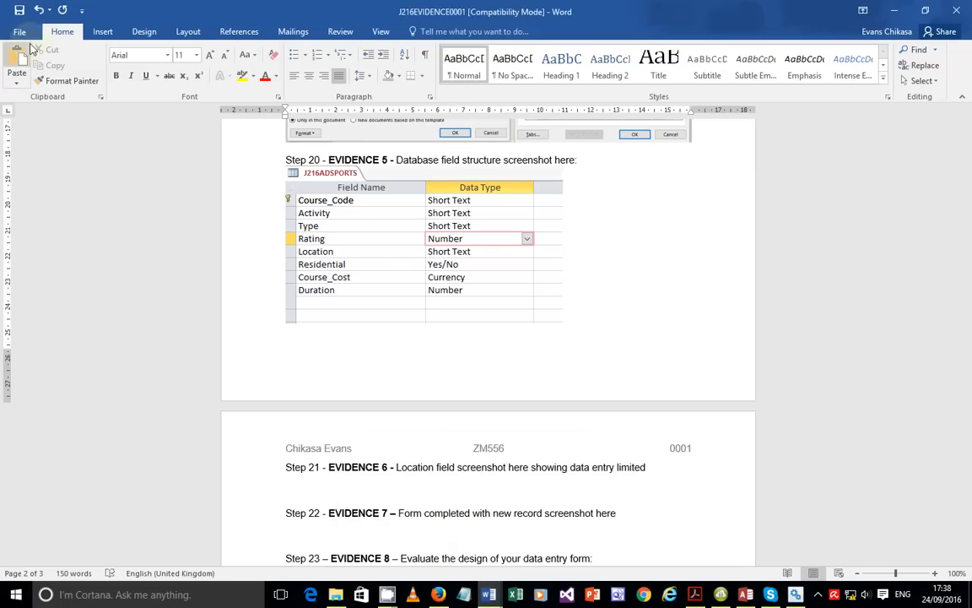
left_click(168, 55)
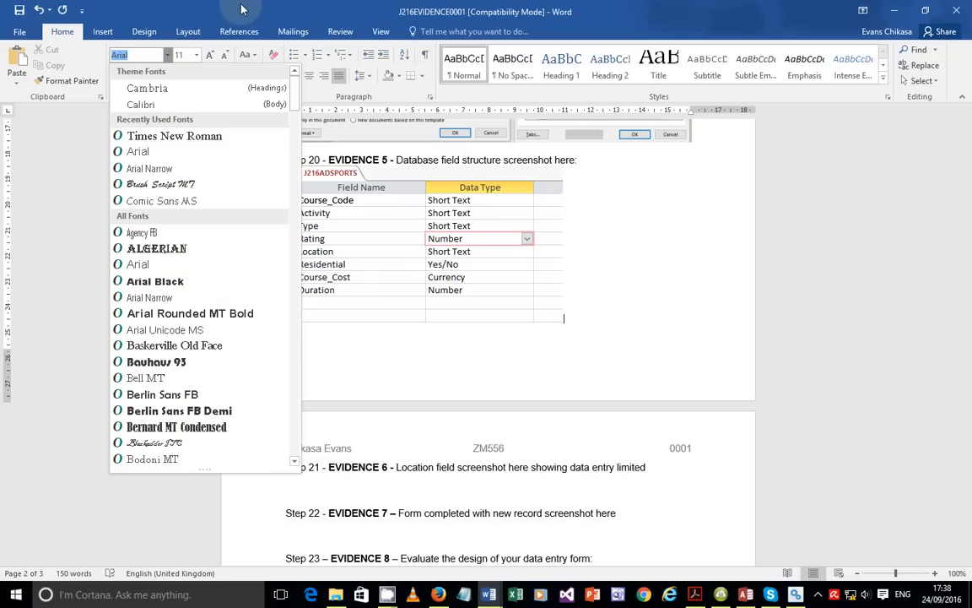
left_click(745, 595)
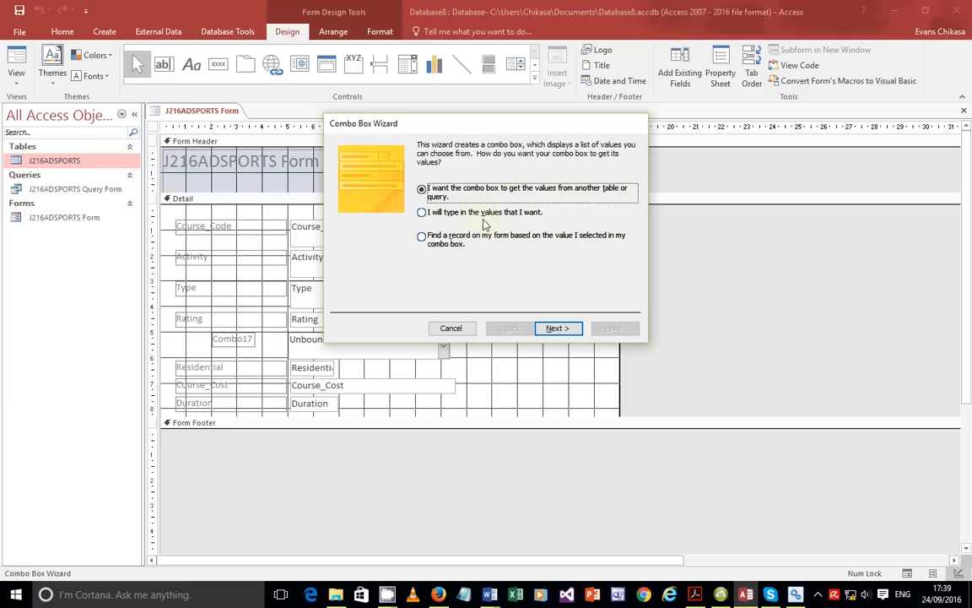
- Choose to type in the combo box's own values, checking the locations required in the exam PDF, and proceed to the value list
left_click(482, 216)
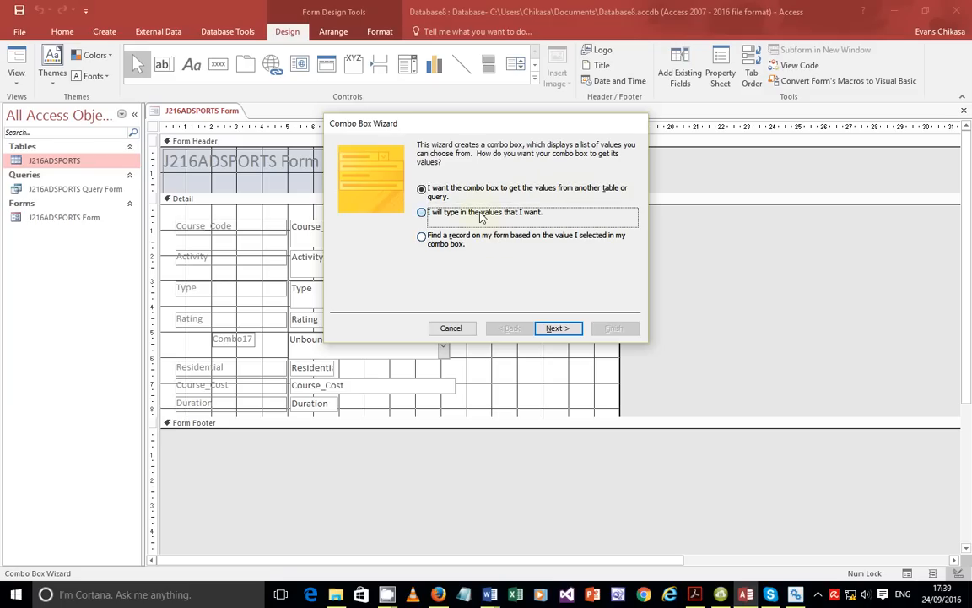
left_click(696, 594)
left_click_drag(217, 411, 275, 498)
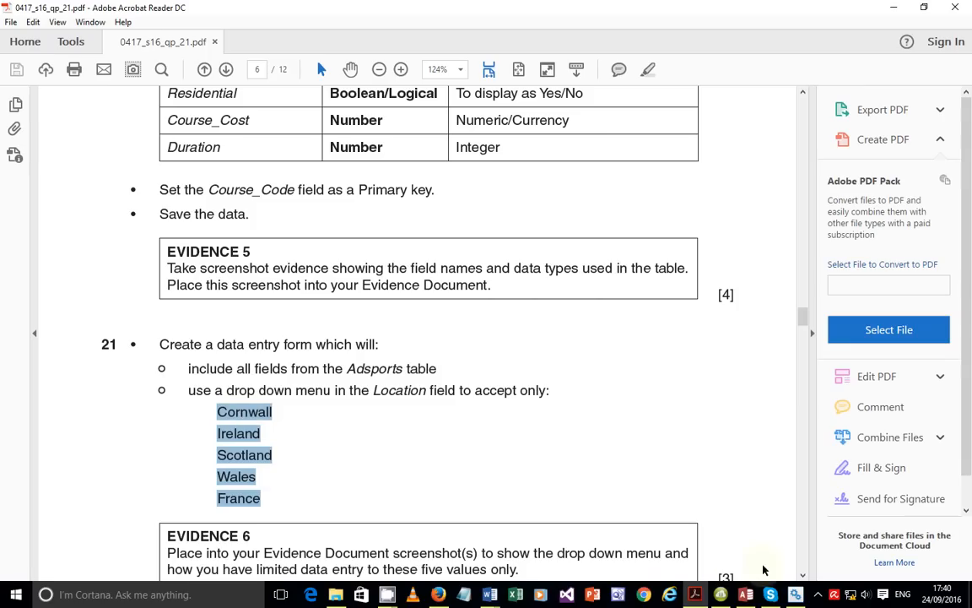
left_click(746, 596)
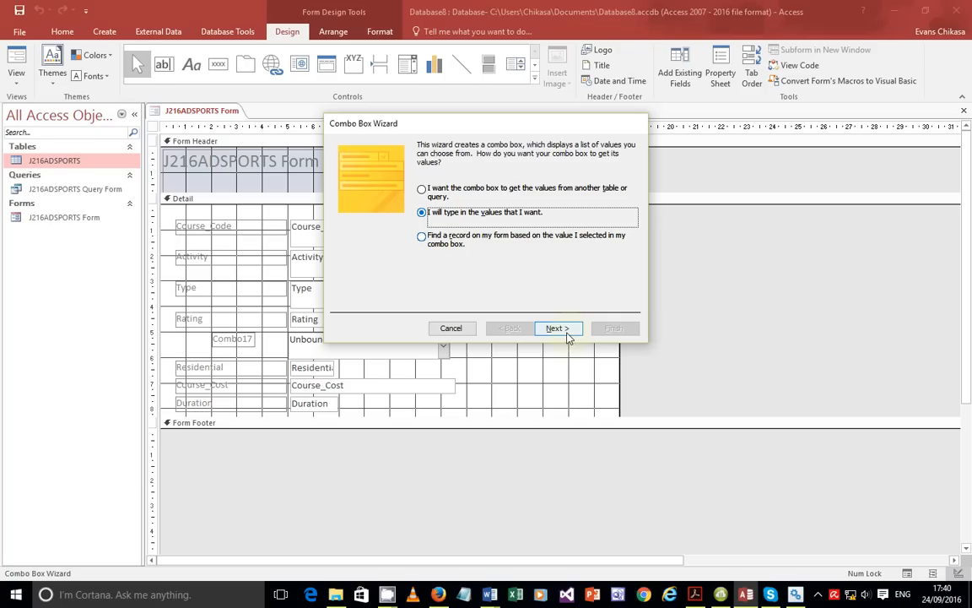
left_click(562, 333)
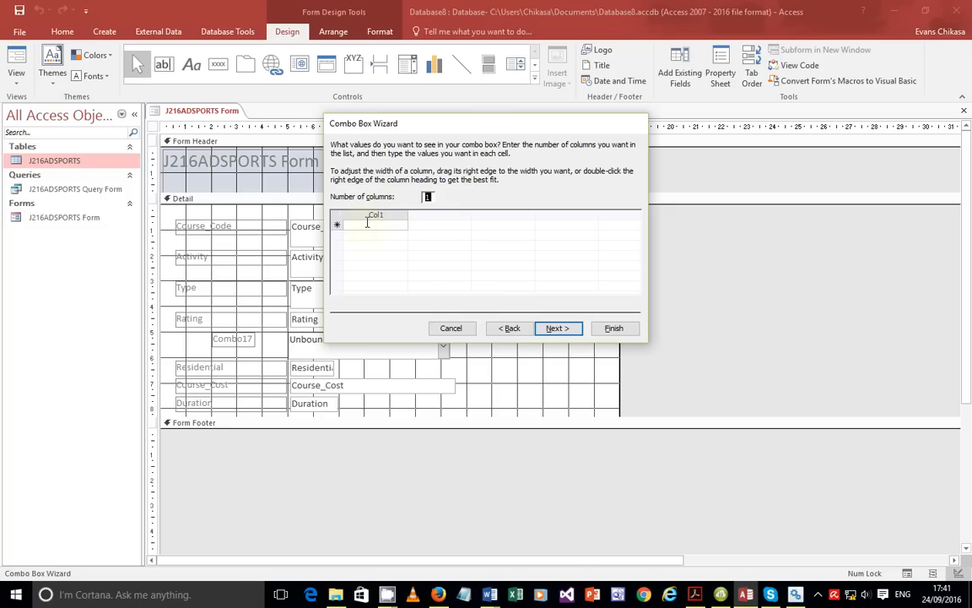
- Enter Cornwall, Ireland, Scotland and Wales as the first four combo box values, consulting the location list in the exam PDF
left_click(363, 225)
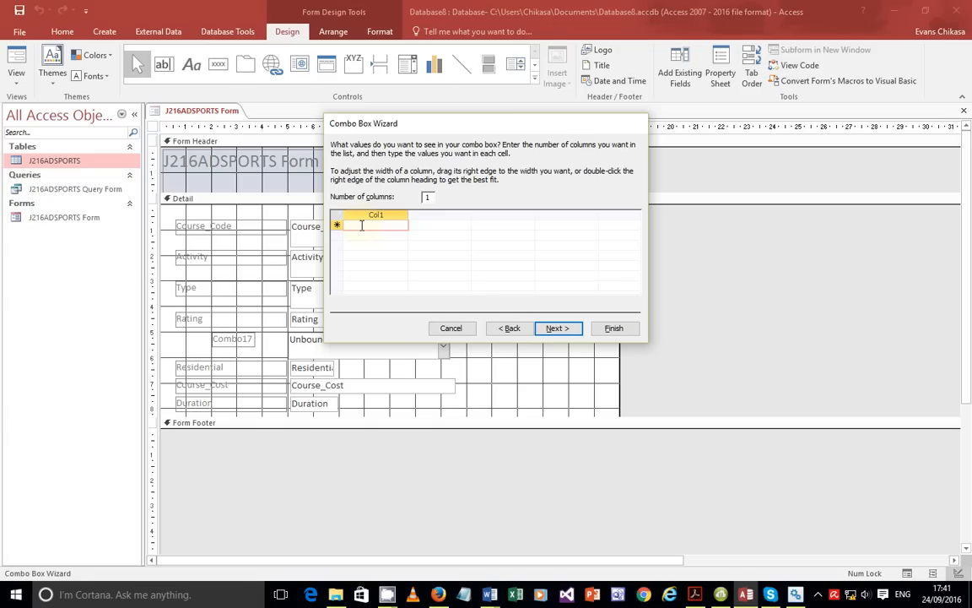
left_click(694, 595)
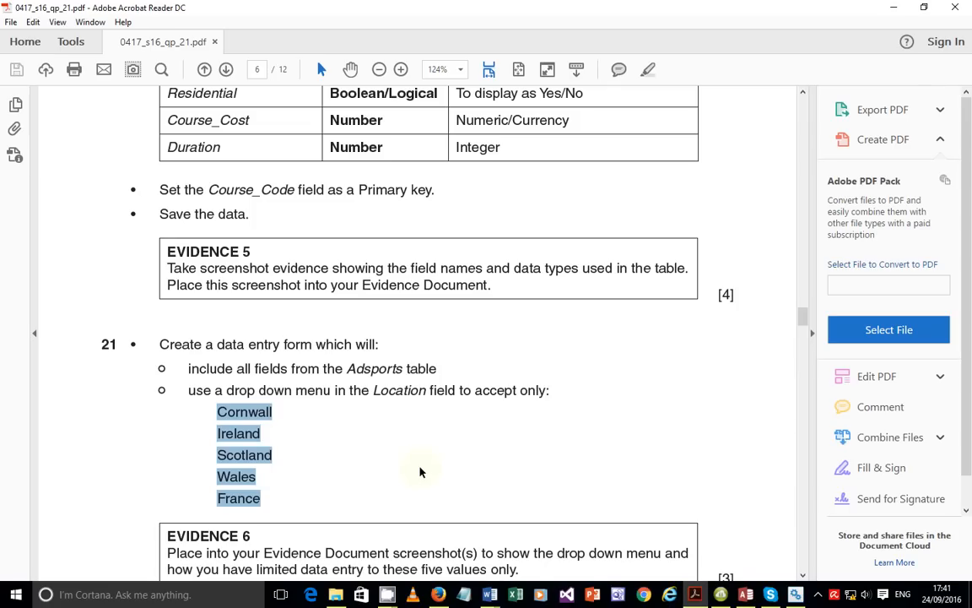
left_click(747, 596)
type("C")
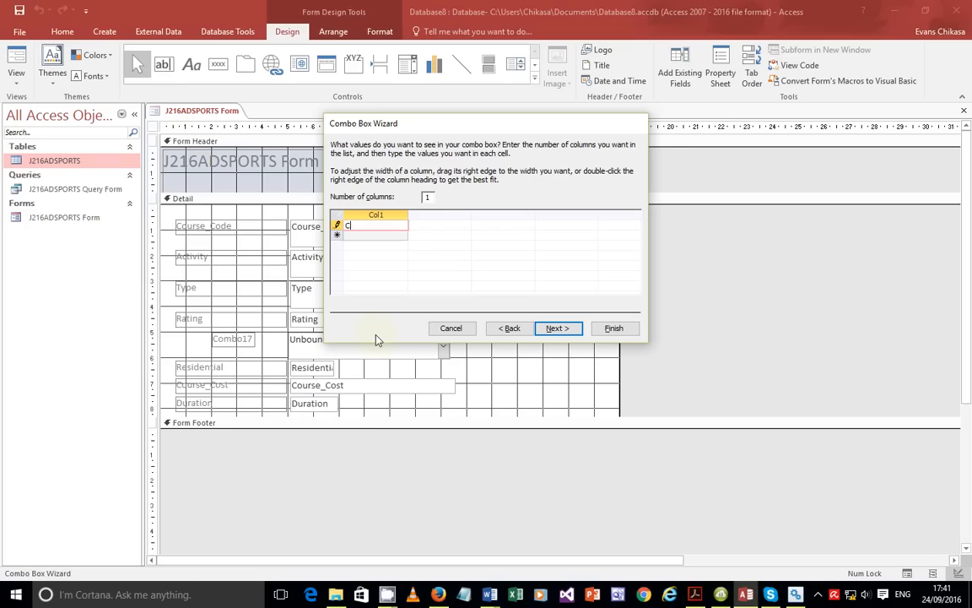
type("ornwall")
key("Return")
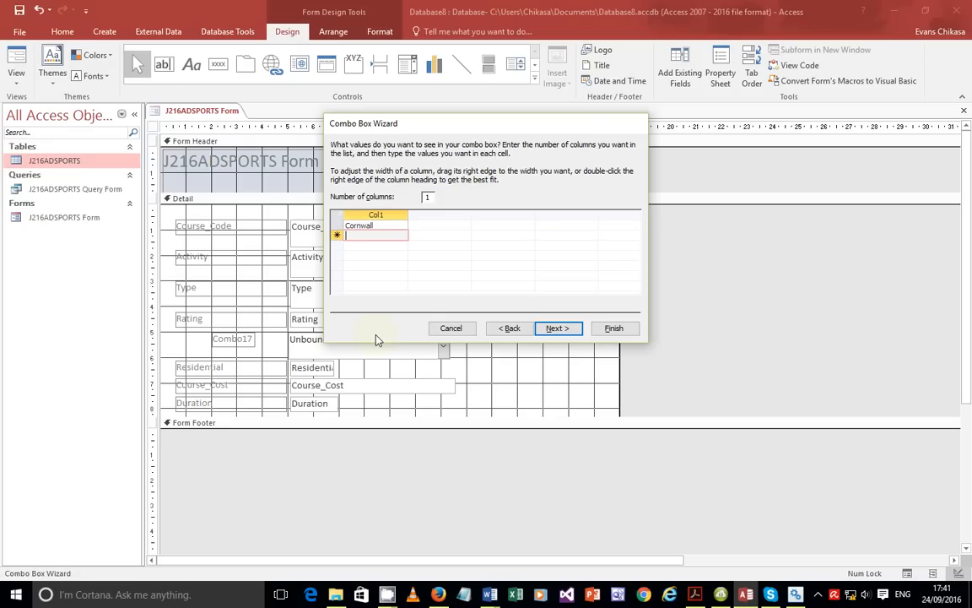
type("Ireland")
key("Return")
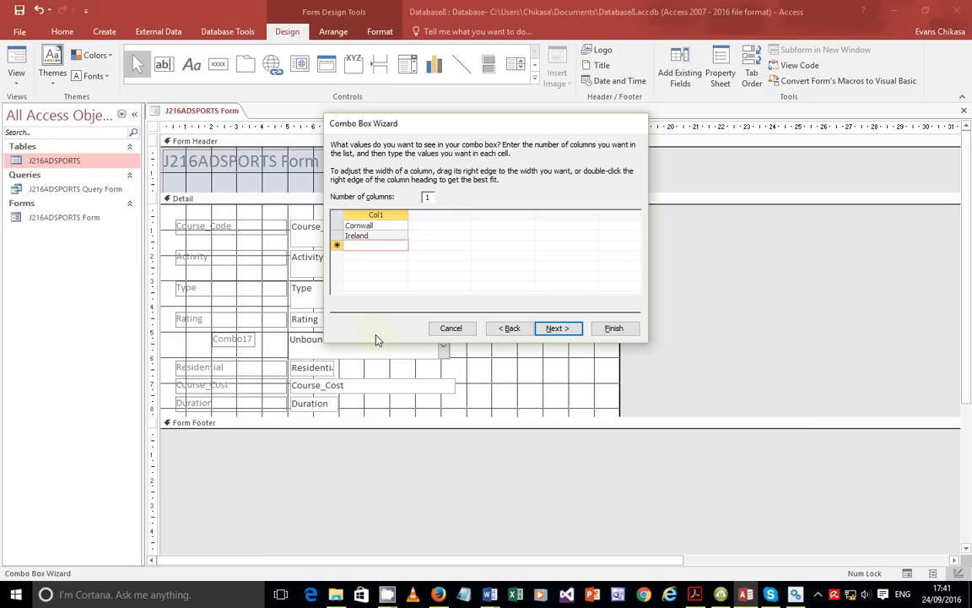
type("Scot")
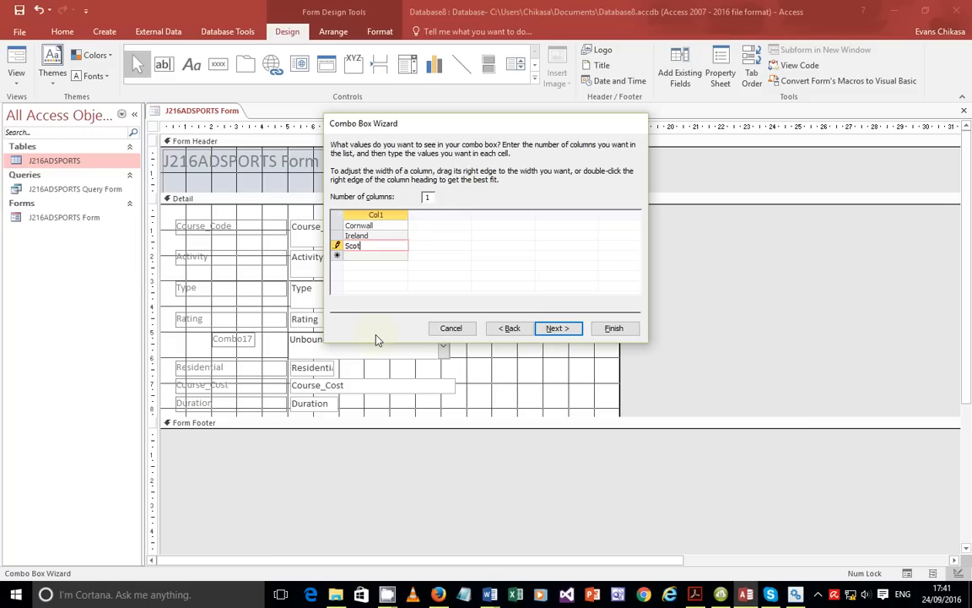
type("land")
key("Return")
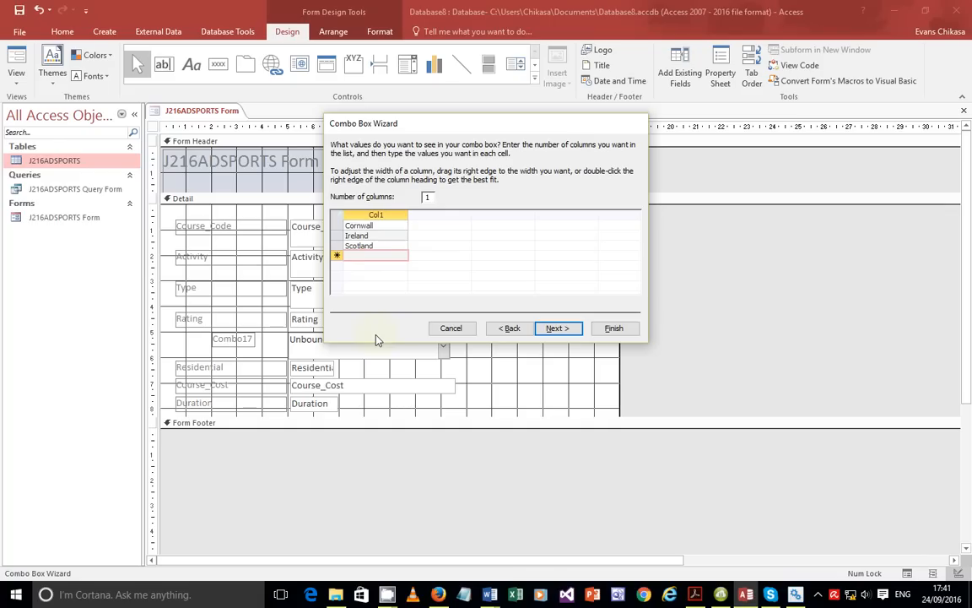
type("Wales")
key("Return")
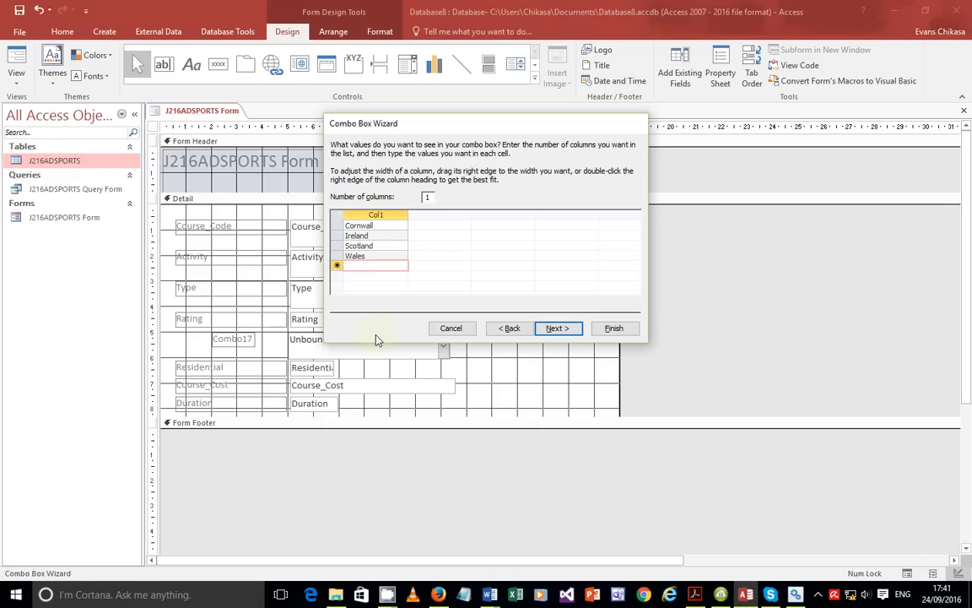
- Add France, with a capital F, as the fifth combo box value and proceed to the value storage options
type("france")
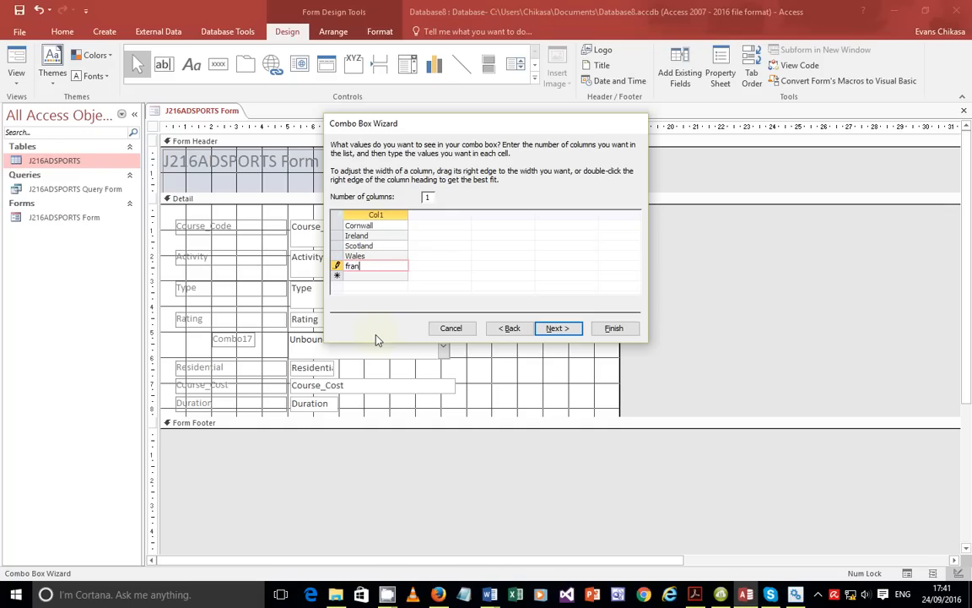
key("BackSpace")
key("BackSpace")
key("BackSpace")
key("BackSpace")
key("BackSpace")
key("BackSpace")
type("france")
key("BackSpace")
key("BackSpace")
key("BackSpace")
key("BackSpace")
key("BackSpace")
key("BackSpace")
type("France")
left_click(555, 329)
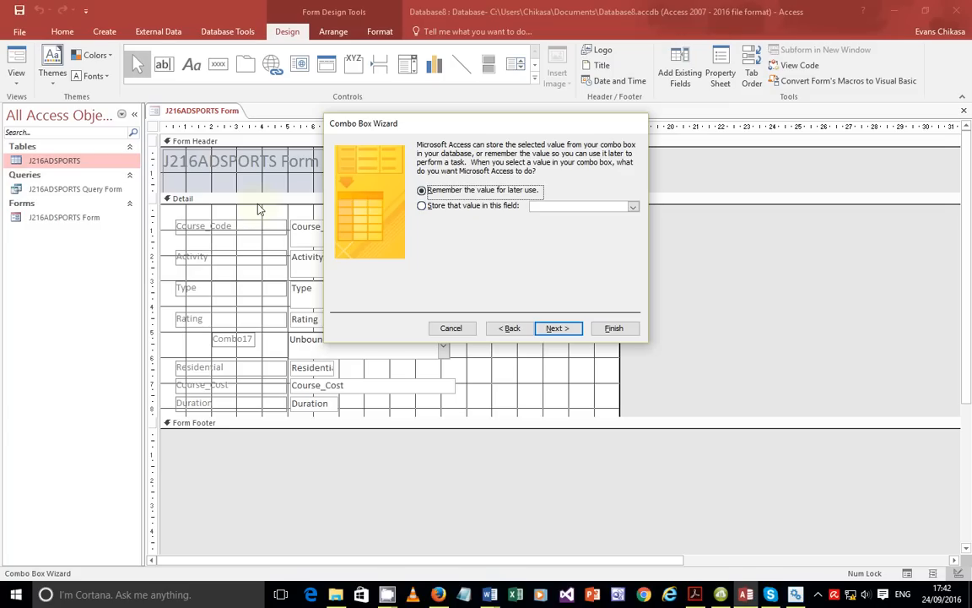
- Choose to store the combo box's selected value in the Location field
left_click_drag(500, 129, 844, 142)
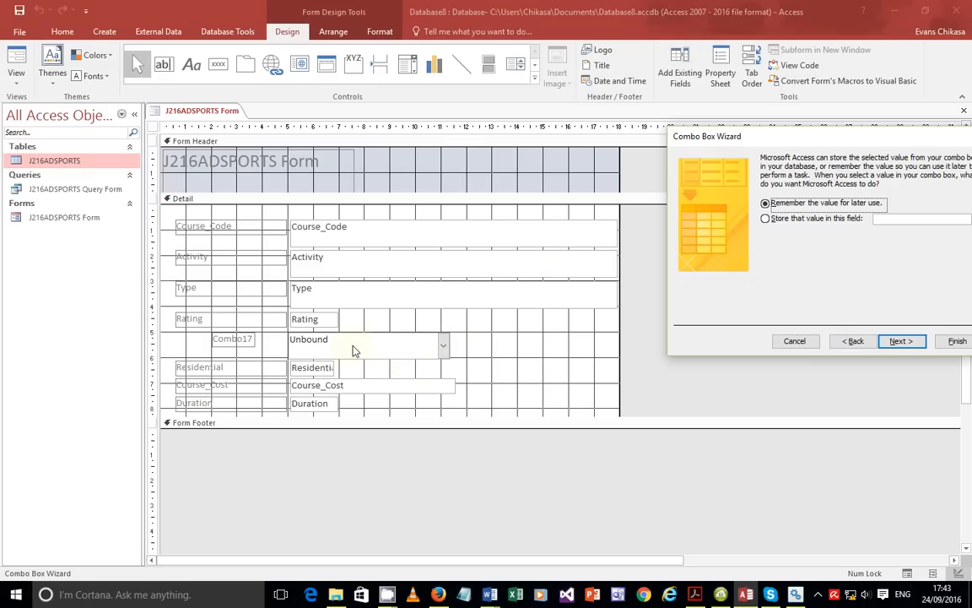
left_click_drag(803, 143, 402, 158)
left_click(413, 234)
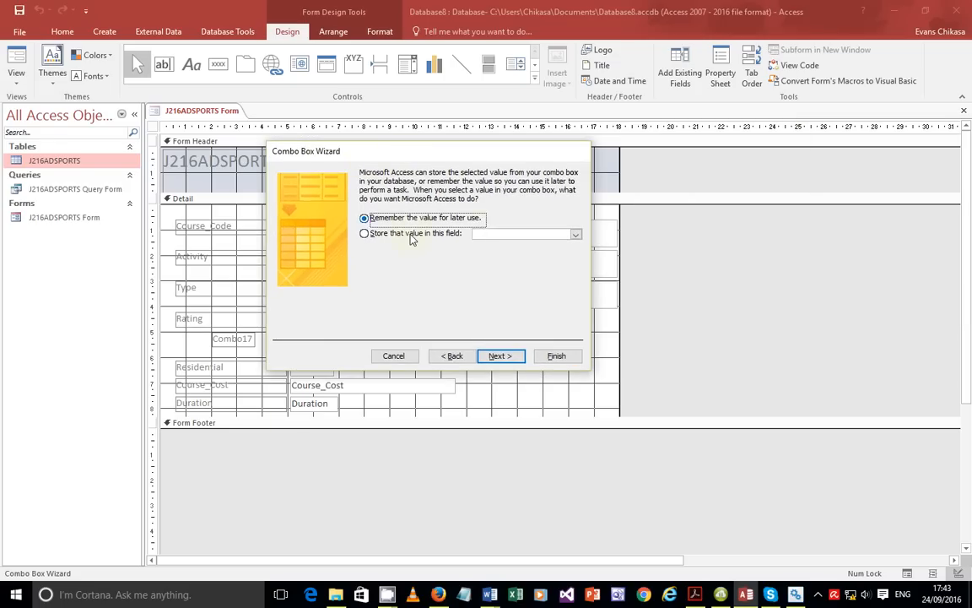
left_click(575, 235)
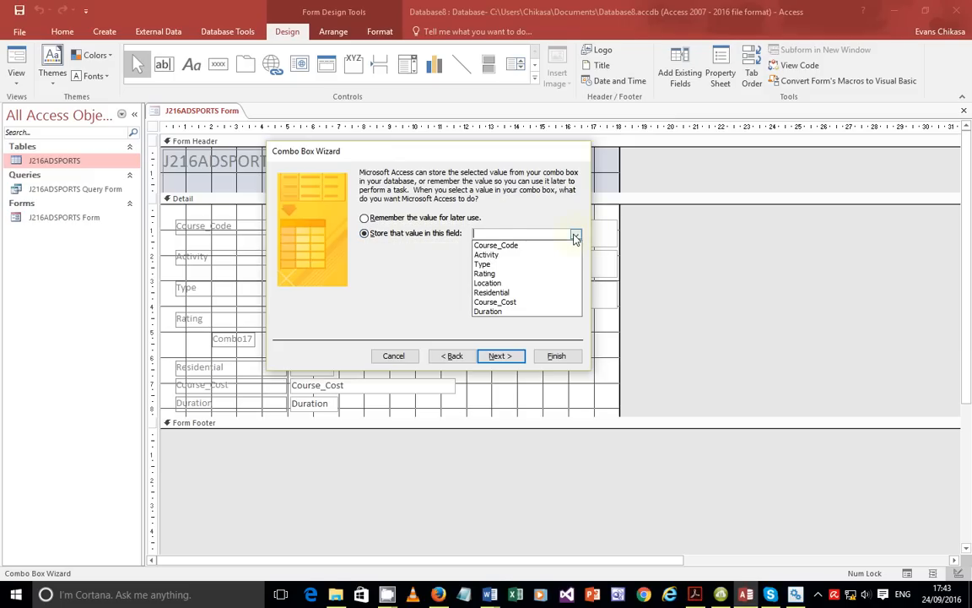
left_click(479, 284)
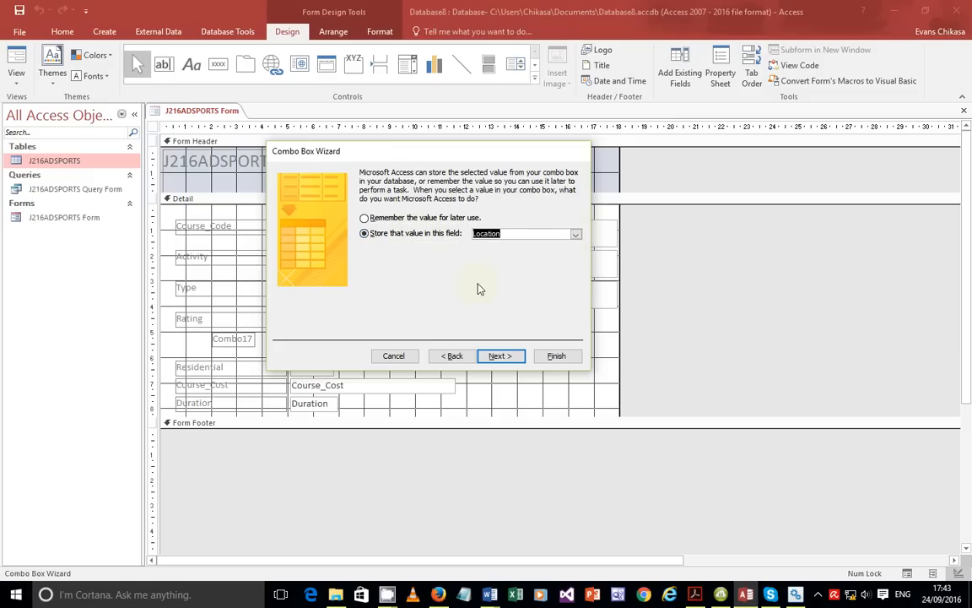
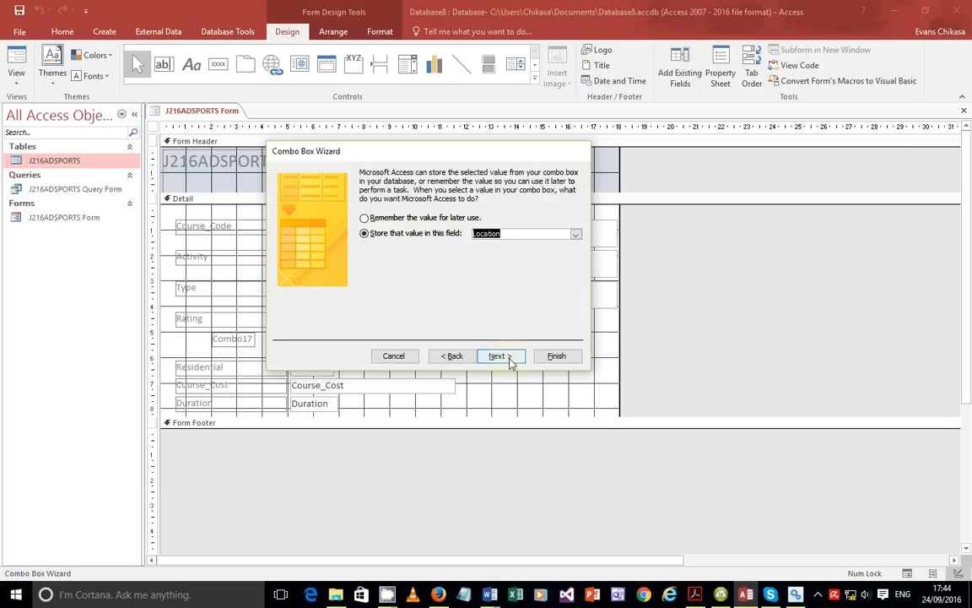
- Label the combo box Location and finish the Combo Box Wizard
left_click(500, 356)
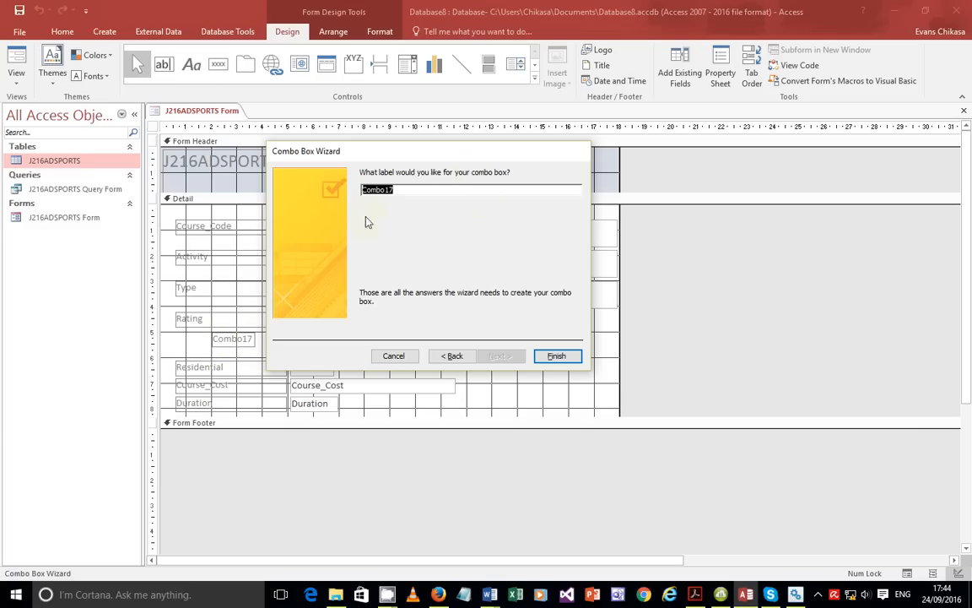
type("Location")
left_click(556, 356)
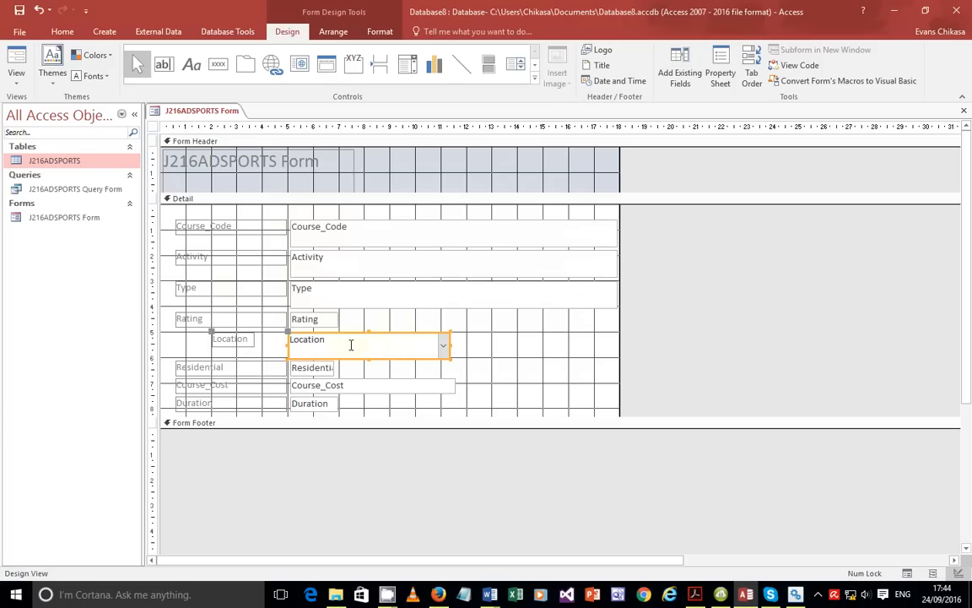
- Show the form in Form View and compare its Location drop-down list with the locations required in the exam PDF
left_click(17, 78)
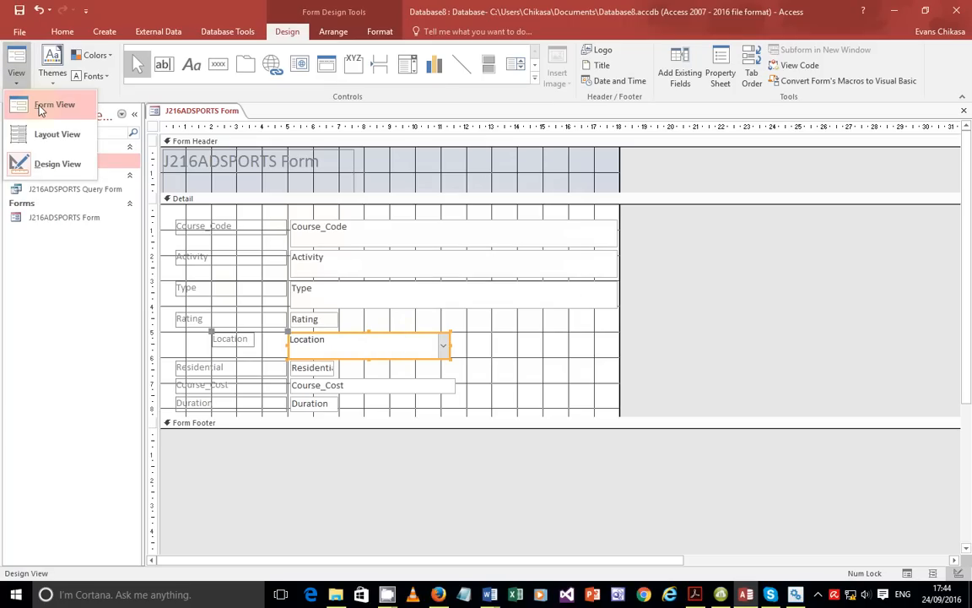
left_click(39, 108)
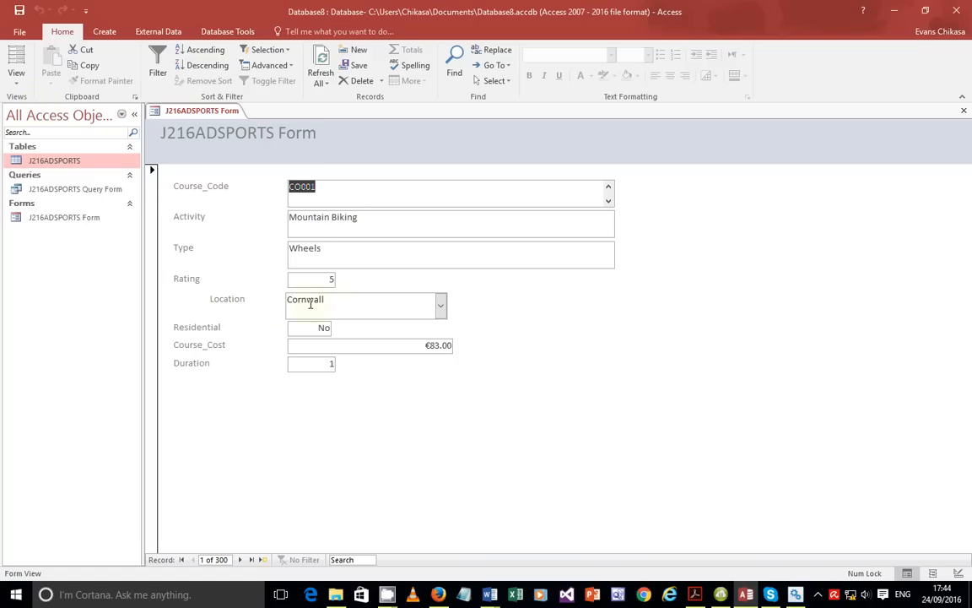
left_click(440, 307)
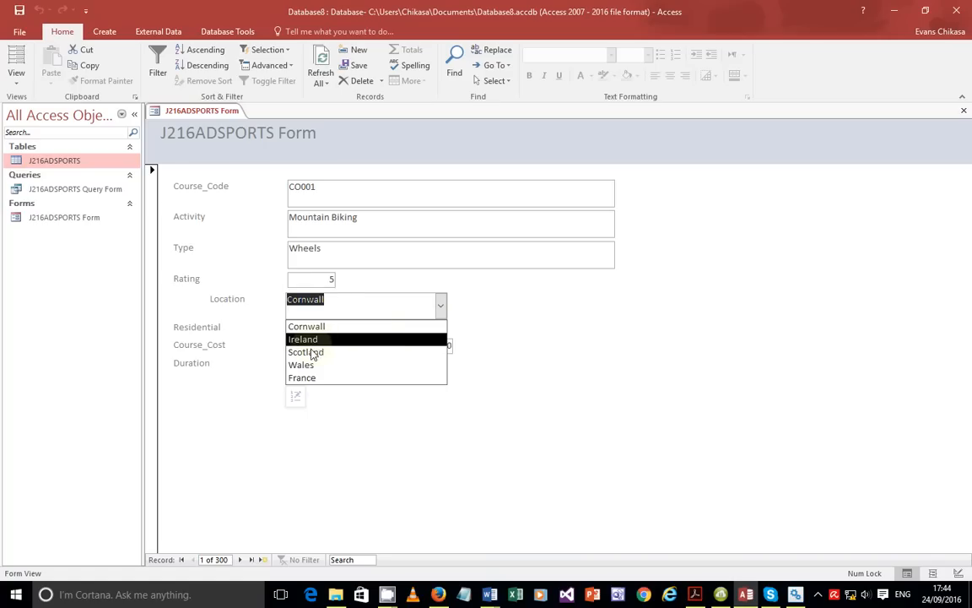
left_click(695, 595)
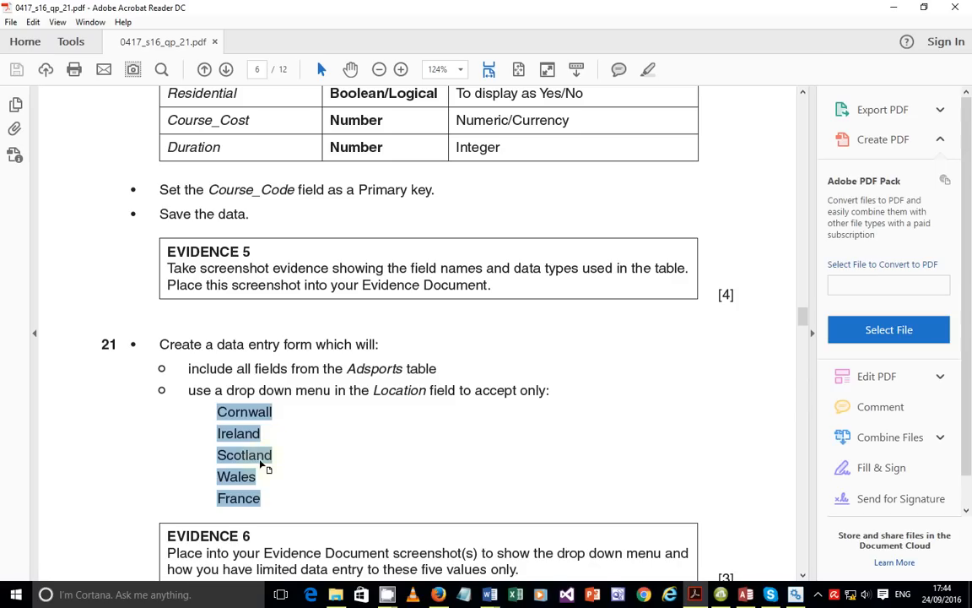
left_click(747, 595)
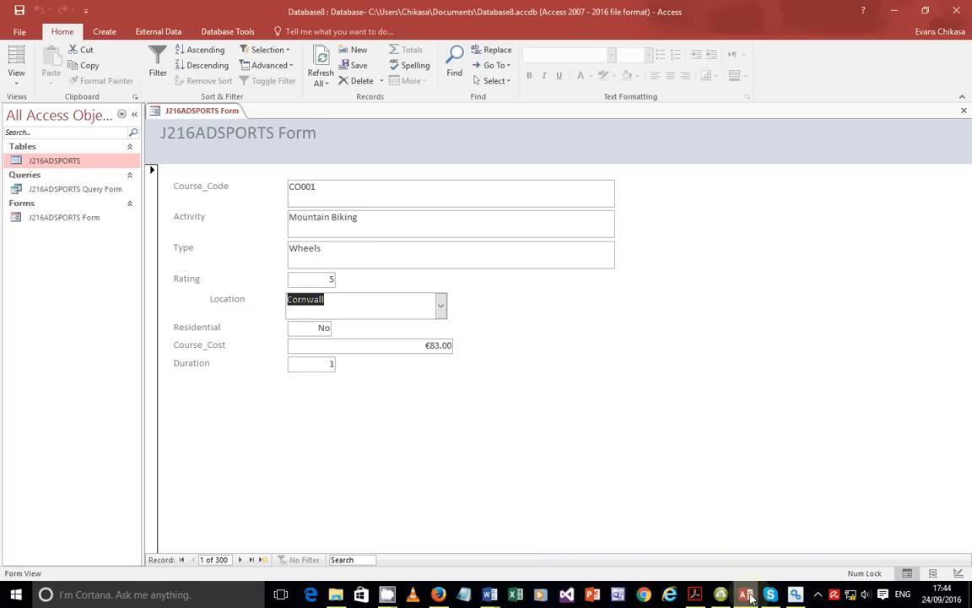
- Switch to the exam PDF, read the Evidence 6 requirements, and return to the form in Access
left_click(695, 594)
scroll(293, 427, "down", 1)
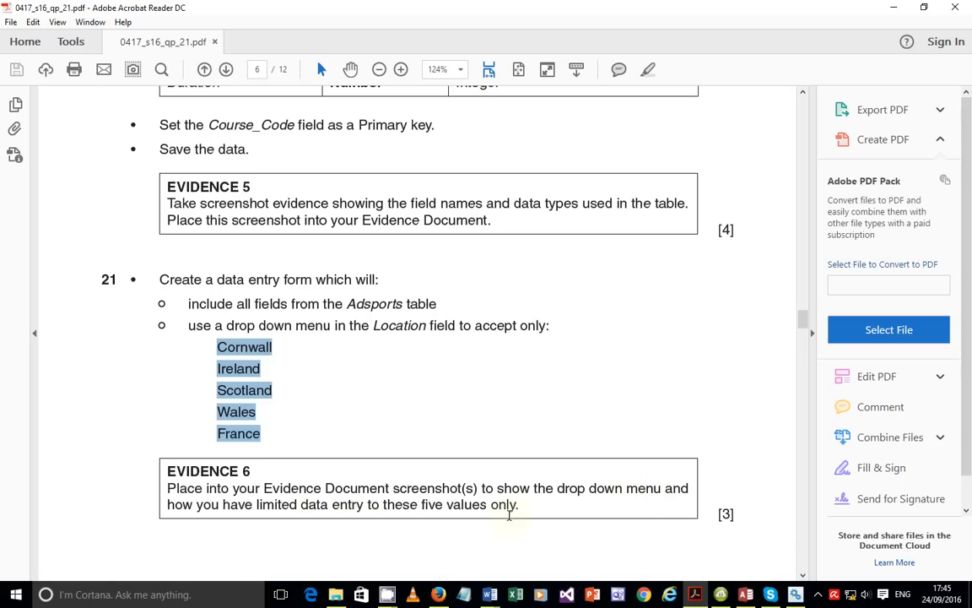
left_click(747, 595)
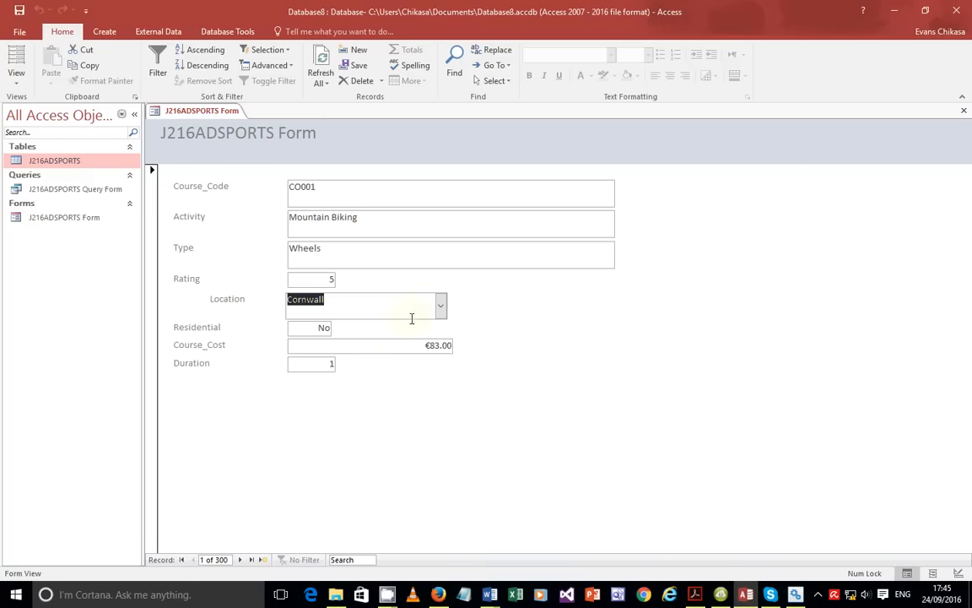
- Return the form to Design View and open the Location combo box's properties
left_click(16, 75)
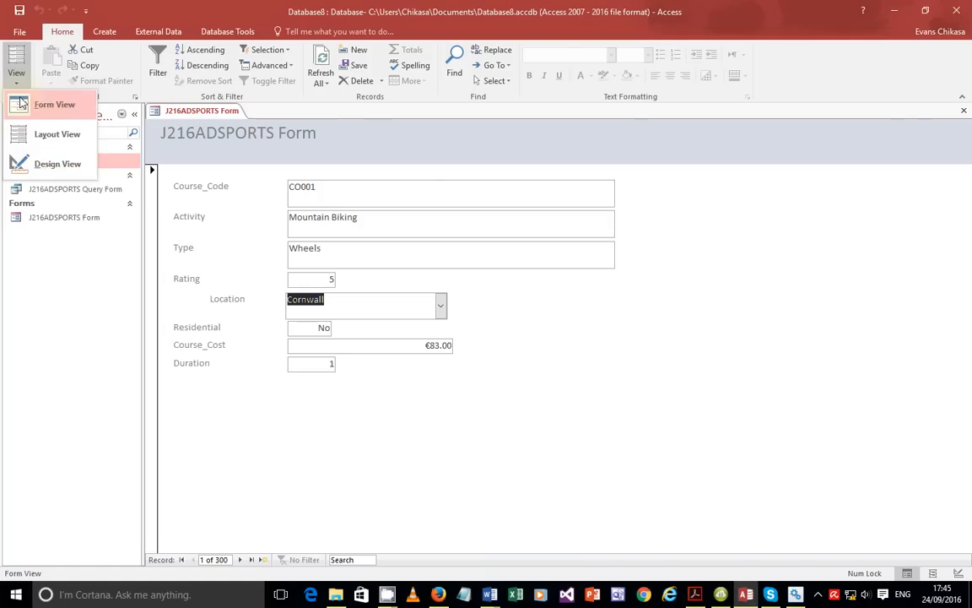
left_click(53, 164)
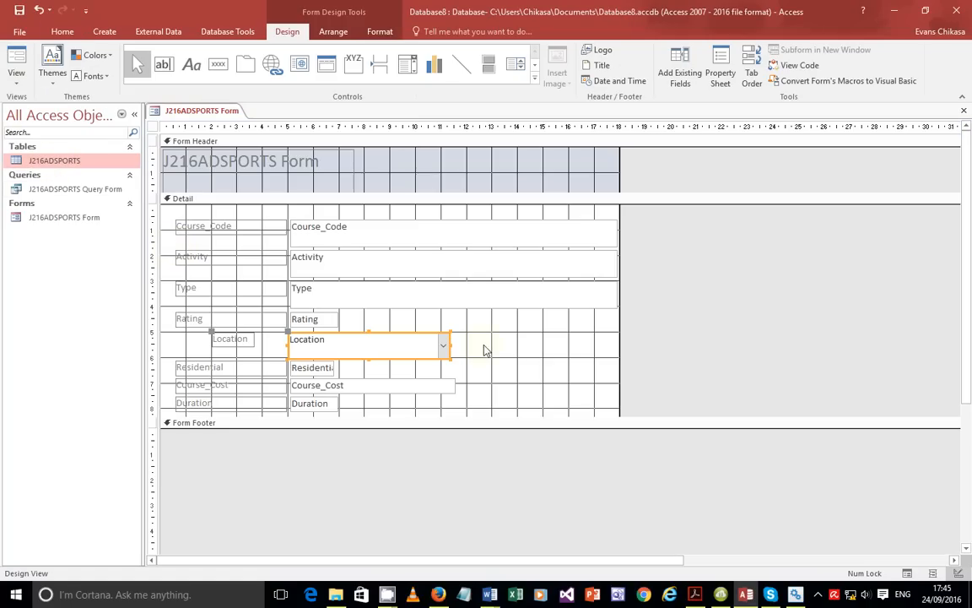
right_click(429, 341)
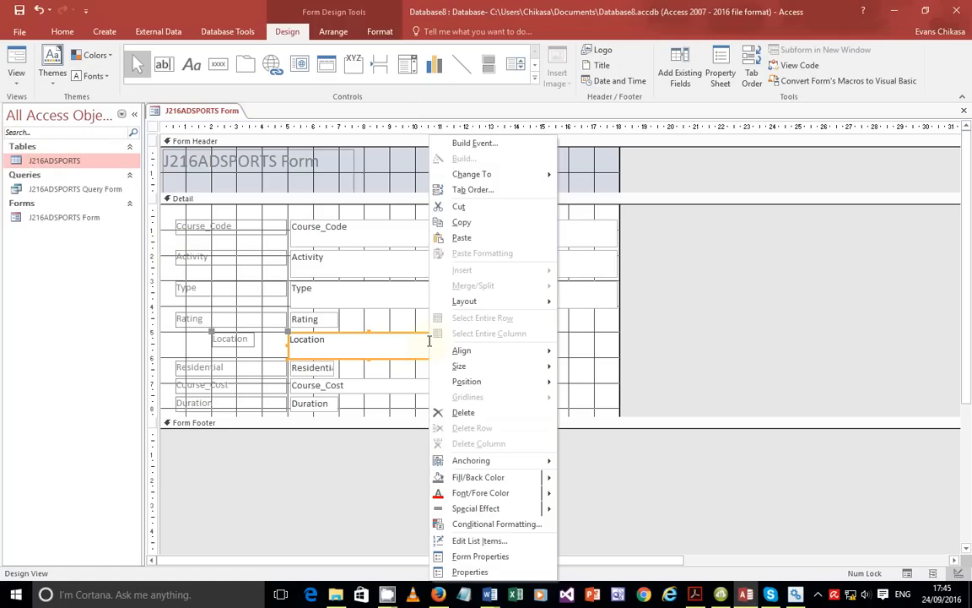
left_click(456, 574)
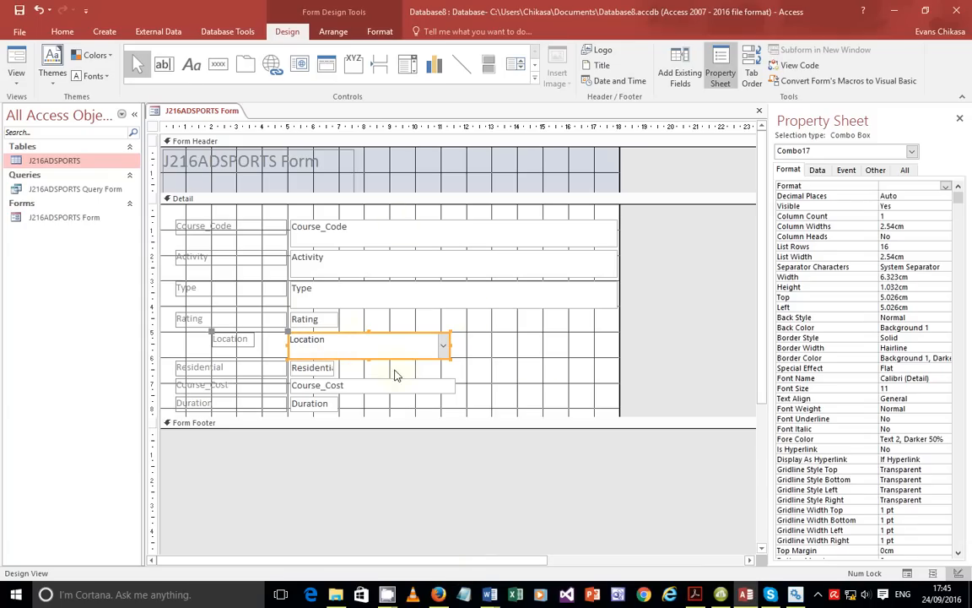
- Show the combo box's data properties and widen the Property Sheet until the full Row Source list is readable
left_click(818, 170)
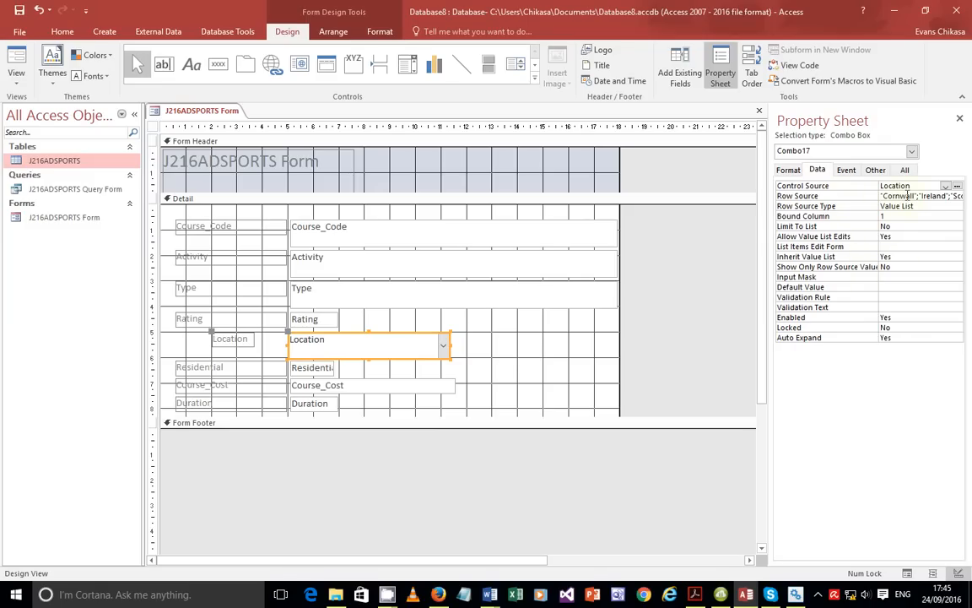
left_click(908, 196)
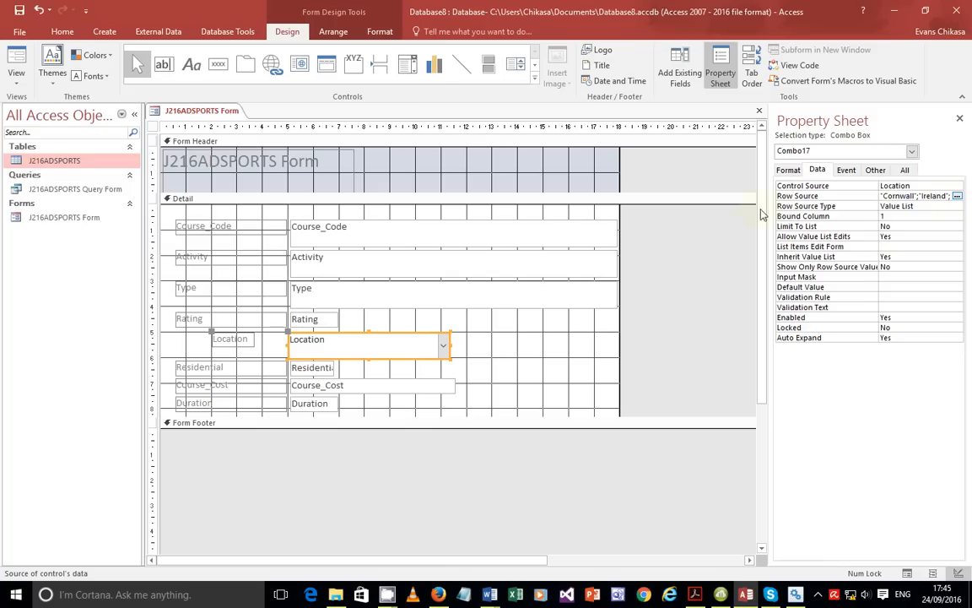
left_click_drag(770, 228, 660, 237)
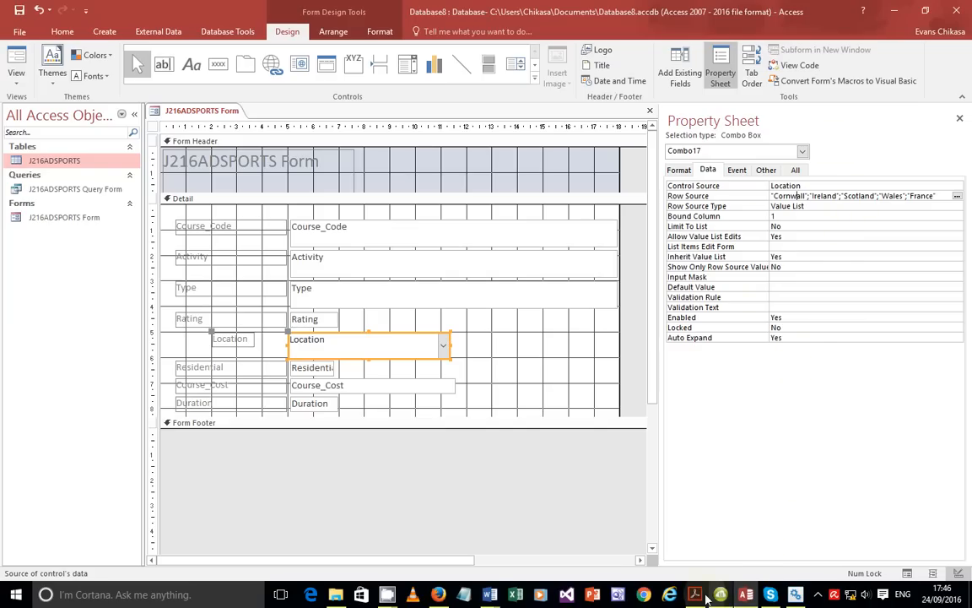
- Examine the Row Source Type options available for the Location combo box
key("alt+Tab")
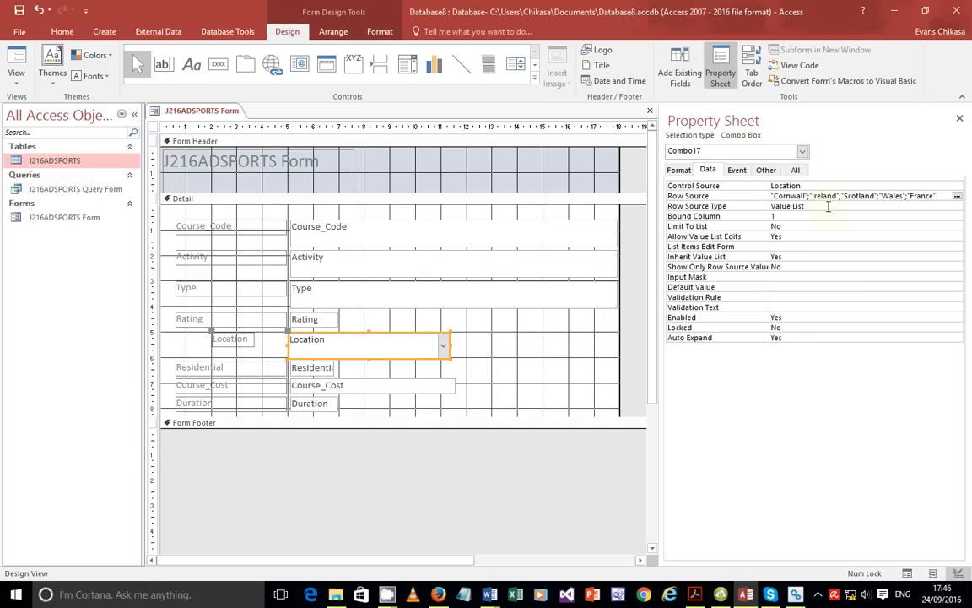
left_click(946, 206)
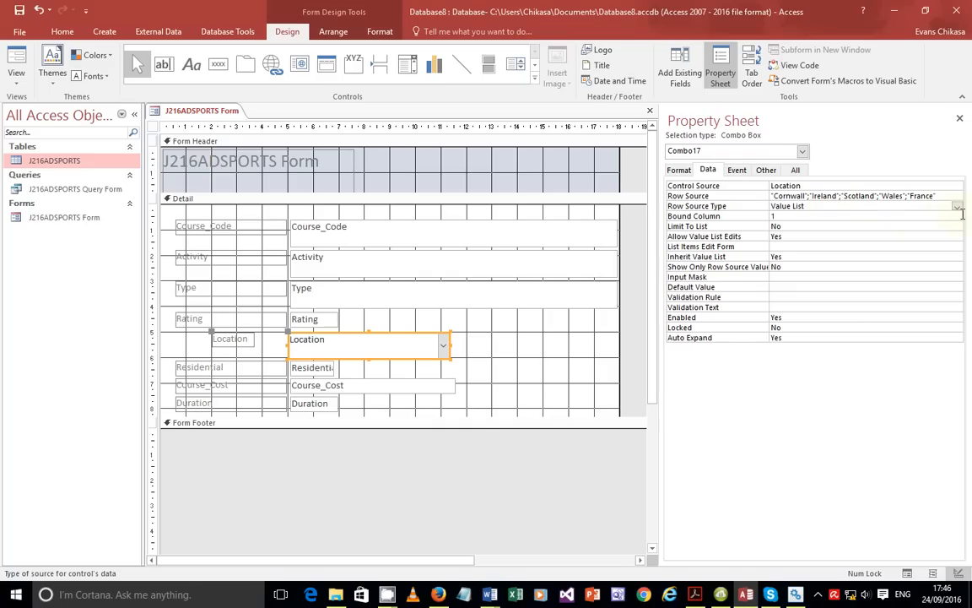
left_click(957, 207)
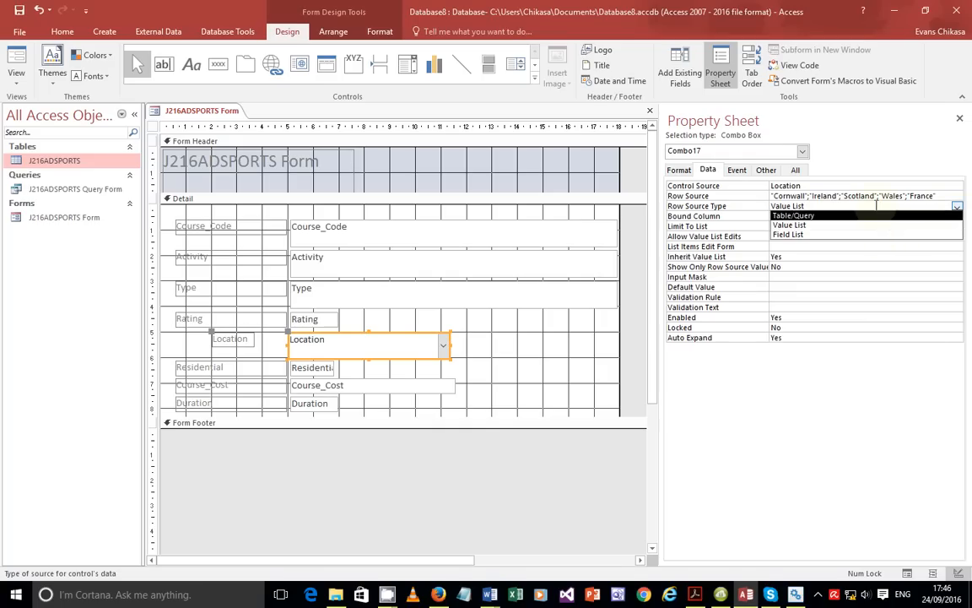
left_click(901, 163)
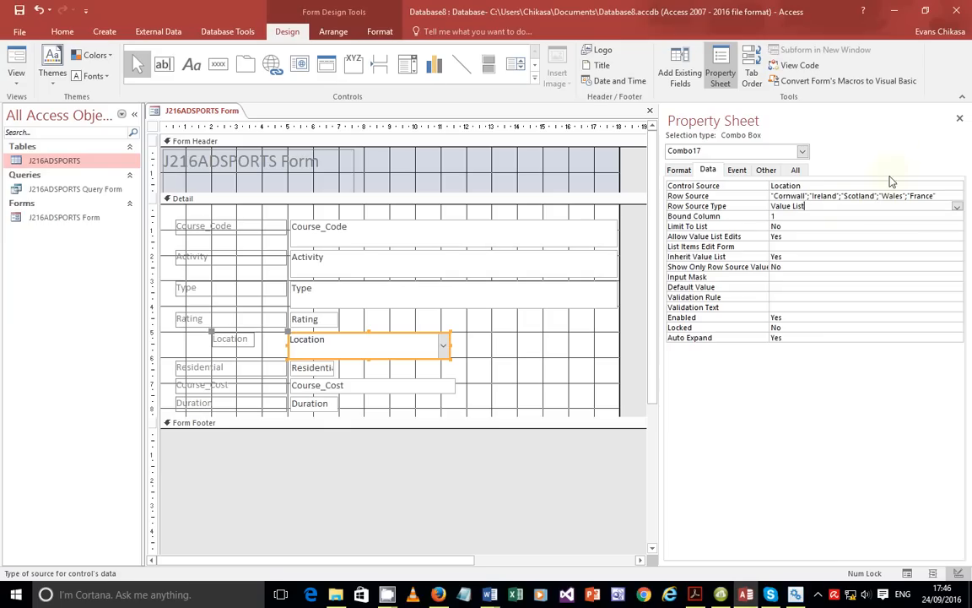
- Set the Location combo box's Limit To List property to Yes
left_click(789, 227)
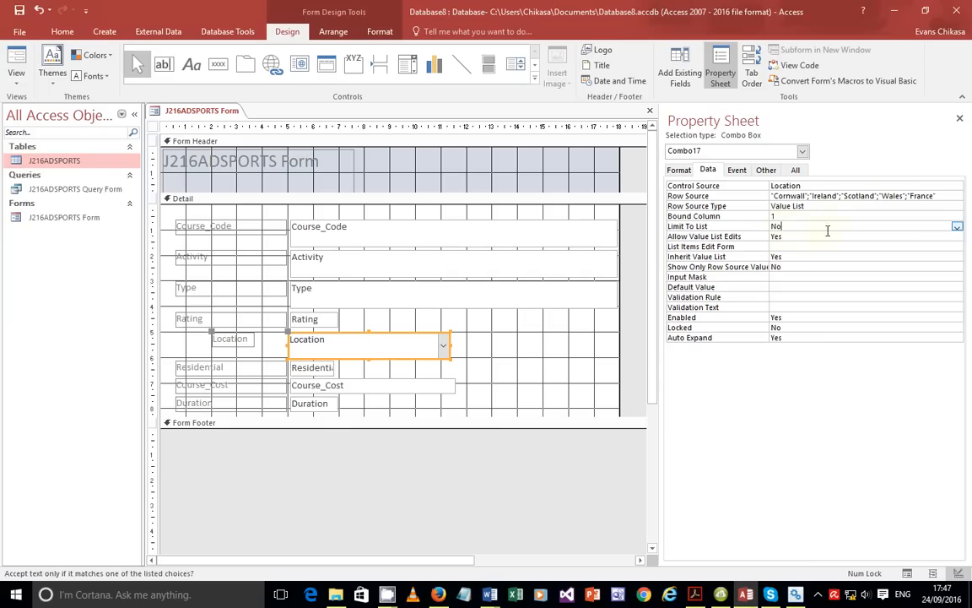
left_click(956, 226)
left_click(830, 236)
- Copy a screenshot of the combo box's data properties and paste it under Evidence 6 in the J216EVIDENCE0001 Word document
key("Print")
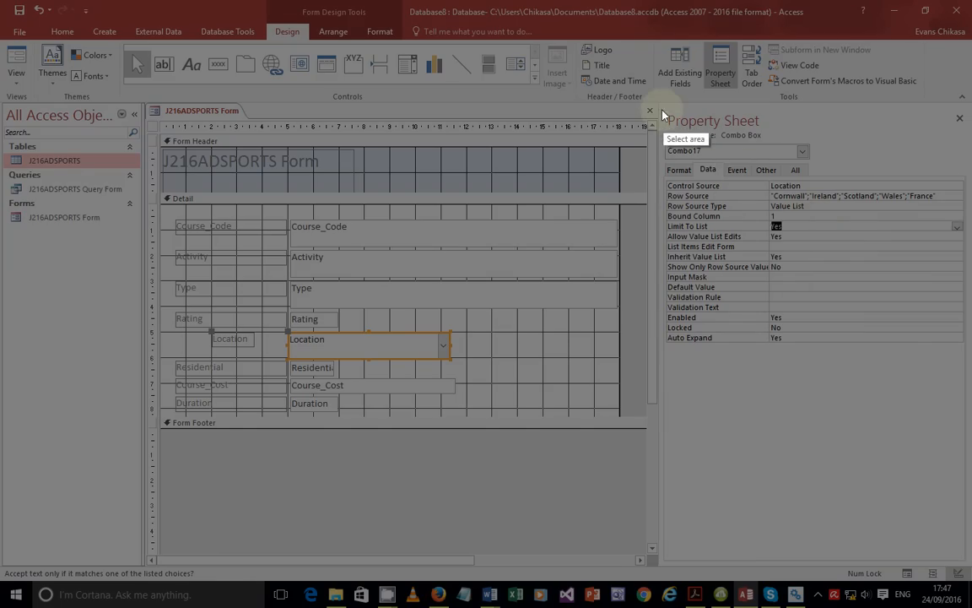
mouse_move(662, 113)
left_mouse_down()
mouse_move(723, 169)
mouse_move(964, 260)
mouse_move(966, 249)
left_mouse_up()
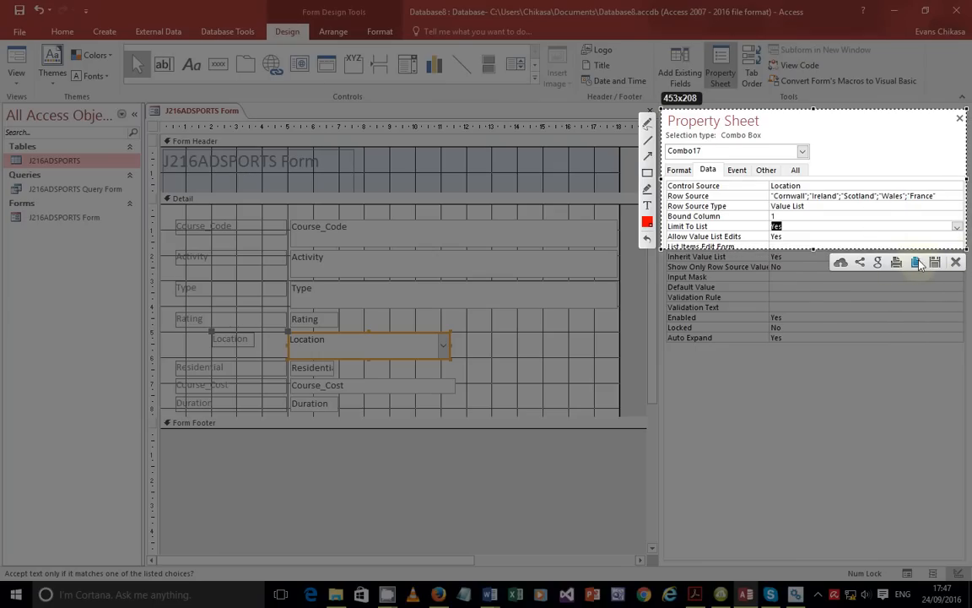
left_click(917, 263)
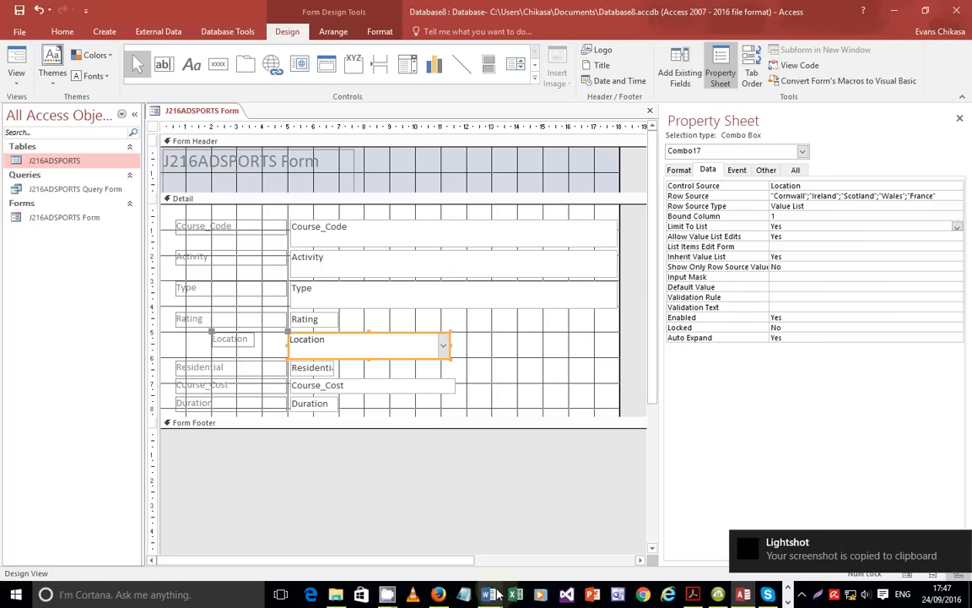
mouse_move(500, 594)
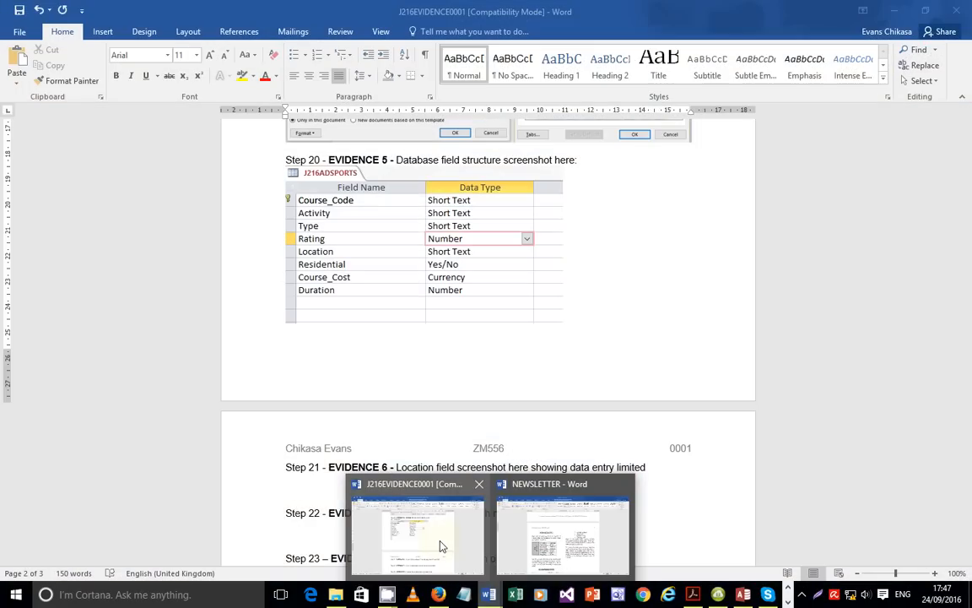
left_click(440, 546)
scroll(445, 428, "down", 2)
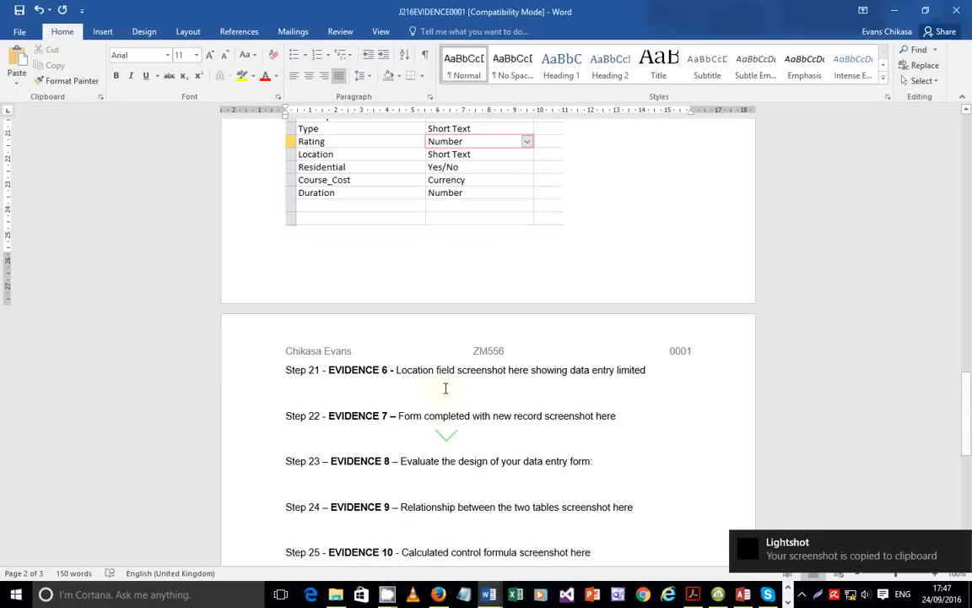
left_click(493, 393)
key("ctrl+v")
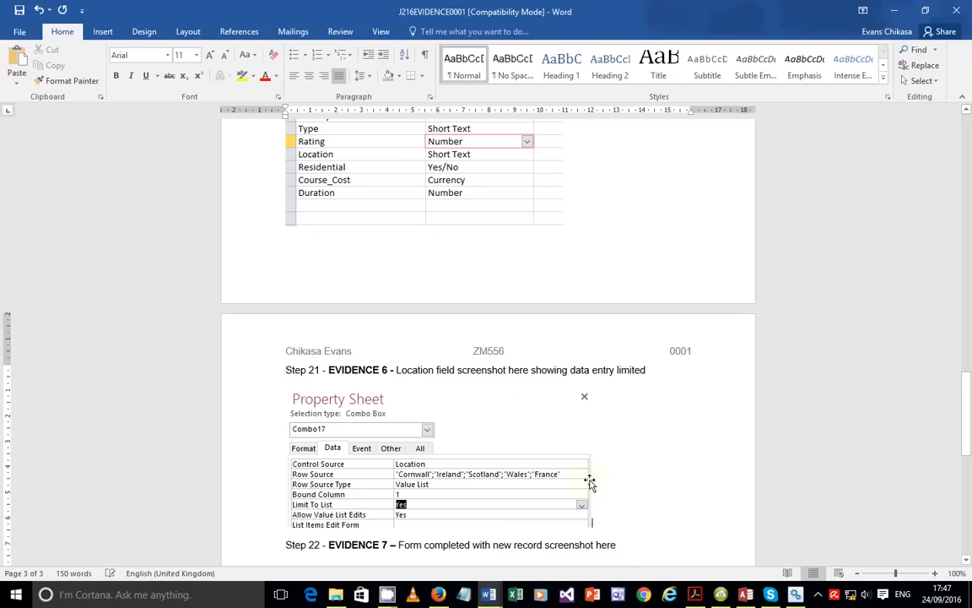
- Reread the Evidence 6 wording on limited data entry in the exam PDF and check it against Limit To List in Access
left_click(694, 595)
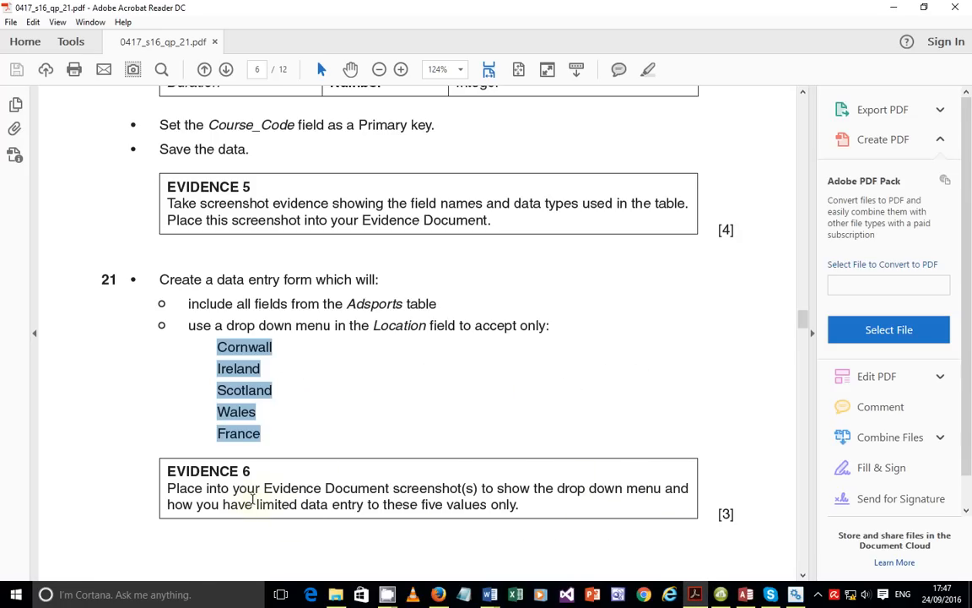
left_click_drag(256, 504, 344, 504)
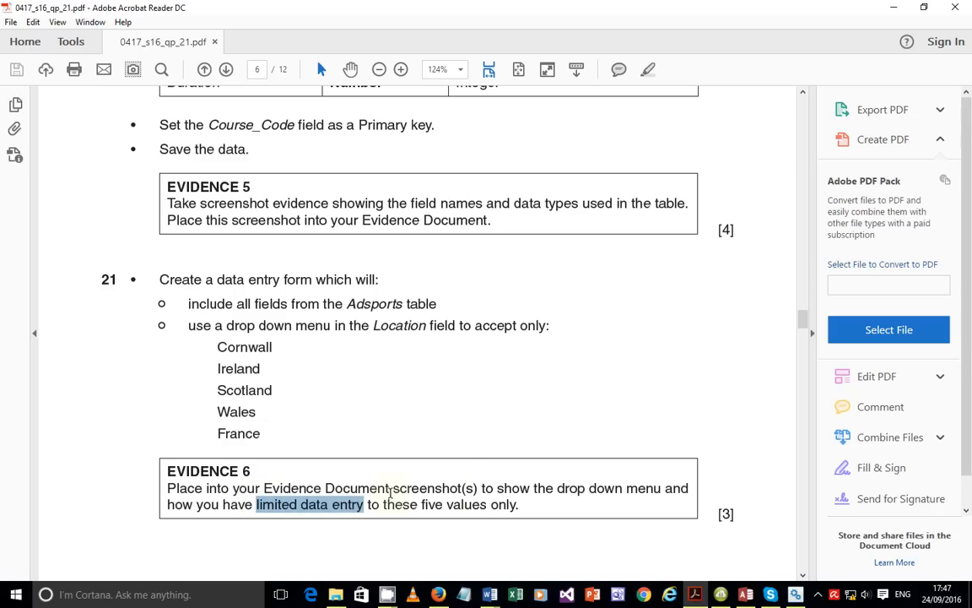
left_click(745, 595)
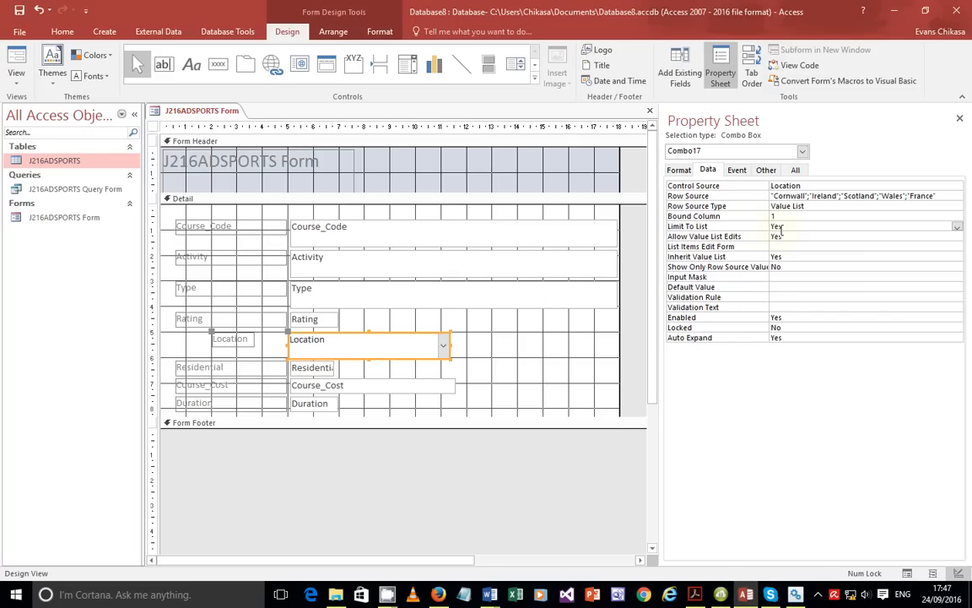
left_click(777, 227)
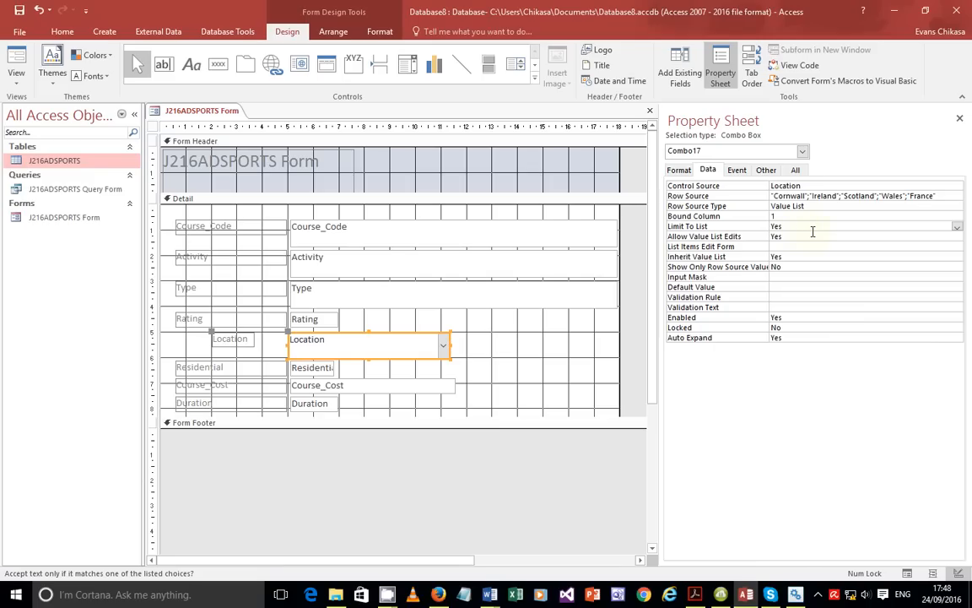
- Show the form in Form View and examine the values offered by the Location drop-down
left_click(26, 89)
left_click(50, 102)
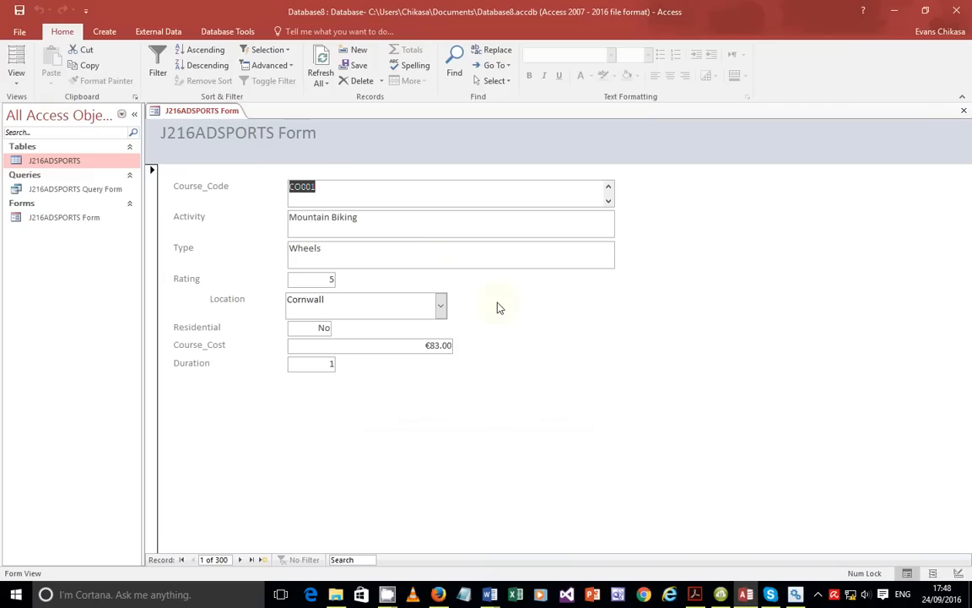
left_click(440, 306)
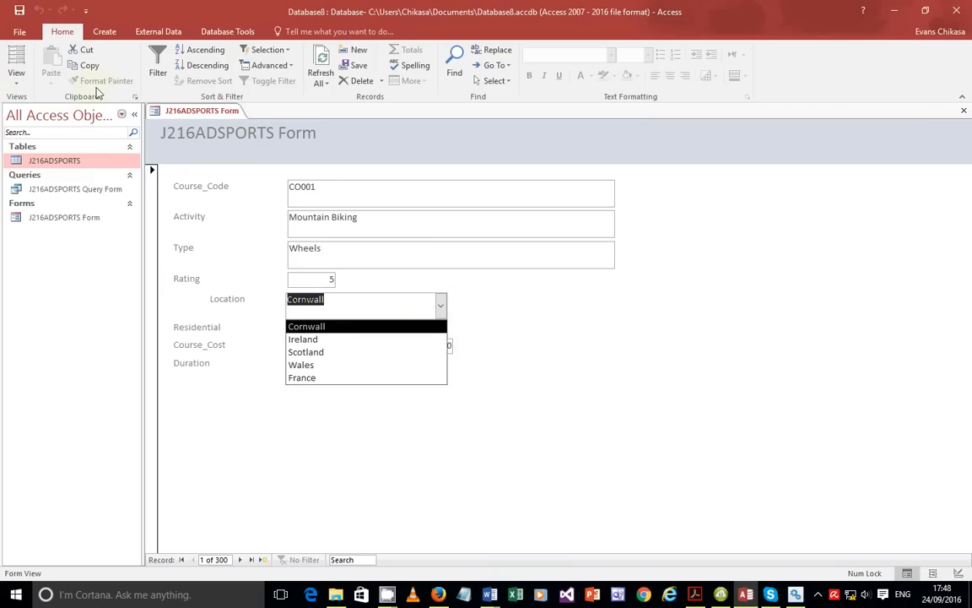
- In Design View, align the Location label with the other field labels, widen it to match them, and check the form in Form View
left_click(16, 74)
left_click(22, 162)
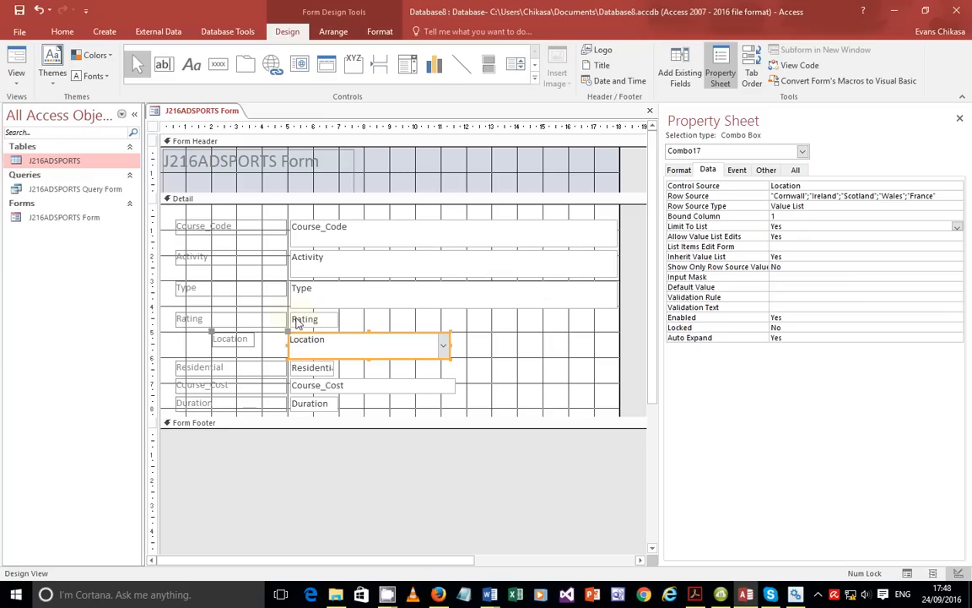
left_click_drag(211, 331, 179, 336)
left_click(211, 343)
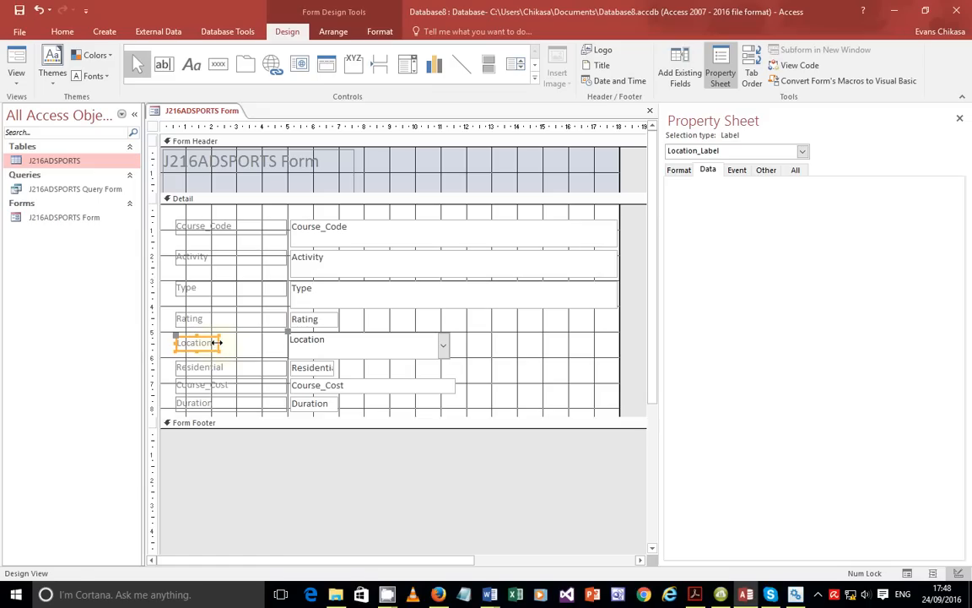
left_click_drag(217, 345, 284, 341)
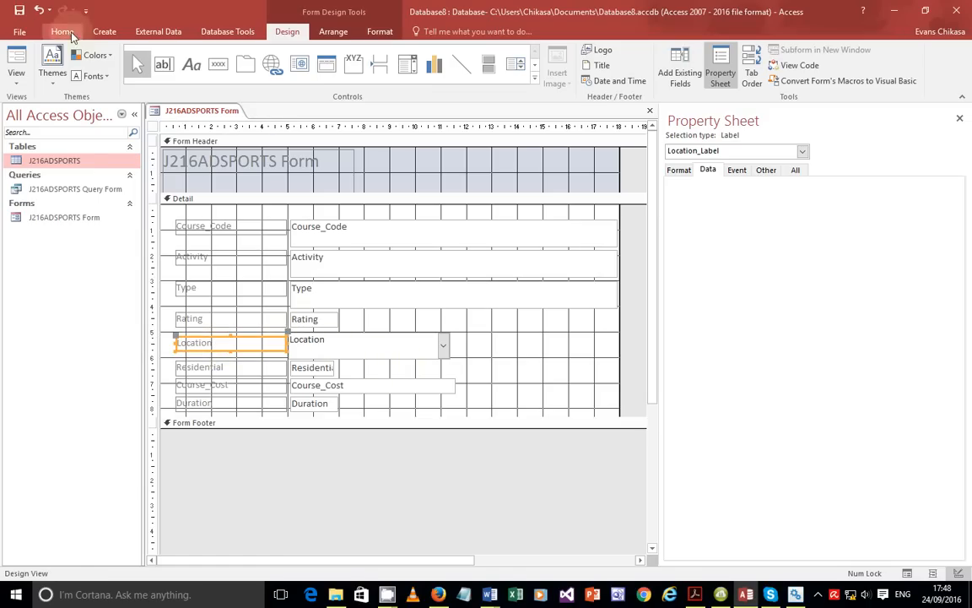
left_click(16, 73)
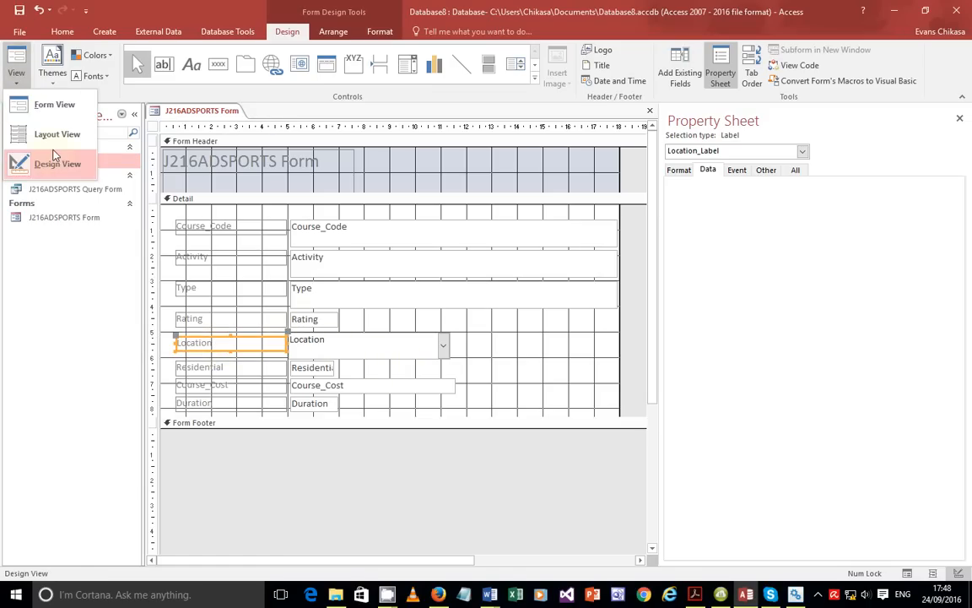
left_click(49, 103)
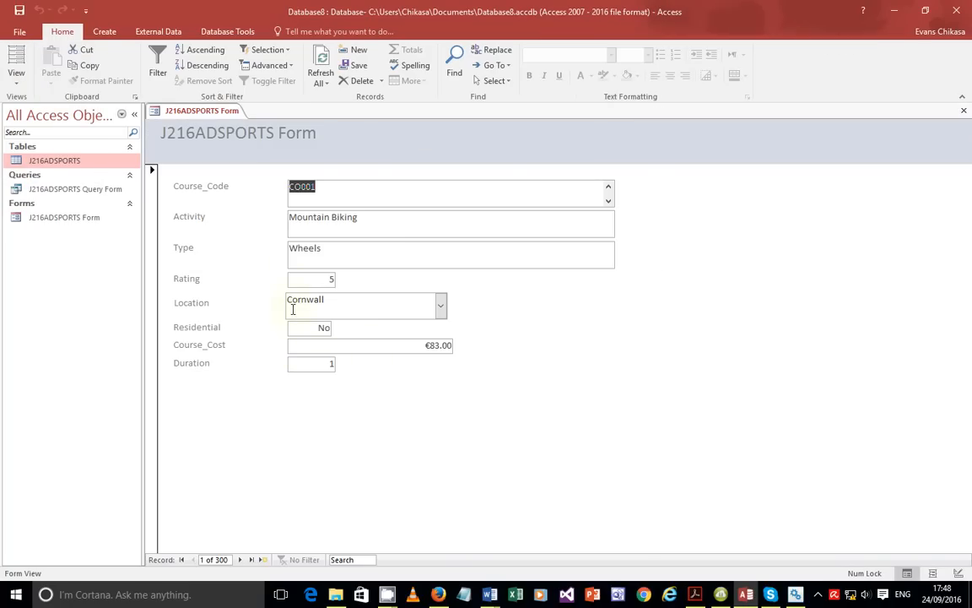
- In Design View, nudge the Location combo box into line with the other fields and check the form in Form View
left_click(16, 85)
left_click(38, 162)
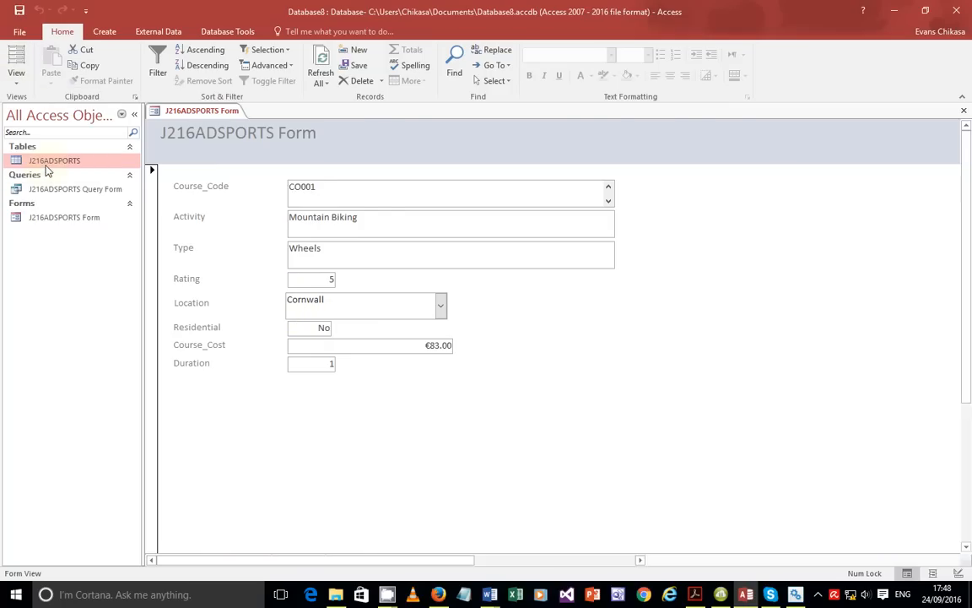
left_click(297, 337)
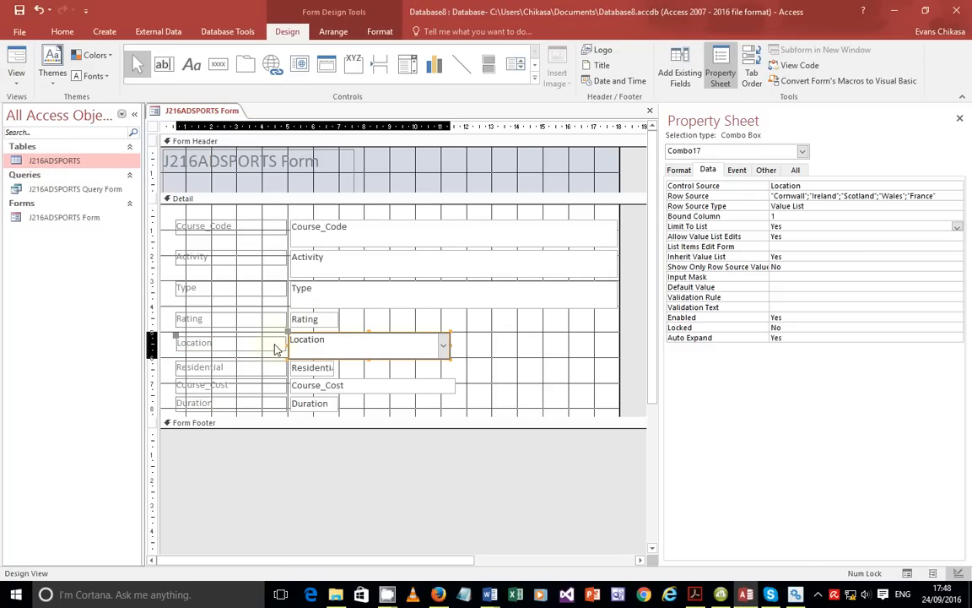
left_click_drag(287, 332, 290, 333)
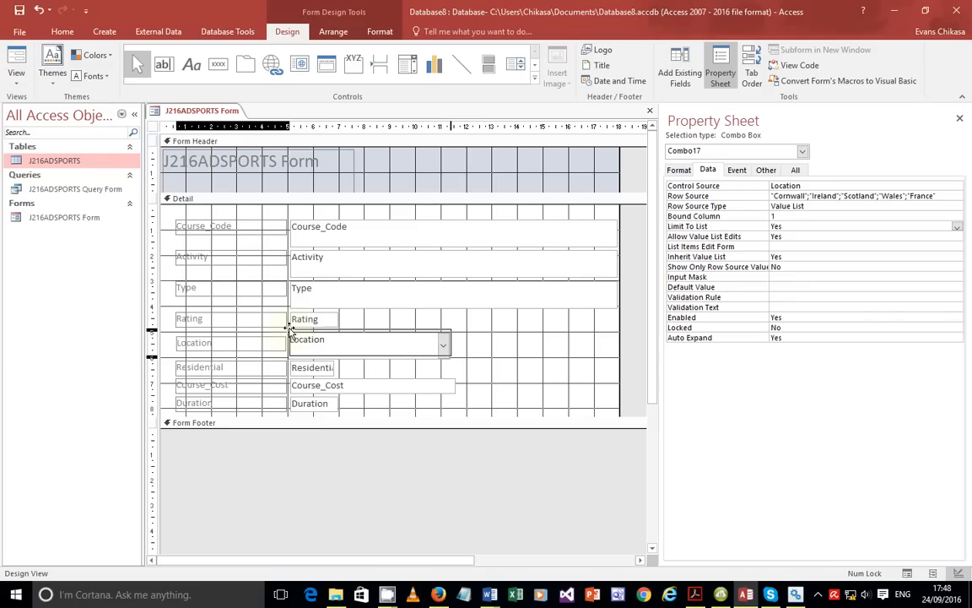
left_click_drag(291, 331, 290, 329)
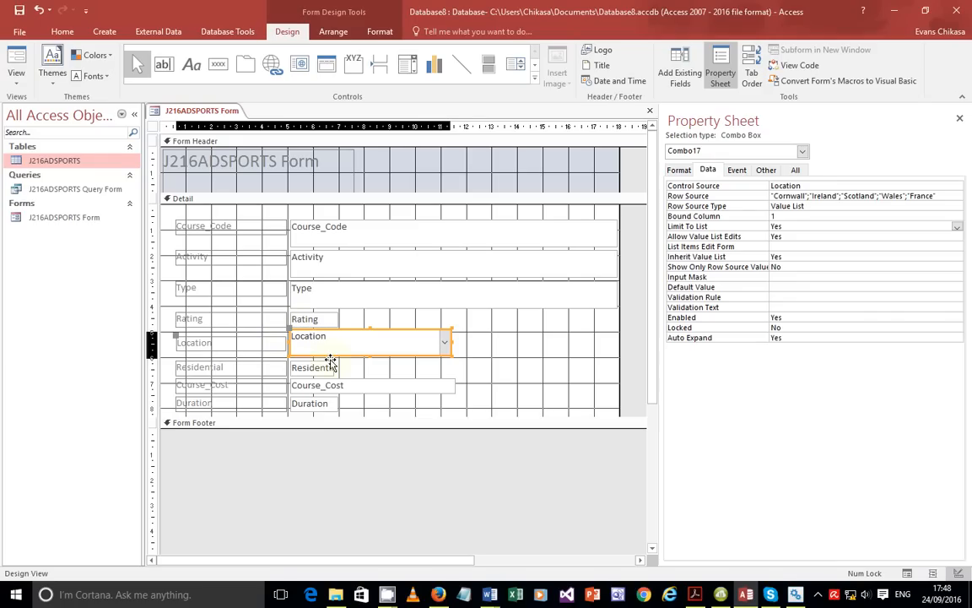
left_click(31, 83)
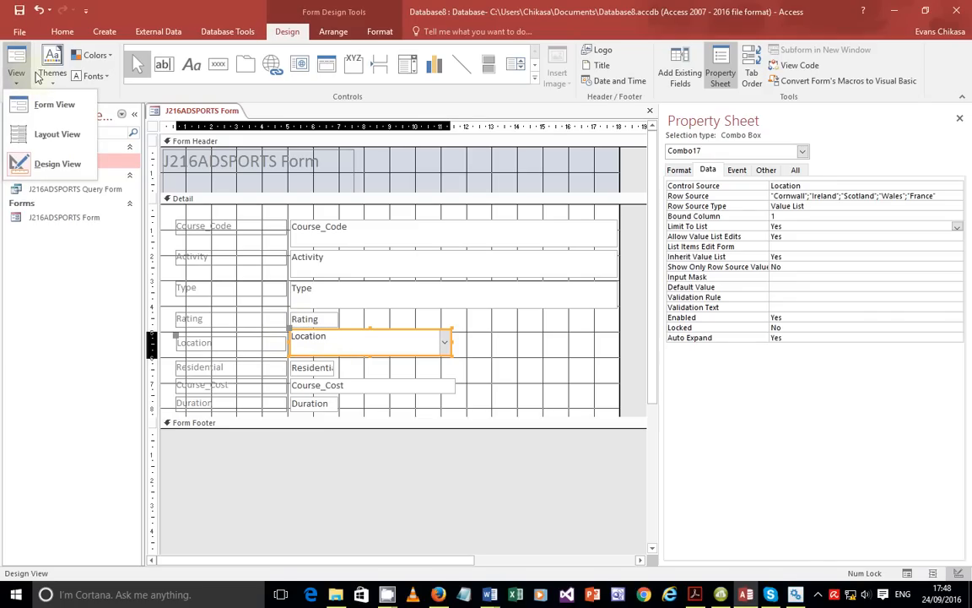
left_click(44, 102)
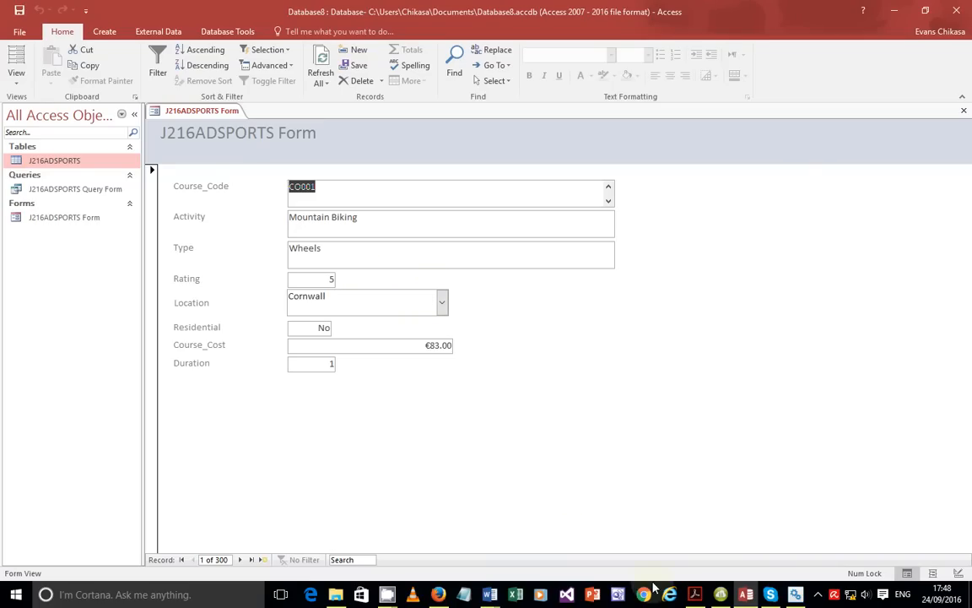
- Read question 22's new record and the Evidence 7 requirement in the exam PDF, and return to the form in Access
left_click(695, 594)
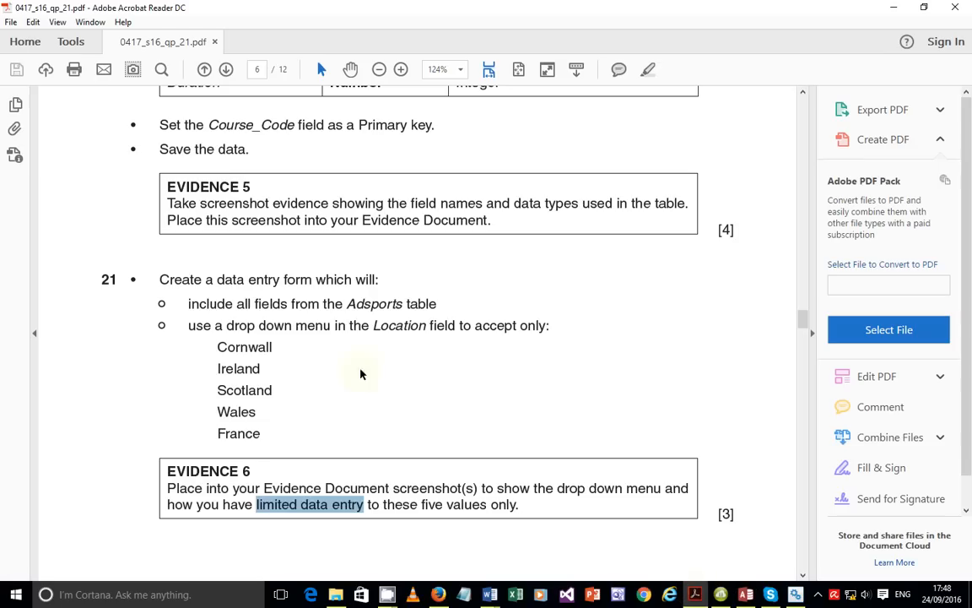
scroll(360, 374, "down", 7)
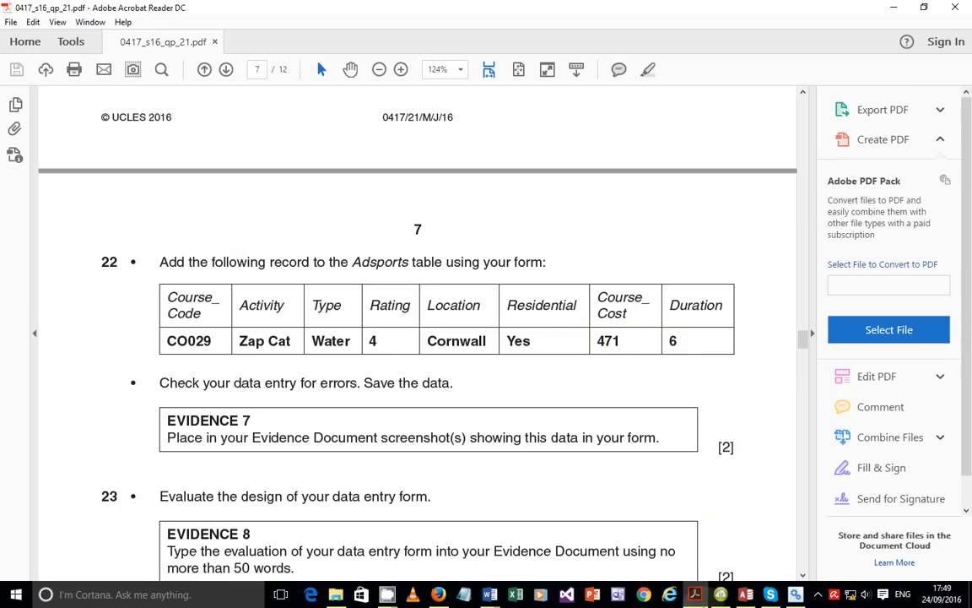
mouse_move(701, 596)
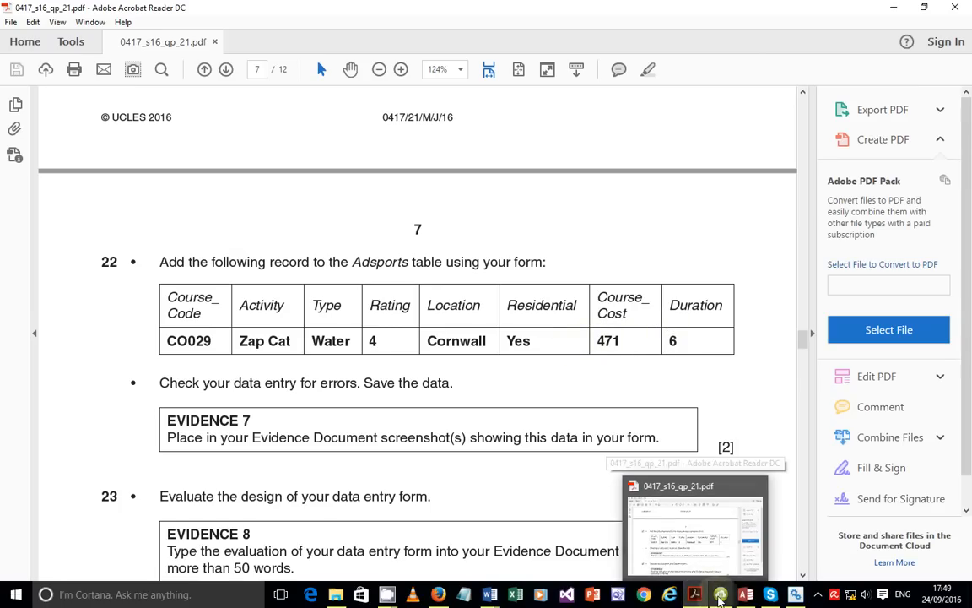
left_click(747, 594)
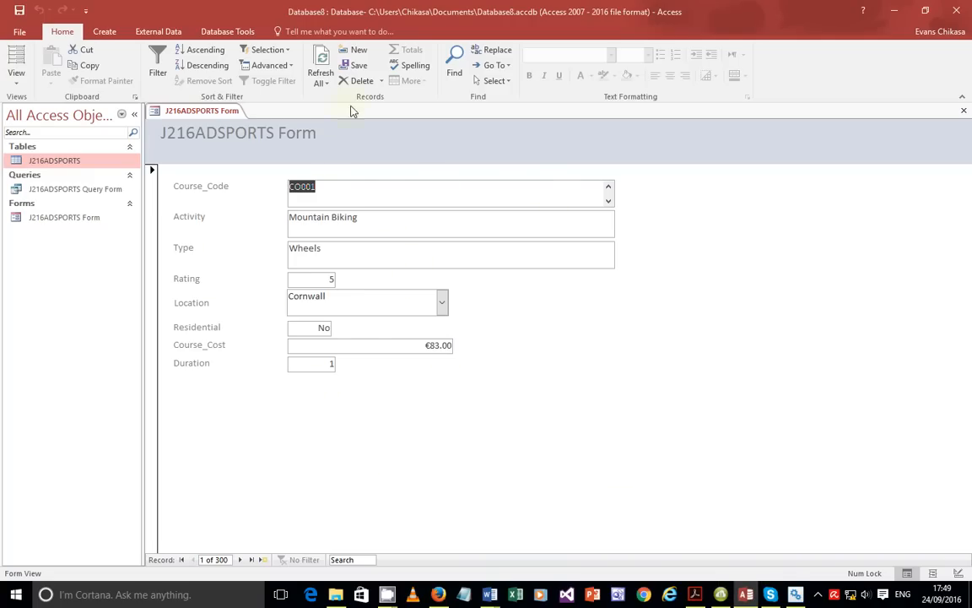
- Browse forward through the existing records in the form, up to record 10
left_click(240, 559)
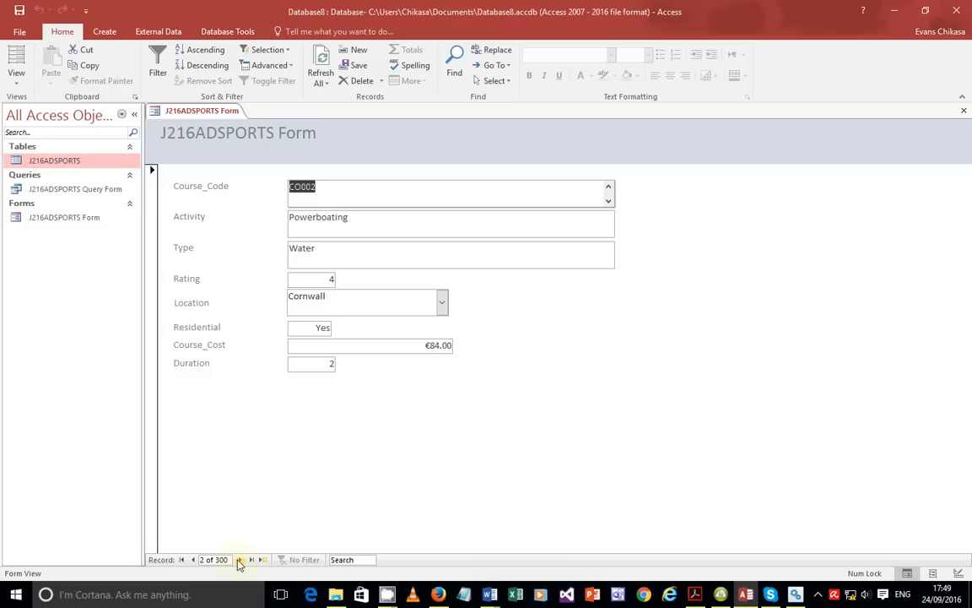
left_click(240, 560)
left_click(239, 559)
left_click(239, 560)
left_click(239, 560)
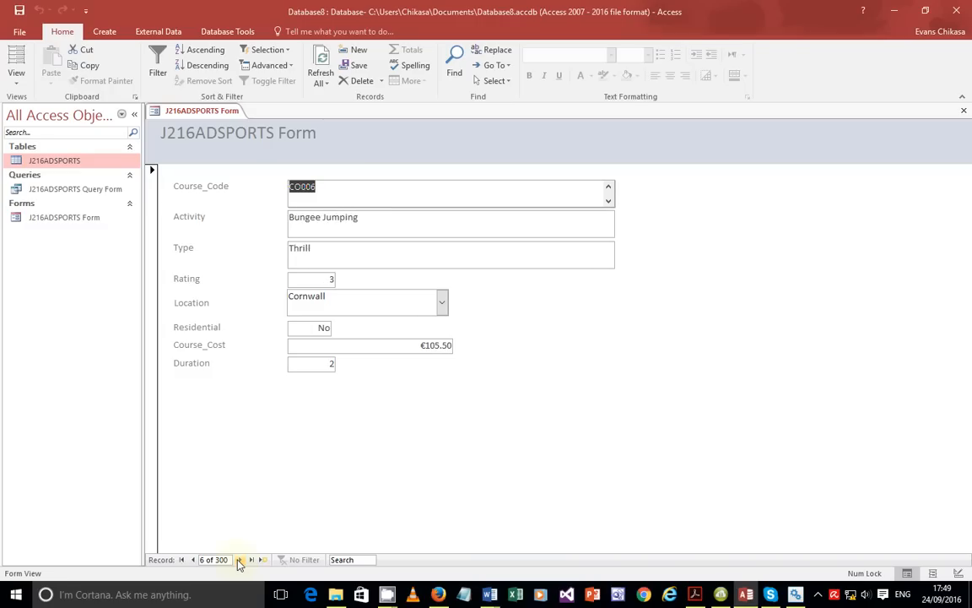
left_click(240, 560)
left_click(240, 560)
left_click(240, 560)
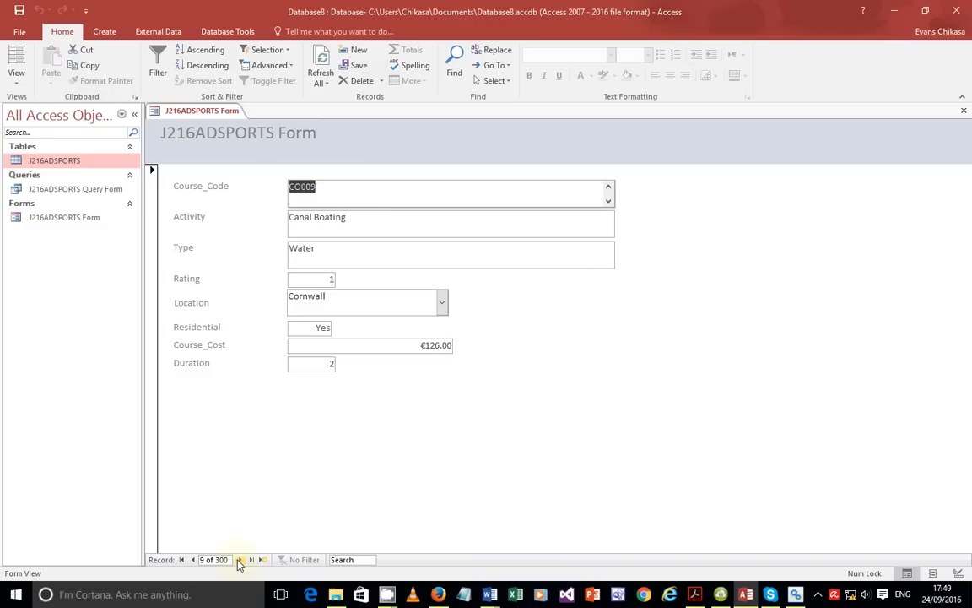
left_click(240, 559)
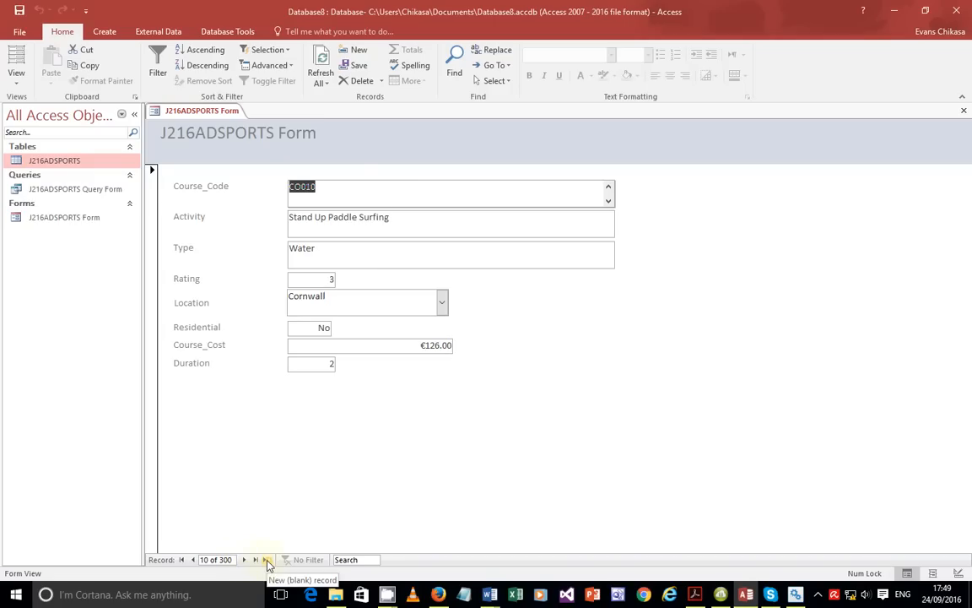
- Start a new record in the form with Course_Code CO029, Activity Zap Cat, Type Water and Rating 4
left_click(266, 559)
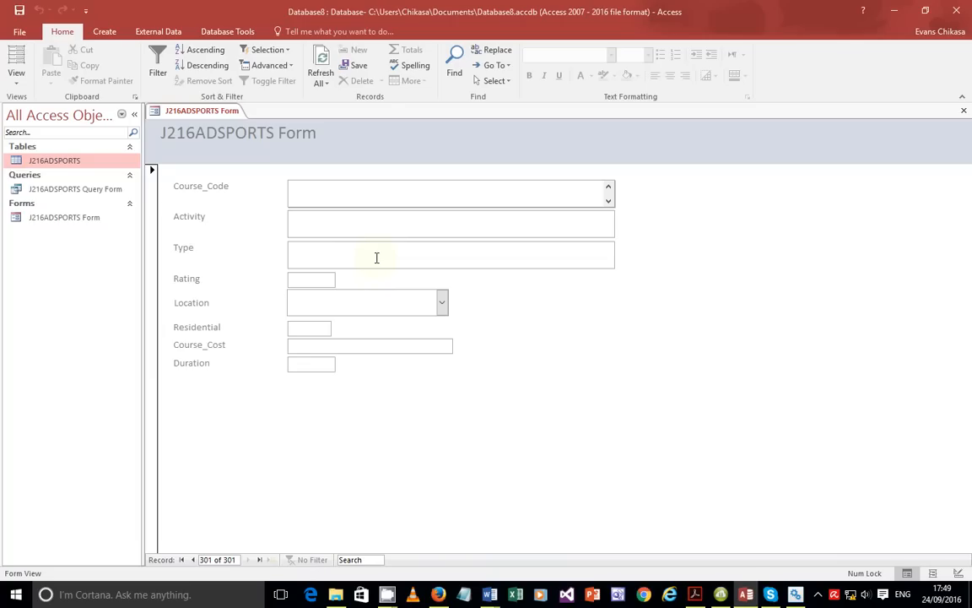
type("CO029")
key("Tab")
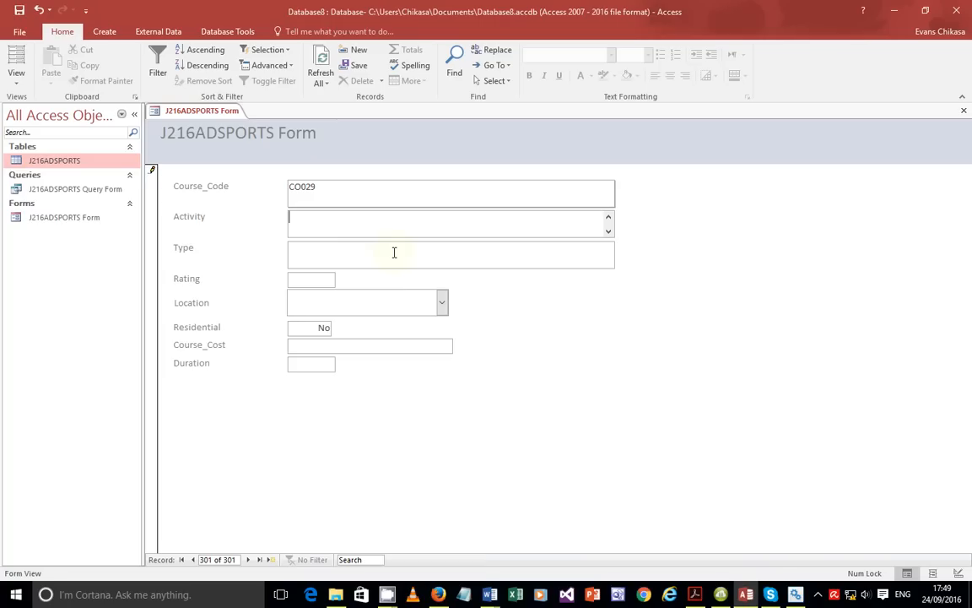
type("Zap Cat")
key("Tab")
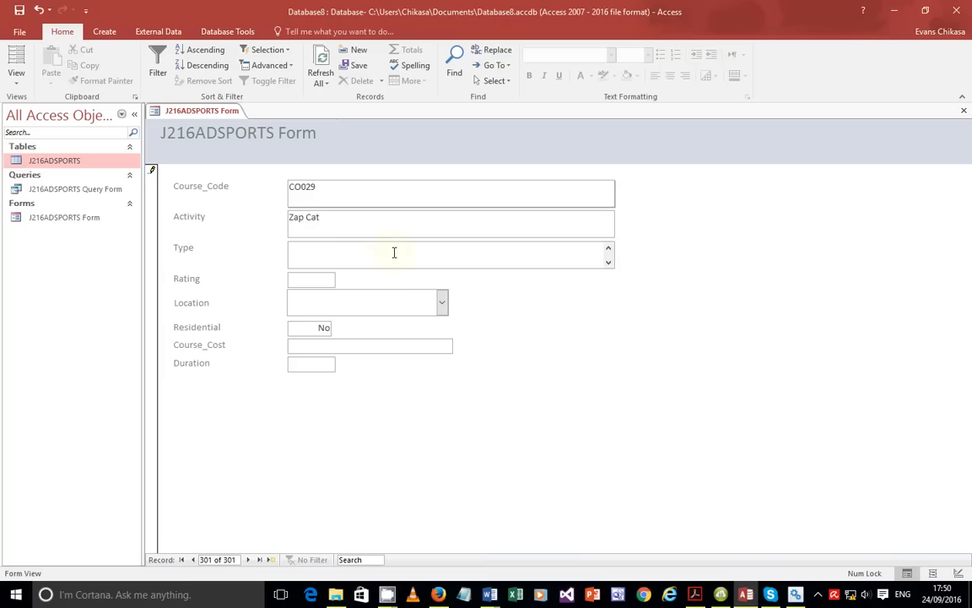
type("Water")
key("Tab")
type("4")
key("Tab")
key("Tab")
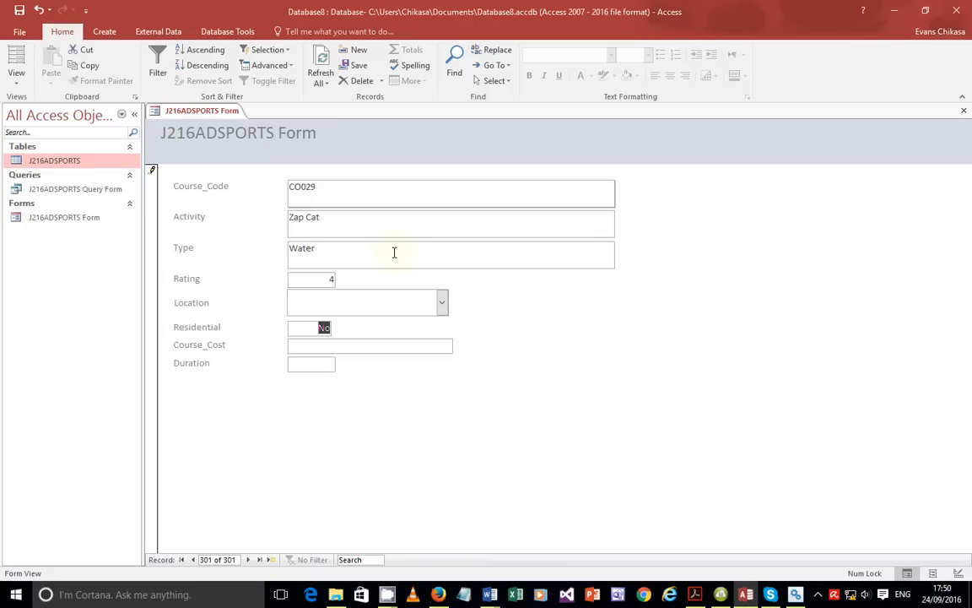
- Complete the CO029 record with Location Cornwall, Residential Yes, Course_Cost 471 and Duration 6, and save it
left_click(440, 302)
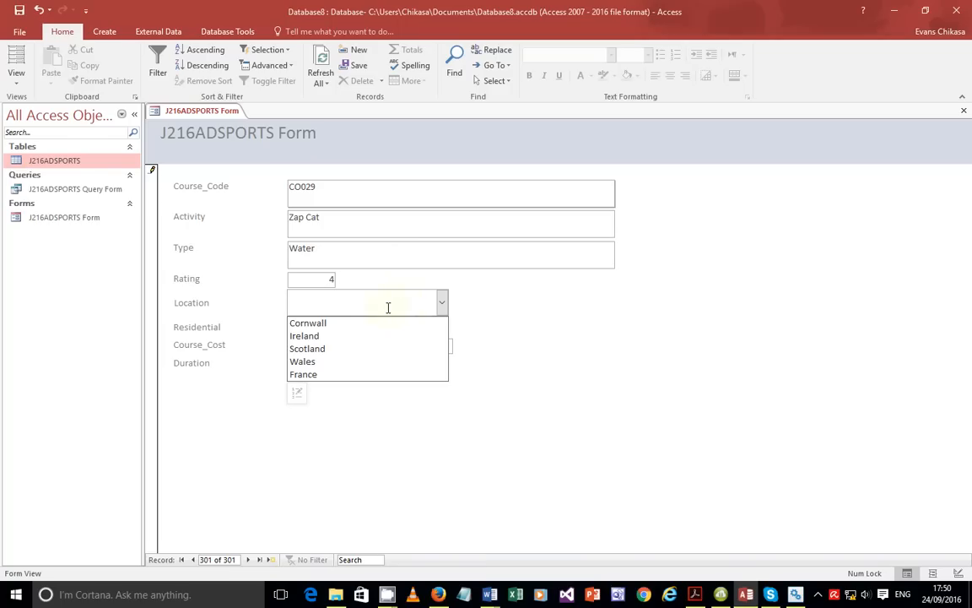
left_click(319, 323)
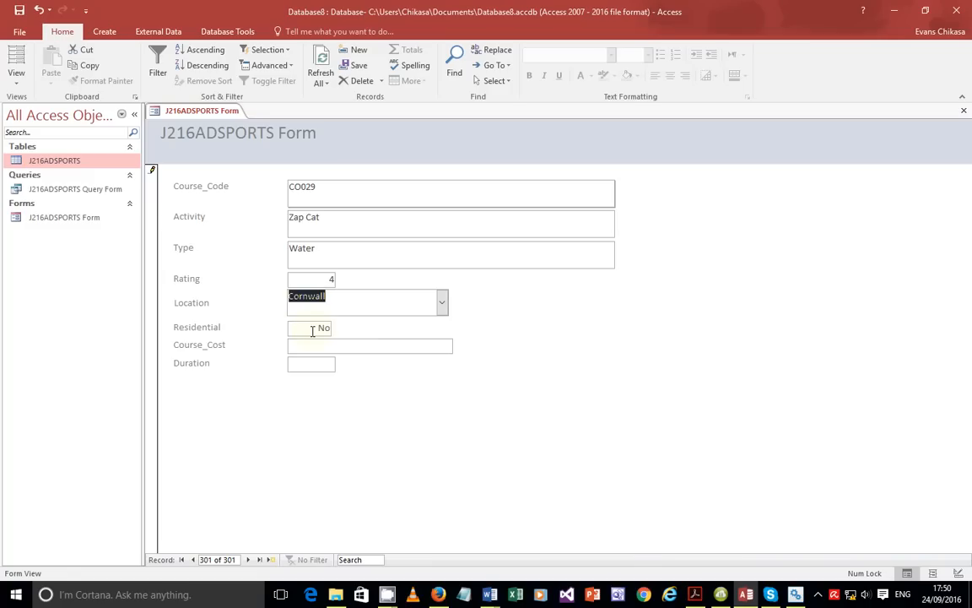
left_click(312, 331)
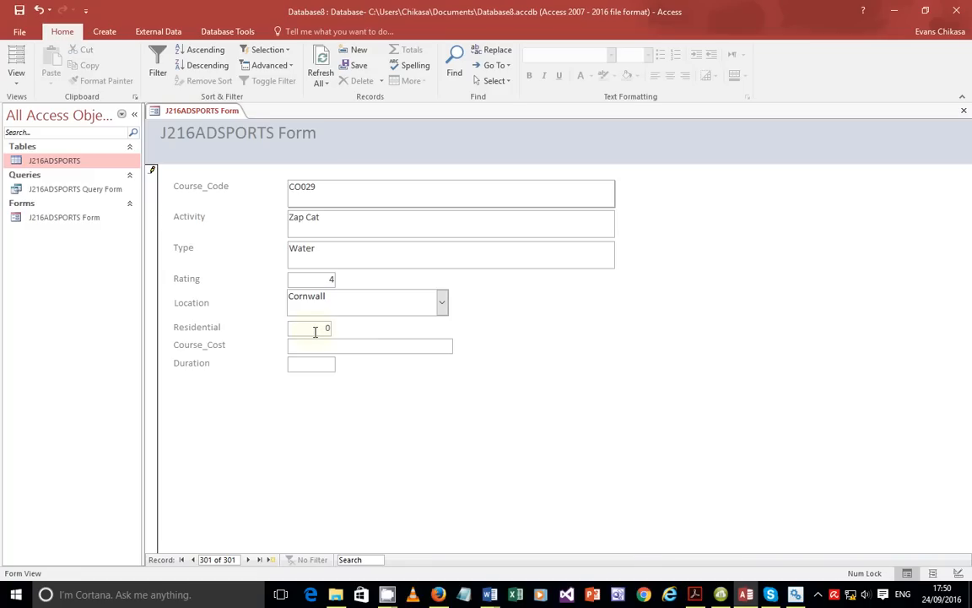
key("BackSpace")
type("Yes")
left_click(306, 344)
type("471")
left_click(308, 364)
type("6")
left_click(19, 10)
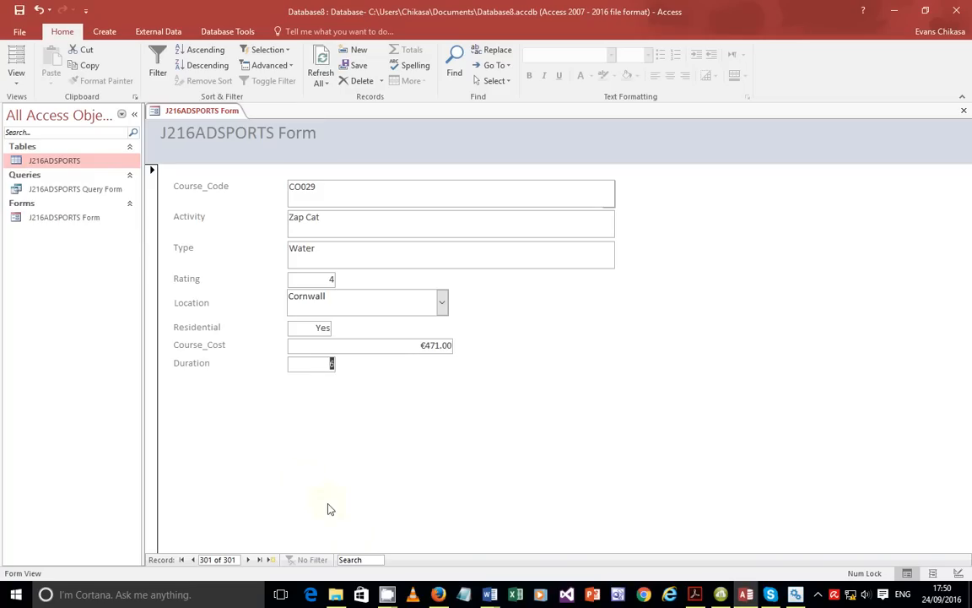
- Check the saved CO029 record against question 22 in the exam PDF, and return to the form in Access
left_click(191, 563)
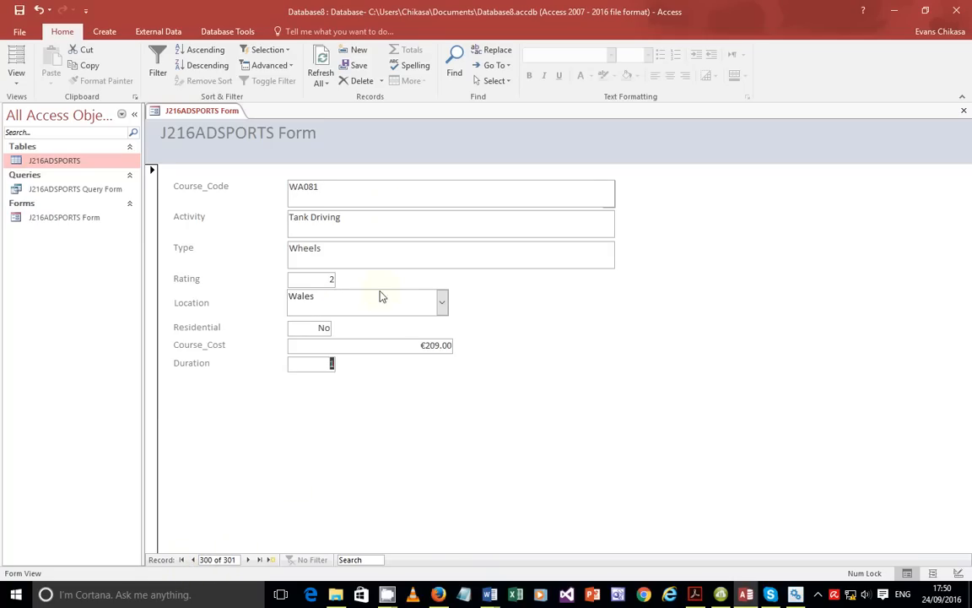
left_click(246, 560)
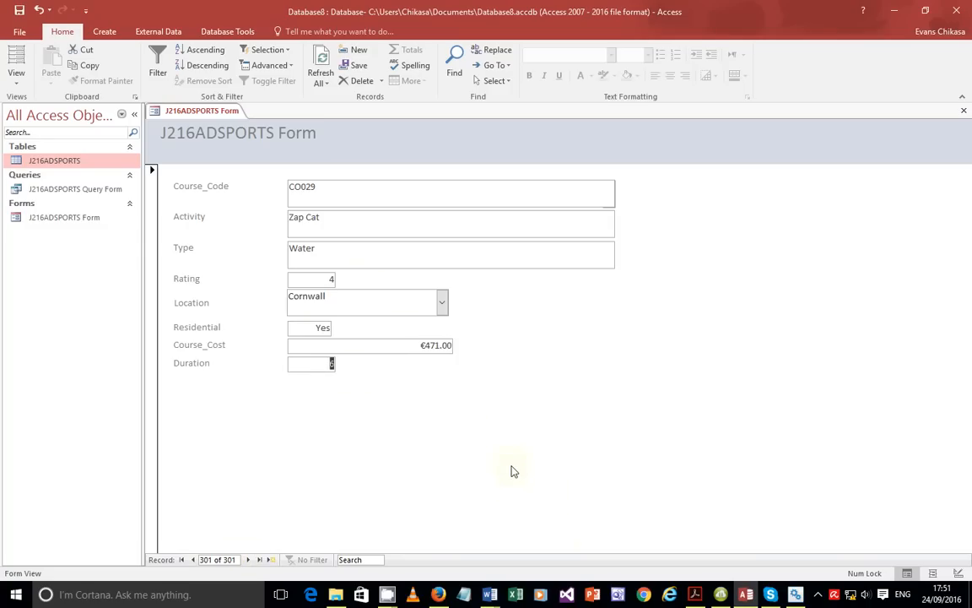
key("alt+Tab")
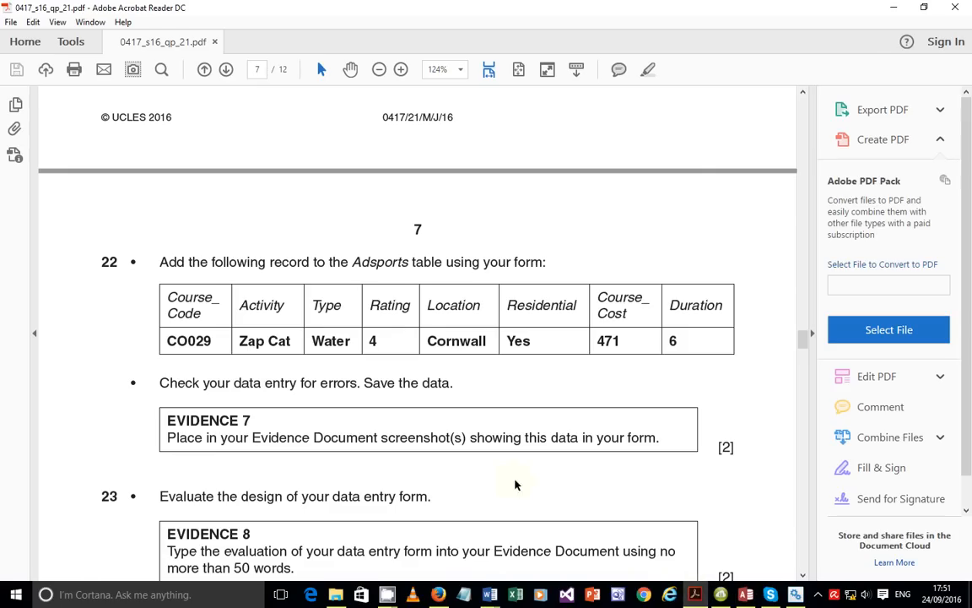
scroll(314, 388, "down", 1)
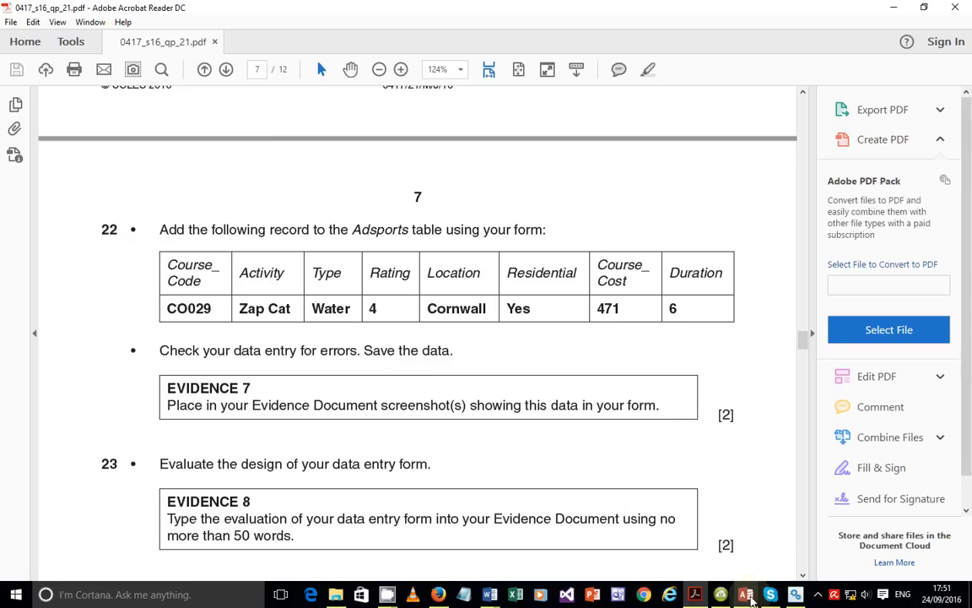
left_click(748, 595)
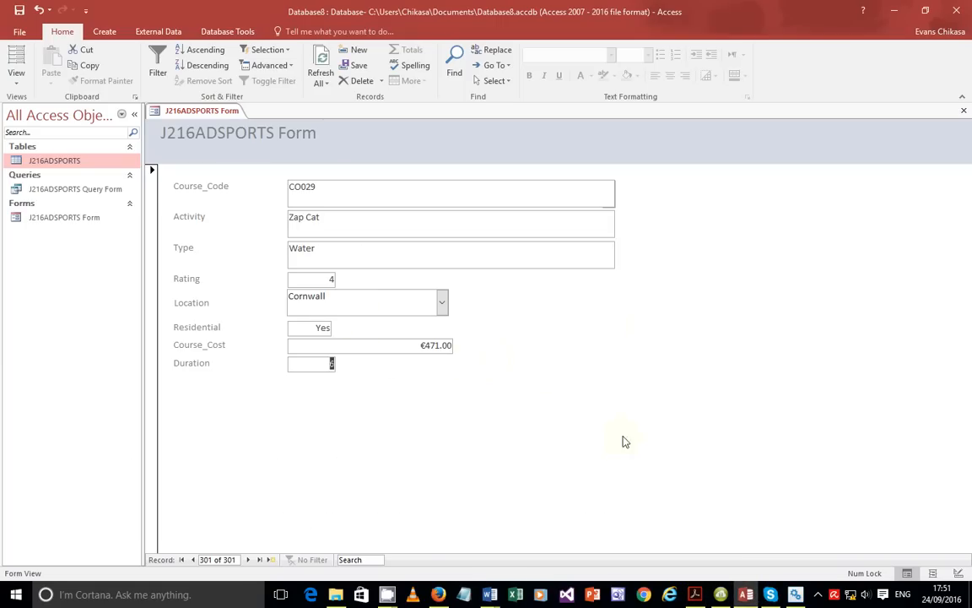
- Copy a screenshot of the completed CO029 form and paste it under Evidence 7 in the Word evidence document
key("Print")
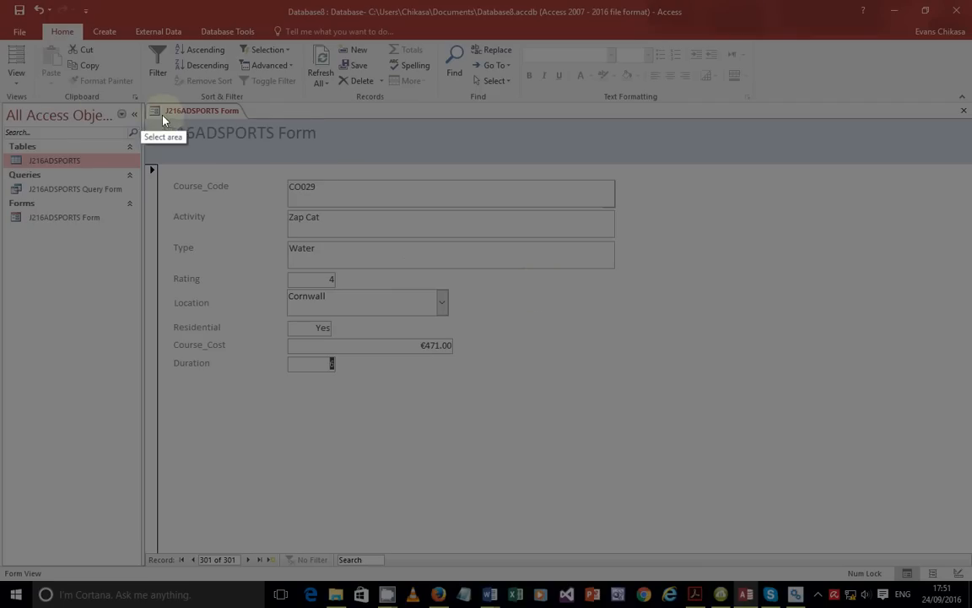
mouse_move(144, 102)
left_mouse_down()
mouse_move(341, 234)
mouse_move(675, 428)
mouse_move(662, 425)
mouse_move(671, 394)
left_mouse_up()
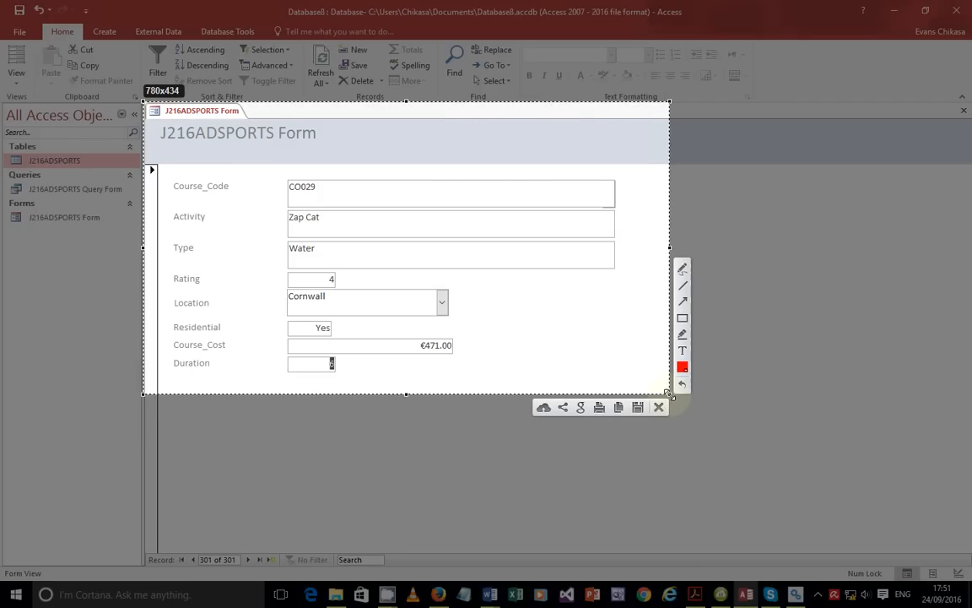
left_click(625, 406)
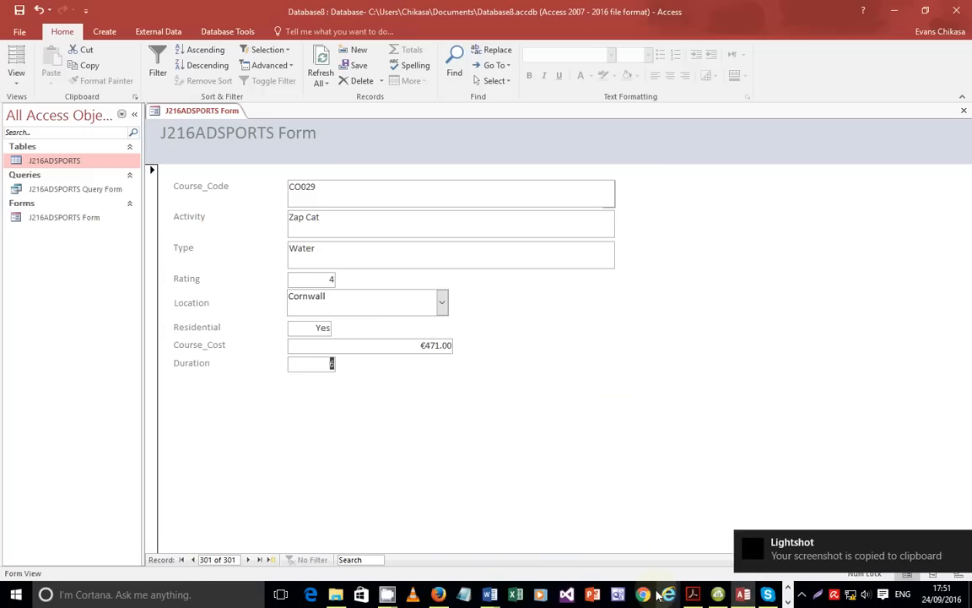
mouse_move(489, 596)
left_click(402, 540)
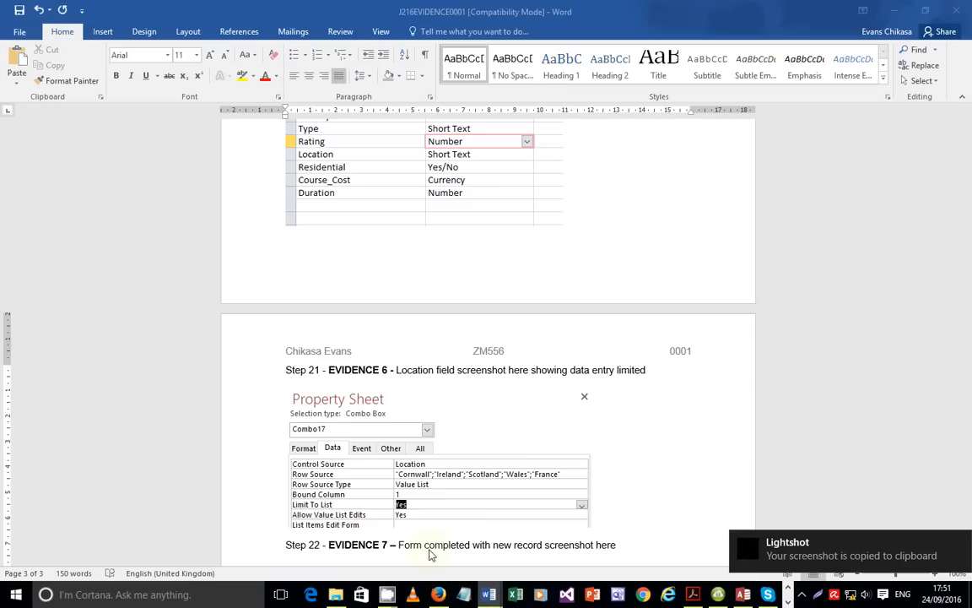
scroll(422, 405, "down", 5)
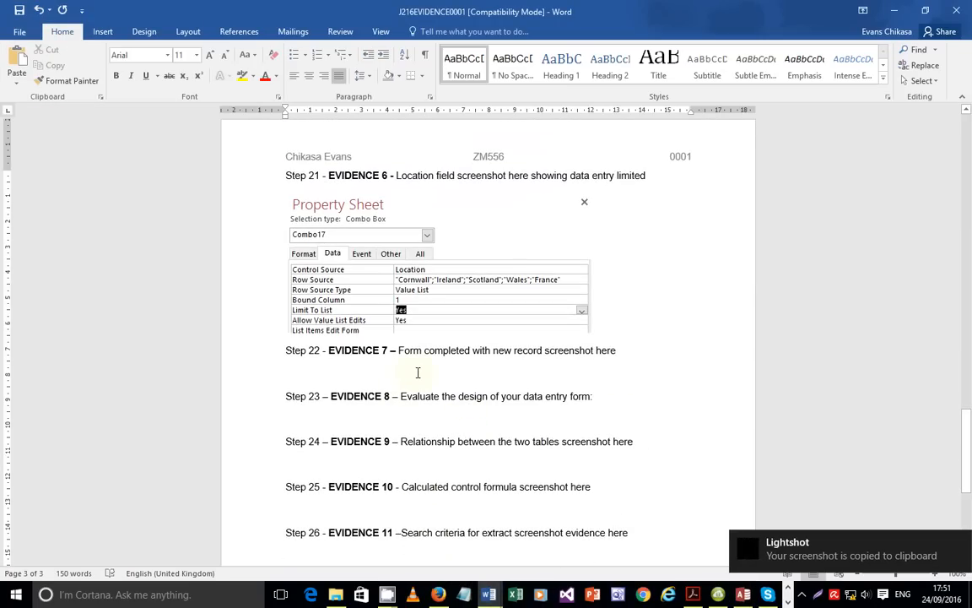
left_click(418, 372)
key("ctrl+v")
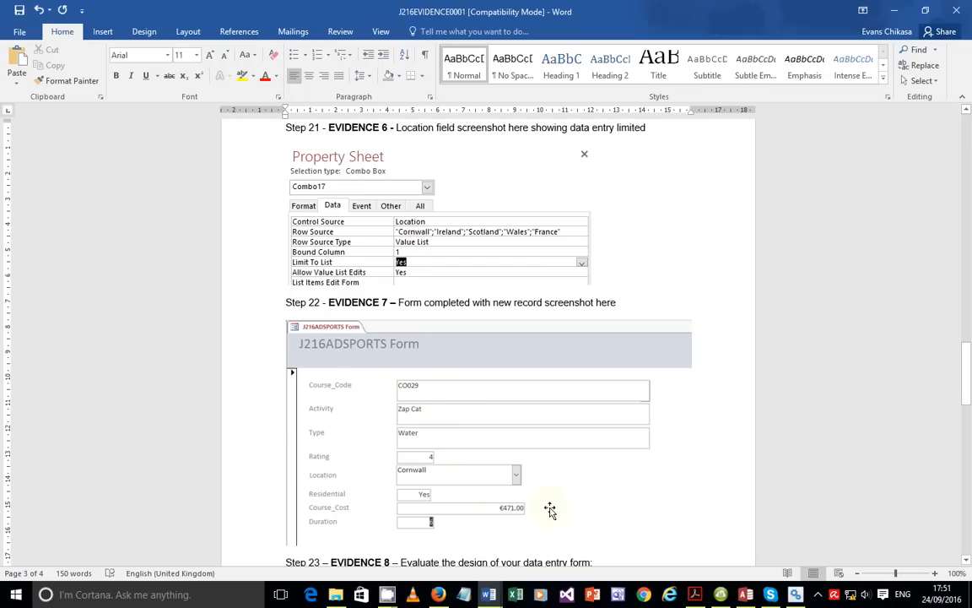
scroll(540, 474, "down", 3)
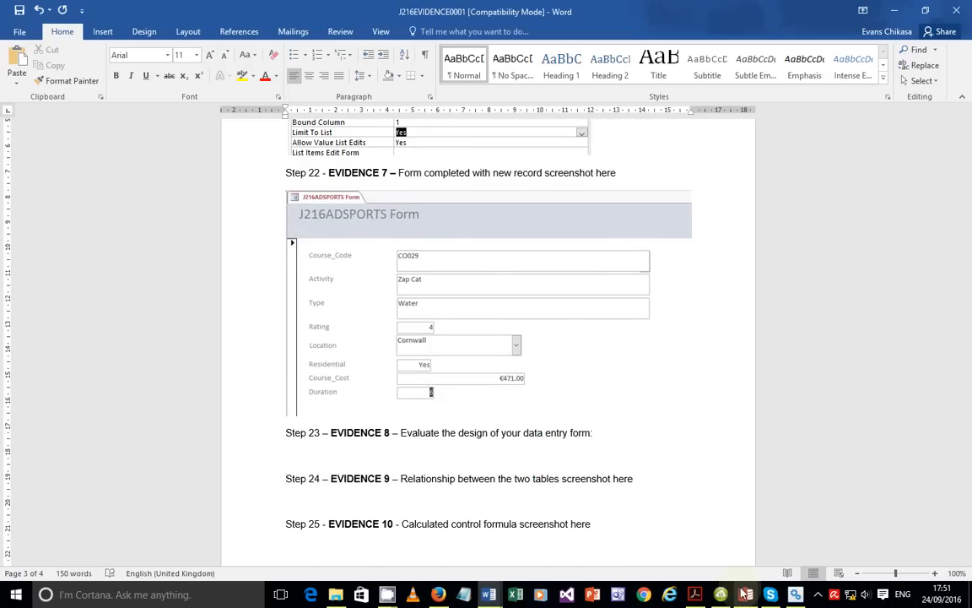
- Read question 23 and the Evidence 8 requirement in the exam PDF, and return to the form in Access
key("alt+Tab")
scroll(438, 445, "down", 3)
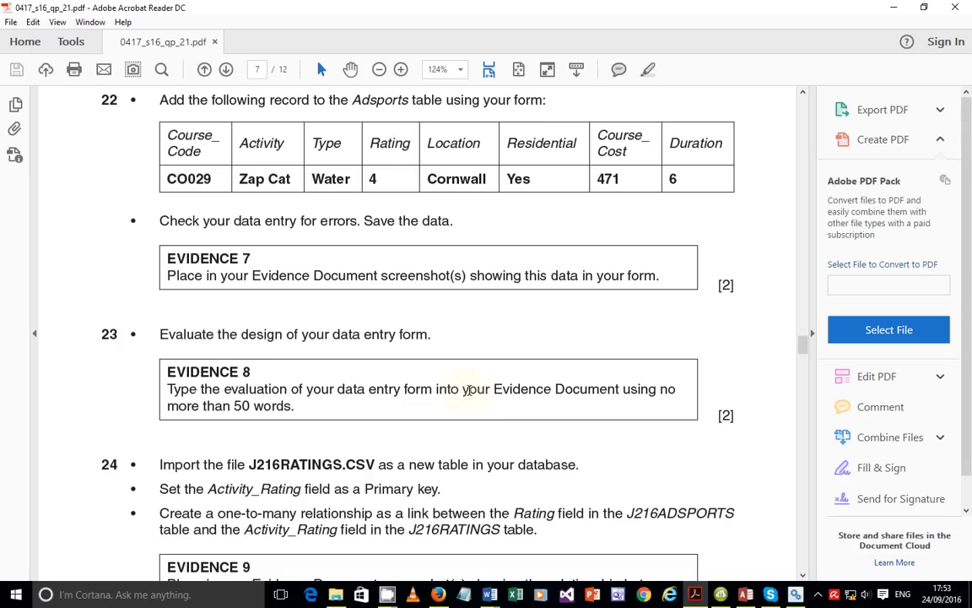
left_click_drag(477, 389, 559, 397)
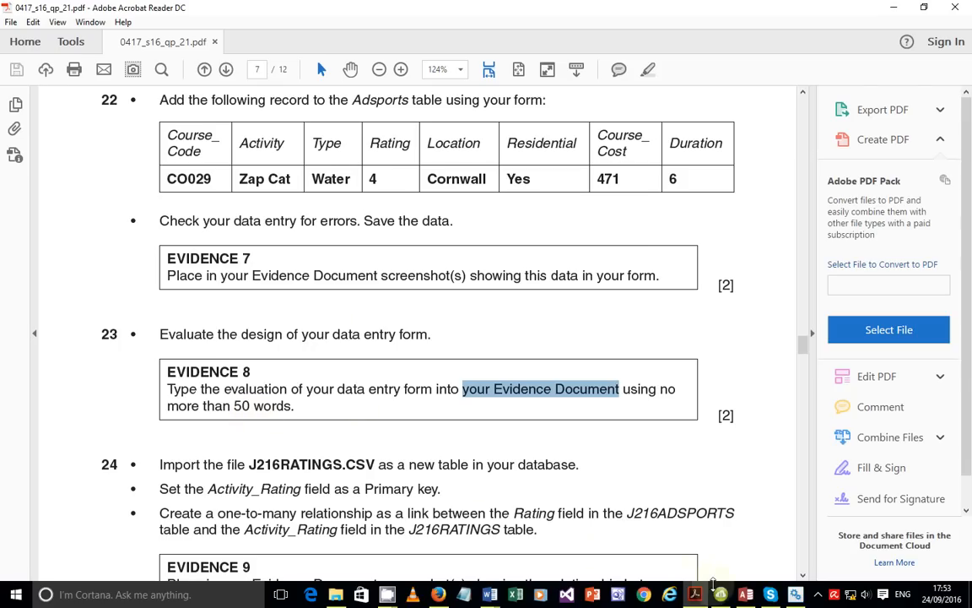
left_click(745, 595)
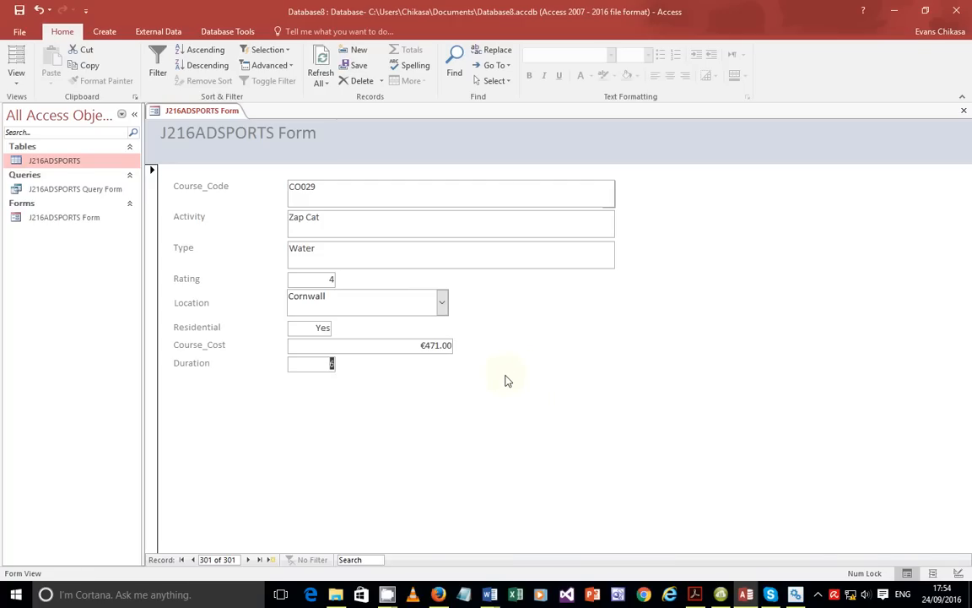
- Capture the form window and annotate Location with the red note "less errors are made because of the drop down menu" and an arrow
key("Print")
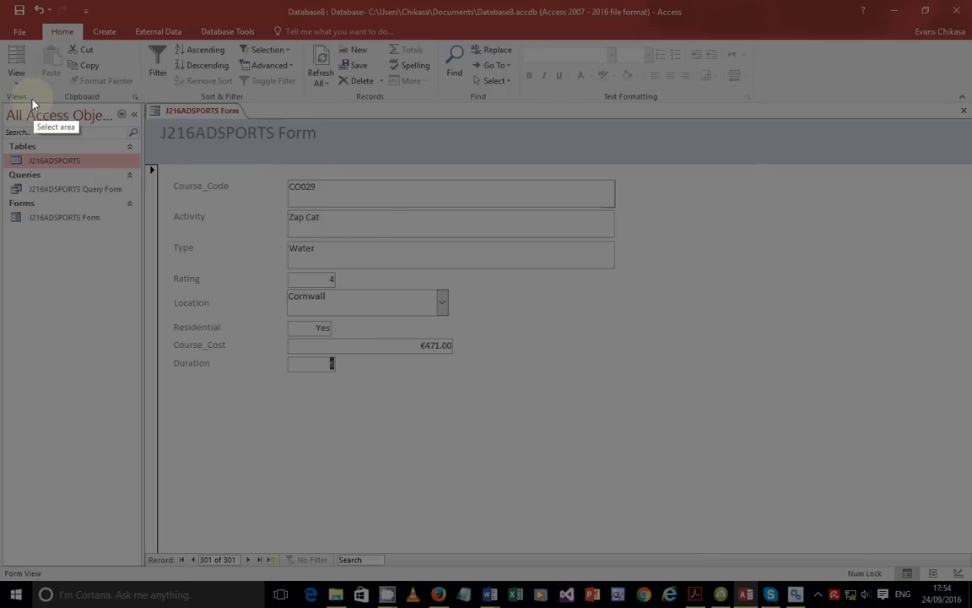
mouse_move(10, 100)
left_mouse_down()
mouse_move(326, 204)
mouse_move(875, 500)
mouse_move(875, 517)
mouse_move(968, 564)
left_mouse_up()
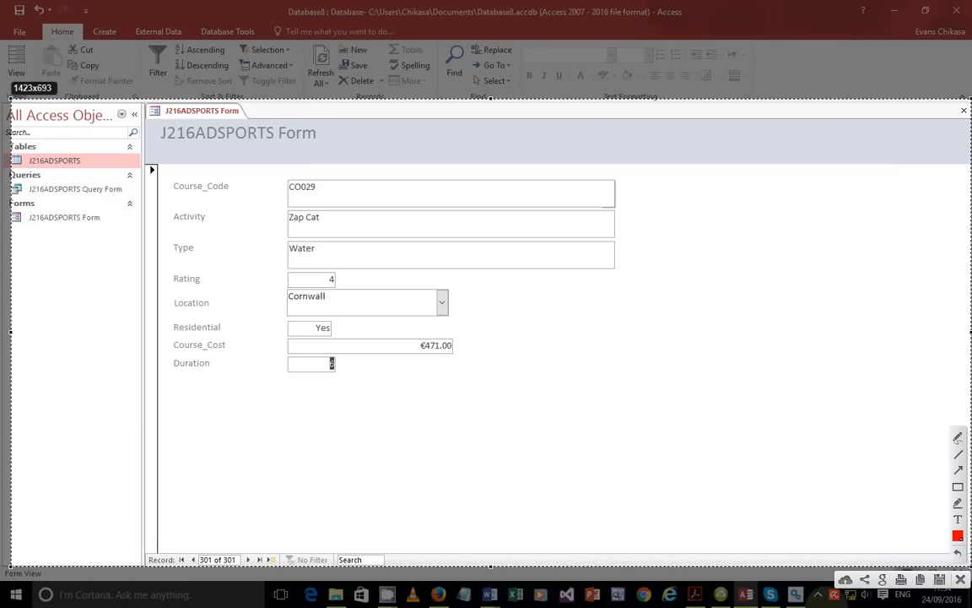
left_click(957, 521)
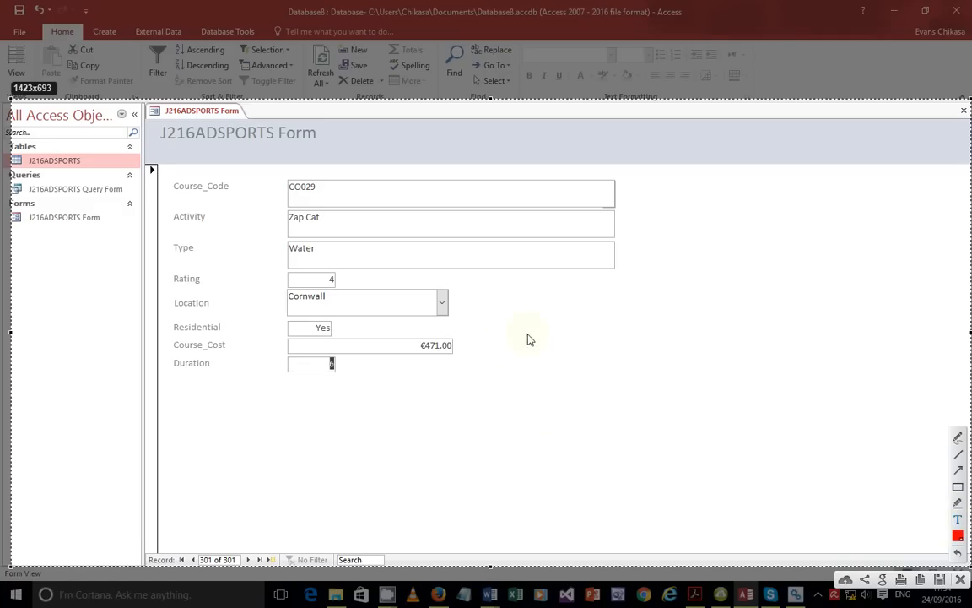
left_click(461, 302)
type("less errors are made")
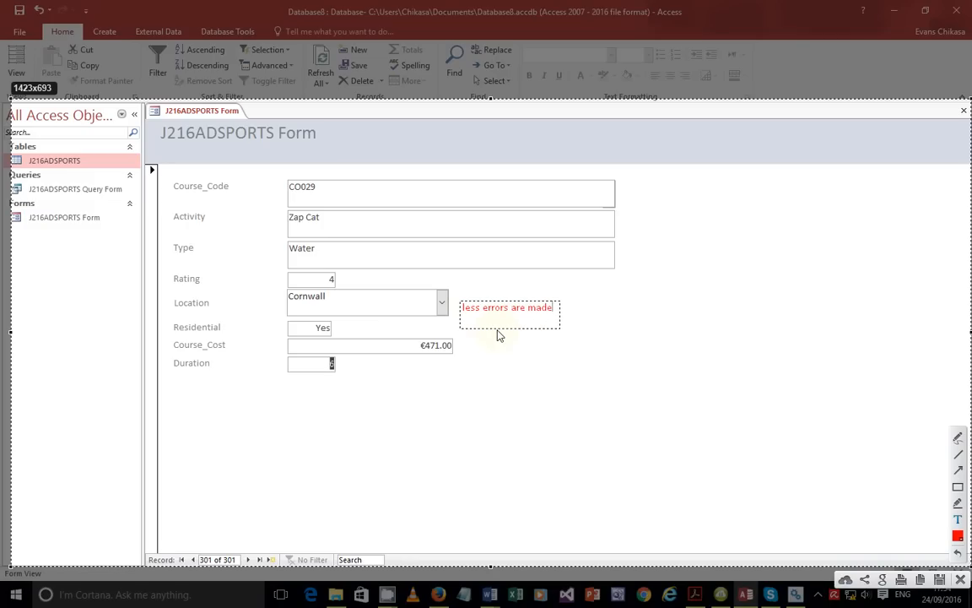
type(" because ")
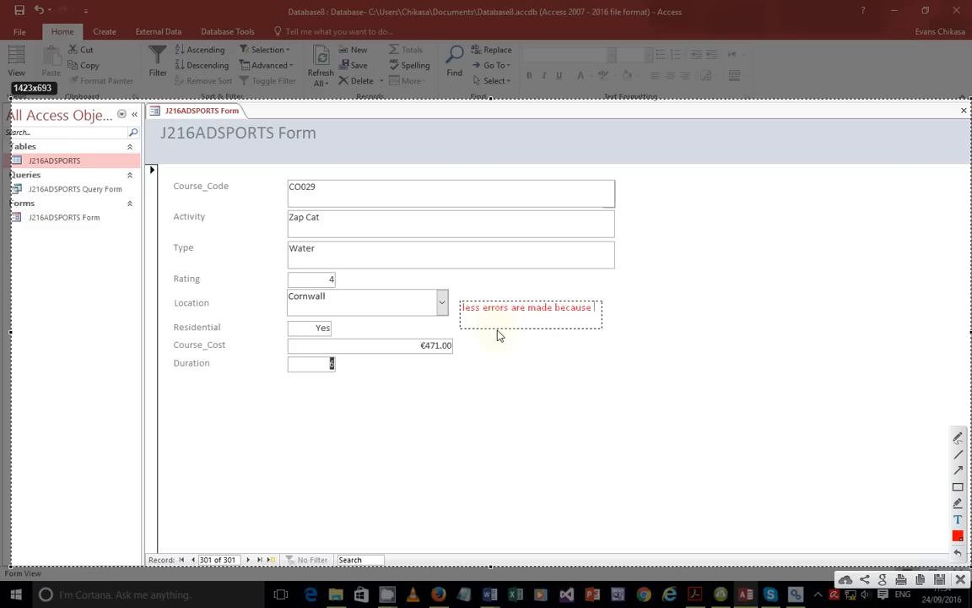
type("of the drop")
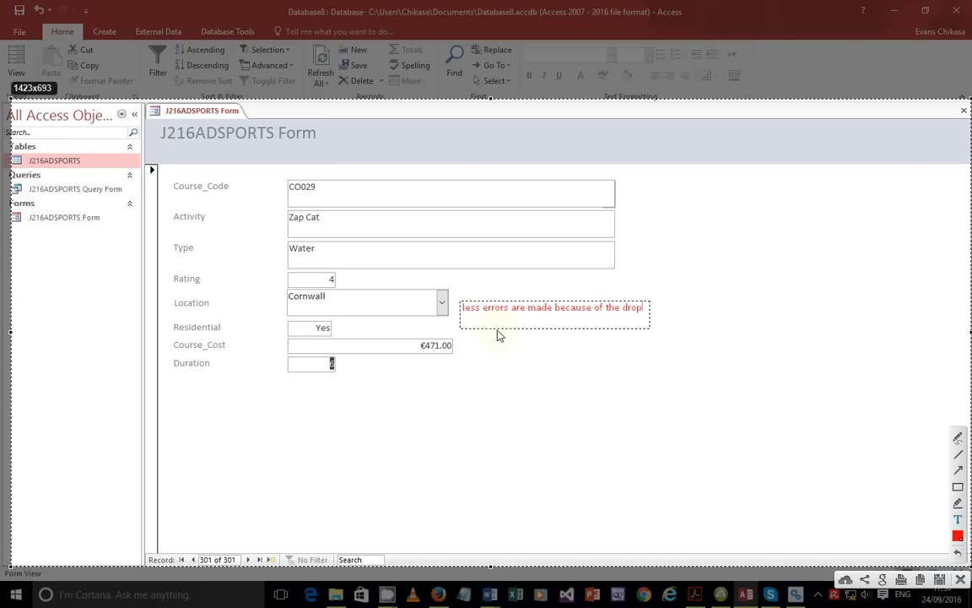
type(" down menu")
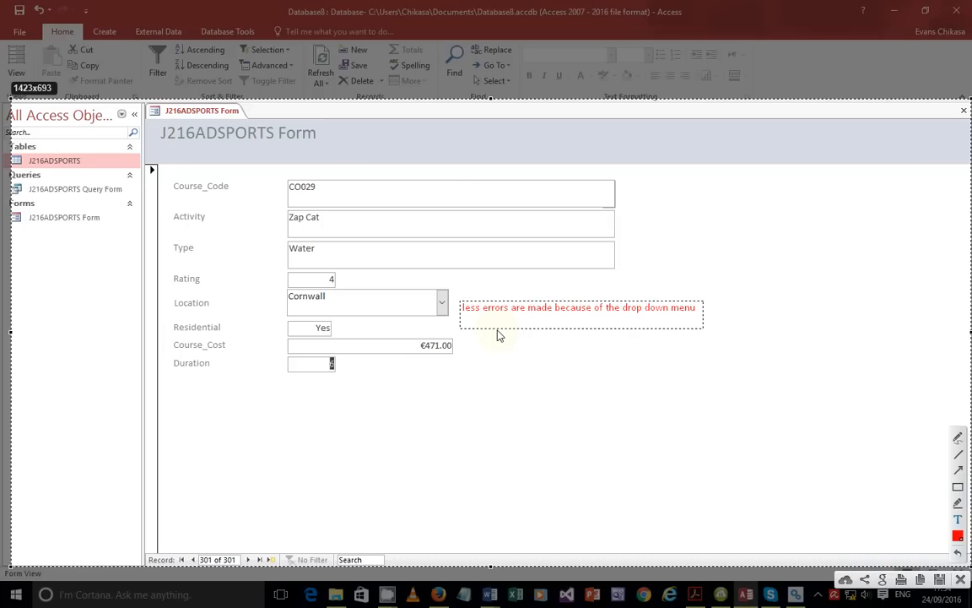
left_click(958, 471)
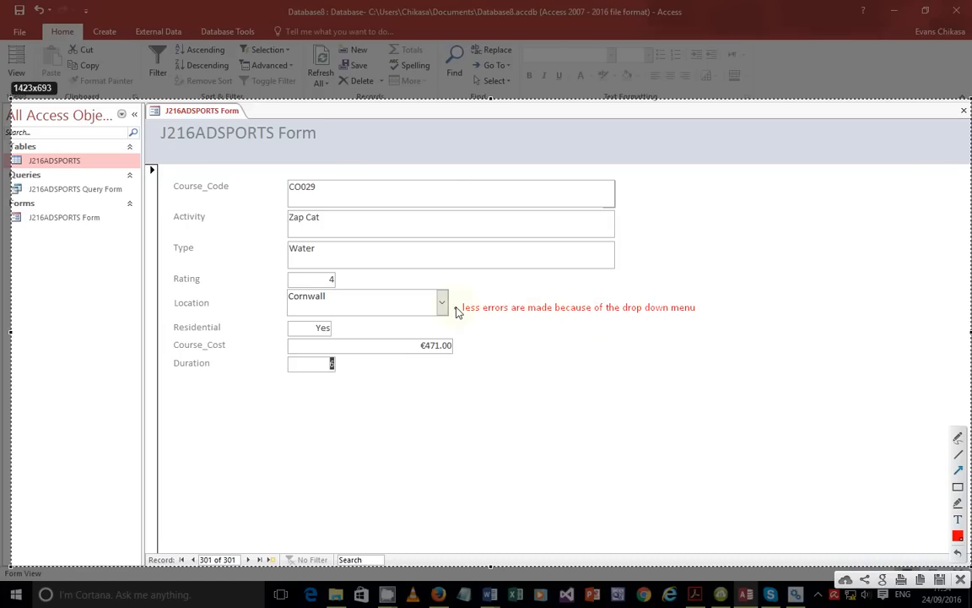
left_click_drag(461, 308, 338, 303)
- Add the red note "no navigation buttons so it is hard to go to next record, delete, save, search" below the form's fields on the capture
left_click(958, 519)
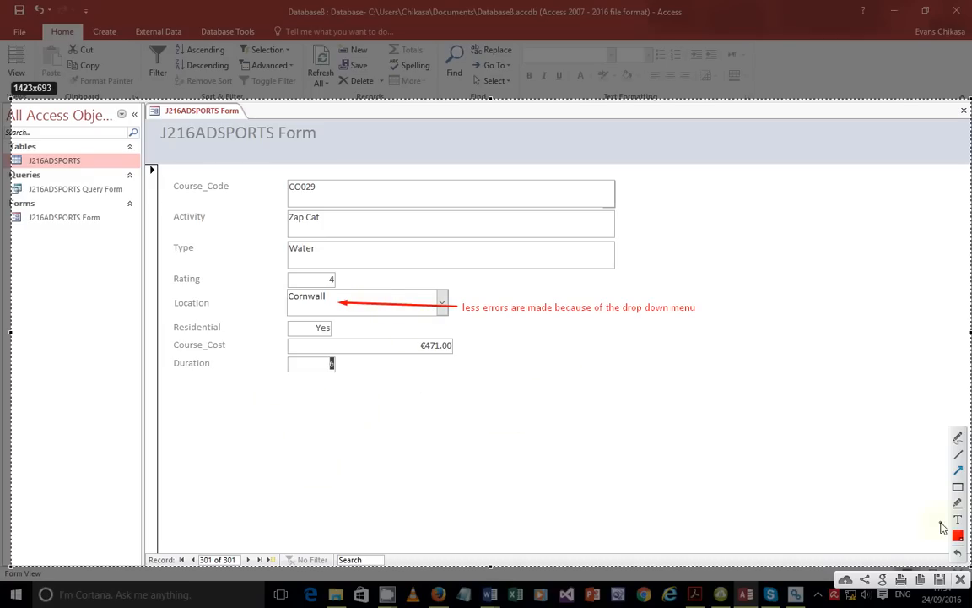
left_click(342, 420)
type("no navigation bu")
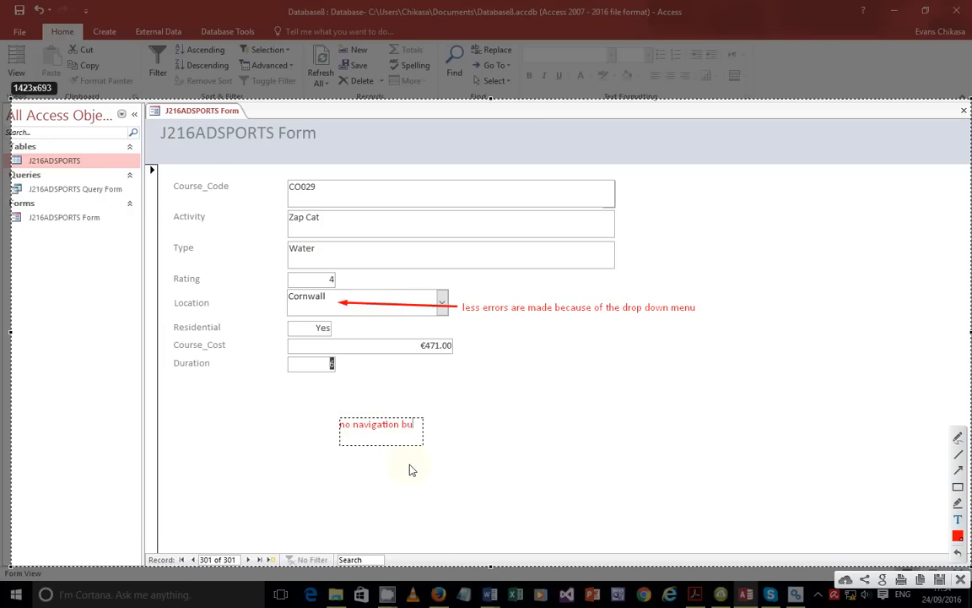
type("ttons")
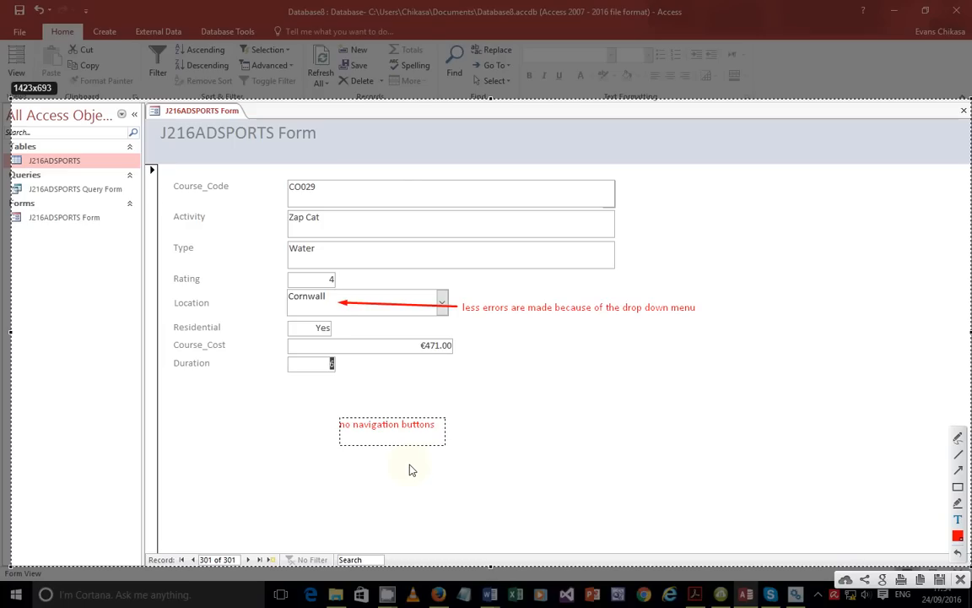
type(" so i")
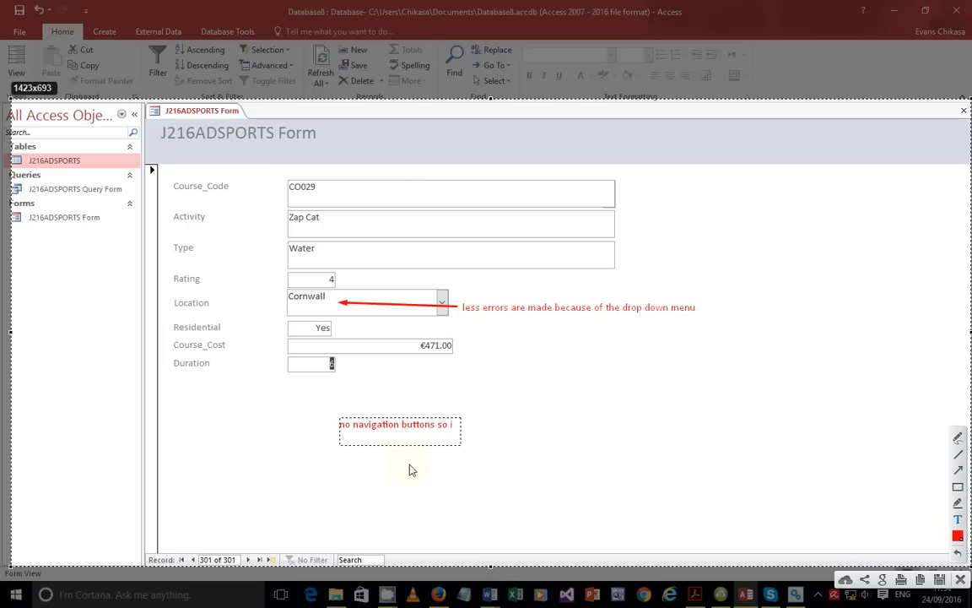
type("t is hard t")
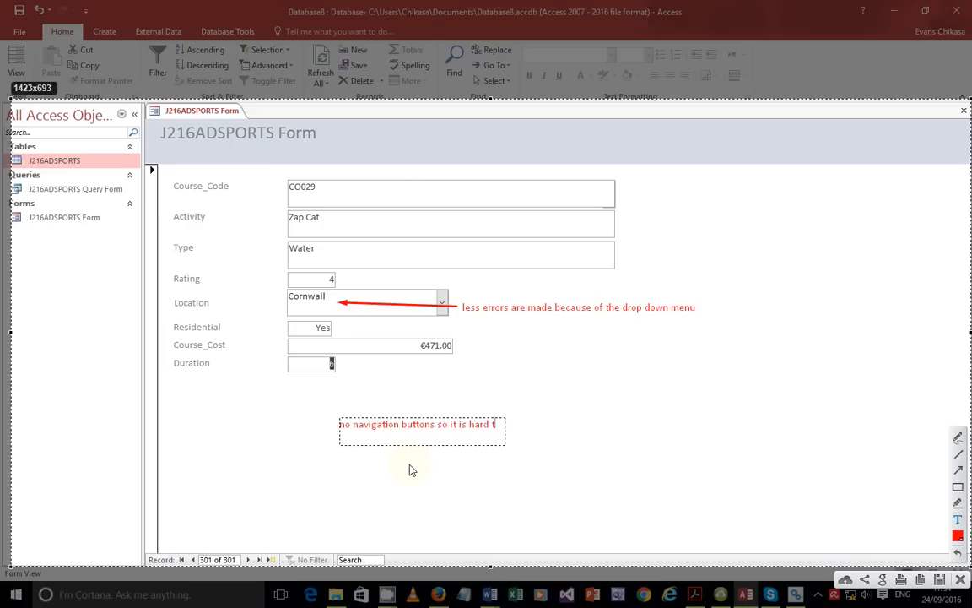
type("o go")
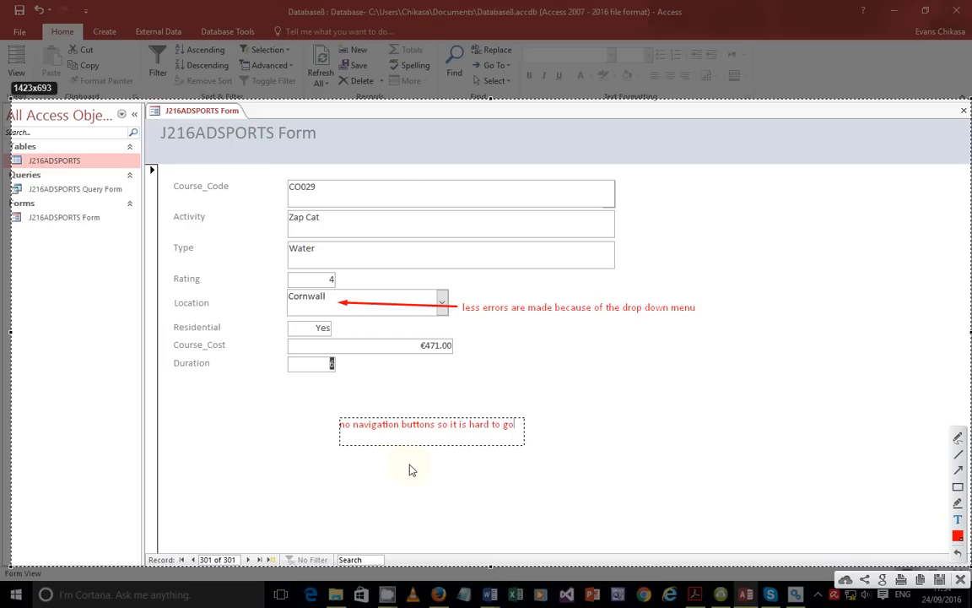
type(" to ")
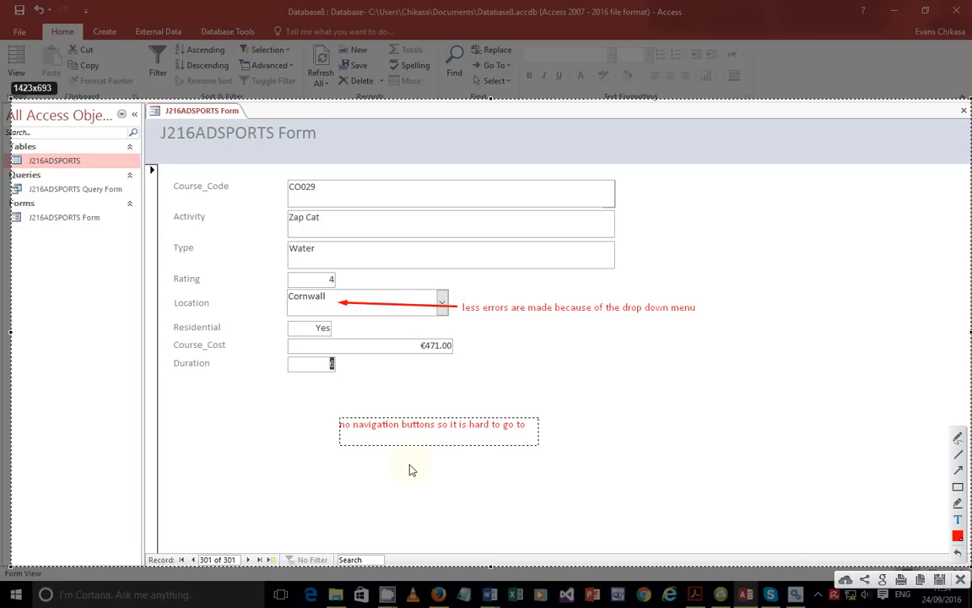
type("next re")
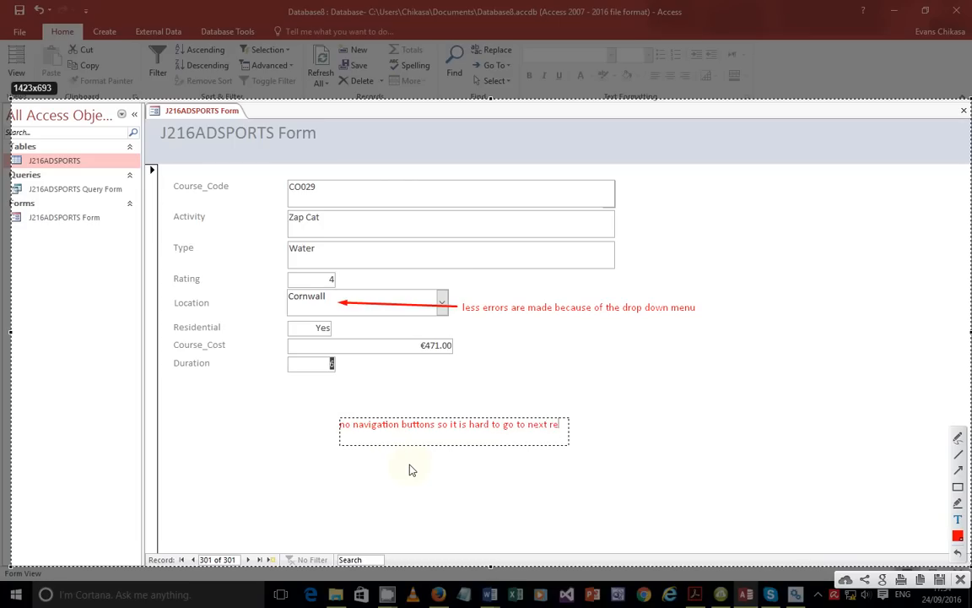
type("cord, dele")
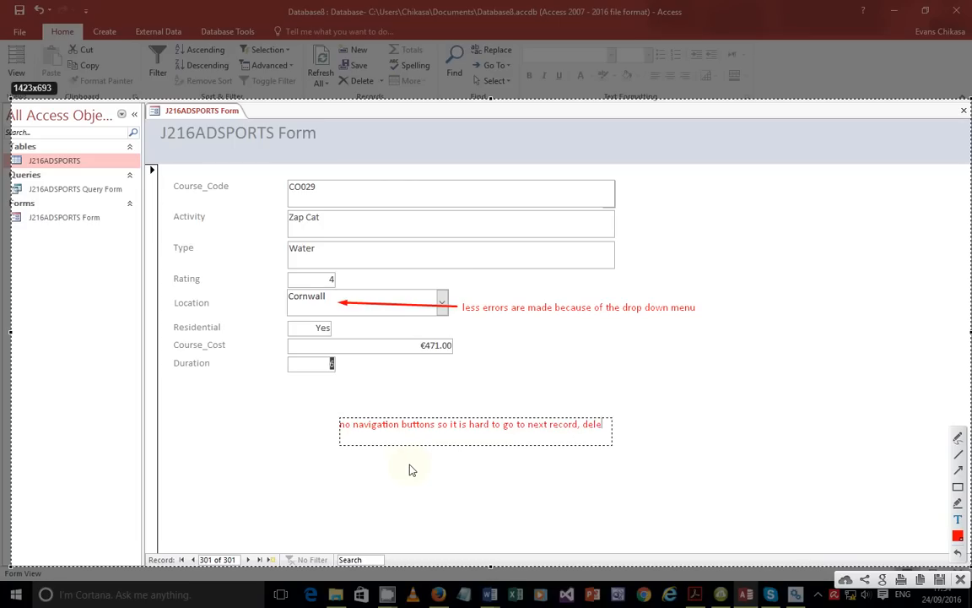
type("te, save,")
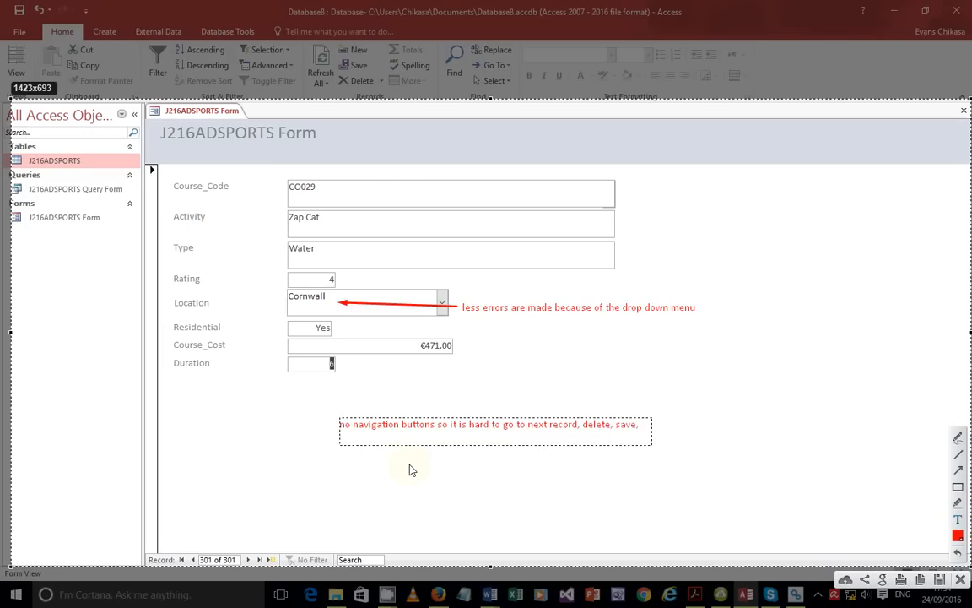
type(" search")
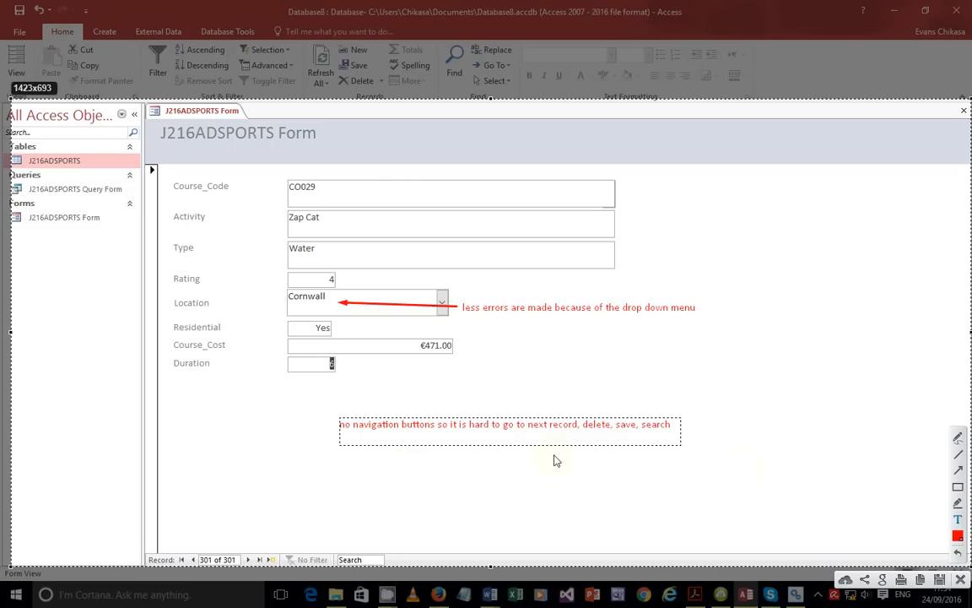
left_click(478, 460)
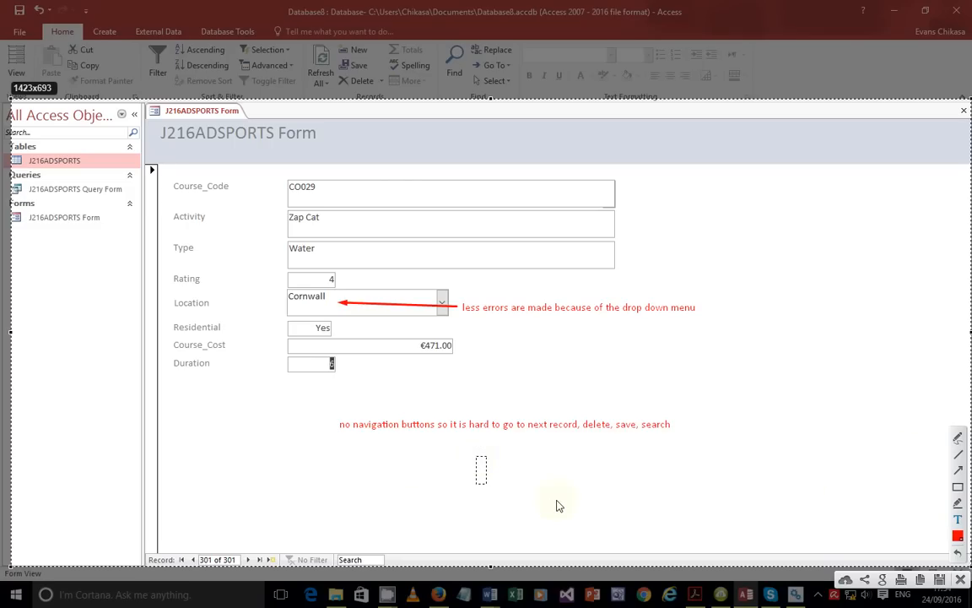
- Add the red note "Title not meanful" beneath the form's title on the capture
left_click(379, 150)
type("Title not m")
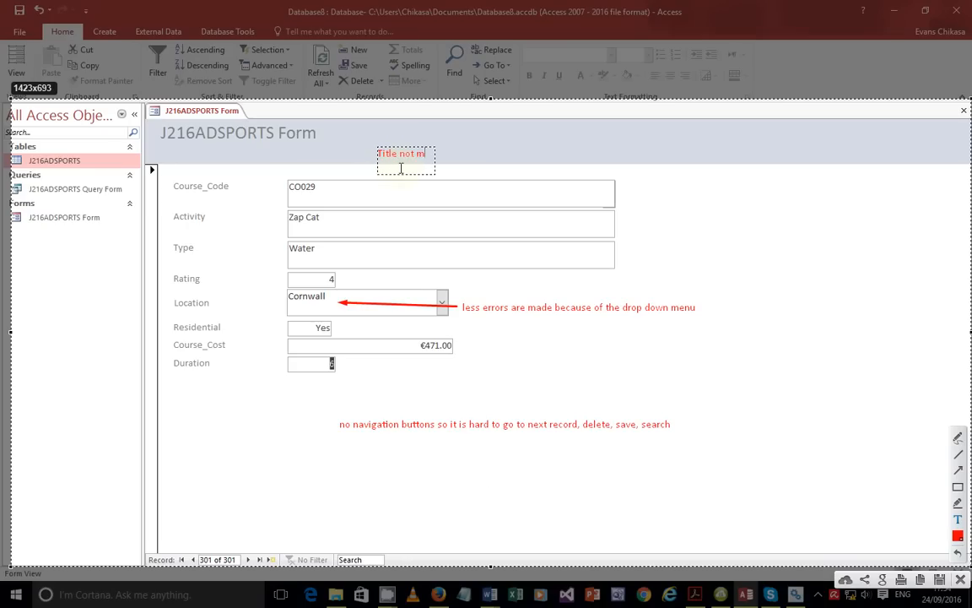
type("eanfull")
key("BackSpace")
key("BackSpace")
- Outline the form's contents and the empty areas beside and below them with red rectangles, and discard the annotated capture
left_click(959, 488)
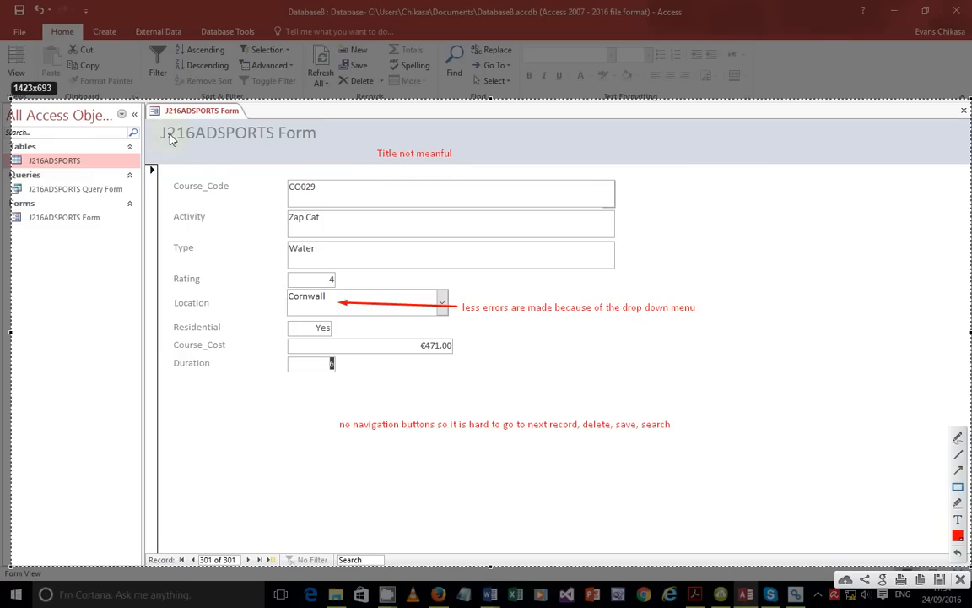
mouse_move(162, 122)
left_mouse_down()
mouse_move(369, 228)
mouse_move(683, 451)
mouse_move(699, 475)
mouse_move(702, 467)
left_mouse_up()
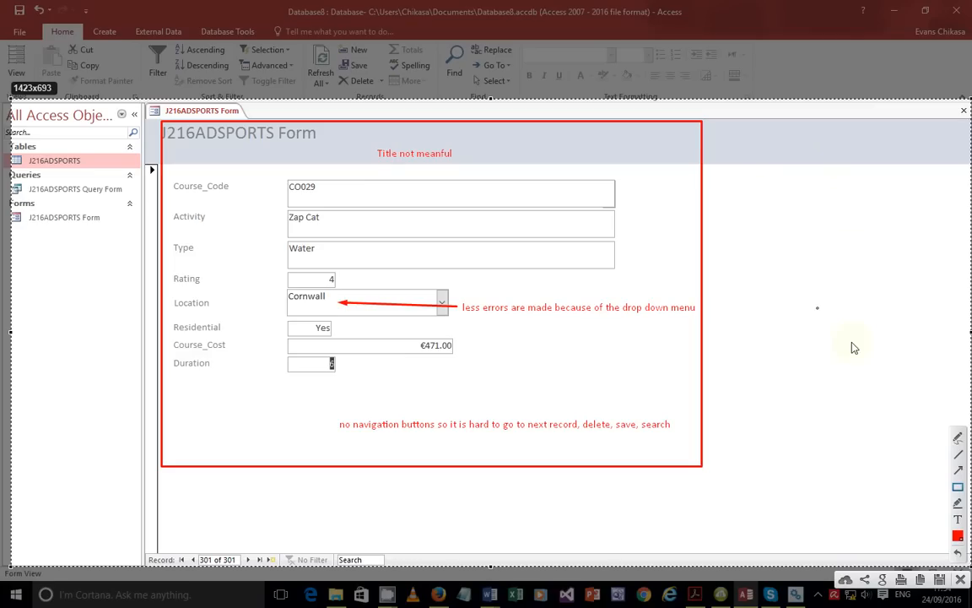
mouse_move(711, 126)
left_mouse_down()
mouse_move(852, 271)
mouse_move(971, 495)
mouse_move(970, 470)
left_mouse_up()
mouse_move(158, 470)
left_mouse_down()
mouse_move(304, 532)
mouse_move(885, 583)
mouse_move(968, 570)
left_mouse_up()
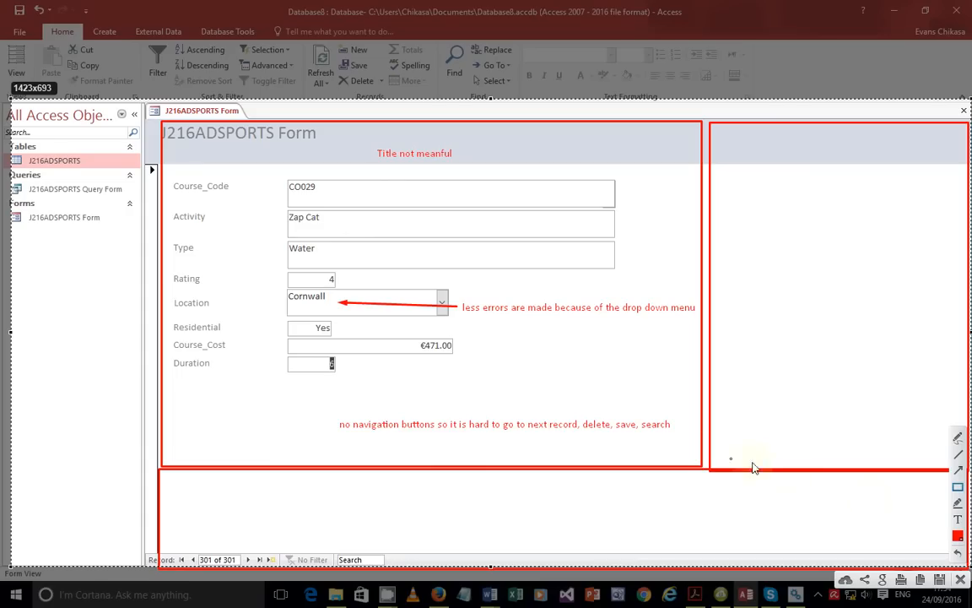
left_click(961, 579)
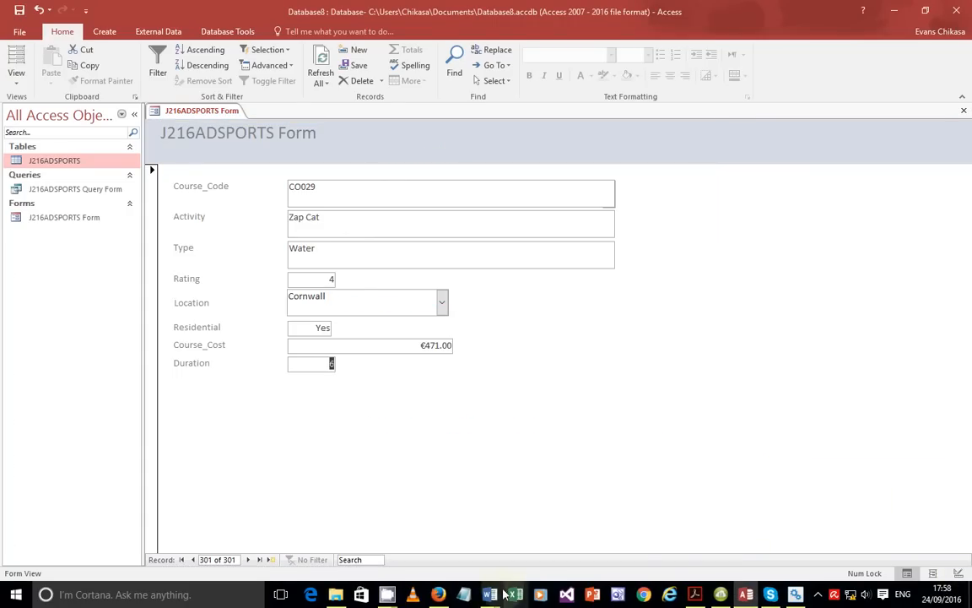
- Switch to the Word evidence document and add the arrow point "Drop down menu reduces errors" under Evidence 8
mouse_move(505, 594)
left_click(395, 532)
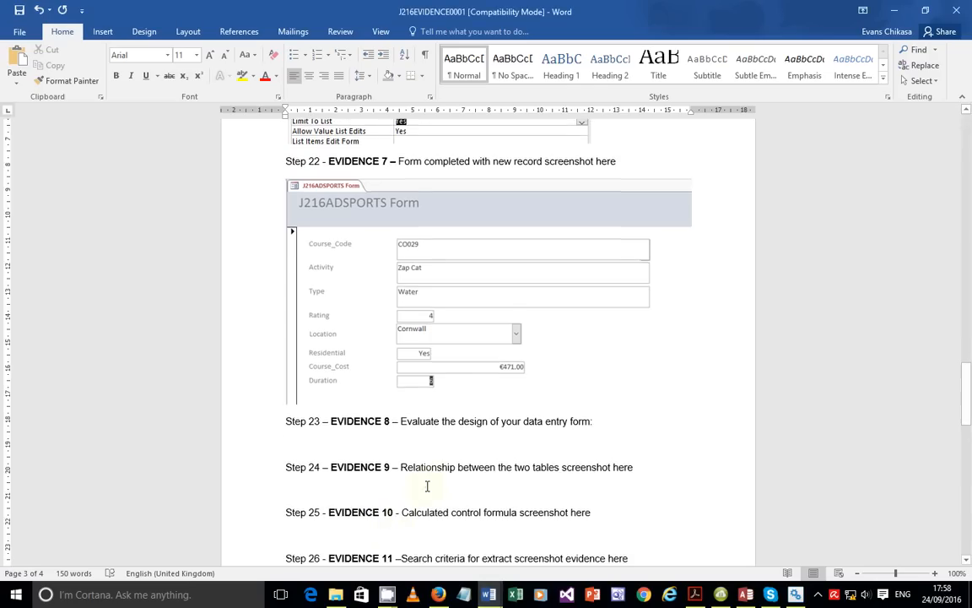
scroll(428, 487, "down", 1)
left_click(377, 423)
mouse_move(692, 596)
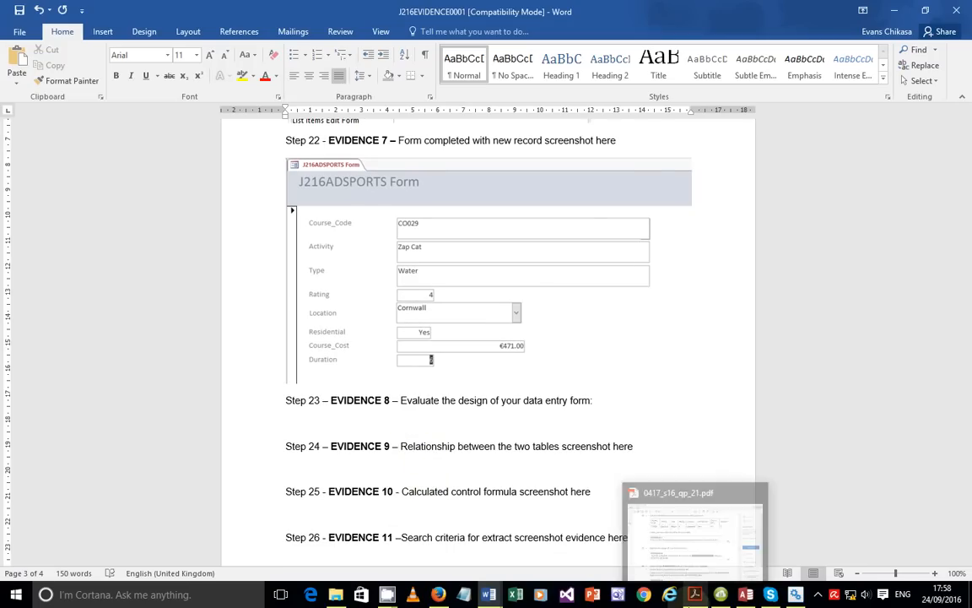
type("-")
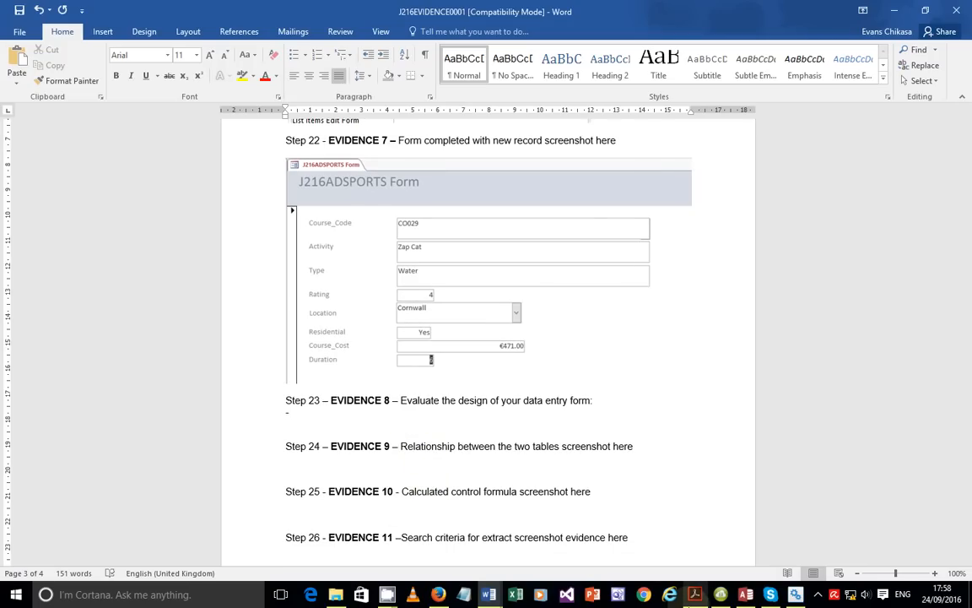
type("->")
type("Dorp down m")
type("enu")
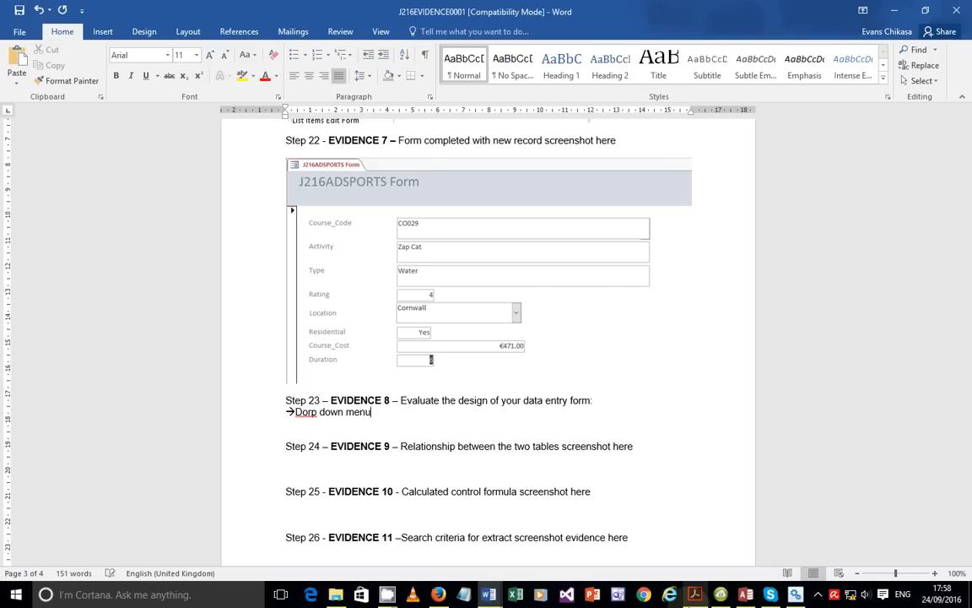
type(" reduces errors")
key("Return")
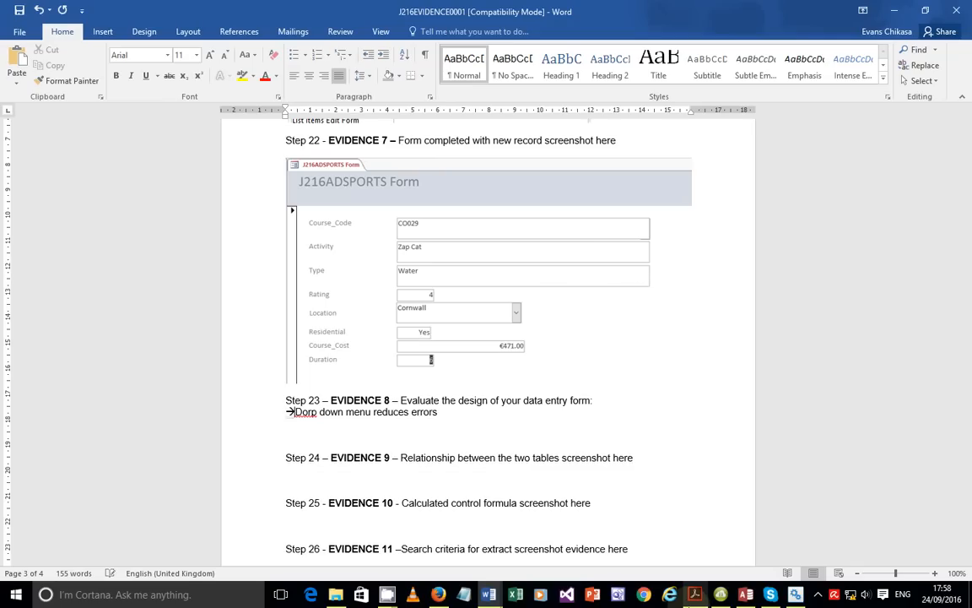
double_click(304, 412)
type("Drop")
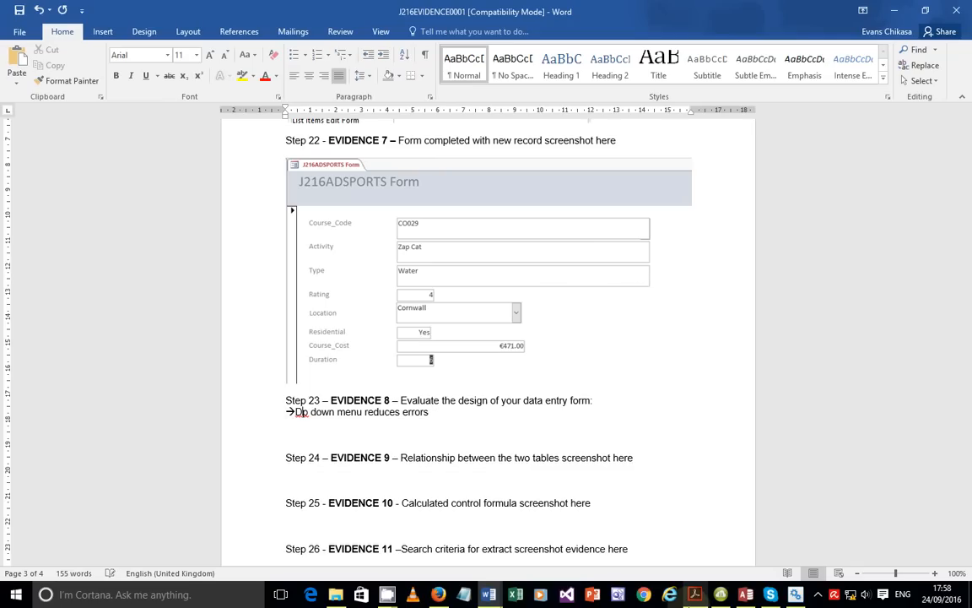
- Add a second arrow point reading "No navigation buttons" to the Evidence 8 evaluation
type("-")
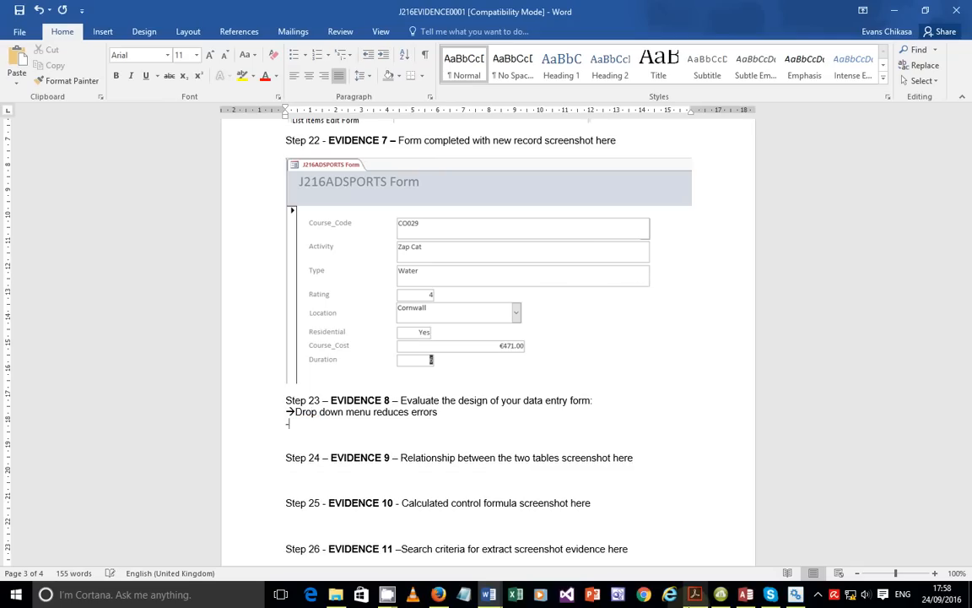
type("->")
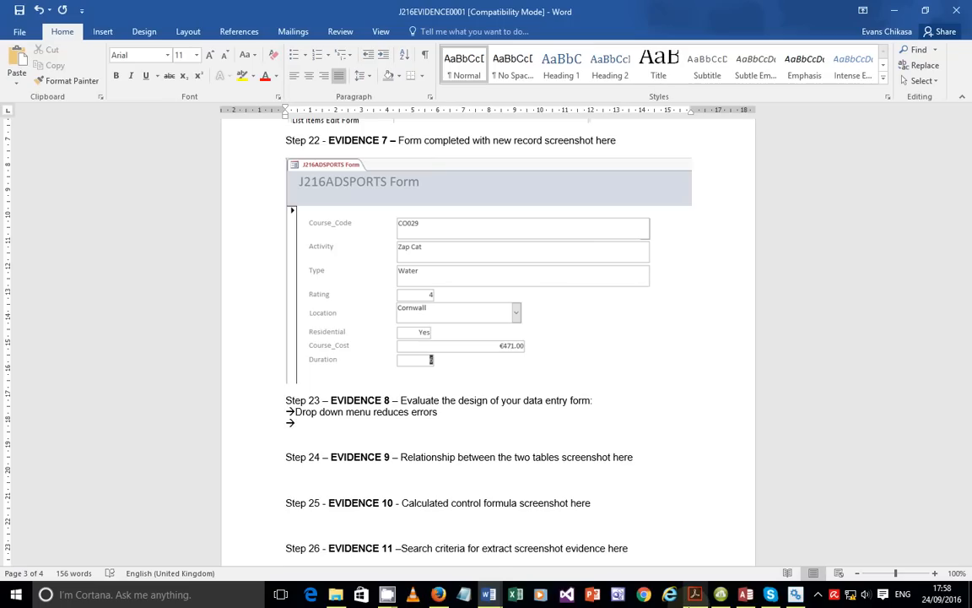
type("No")
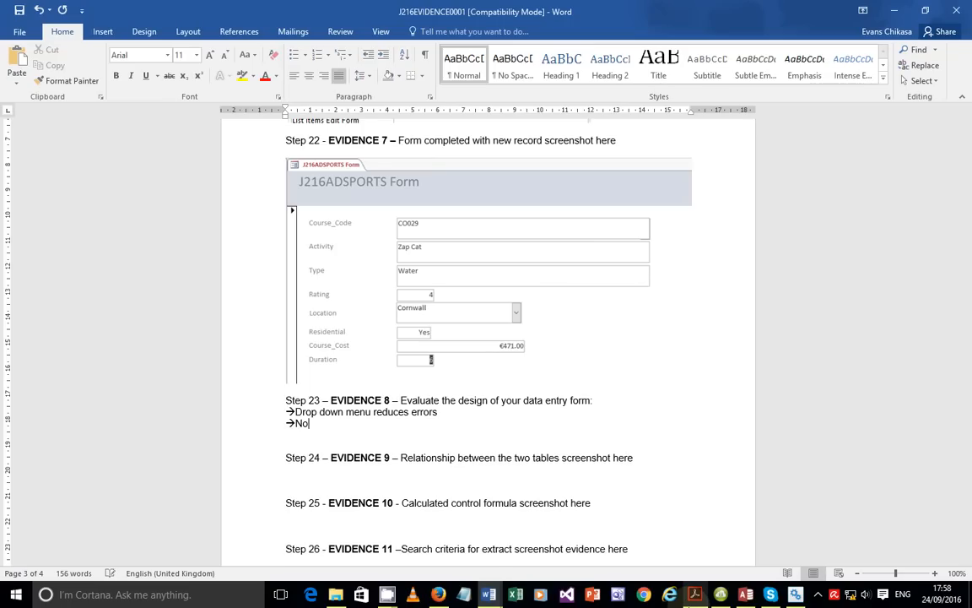
type(" navigation buttons")
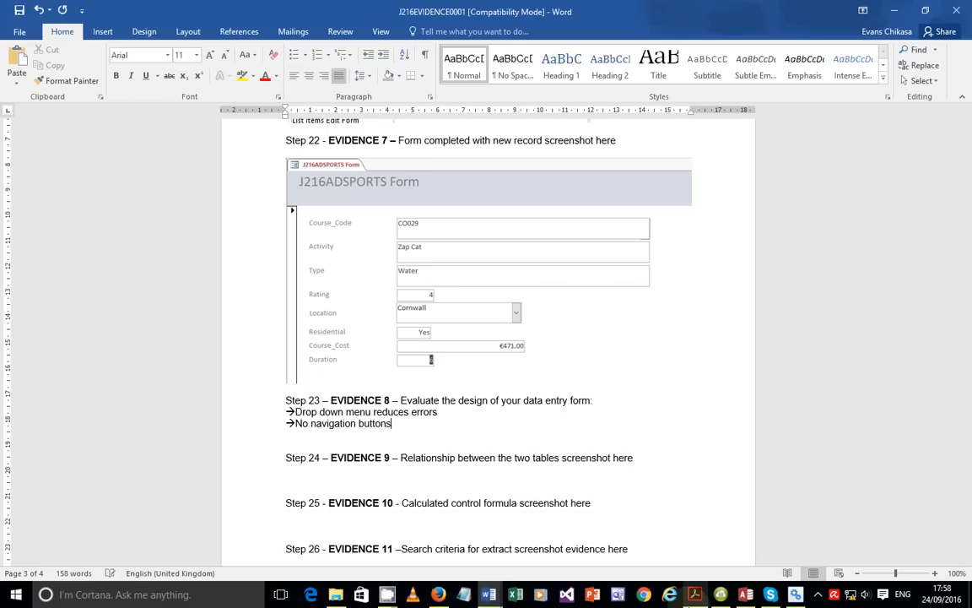
key("Return")
- Add a third arrow point to the Evidence 8 evaluation reading "Lack of instructions on how to fill this form"
type("--")
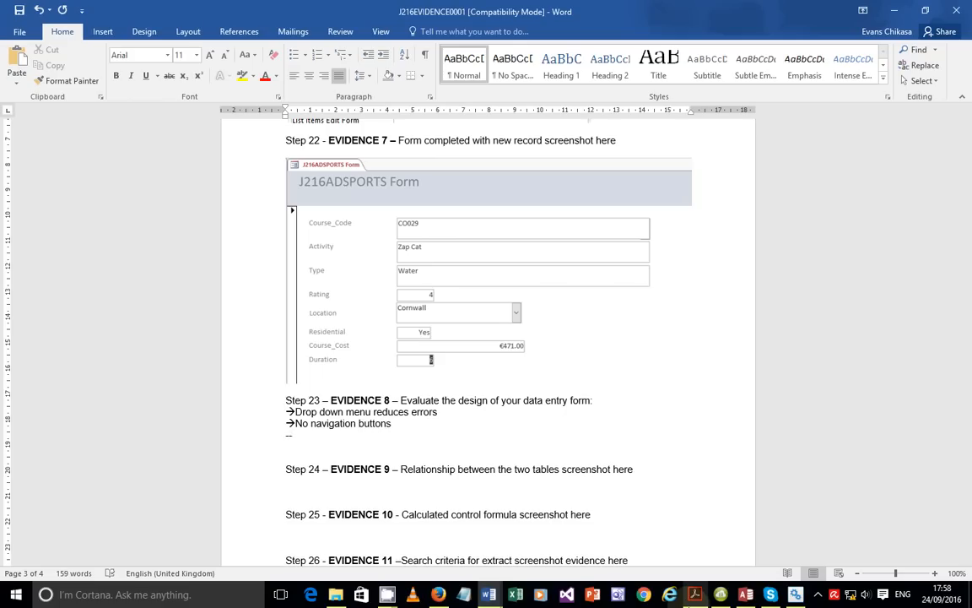
type(">")
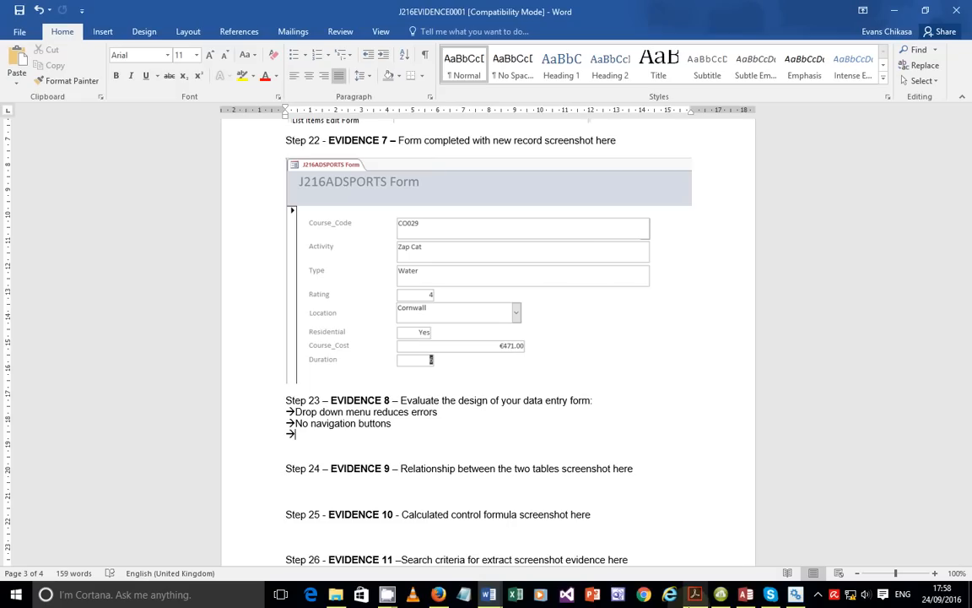
type("Lact")
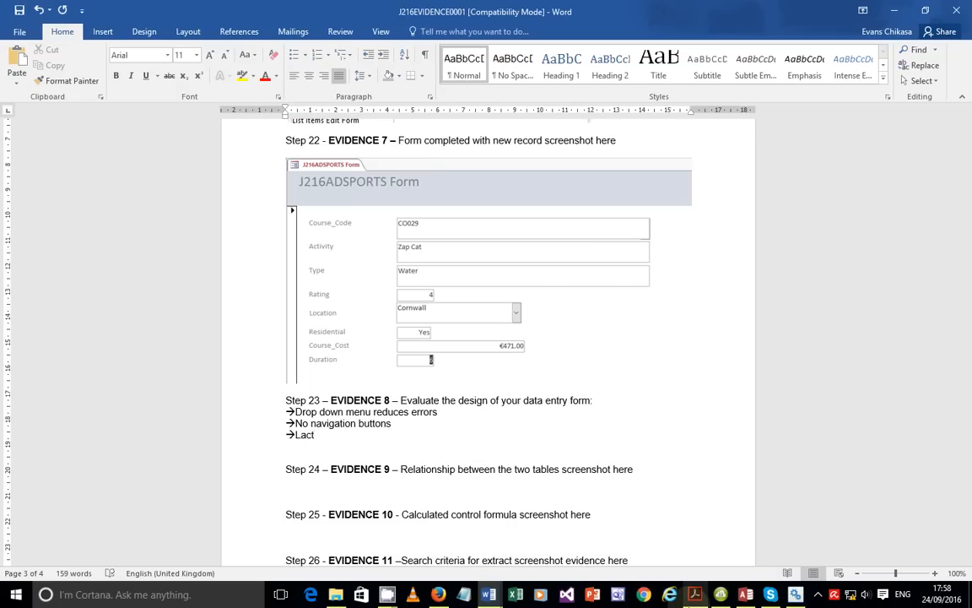
key("BackSpace")
type("k of instructions on ")
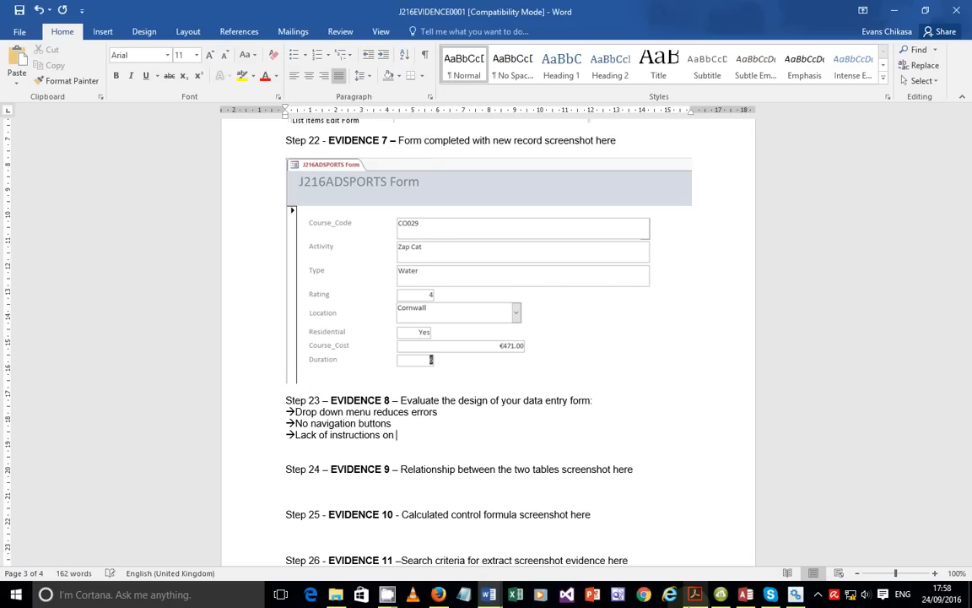
type("how to fill this form")
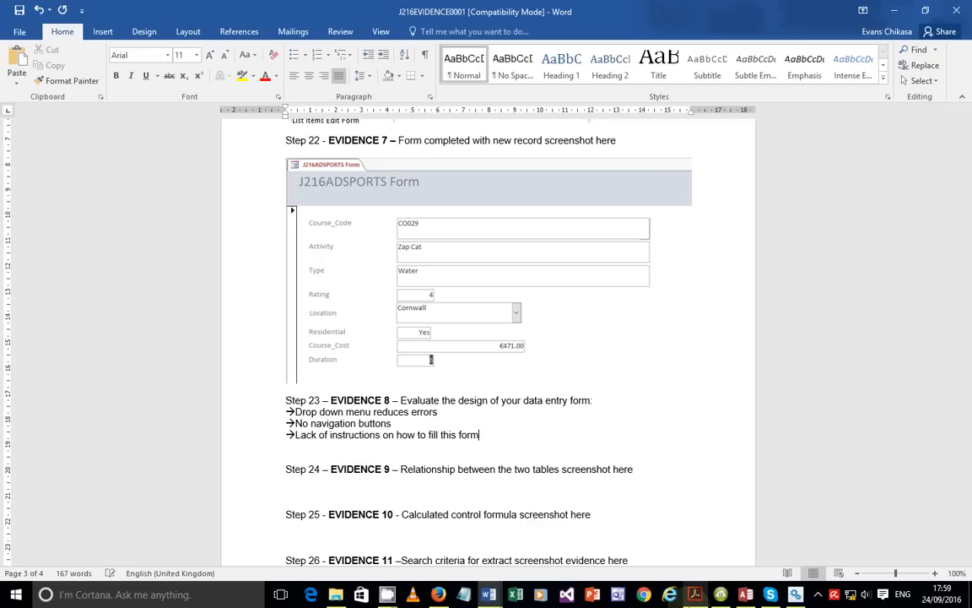
key("Return")
- Add a fourth arrow point to the Evidence 8 evaluation reading "labels should be descriptive"
type("-")
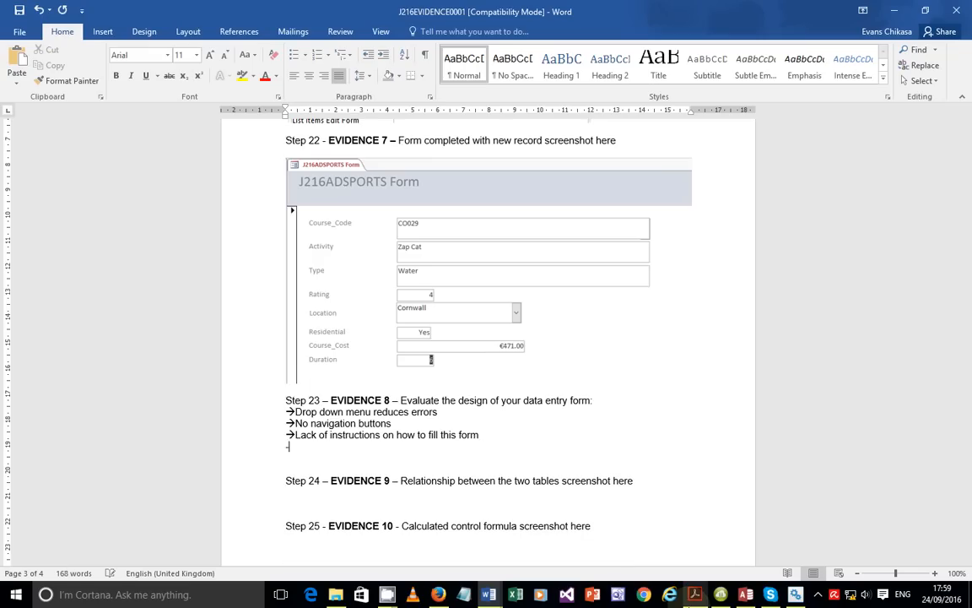
type("->")
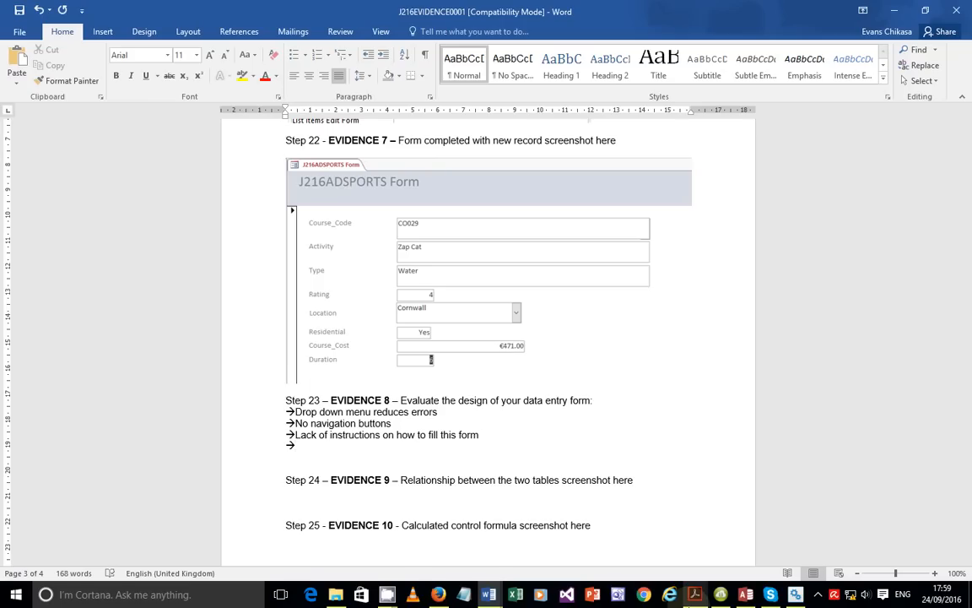
type("labels ")
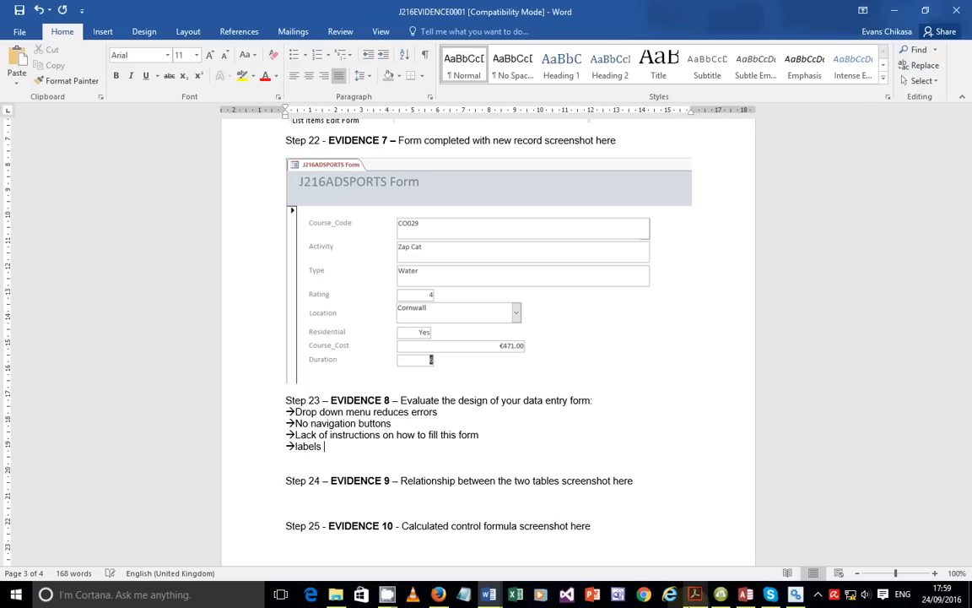
type("shoud be descriptive")
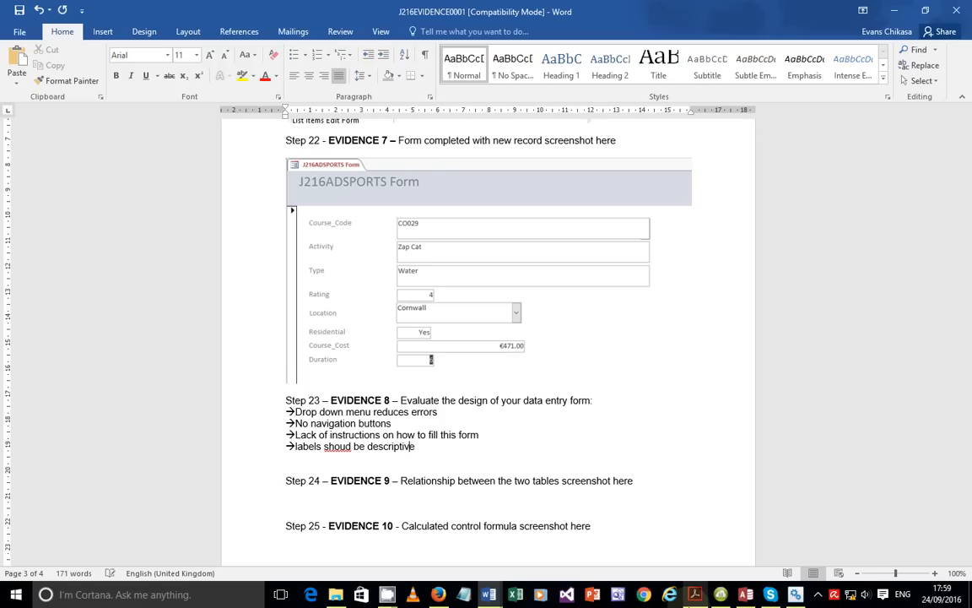
key("Left")
key("Left")
key("Left")
key("Left")
key("Left")
key("Left")
key("Left")
key("Left")
key("Left")
key("Left")
key("Left")
key("Left")
key("Left")
key("Left")
type("l")
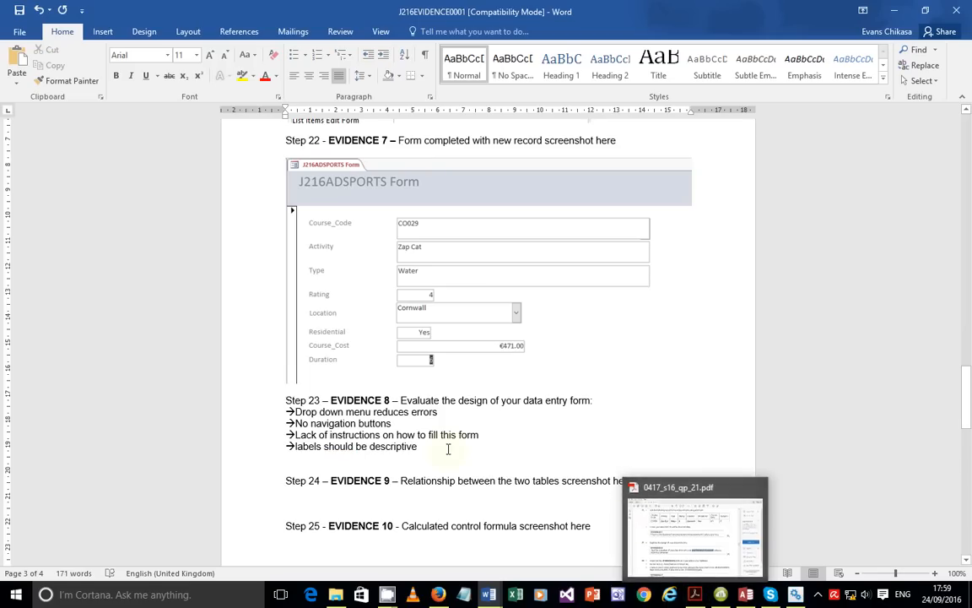
- Add a fifth arrow point reading "Consistent spacing" to the Evidence 8 evaluation
left_click(449, 449)
key("Return")
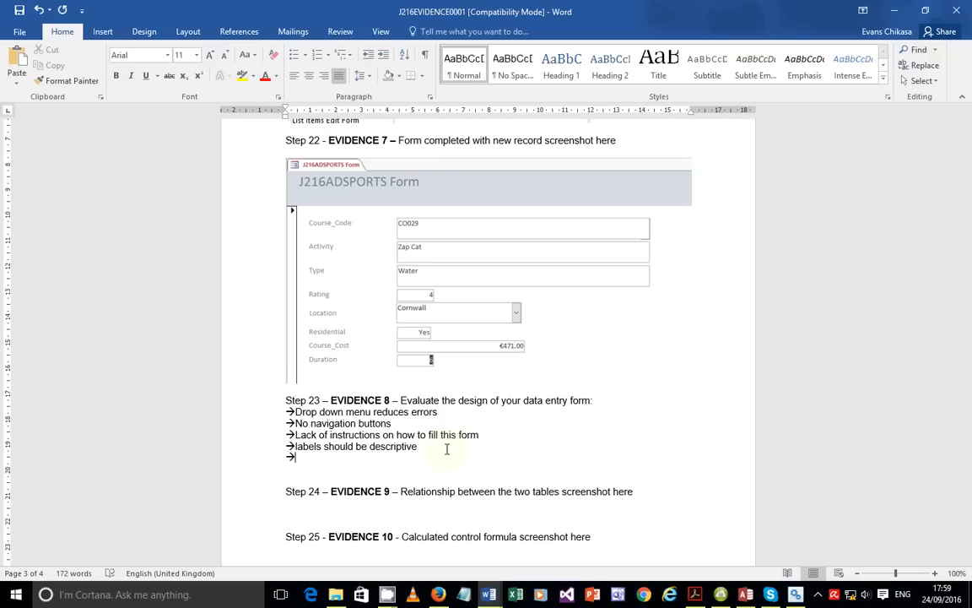
type("Cons")
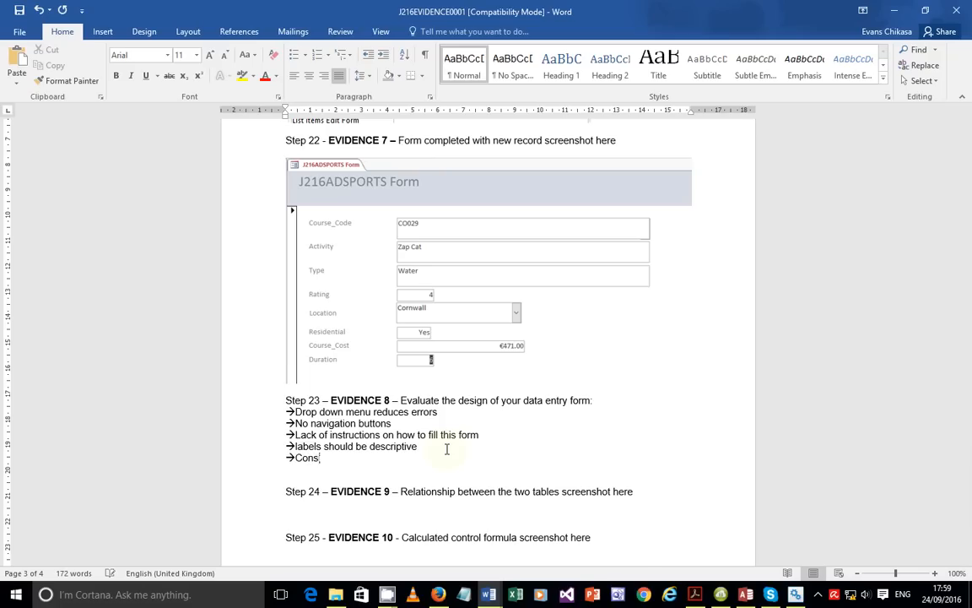
type("istent spacing,")
key("BackSpace")
key("BackSpace")
- Add a sixth arrow point to the Evidence 8 evaluation reading "Distribute the information over the page"
key("Return")
type("-")
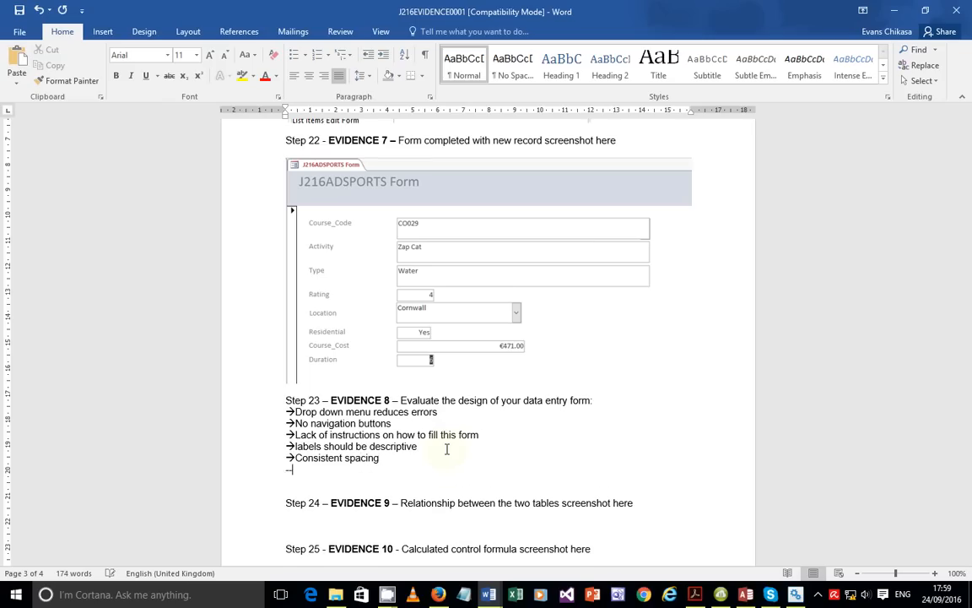
type(">")
type("D")
type("istribute")
type(" the informa")
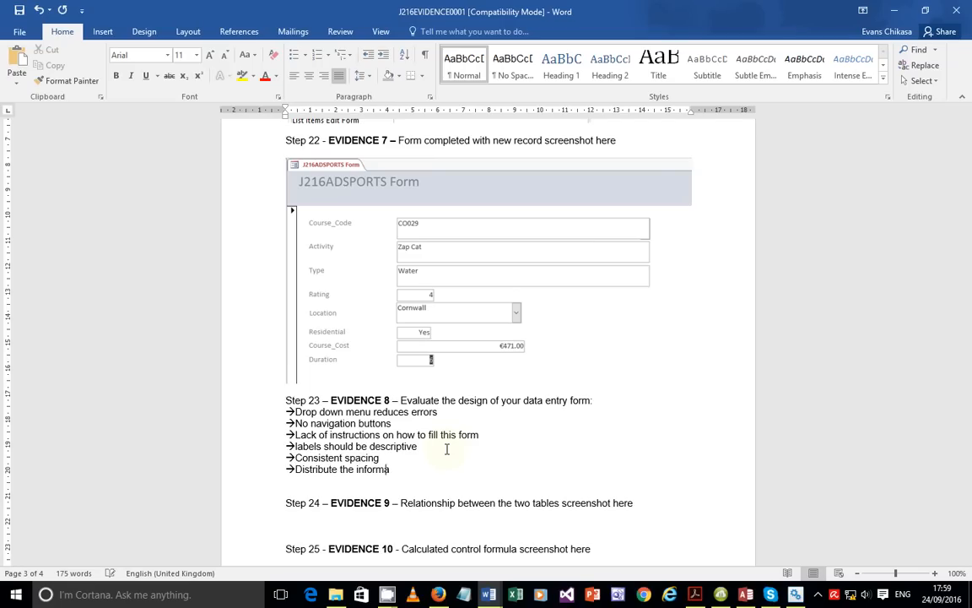
type("tion")
type("ver the [page")
key("BackSpace")
key("BackSpace")
type("page")
- Add a final arrow point reading "Proper title" to the Evidence 8 evaluation
key("Return")
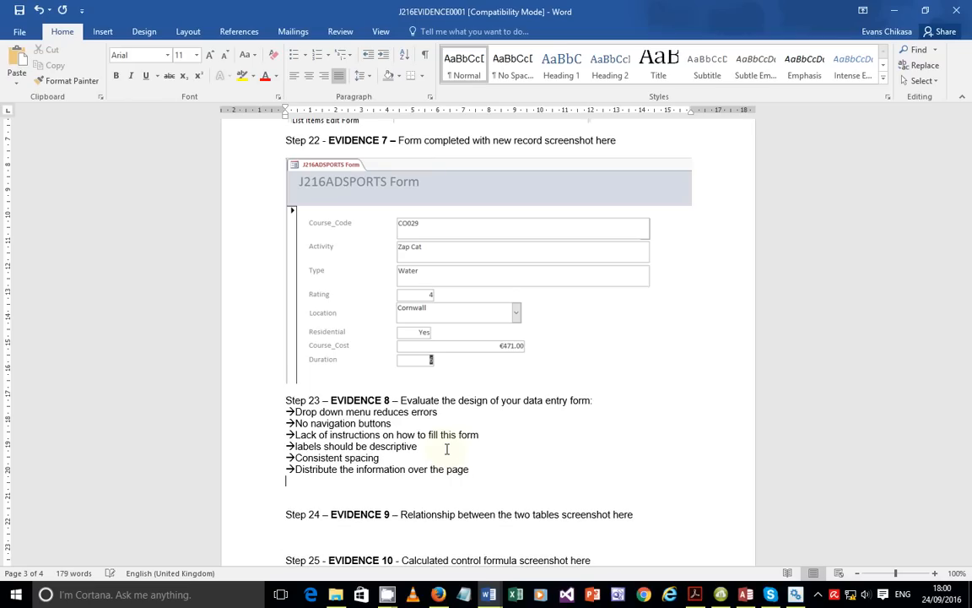
type("-->")
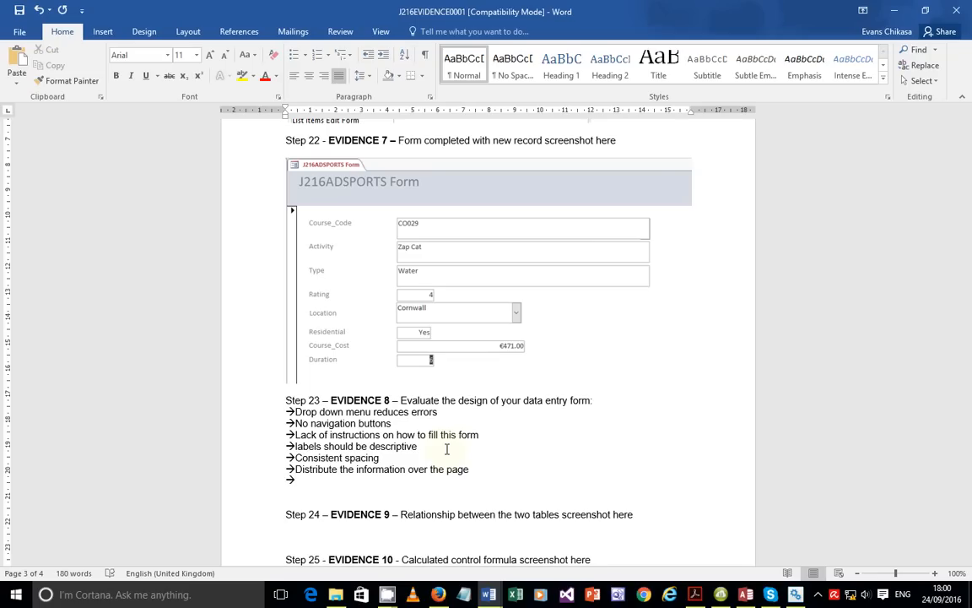
type("Proper tib")
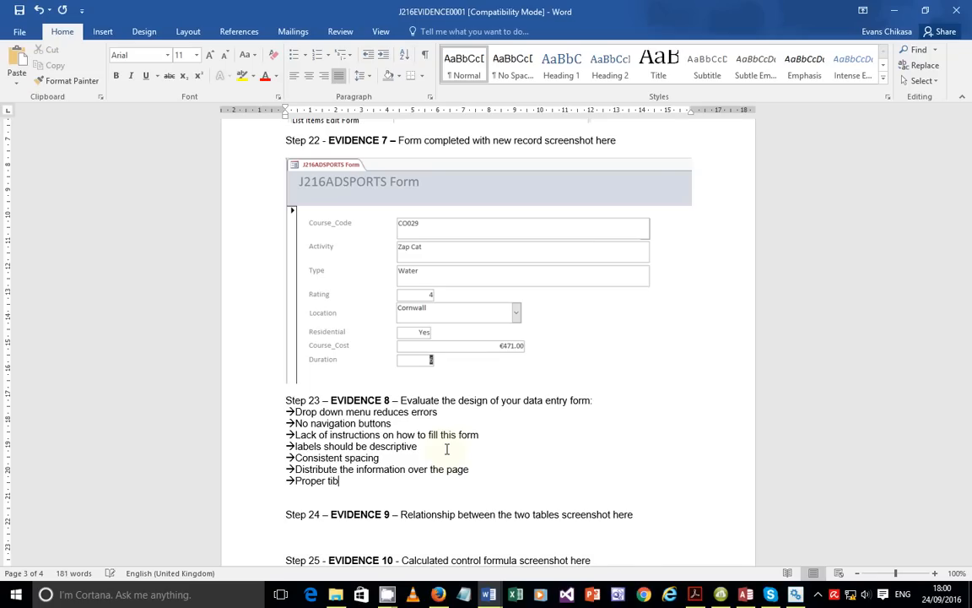
key("BackSpace")
type("tle")
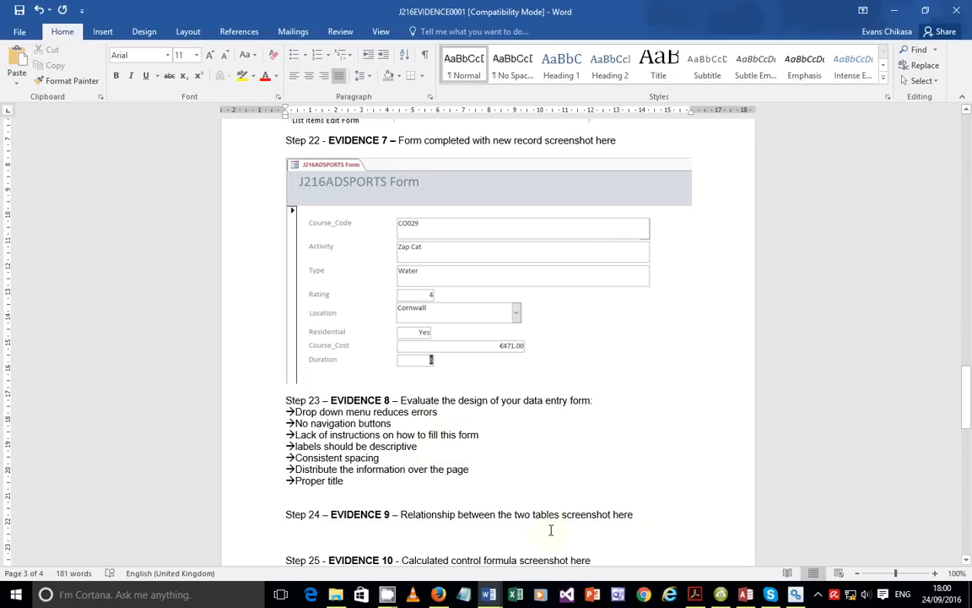
- Switch to the question paper PDF and read the step 24 instructions for the ratings table and its relationship
left_click(695, 594)
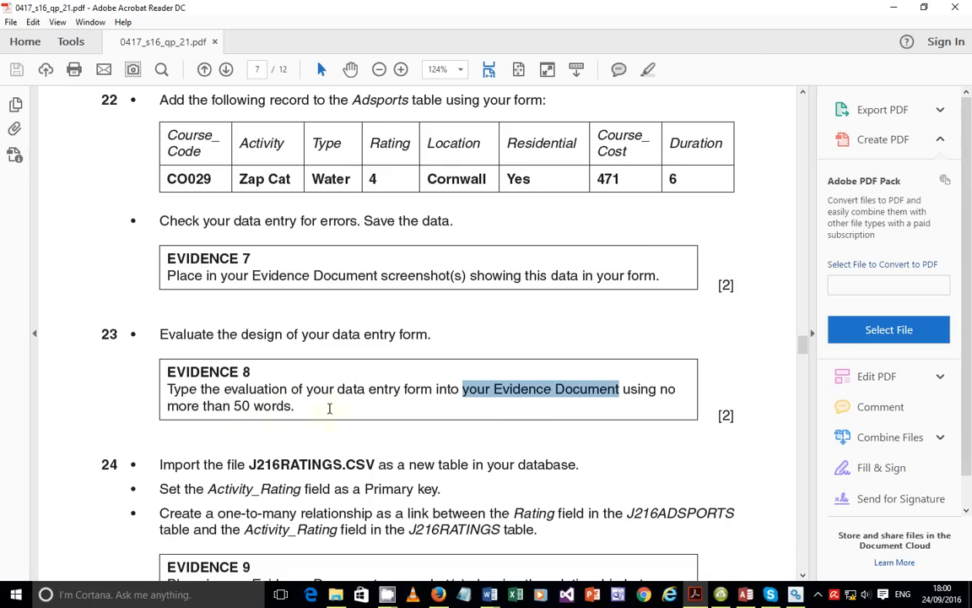
scroll(559, 449, "down", 3)
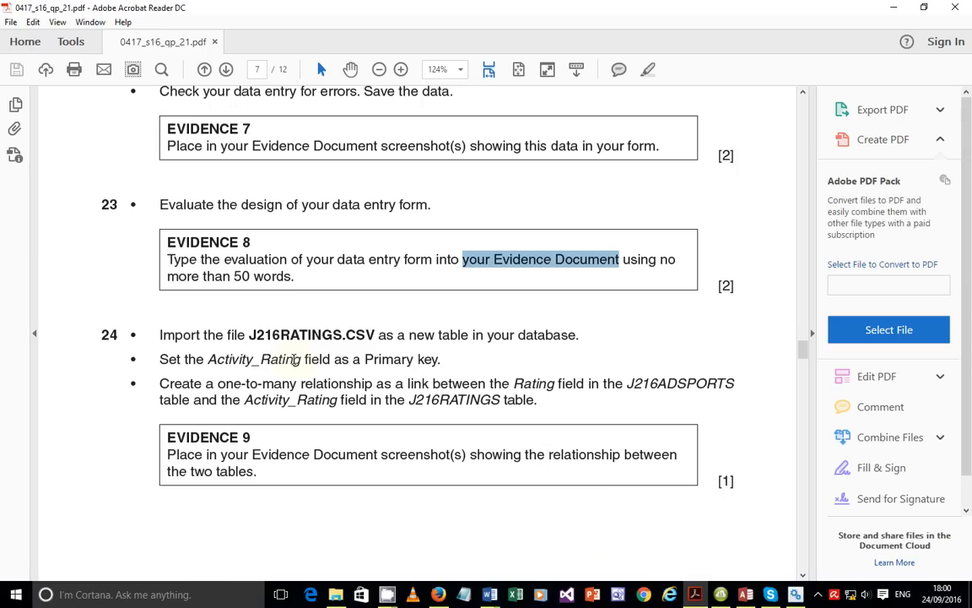
scroll(291, 342, "down", 1)
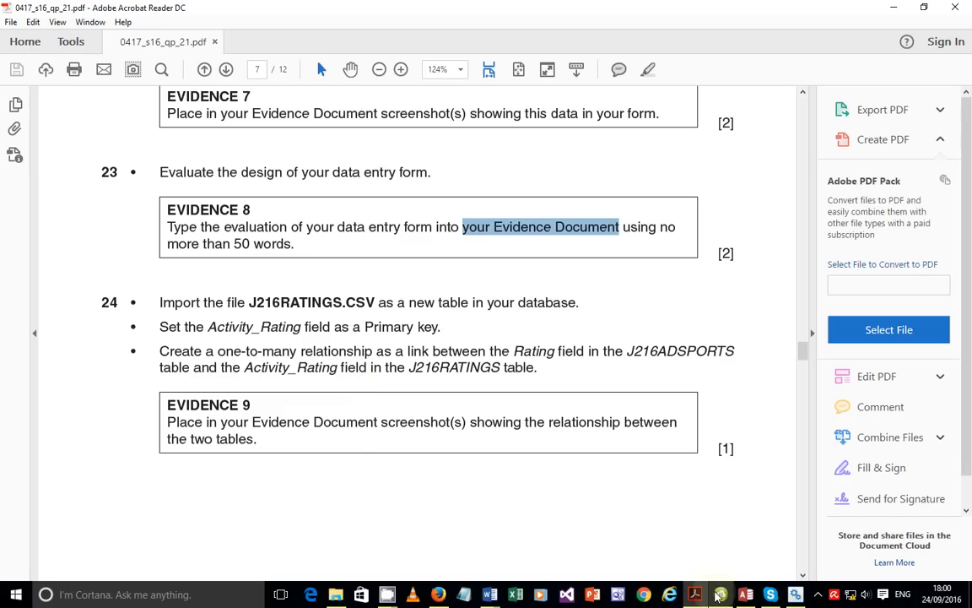
- Switch to Access, close the open J216ADSPORTS form, and start importing the text file J216RATINGS.csv into a new table
left_click(747, 594)
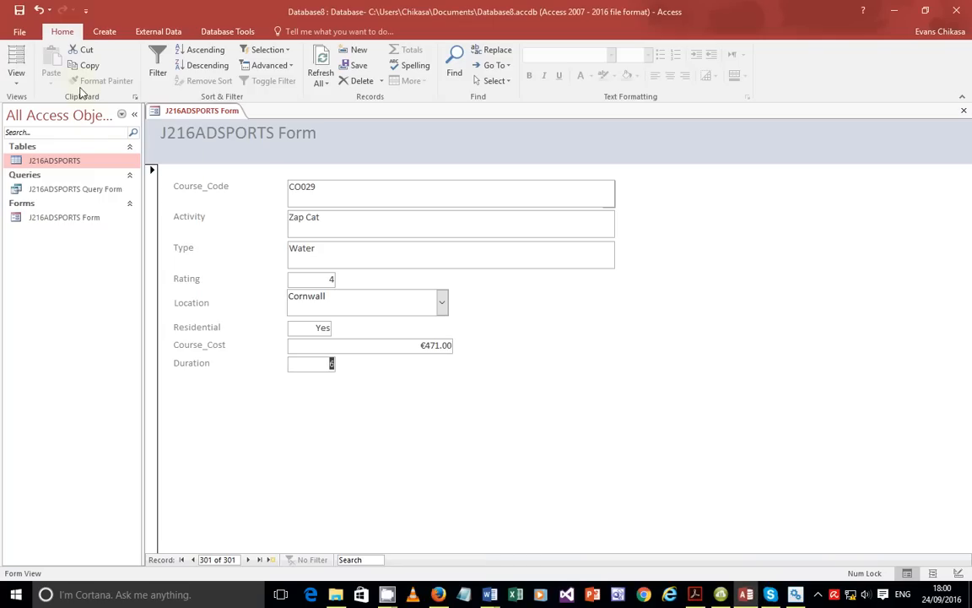
left_click(963, 112)
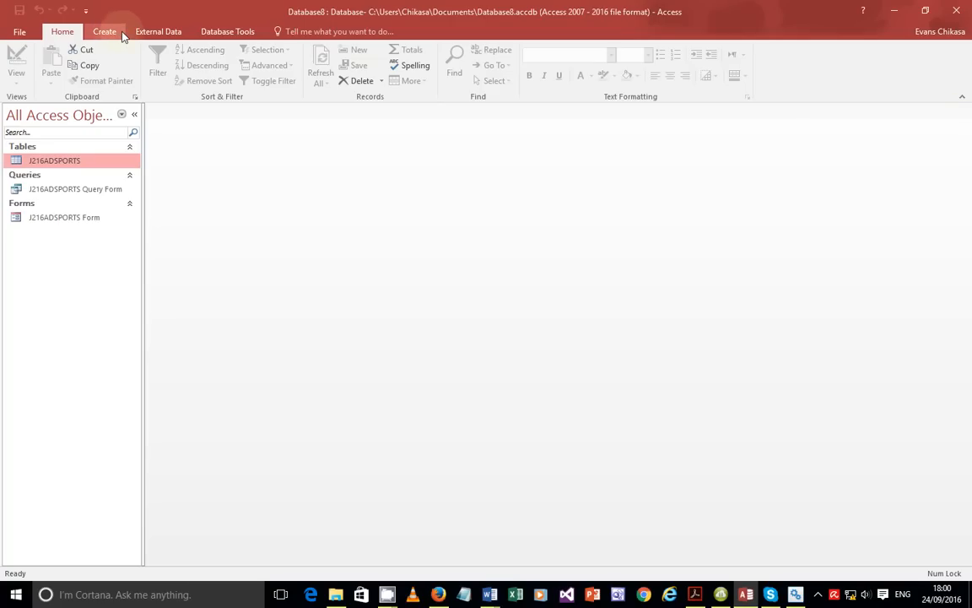
left_click(140, 32)
left_click(221, 55)
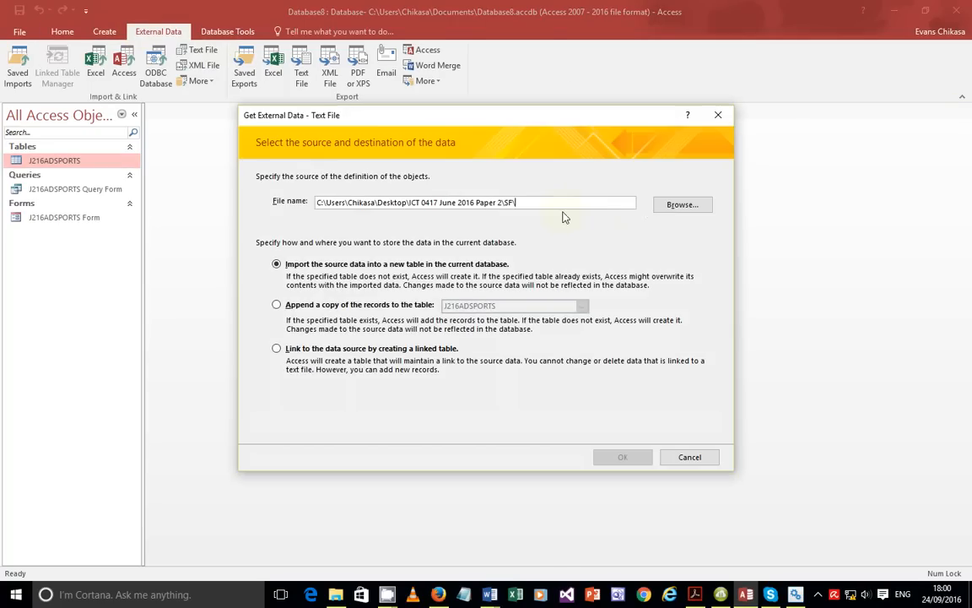
left_click(678, 205)
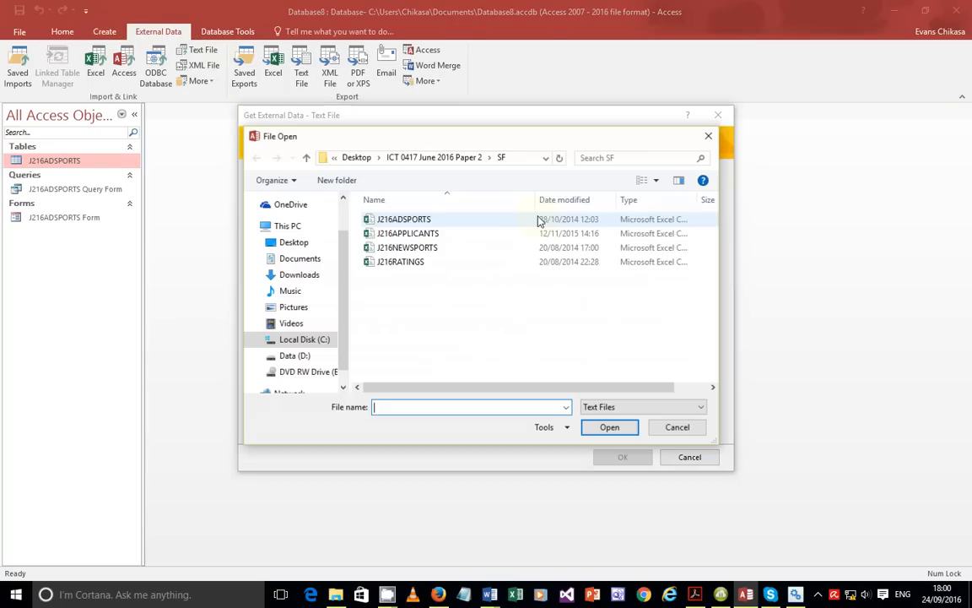
left_click(396, 268)
double_click(396, 266)
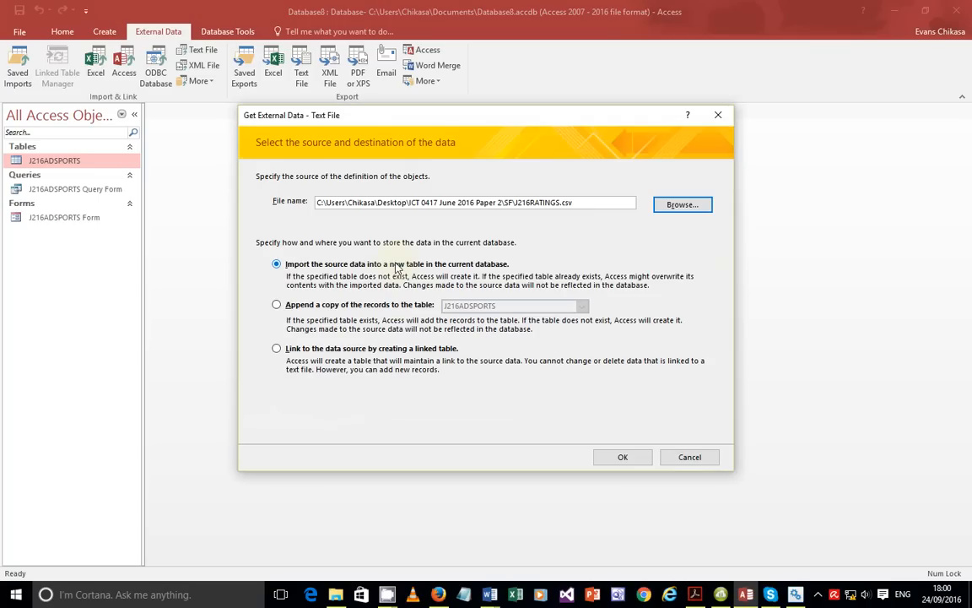
left_click(621, 457)
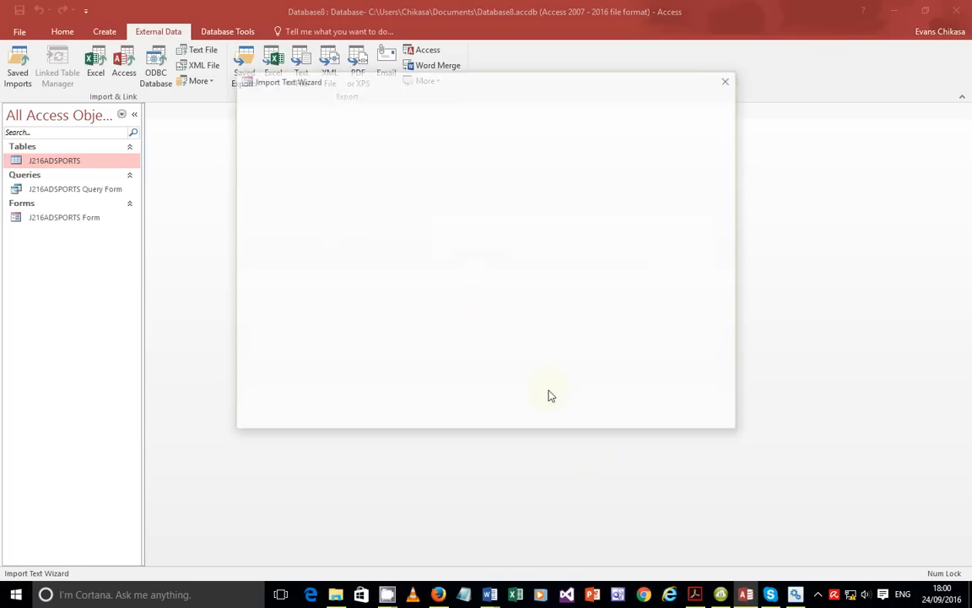
- Treat the first row of the comma-delimited file as field names and set the Activity_Rating data type to Integer
left_click(606, 418)
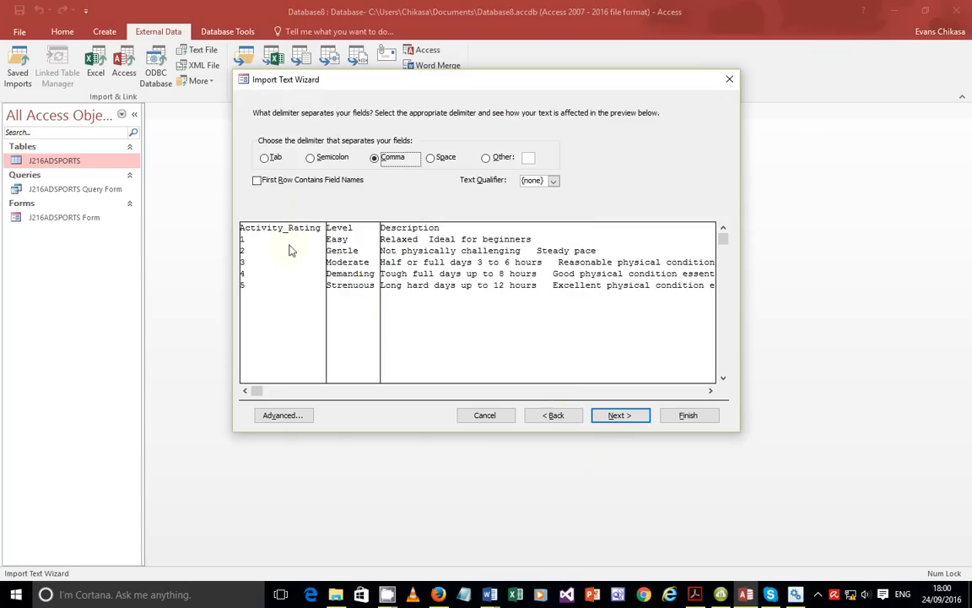
left_click(257, 178)
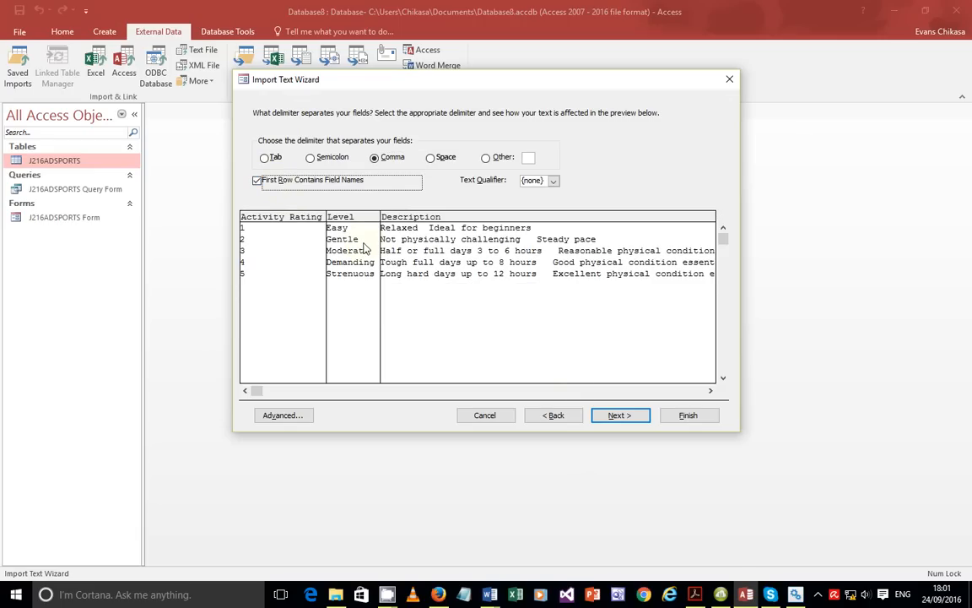
left_click(283, 418)
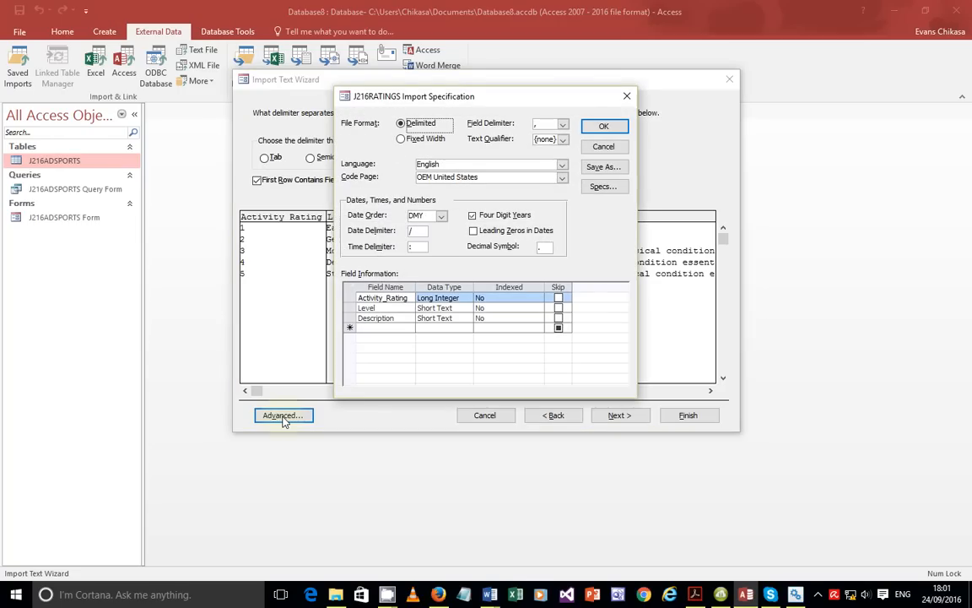
left_click(456, 299)
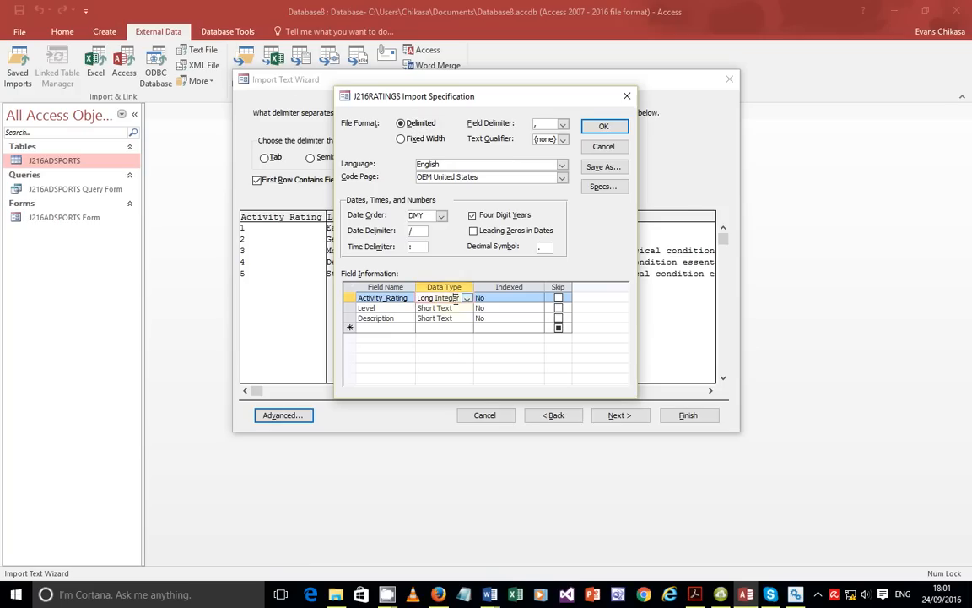
left_click(466, 299)
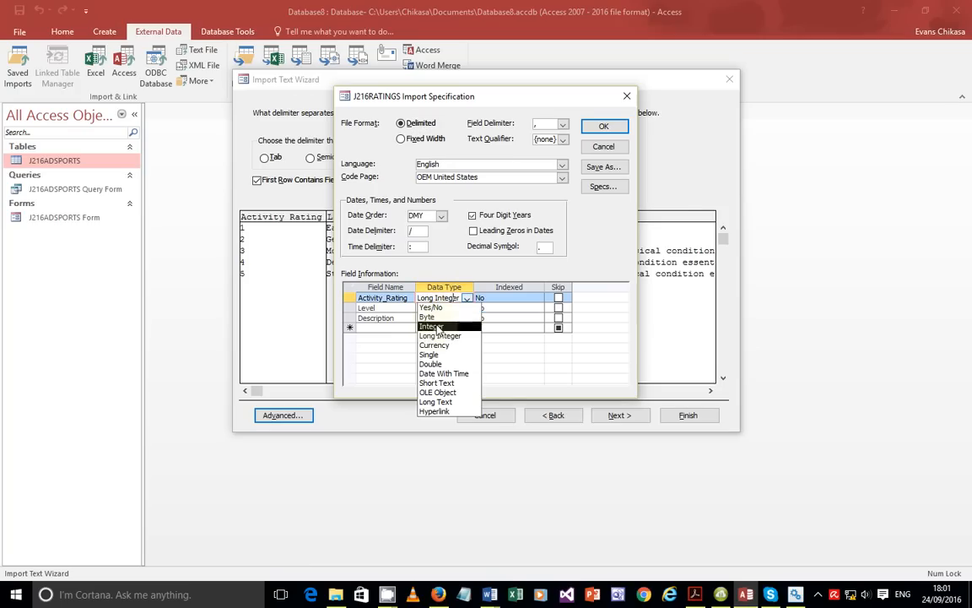
left_click(443, 329)
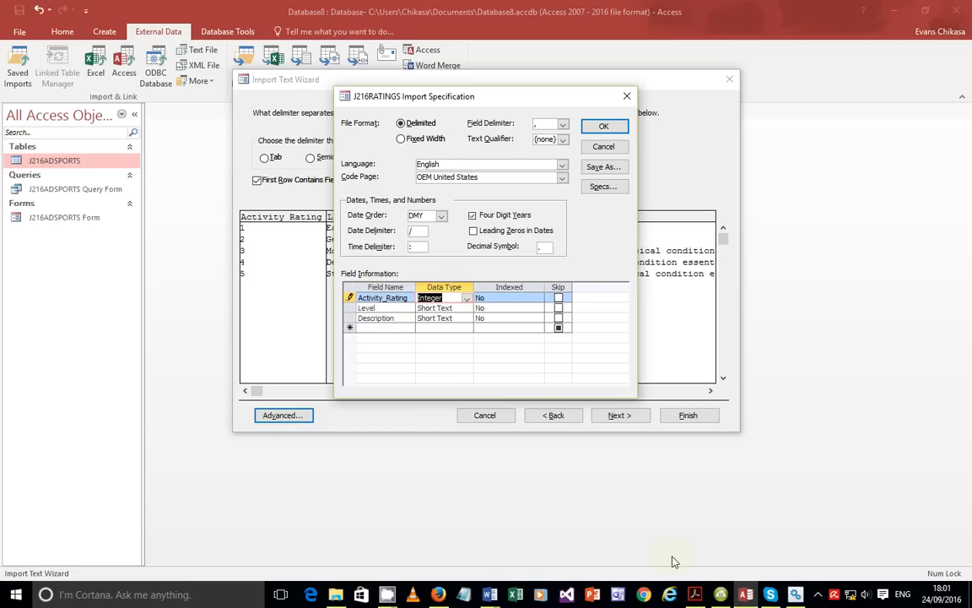
mouse_move(693, 596)
left_click(604, 126)
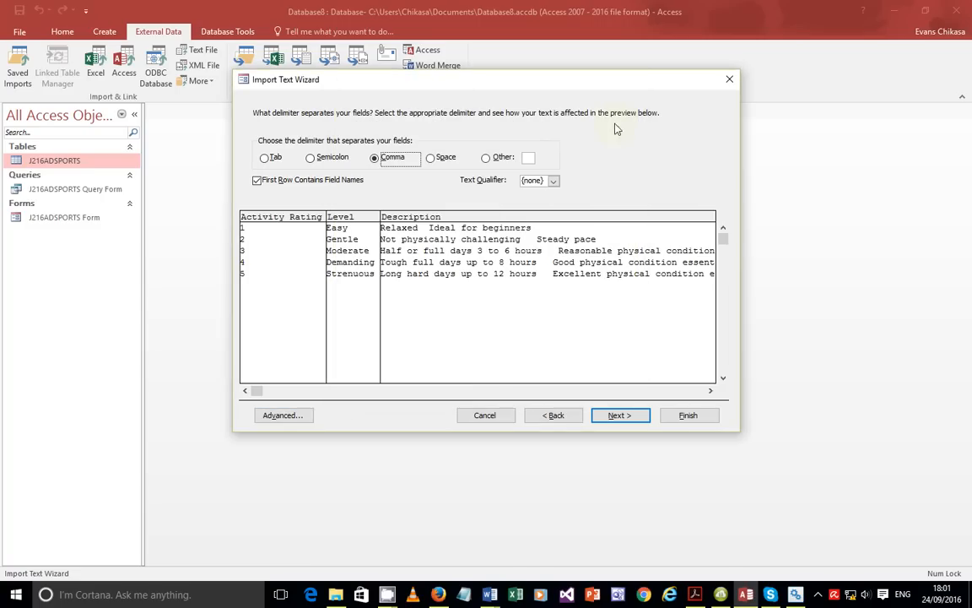
- Choose Activity_Rating as the primary key and finish the import to table J216RATINGS without saving the import steps
left_click(615, 414)
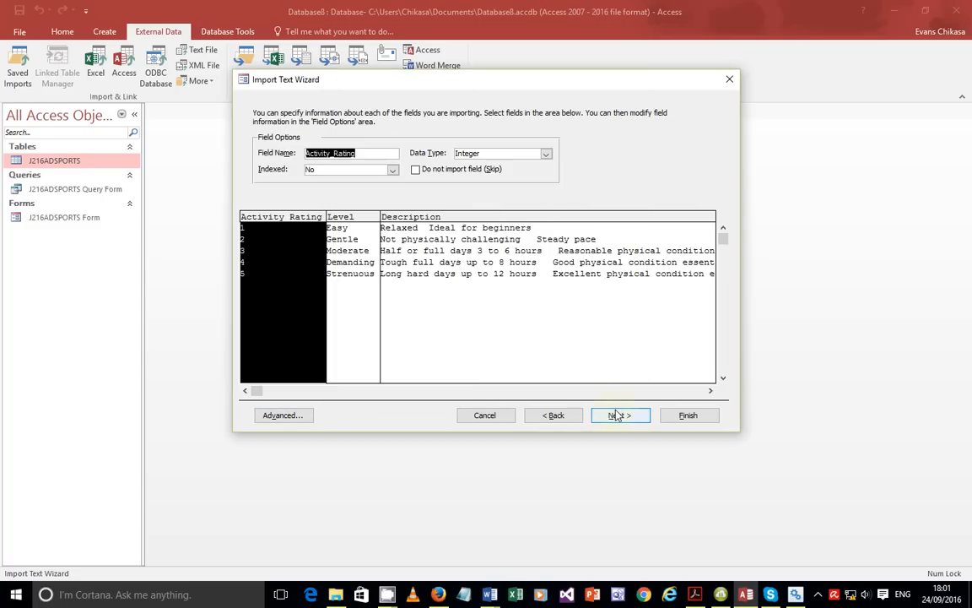
left_click(619, 415)
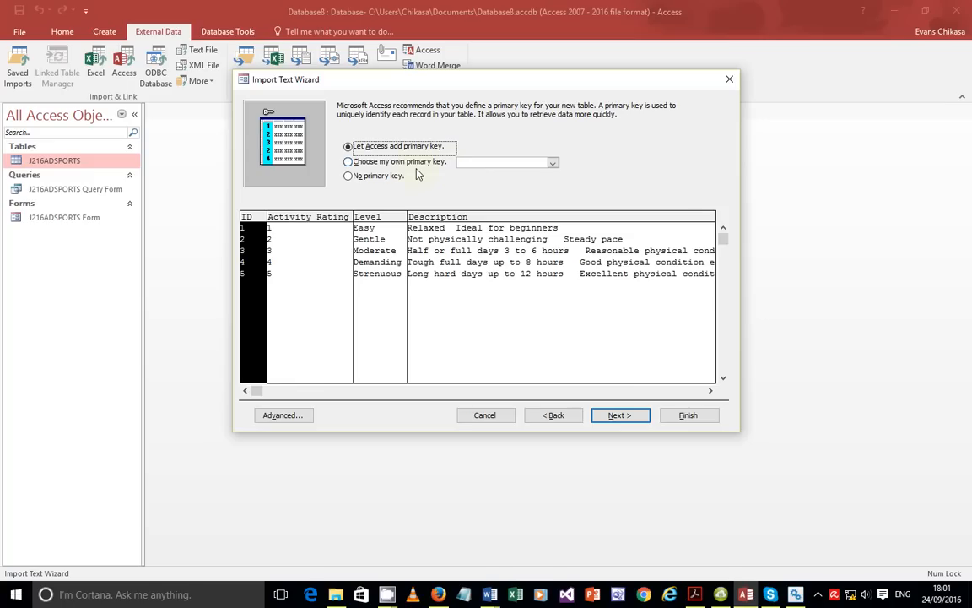
left_click(415, 162)
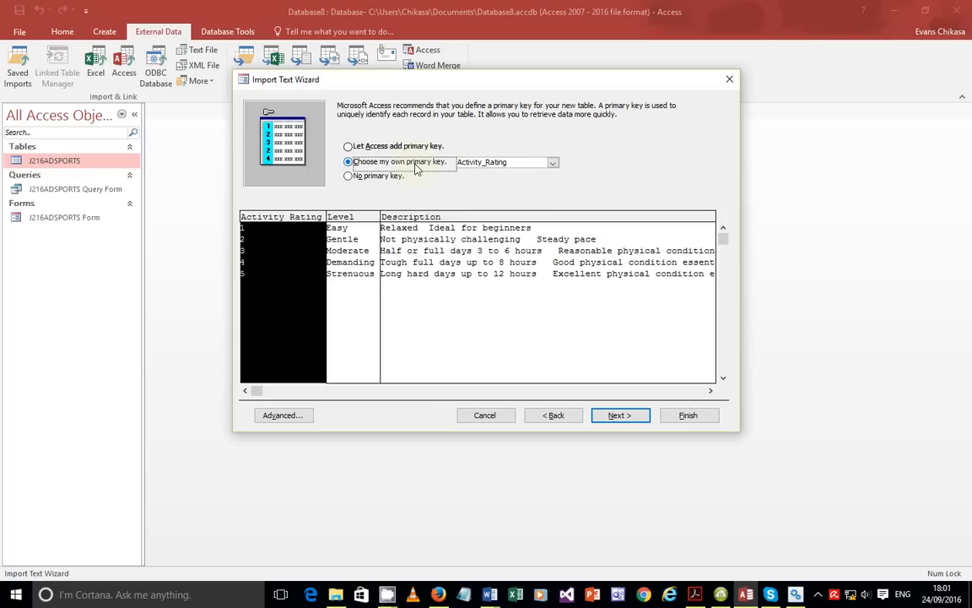
left_click(617, 422)
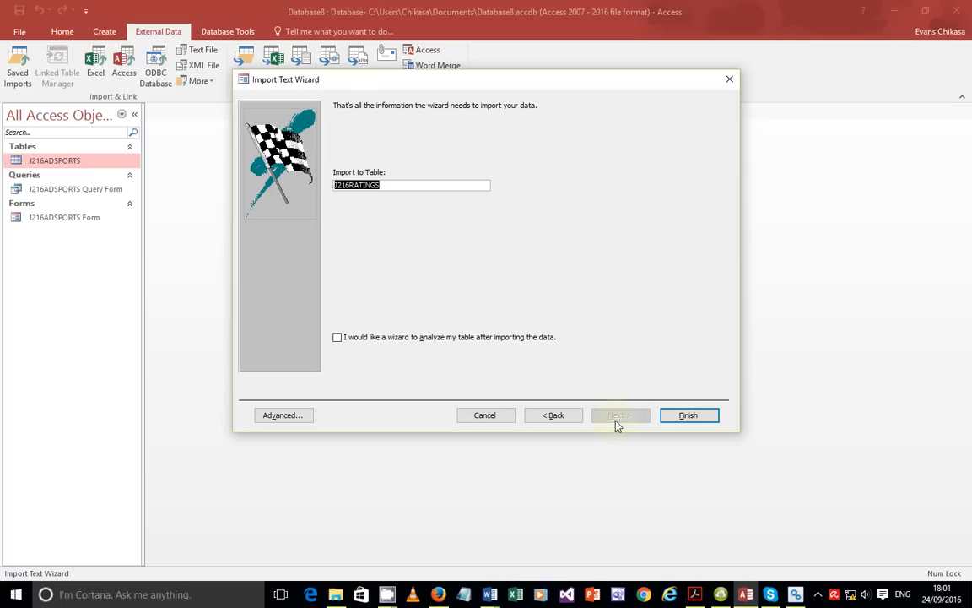
left_click(673, 426)
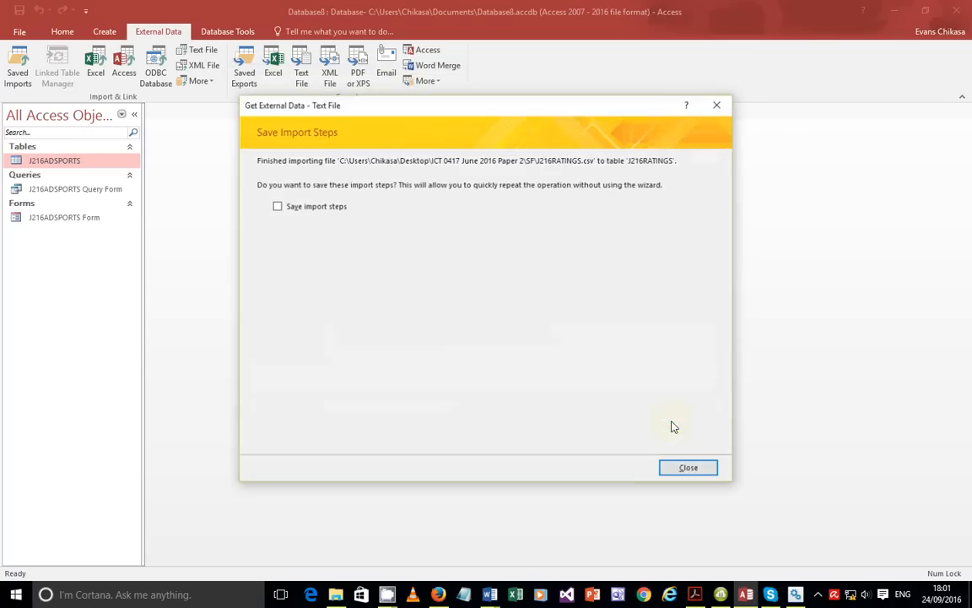
left_click(686, 467)
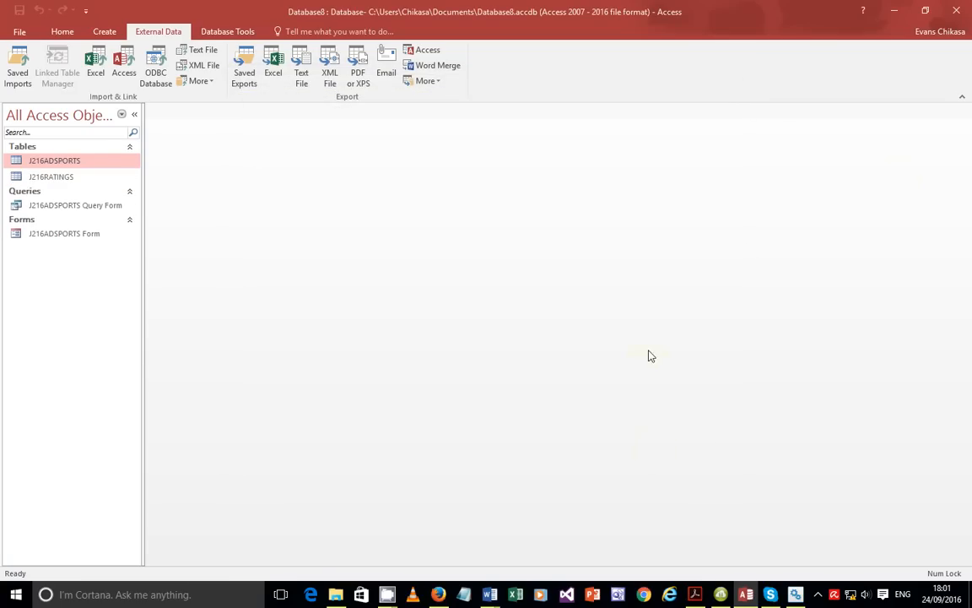
- Open the J216ADSPORTS and J216RATINGS tables to inspect their records
double_click(92, 161)
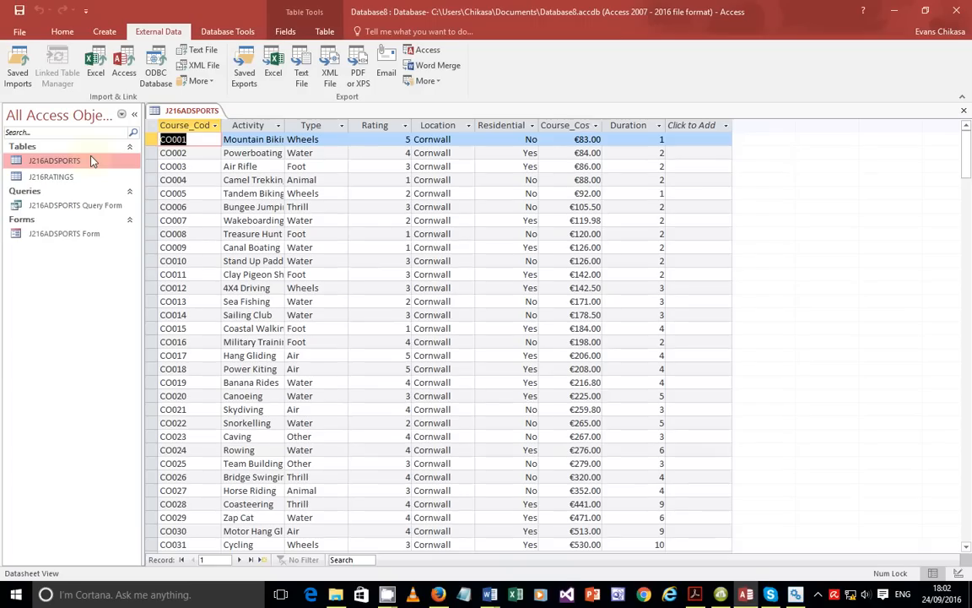
double_click(63, 176)
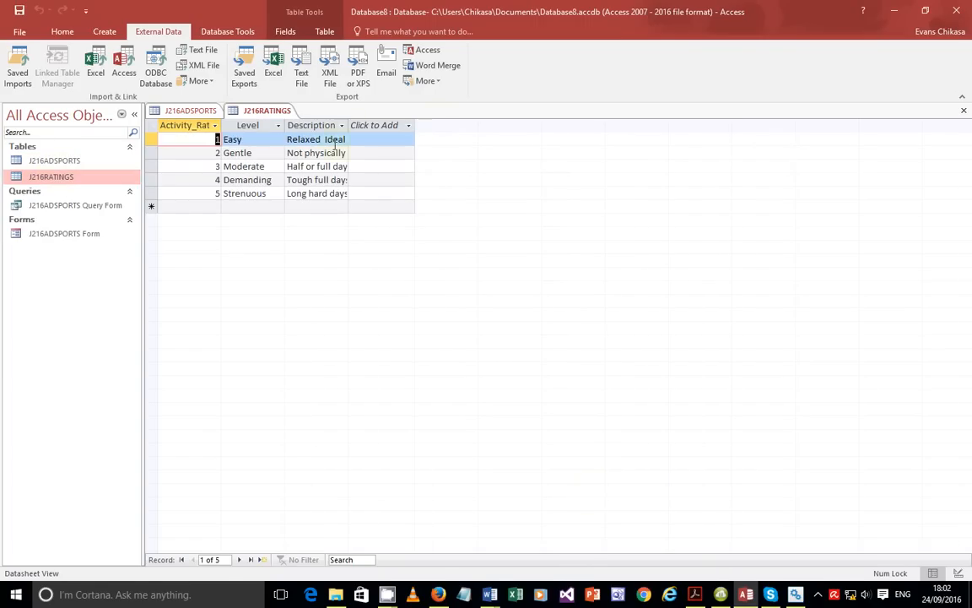
mouse_move(749, 596)
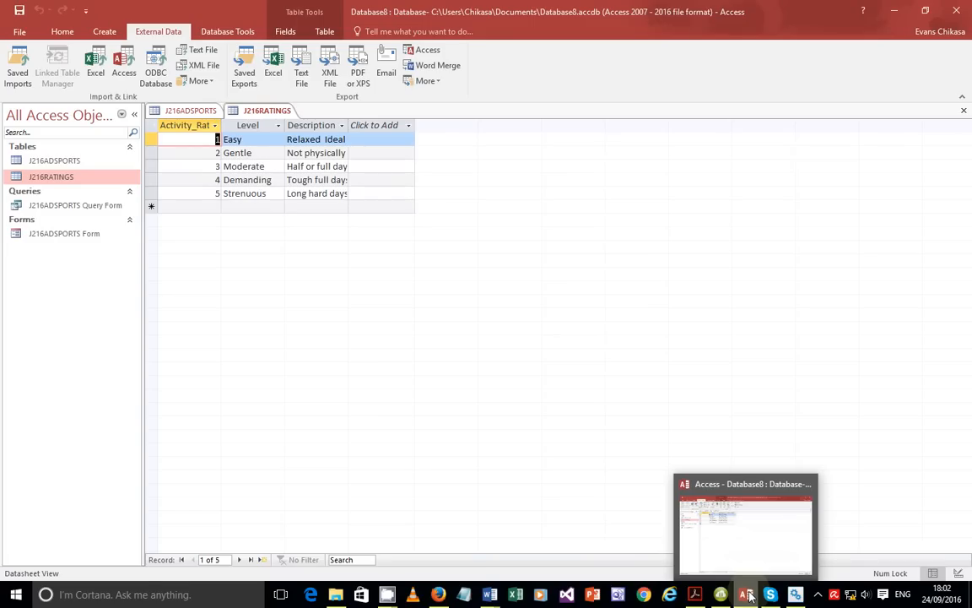
- Switch to the question paper PDF and examine which fields step 24 requires for the one-to-many relationship between the two tables
left_click(695, 594)
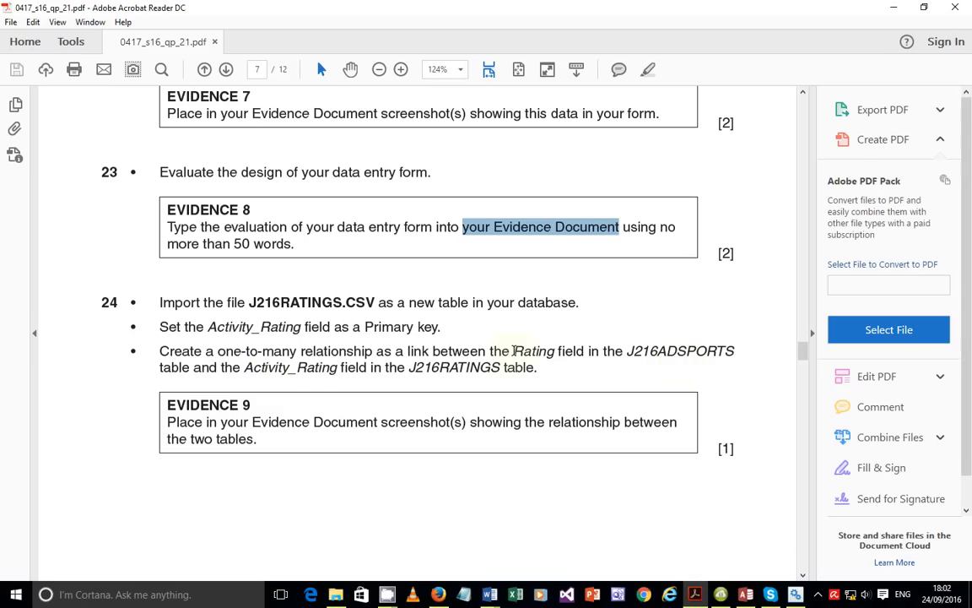
left_click_drag(513, 351, 559, 347)
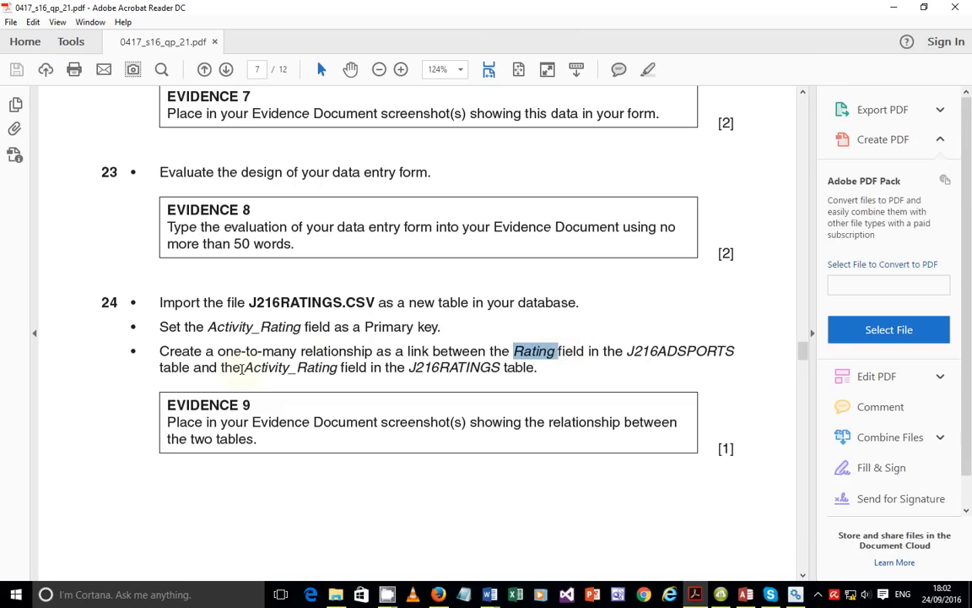
left_click_drag(242, 369, 334, 373)
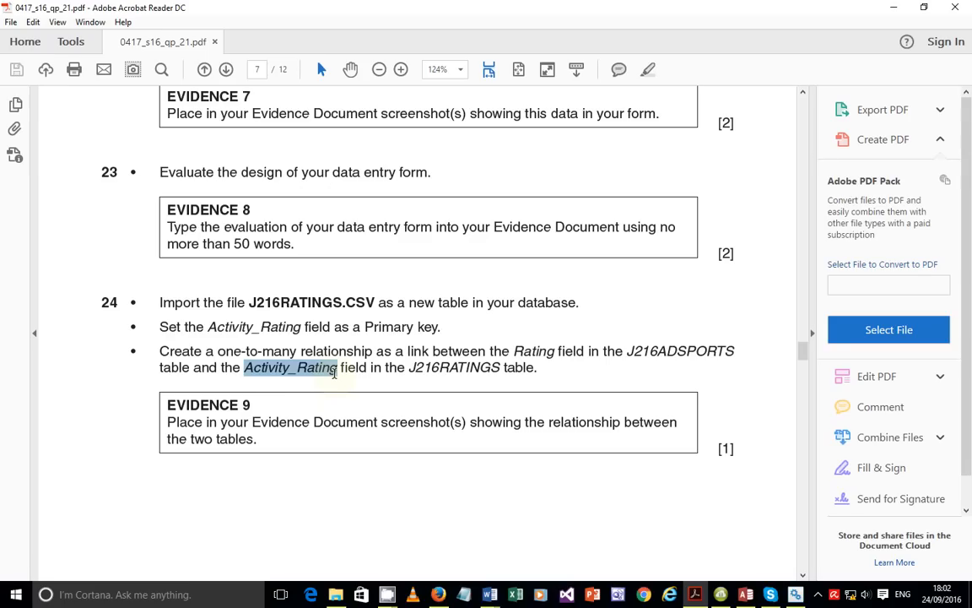
left_click(532, 355)
double_click(532, 354)
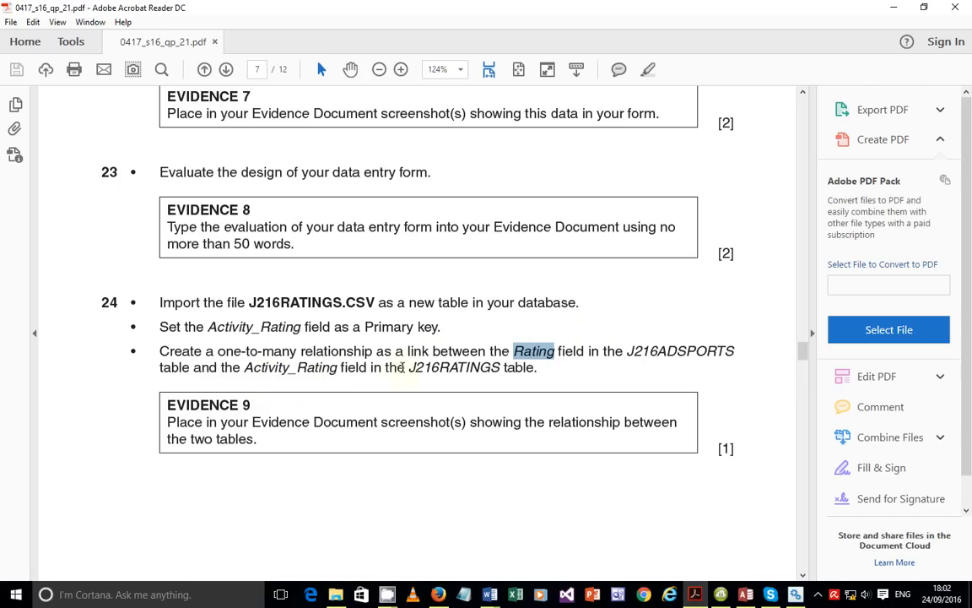
double_click(316, 370)
left_click(316, 370)
left_click(317, 371)
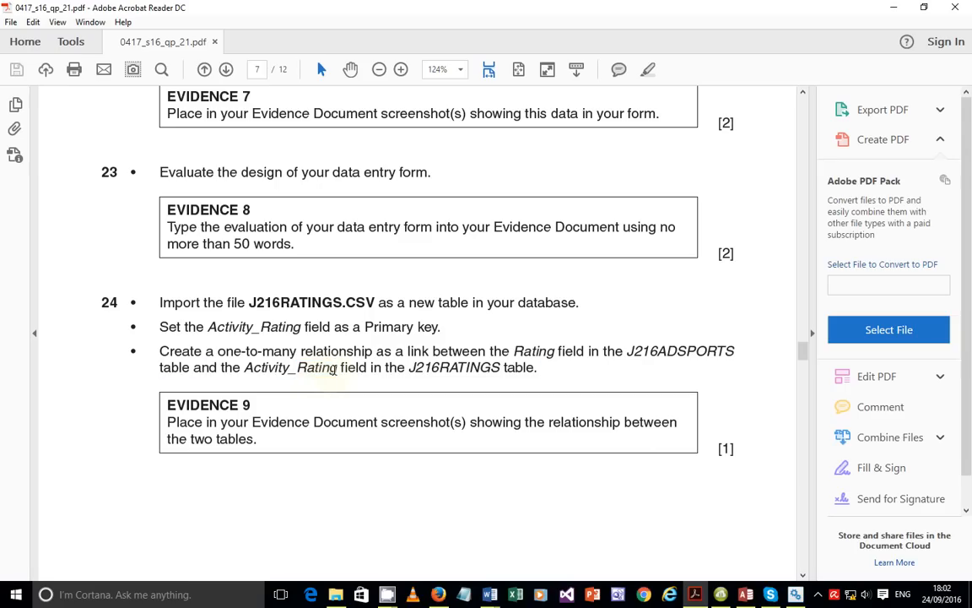
left_click_drag(339, 368, 244, 369)
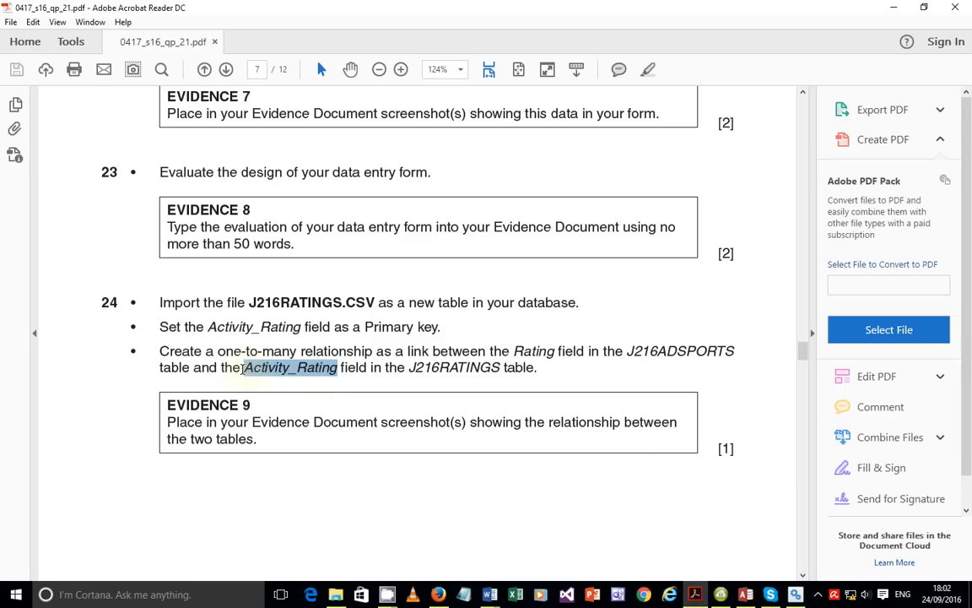
double_click(534, 352)
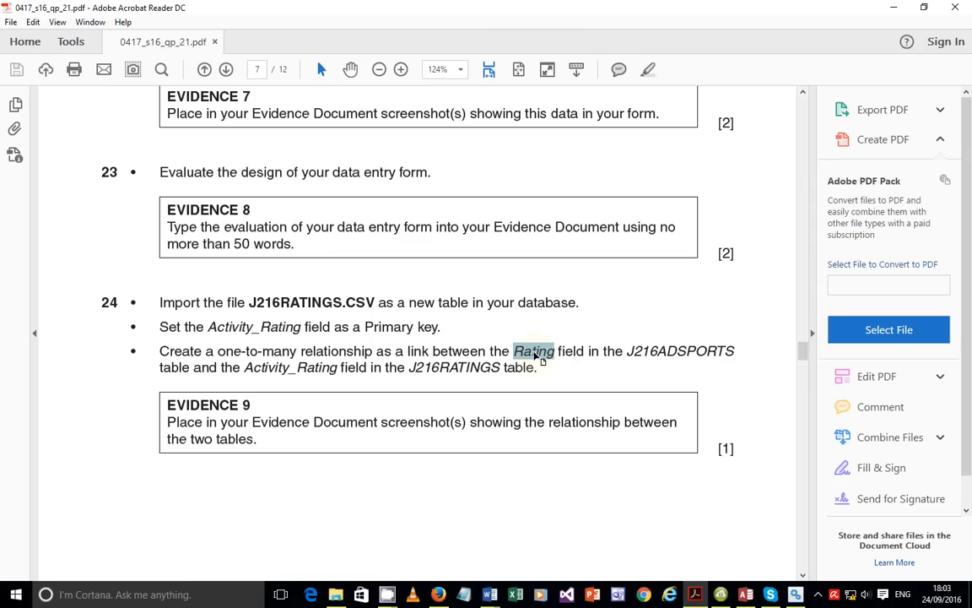
left_click(534, 355)
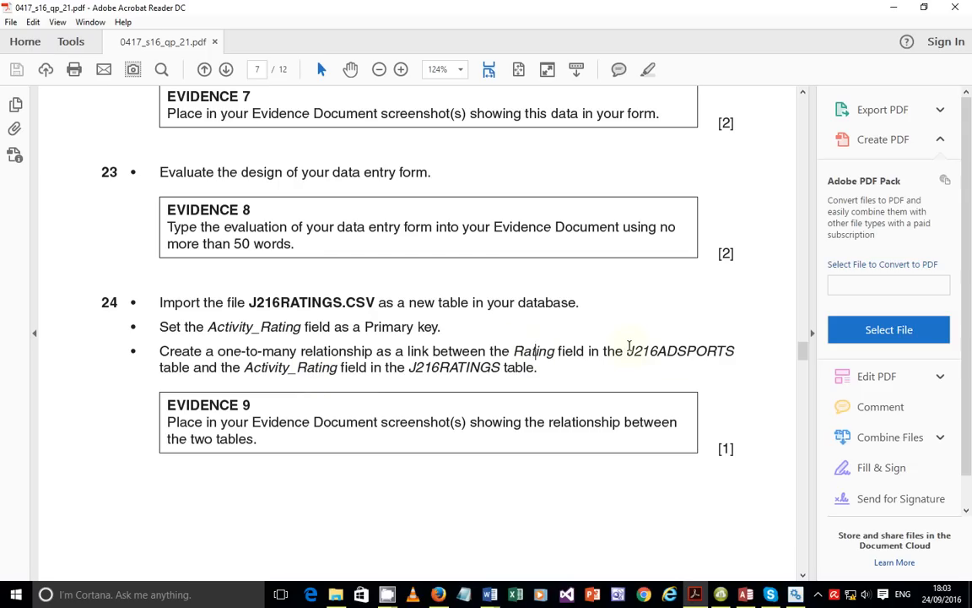
double_click(529, 349)
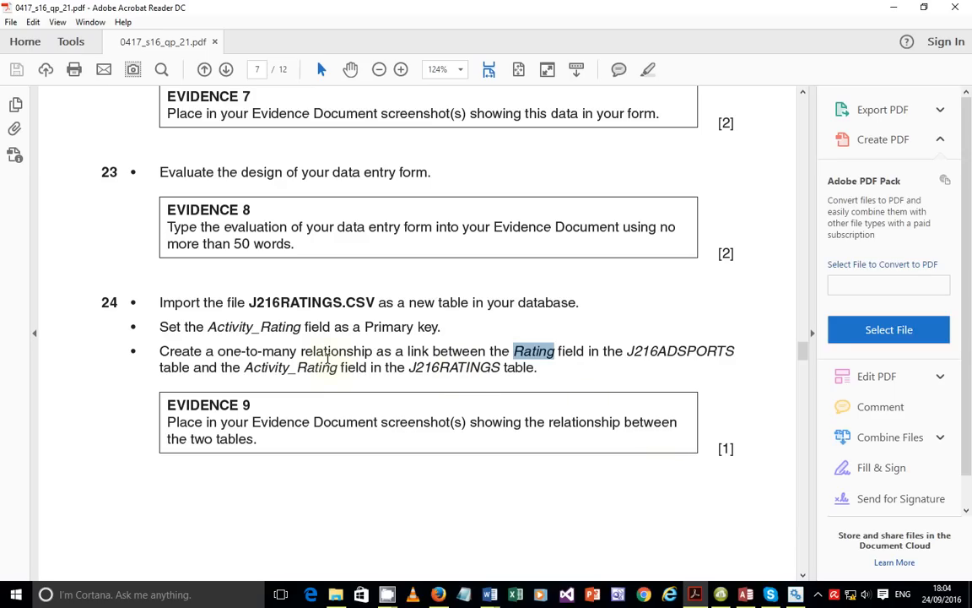
- Switch to Access, close both open tables, and add J216ADSPORTS and J216RATINGS to the Relationships window
left_click(746, 595)
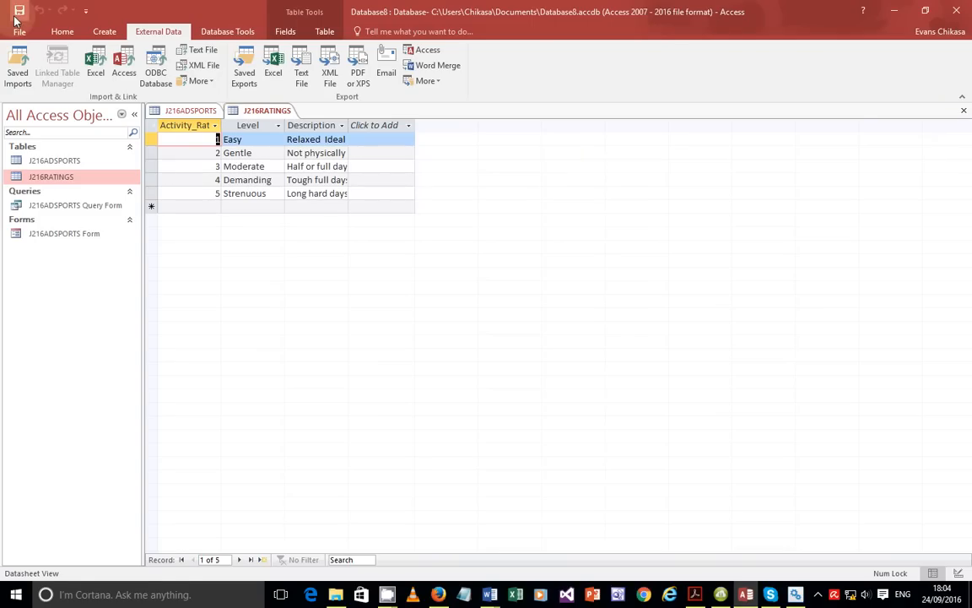
key("ctrl+w")
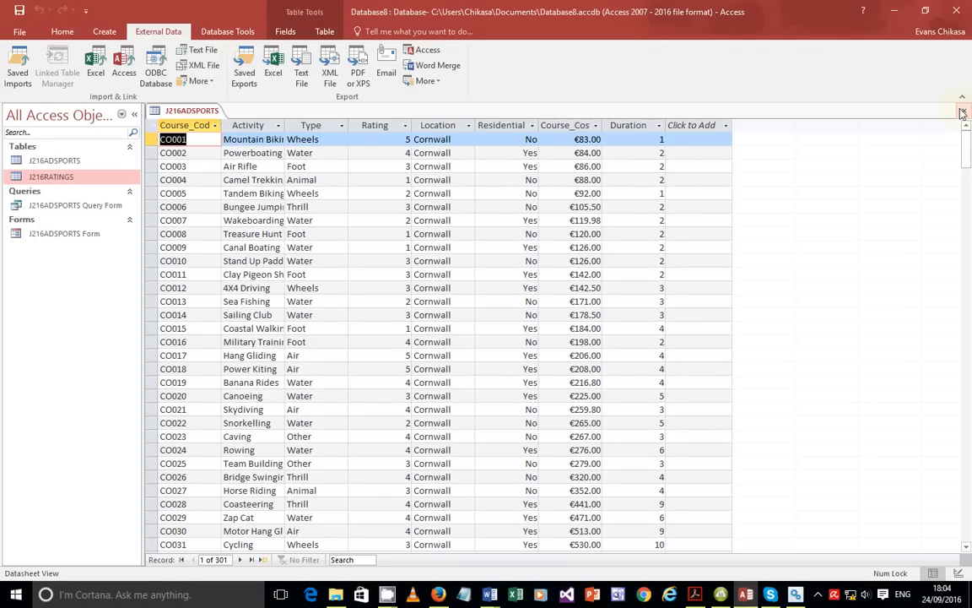
left_click(964, 111)
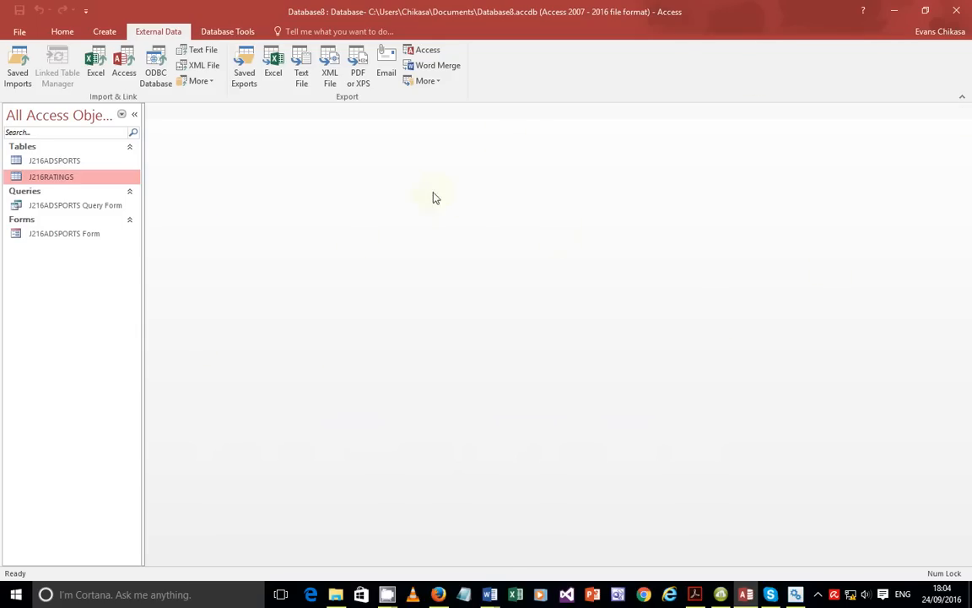
left_click(211, 33)
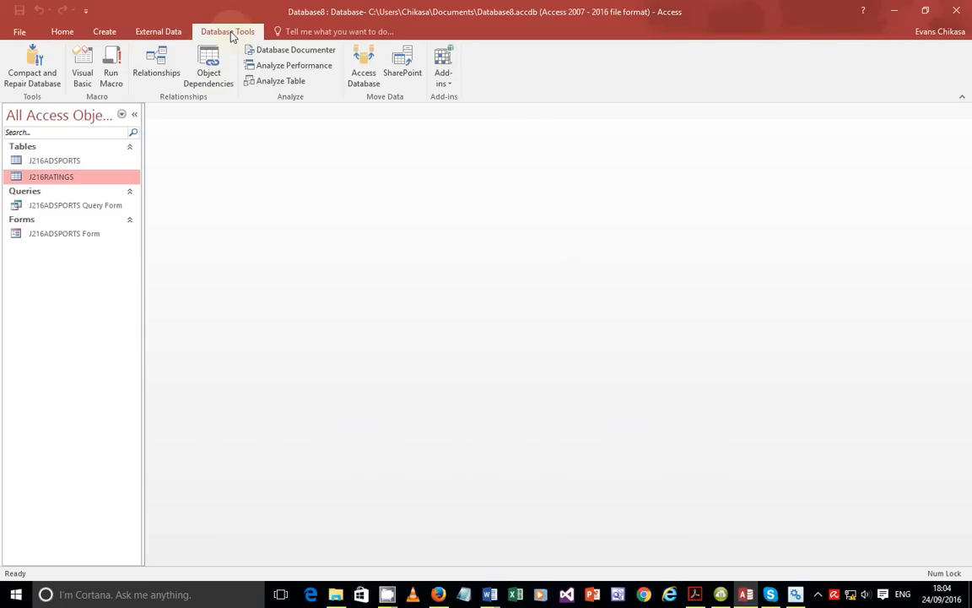
left_click(167, 79)
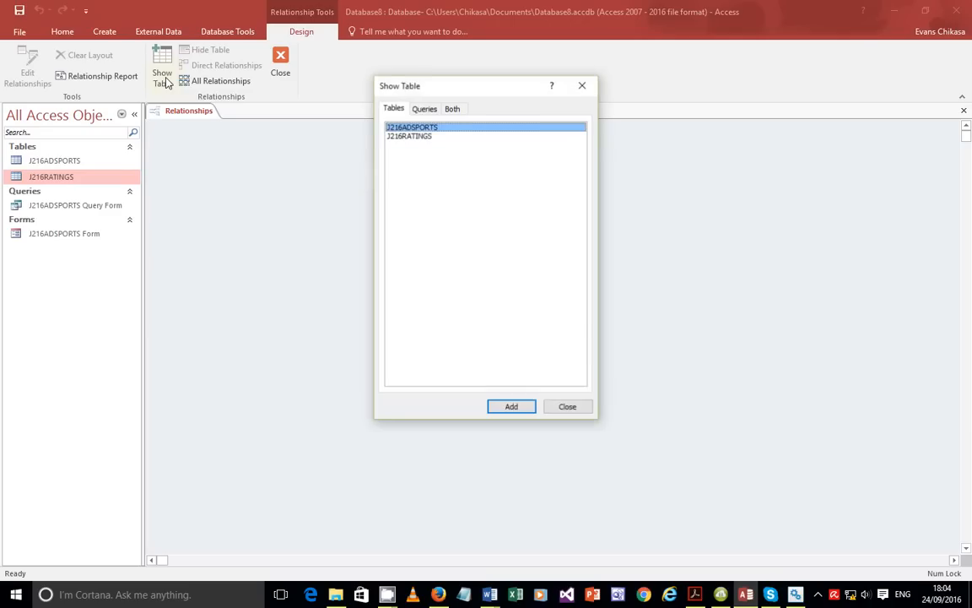
double_click(436, 130)
double_click(433, 137)
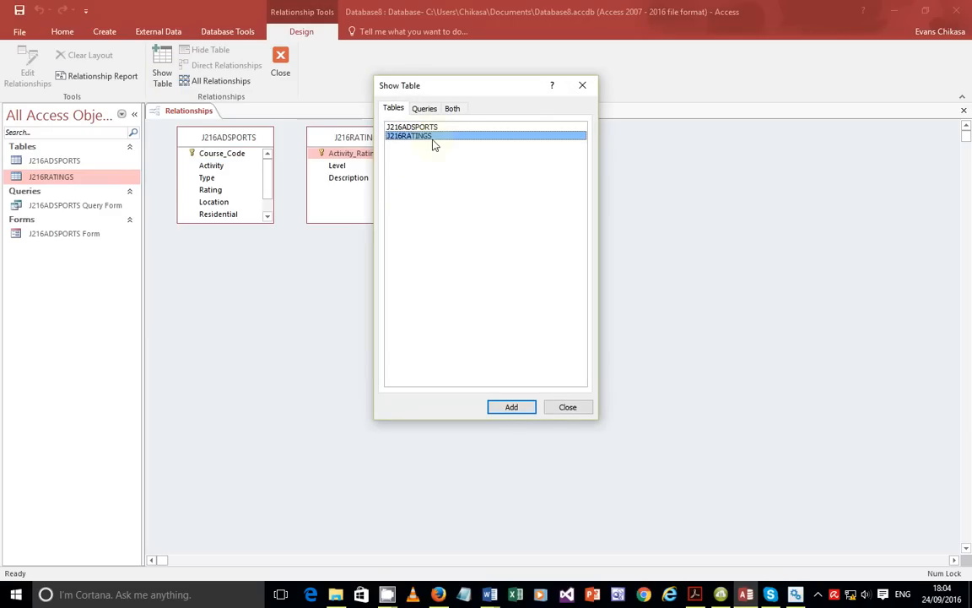
left_click(573, 409)
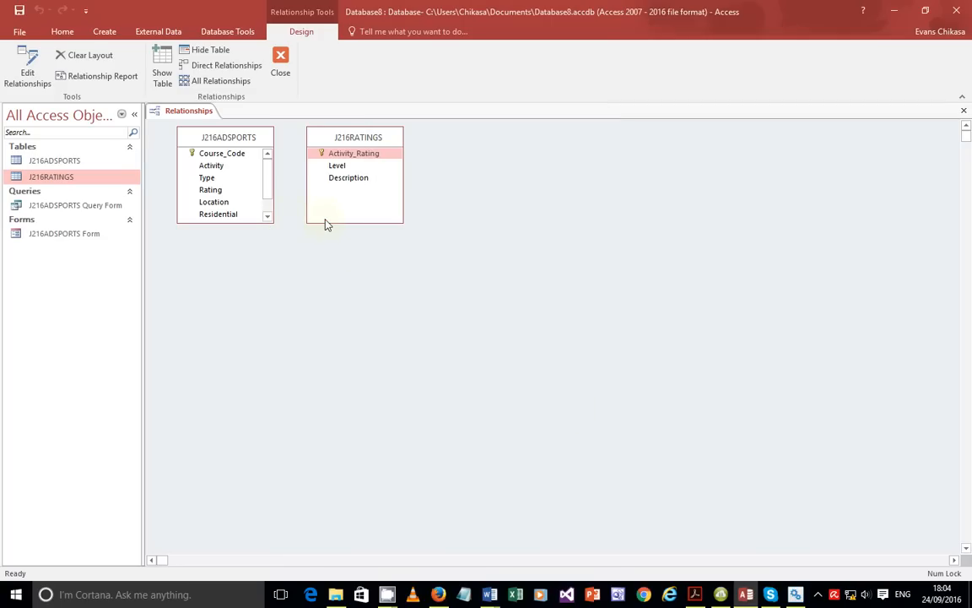
- Create a one-to-many relationship from Activity_Rating in J216RATINGS to Rating in J216ADSPORTS, enforcing referential integrity
left_click(337, 159)
left_click_drag(337, 158, 212, 192)
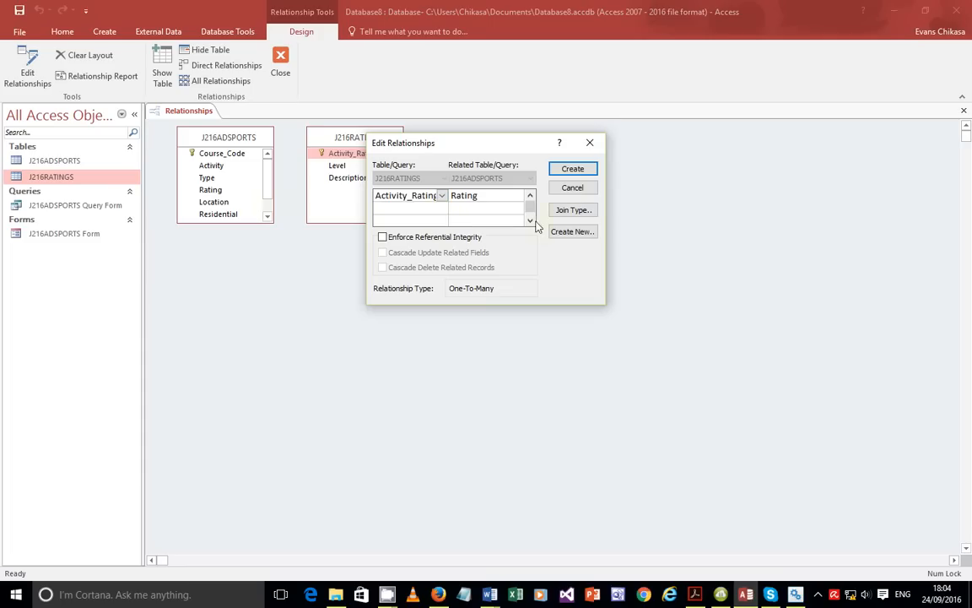
left_click(406, 240)
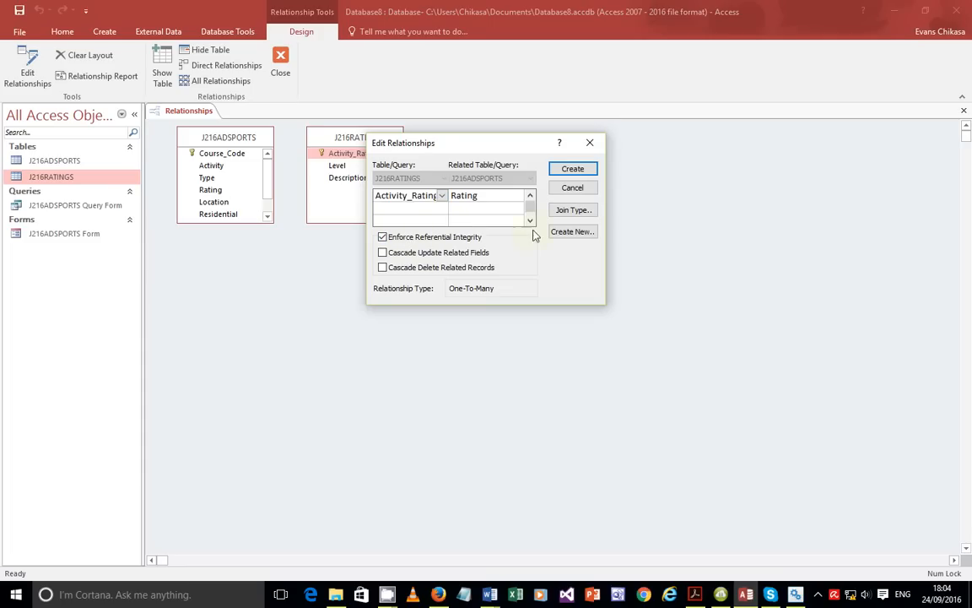
left_click(695, 594)
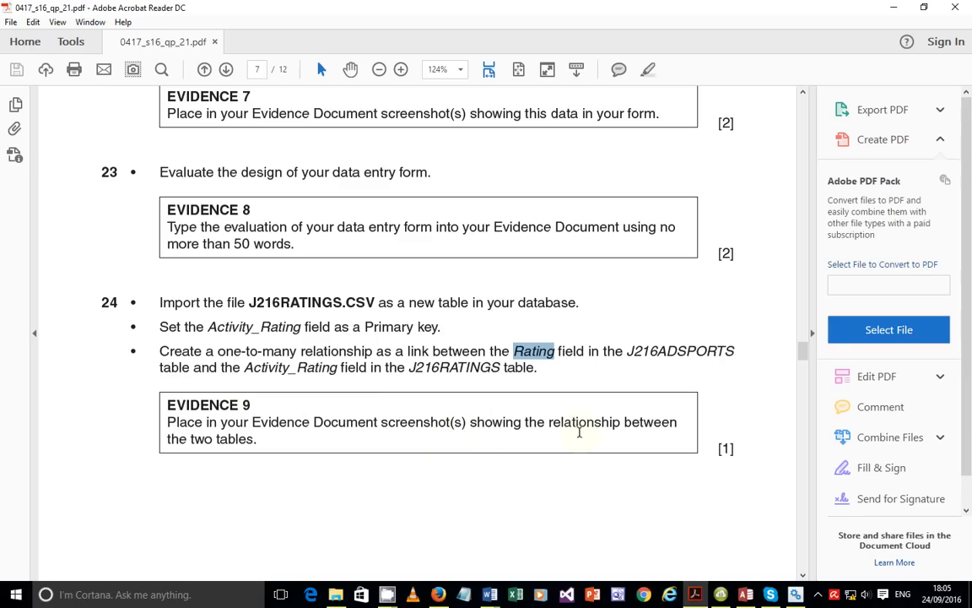
left_click(746, 595)
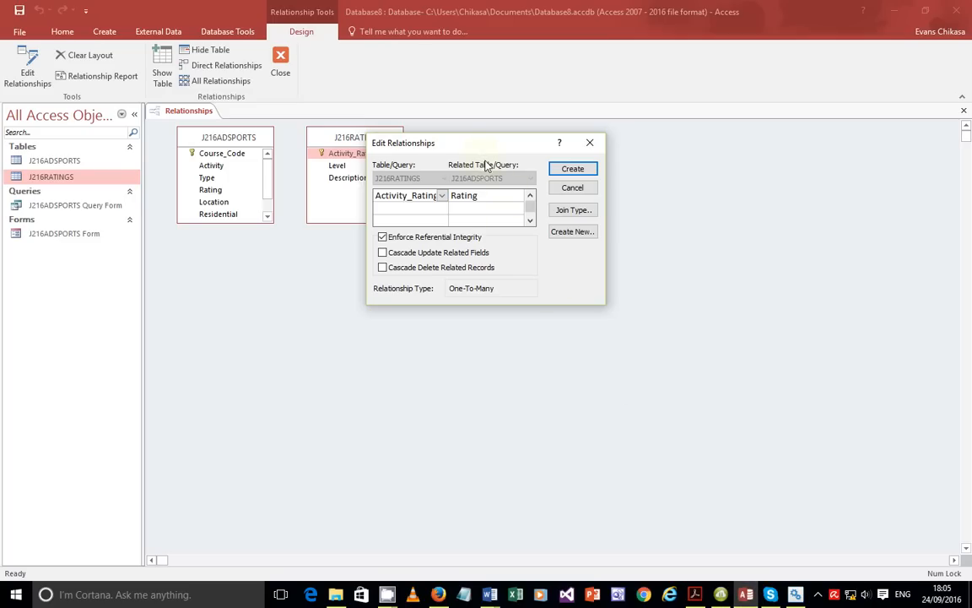
left_click(581, 172)
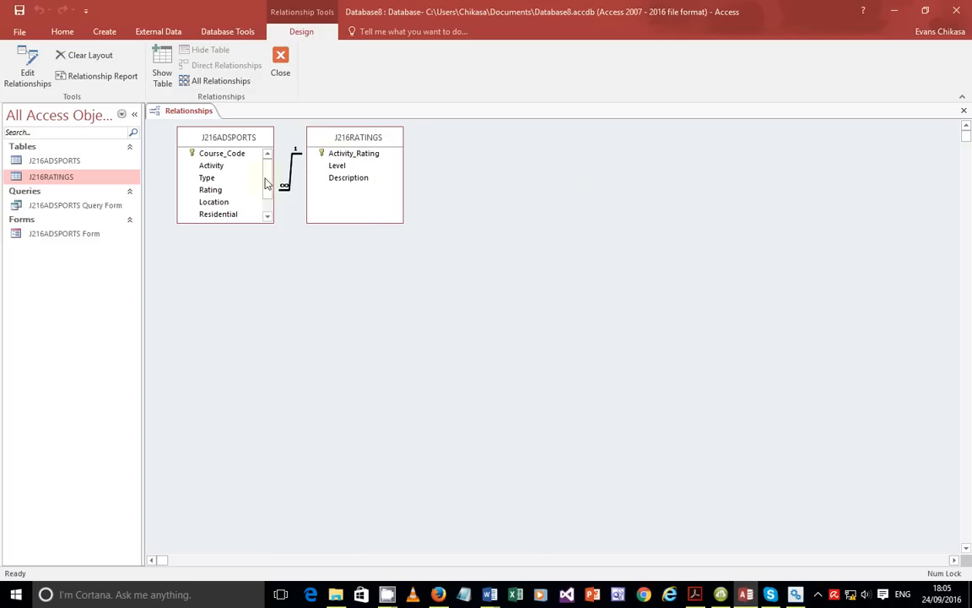
- Reopen the existing relationship between the two tables for editing and place its dialog directly below the table boxes
right_click(309, 145)
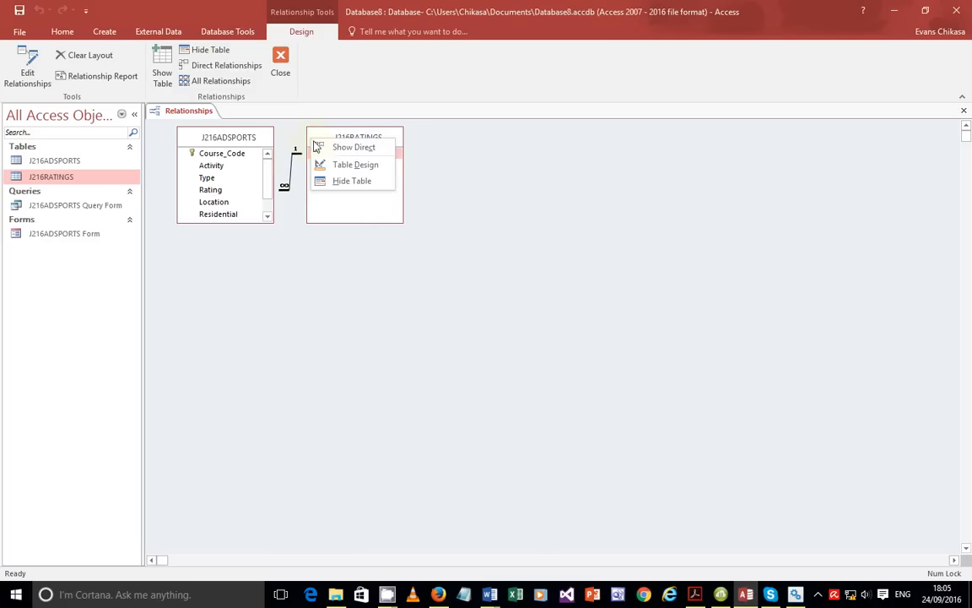
left_click(287, 188)
left_click_drag(322, 156, 223, 201)
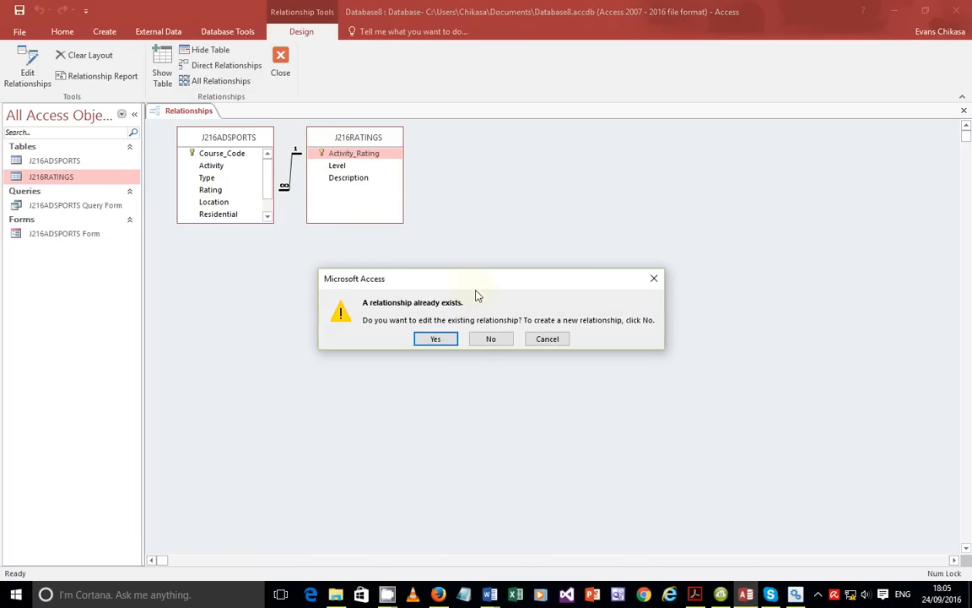
left_click(454, 340)
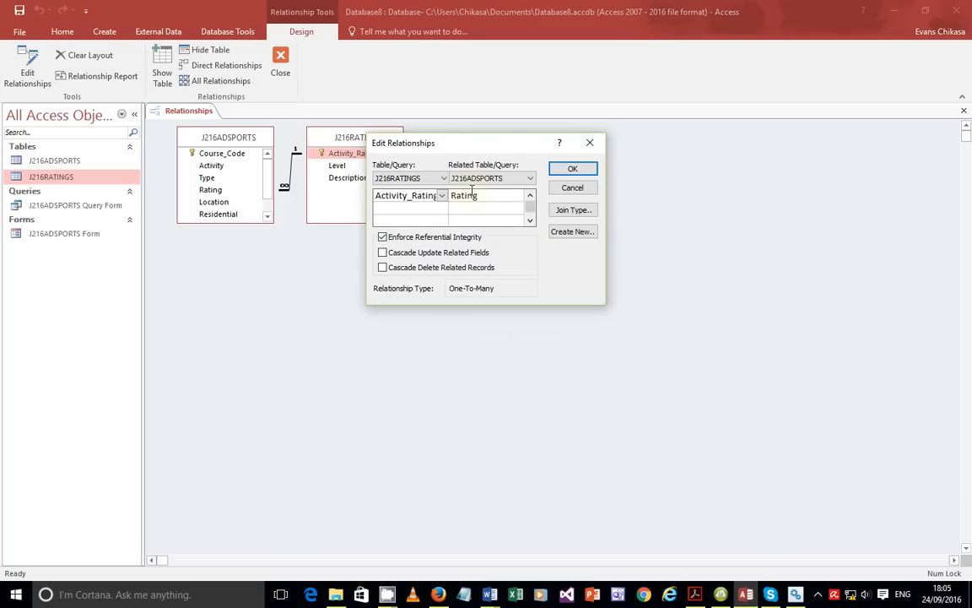
left_click_drag(505, 152, 313, 259)
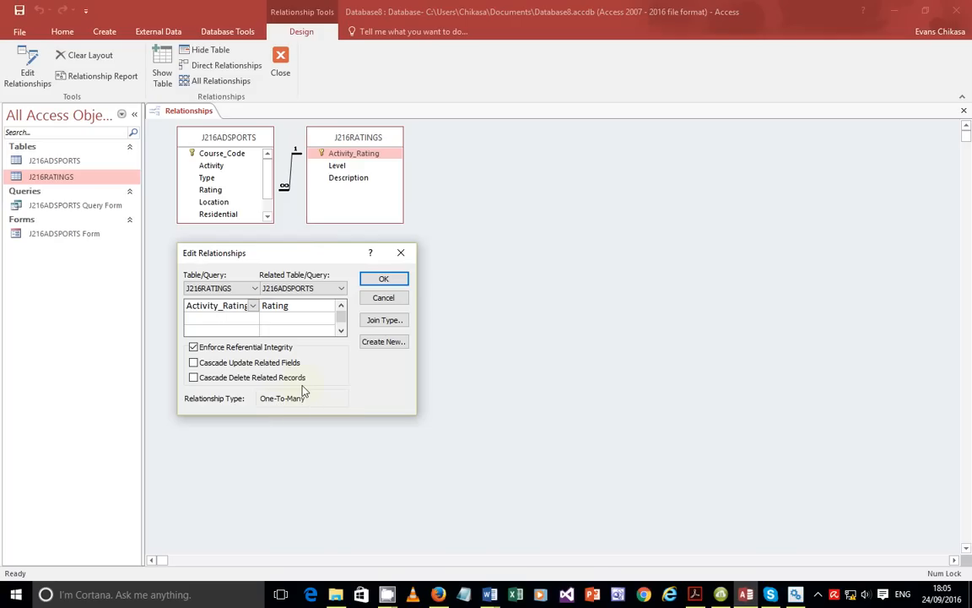
- Capture a screenshot of the two linked tables together with the Edit Relationships dialog and copy it to the clipboard
key("Print")
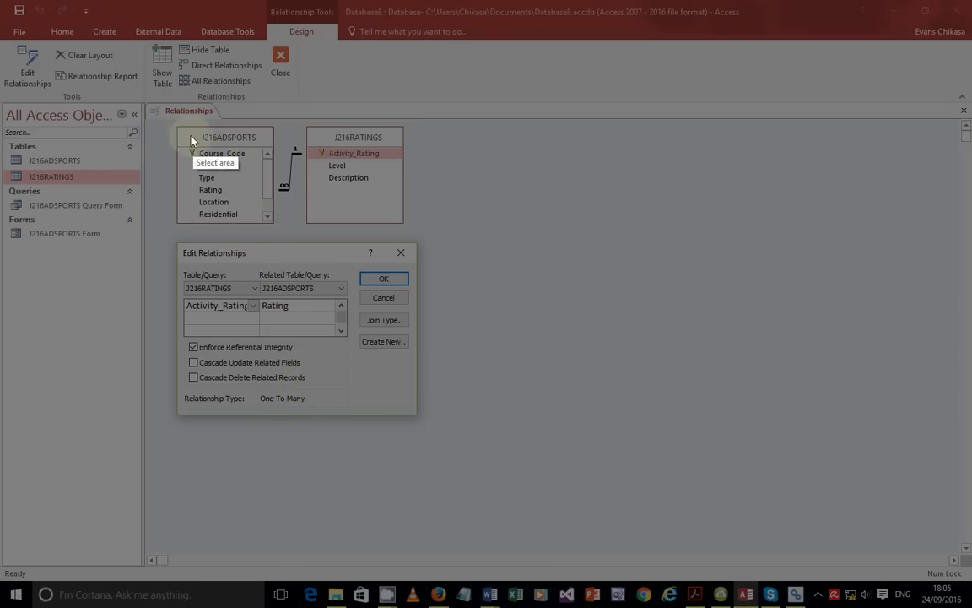
mouse_move(175, 128)
left_mouse_down()
mouse_move(211, 149)
mouse_move(274, 237)
mouse_move(416, 377)
mouse_move(416, 431)
mouse_move(420, 418)
left_mouse_up()
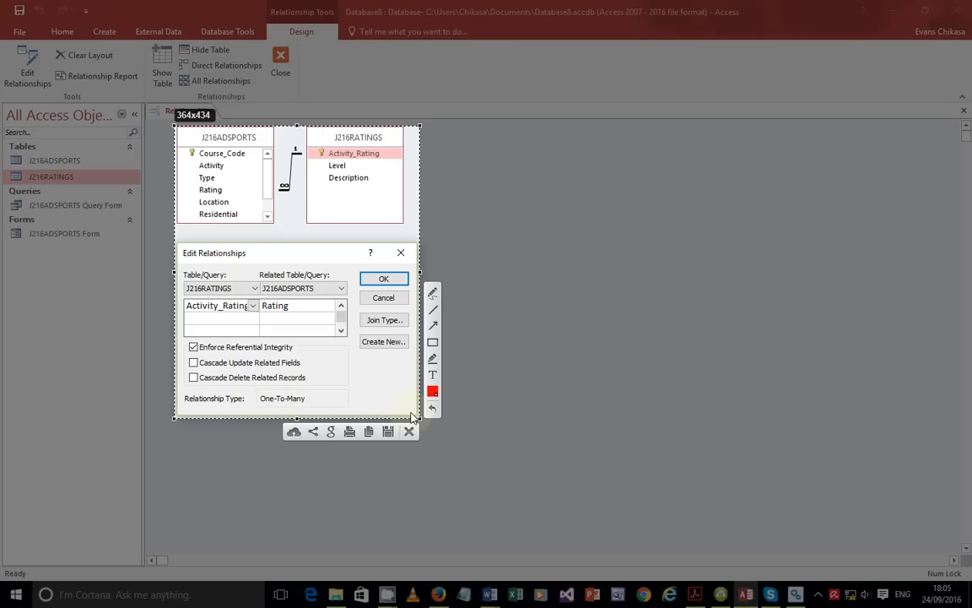
left_click(369, 431)
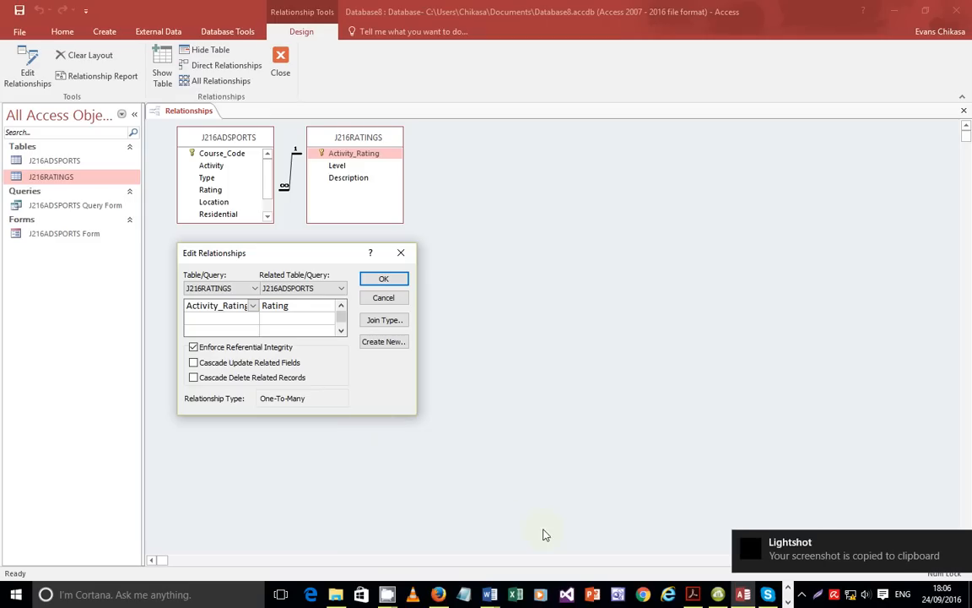
- Switch to the J216EVIDENCE0001 document in Word and paste the relationship screenshot under the Step 24 – EVIDENCE 9 heading
mouse_move(490, 595)
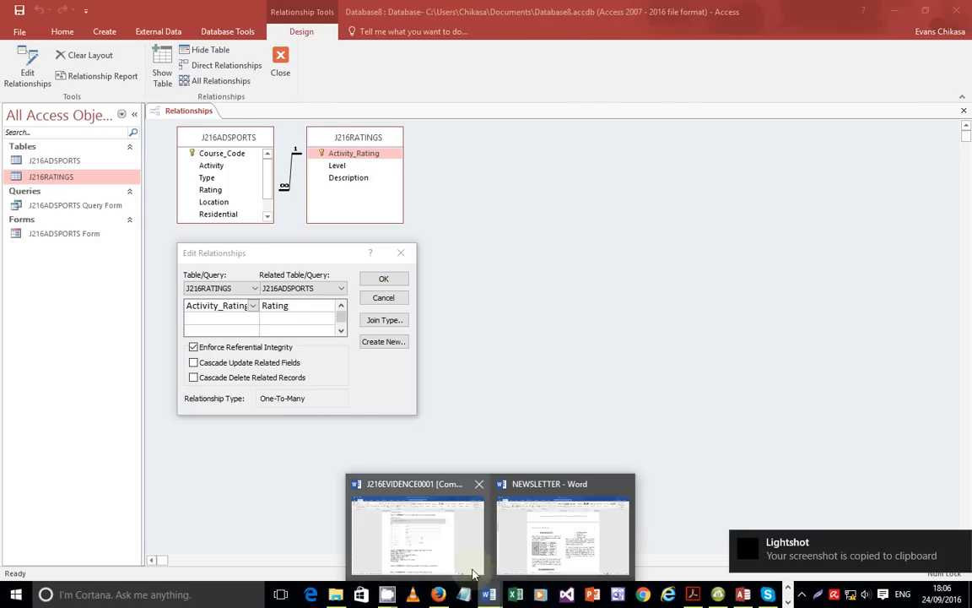
left_click(440, 543)
scroll(380, 469, "down", 4)
left_click(382, 369)
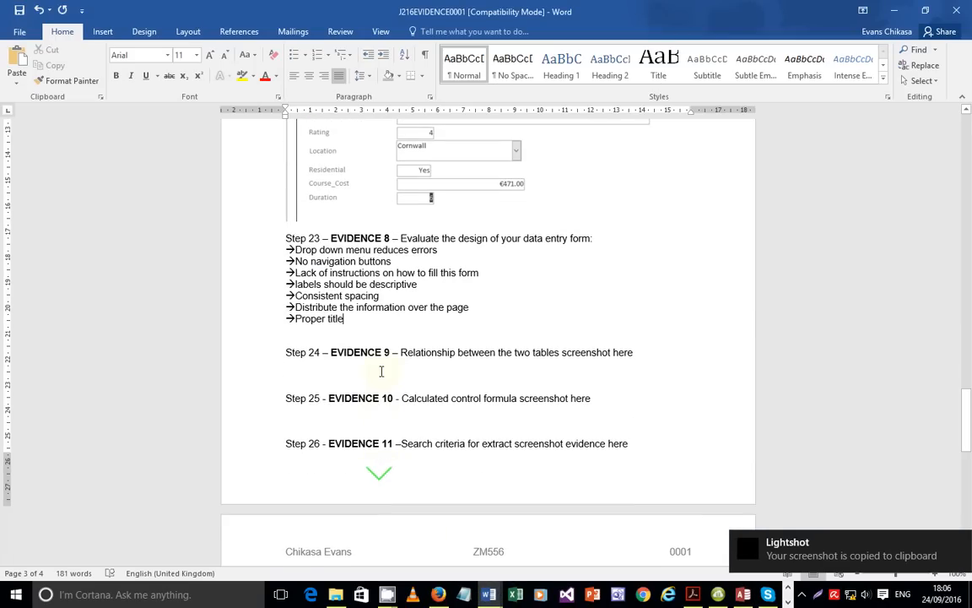
key("ctrl+v")
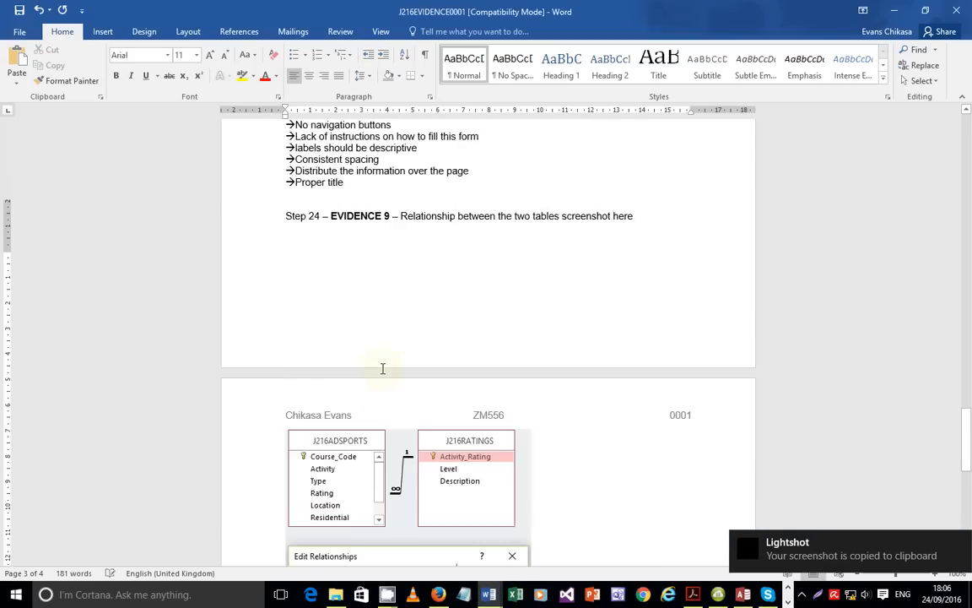
scroll(406, 289, "up", 5)
scroll(353, 235, "down", 1)
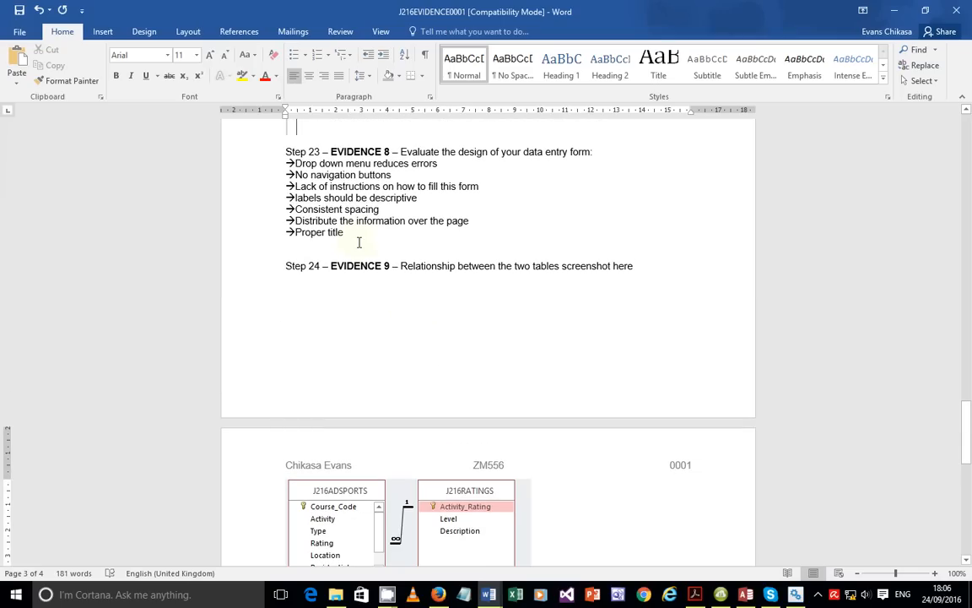
- Insert blank lines after the Proper title line so the Step 24 – EVIDENCE 9 heading moves onto the next page with its screenshot
left_click(359, 242)
key("Return")
key("Return")
key("Return")
key("Return")
key("Return")
key("Return")
key("Return")
key("Return")
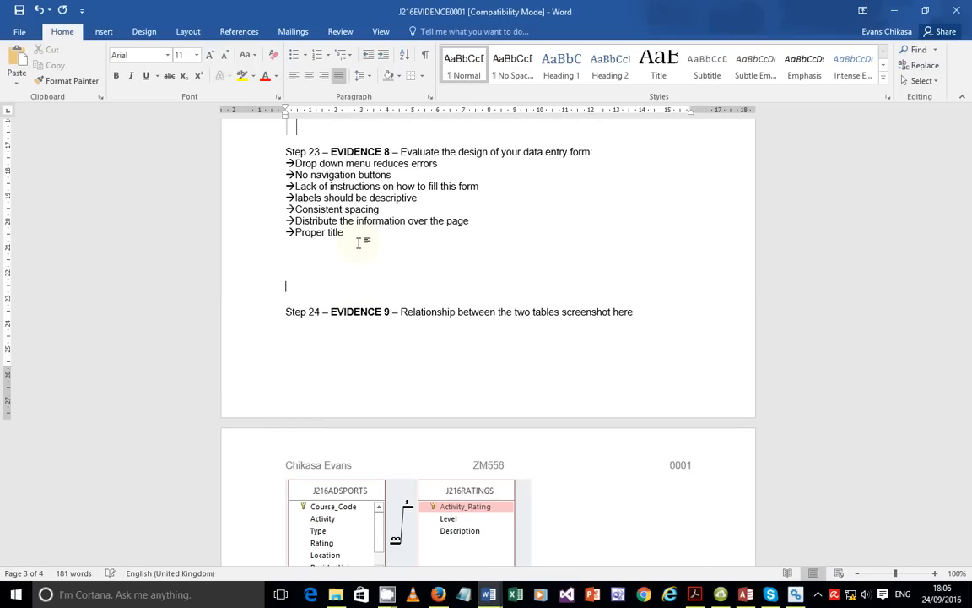
key("Return")
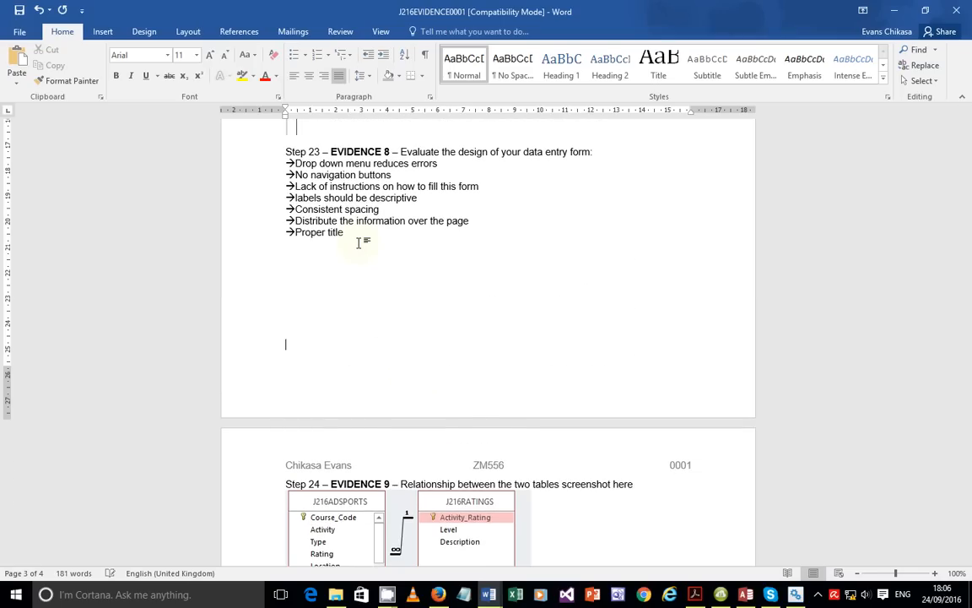
scroll(597, 441, "down", 8)
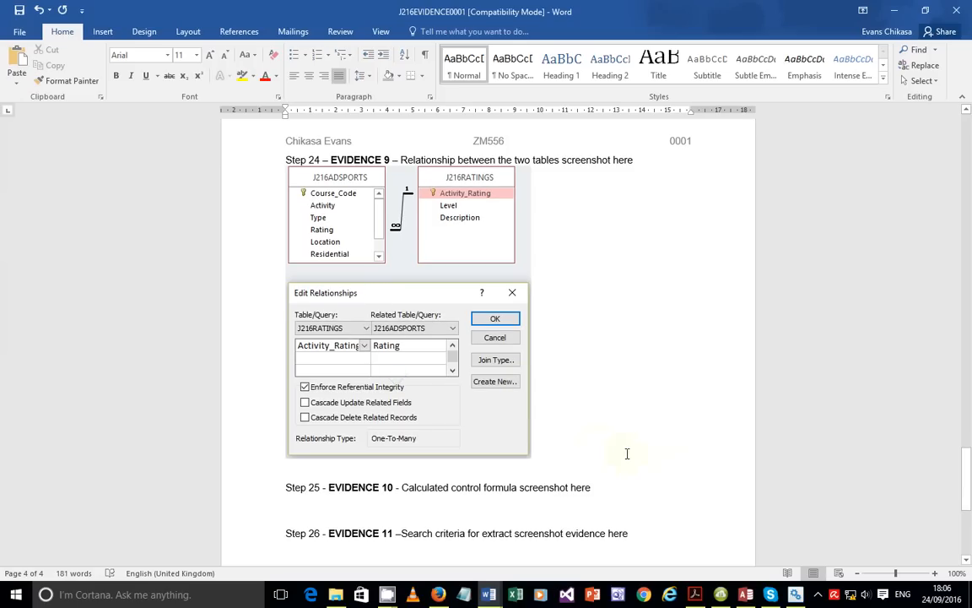
- Switch to the 0417_s16_qp_21 question paper in Adobe Acrobat Reader and read the step 25 report requirements
left_click(694, 594)
scroll(441, 521, "down", 15)
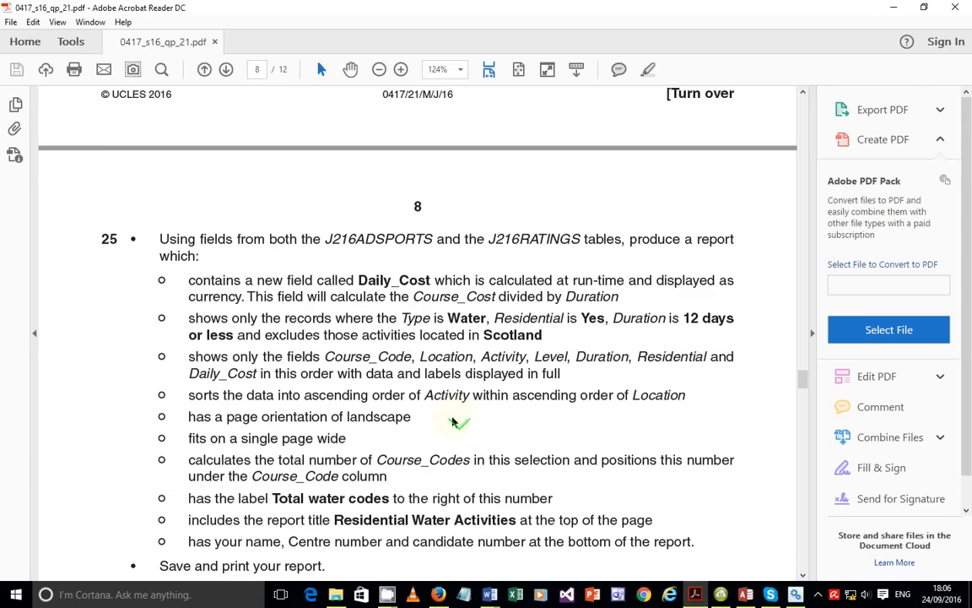
scroll(445, 402, "down", 1)
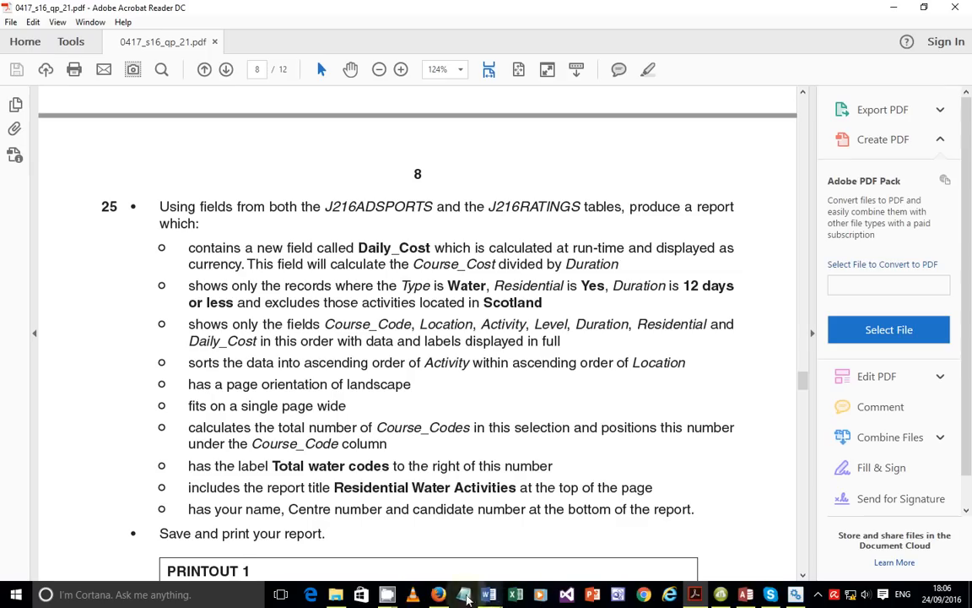
left_click(818, 595)
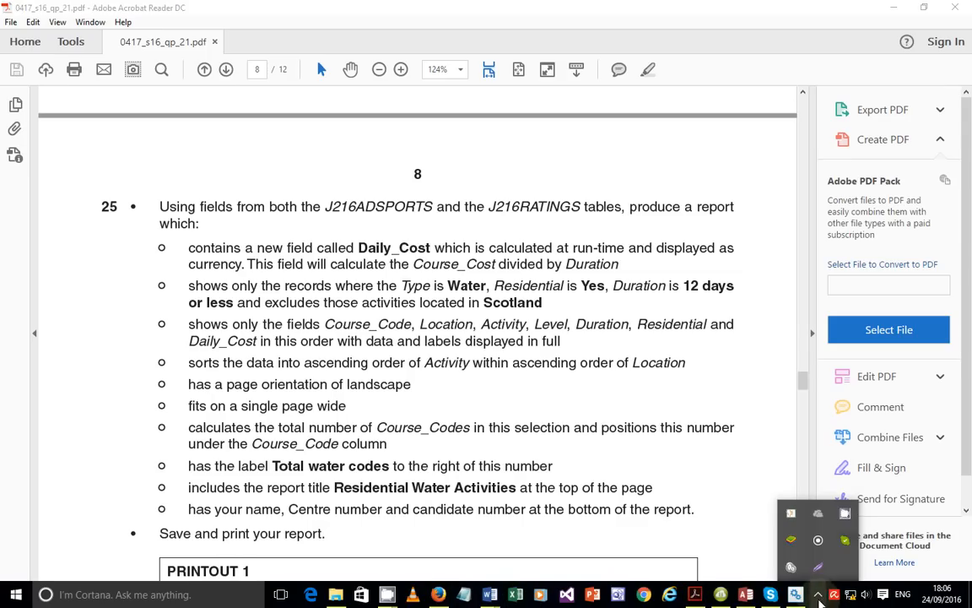
left_click(850, 521)
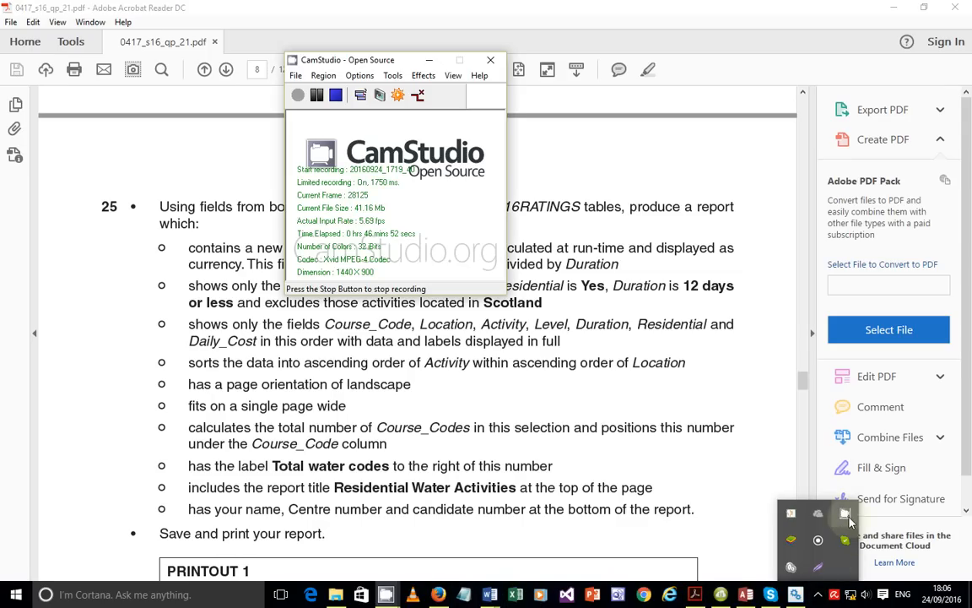
left_click(721, 471)
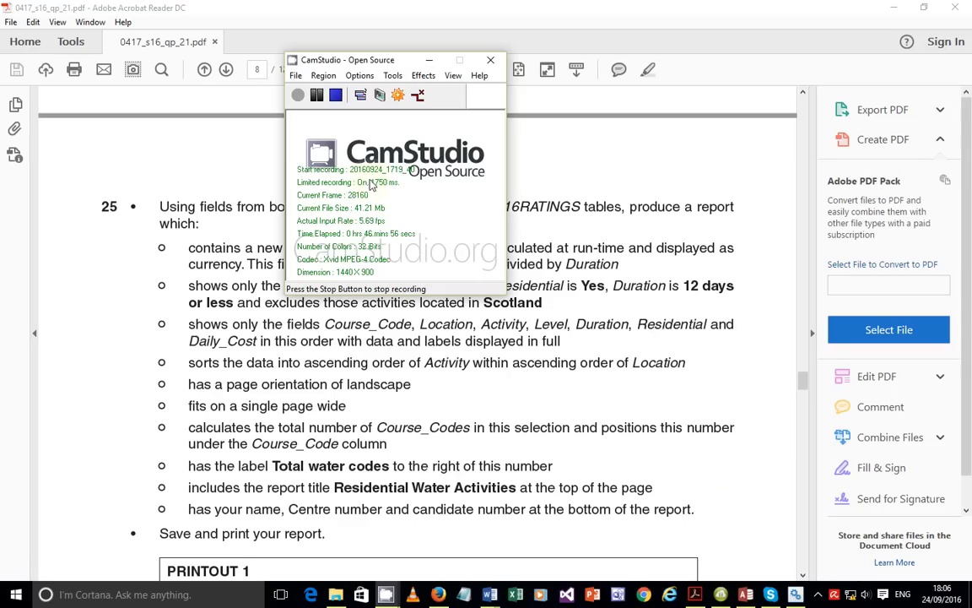
left_click(429, 61)
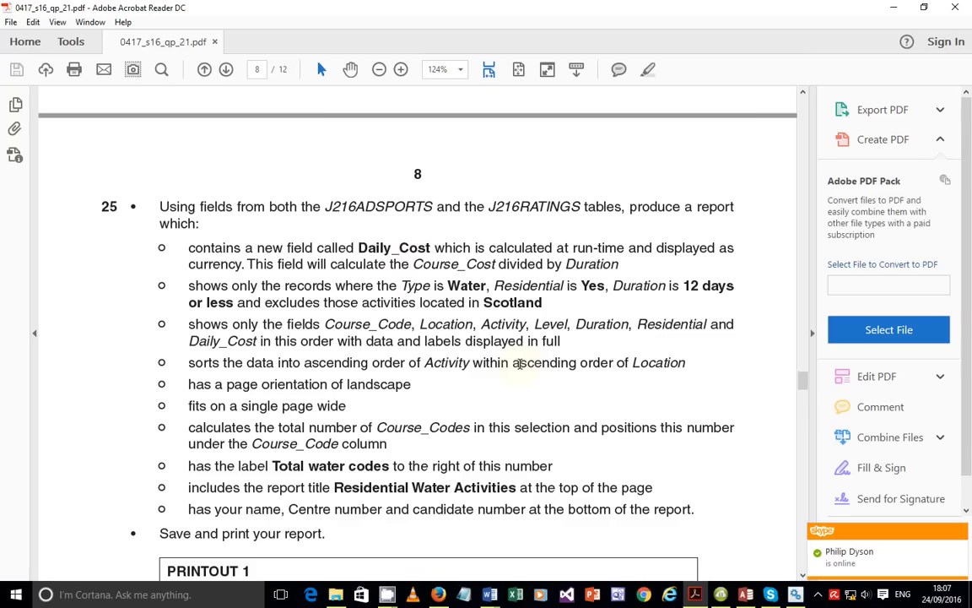
- Look through the question paper from step 25 to the start of Task 4, and return to the step 25 requirements
scroll(527, 376, "down", 7)
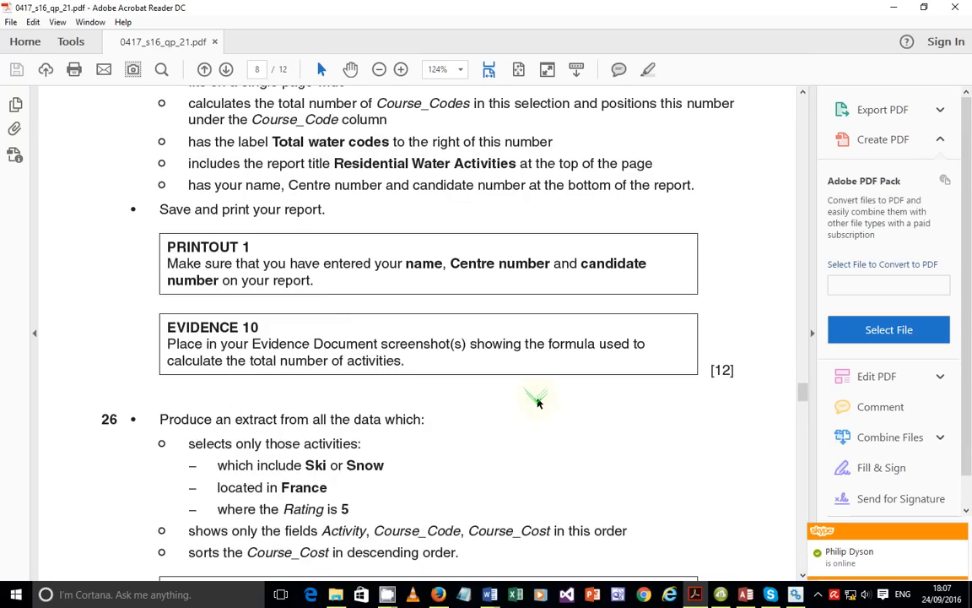
scroll(537, 400, "down", 10)
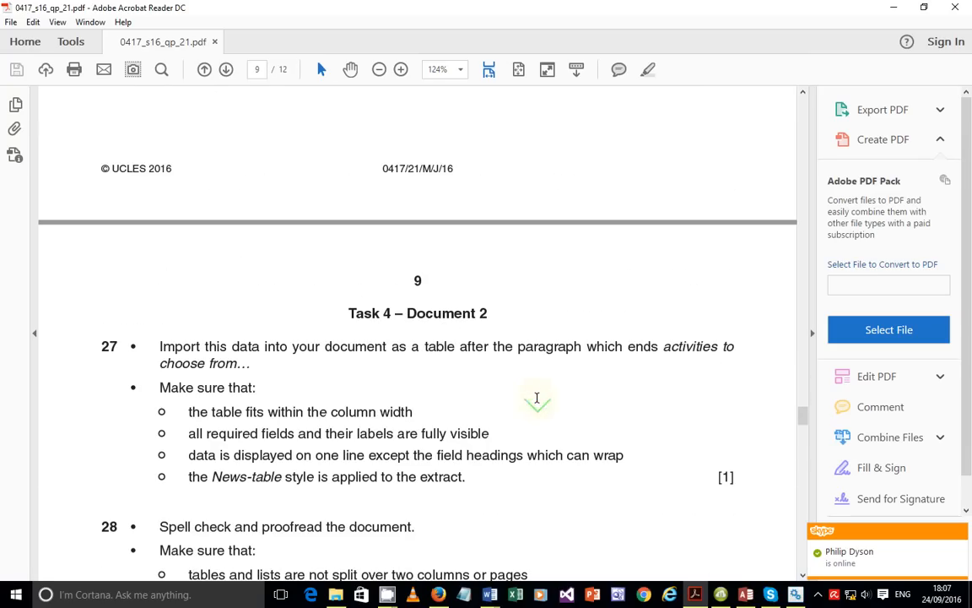
scroll(554, 400, "up", 15)
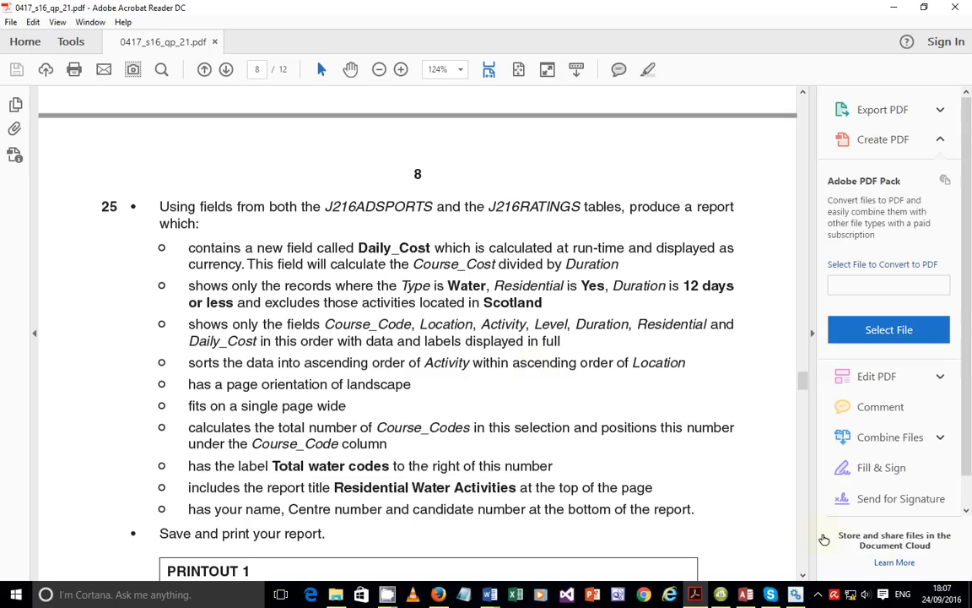
left_click(819, 598)
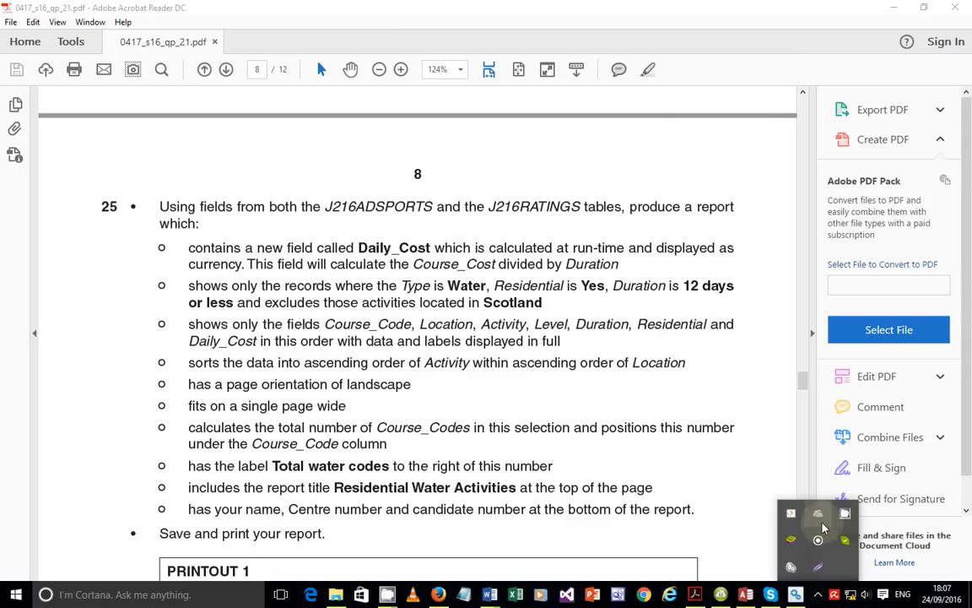